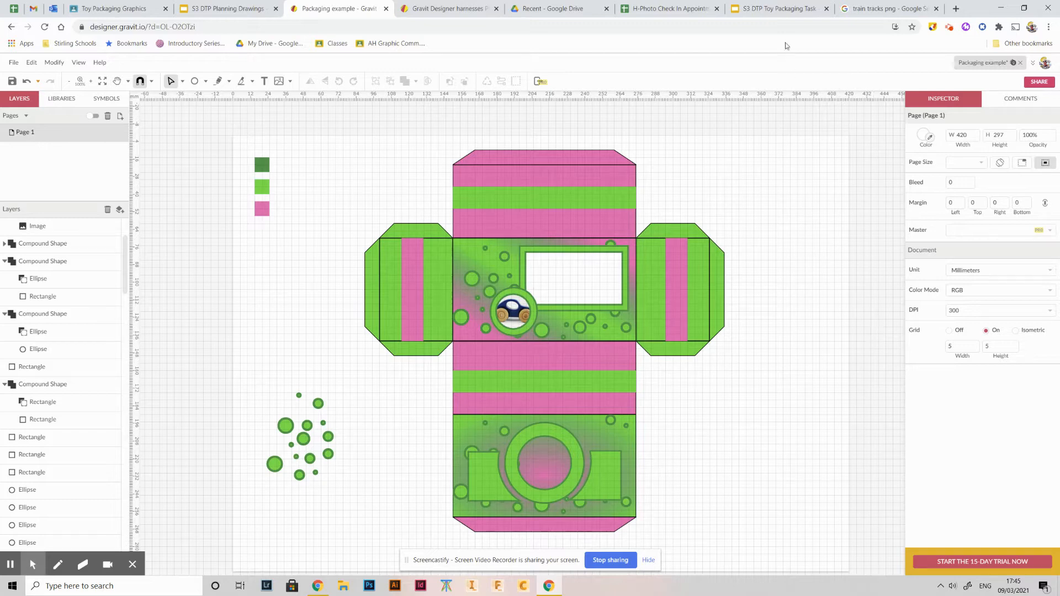
Review the Background and Fills and Text slides in the S3 DTP Toy Packaging Task presentation, and return to the Packaging example design.
left_click(777, 9)
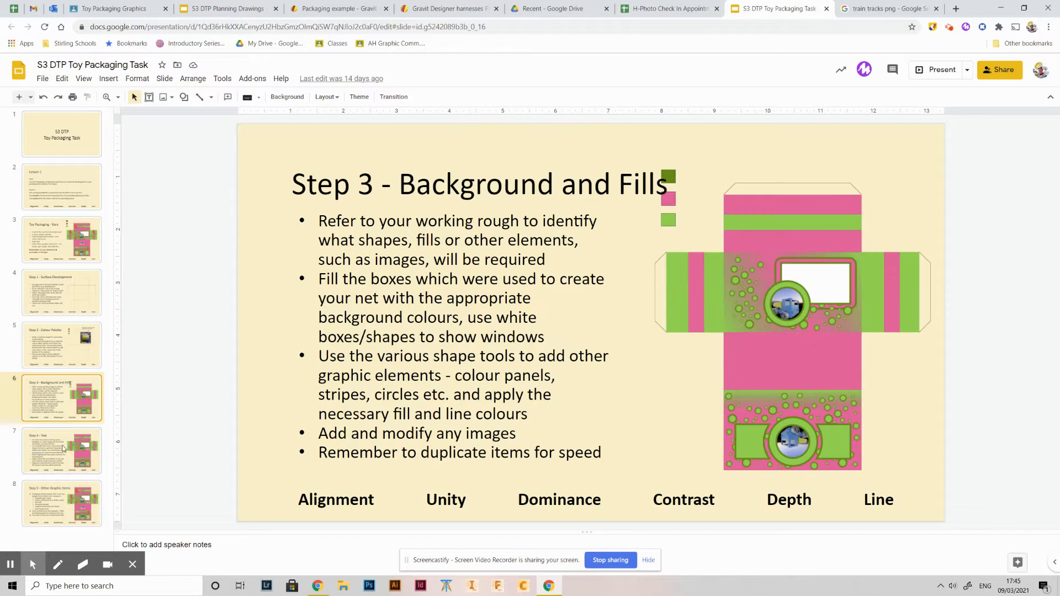
left_click(63, 448)
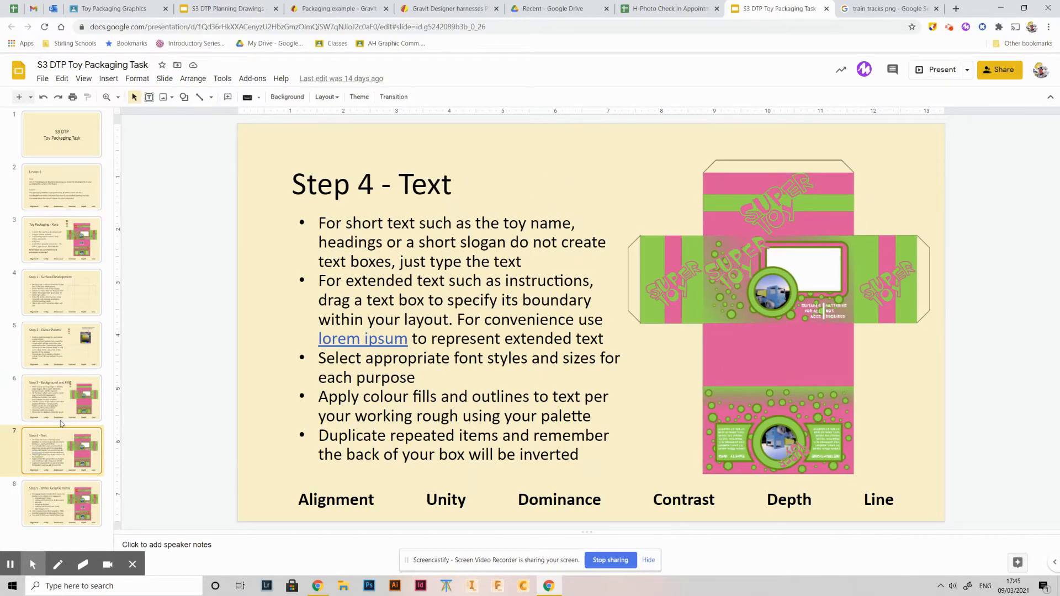
left_click(61, 404)
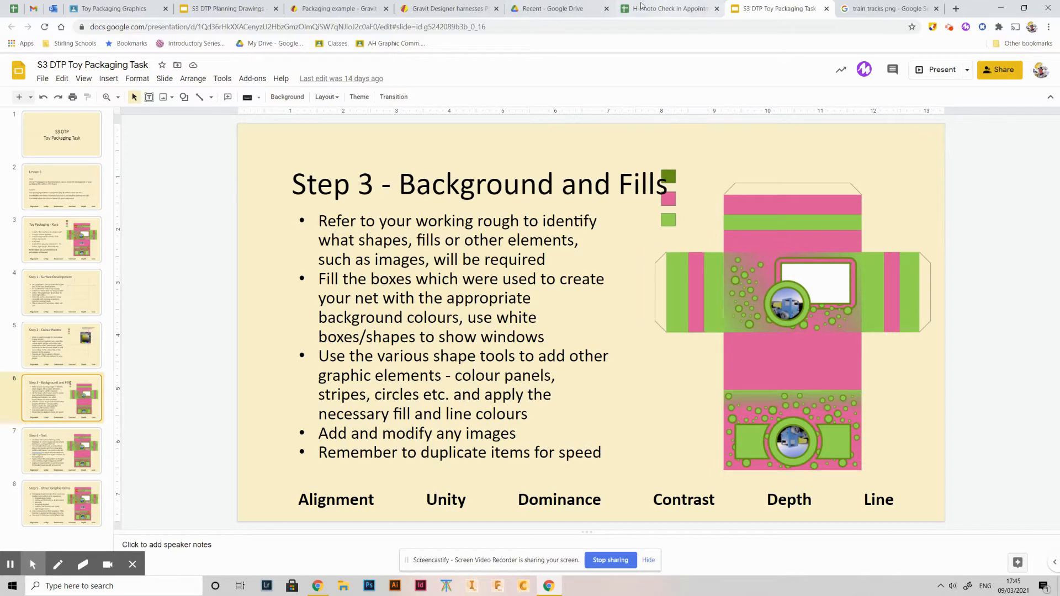
left_click(445, 8)
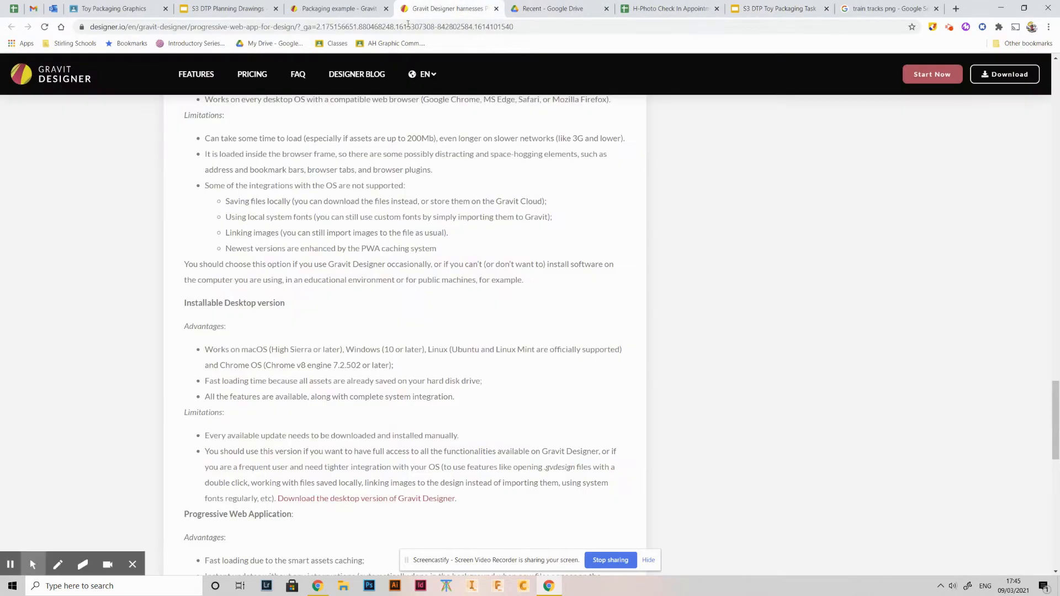
left_click(375, 6)
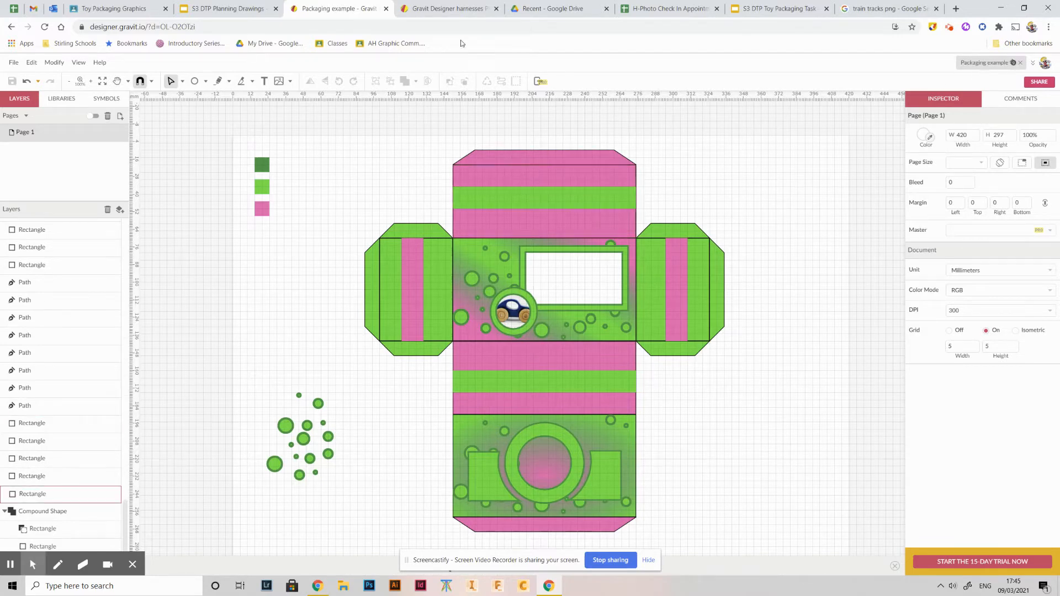
Open the Toy Packaging Demo 1 design from the cloud files.
left_click(15, 65)
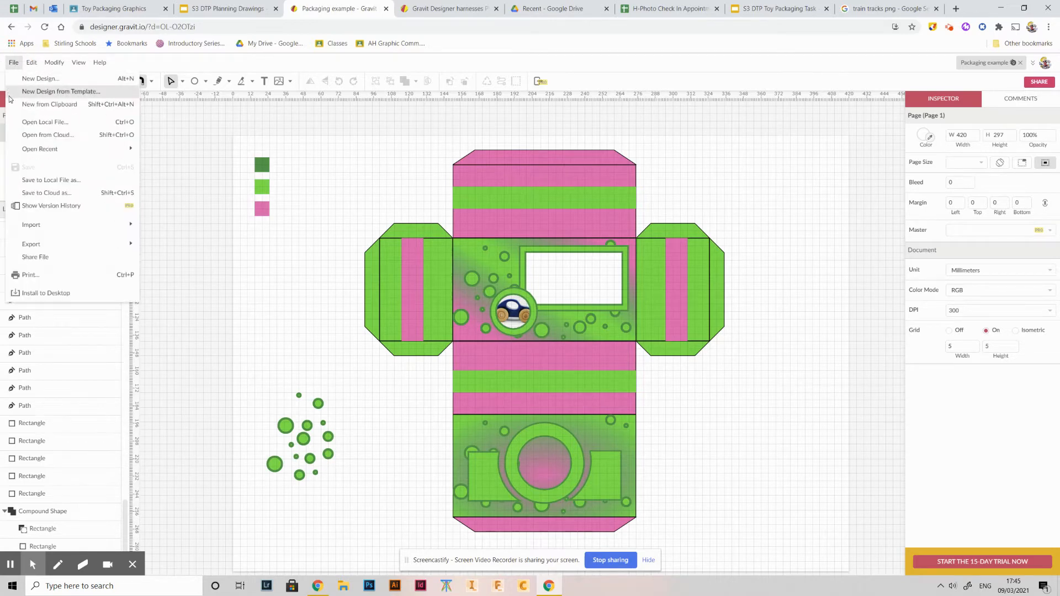
left_click(34, 135)
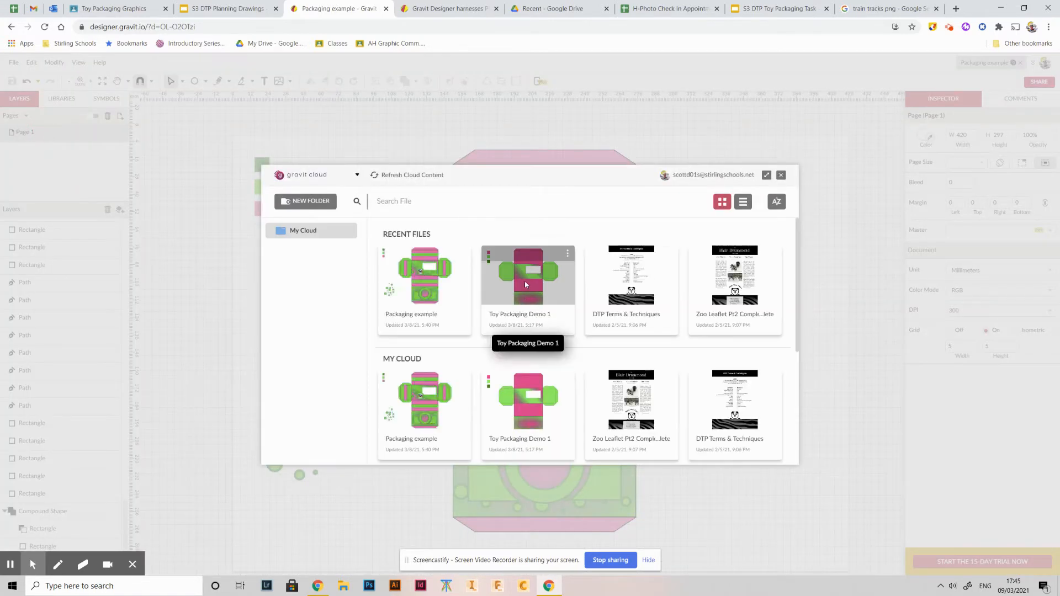
left_click(527, 286)
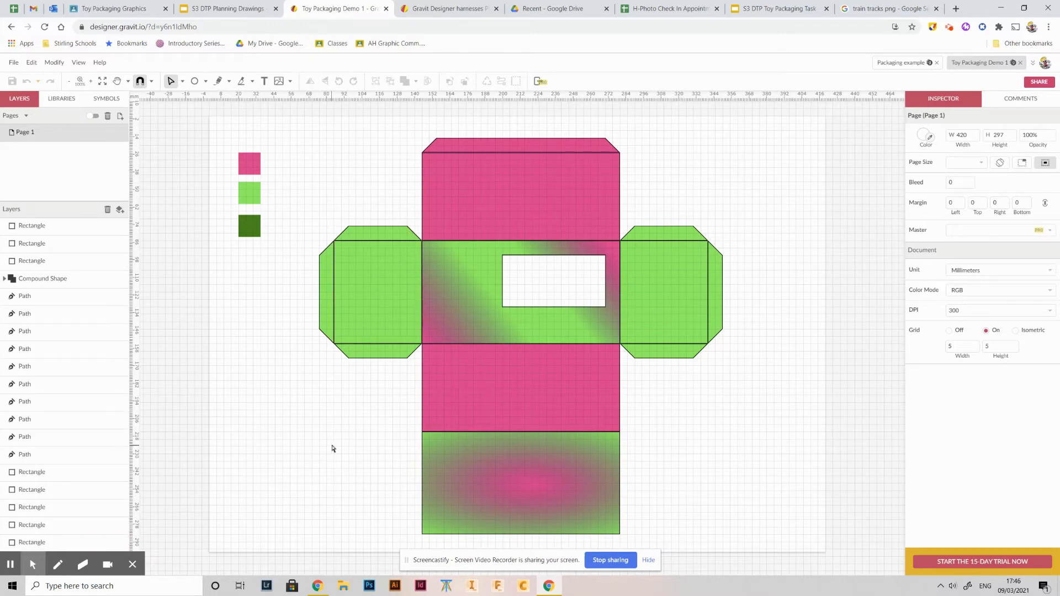
Compare the Toy Packaging Demo 1 net with the sketch on the Working Rough slide of the S3 DTP Planning Drawings presentation.
left_click(251, 5)
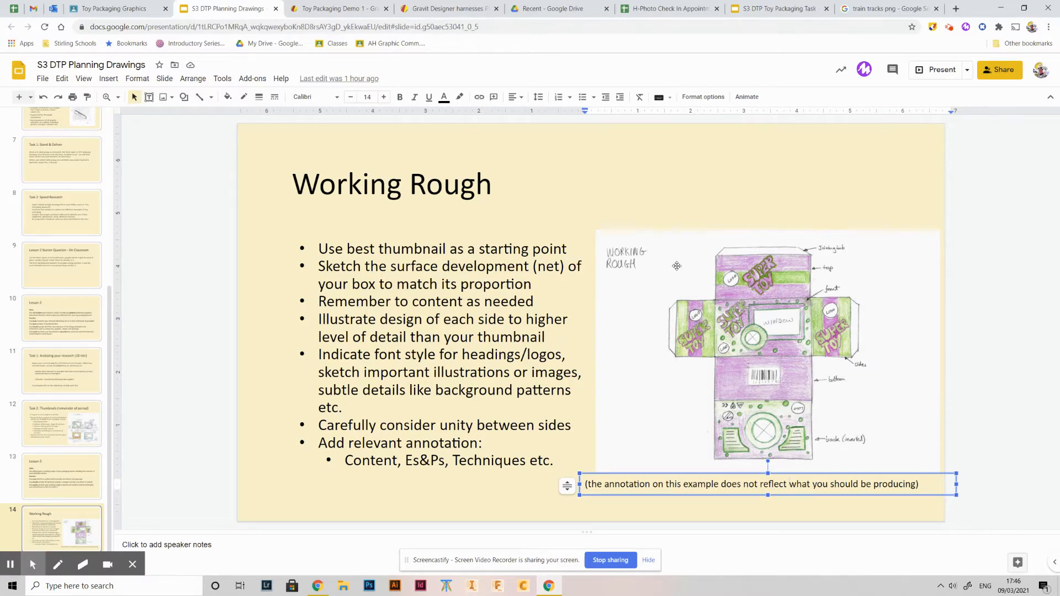
left_click(347, 9)
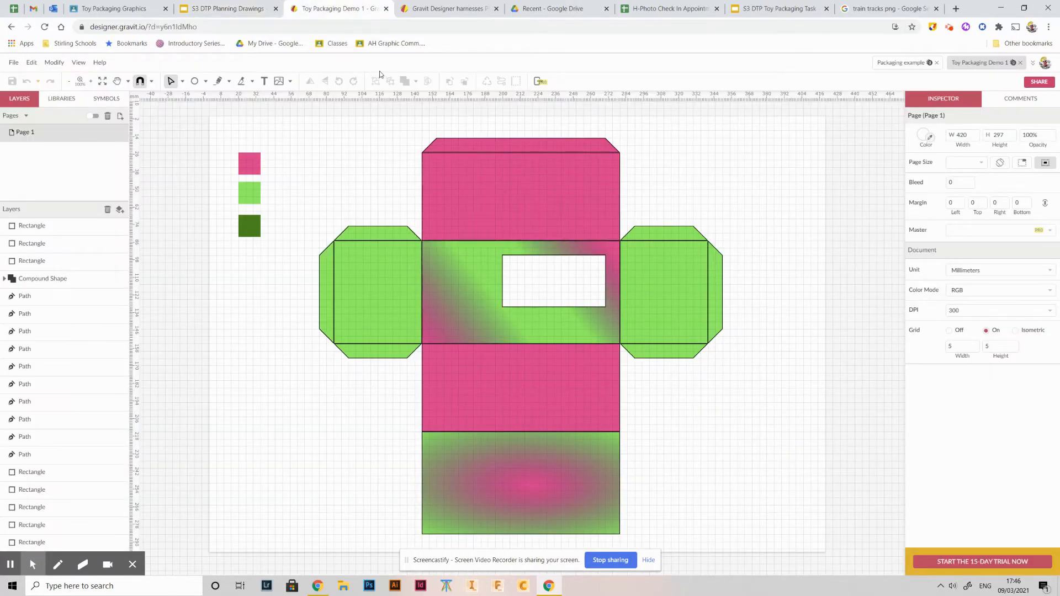
left_click(236, 8)
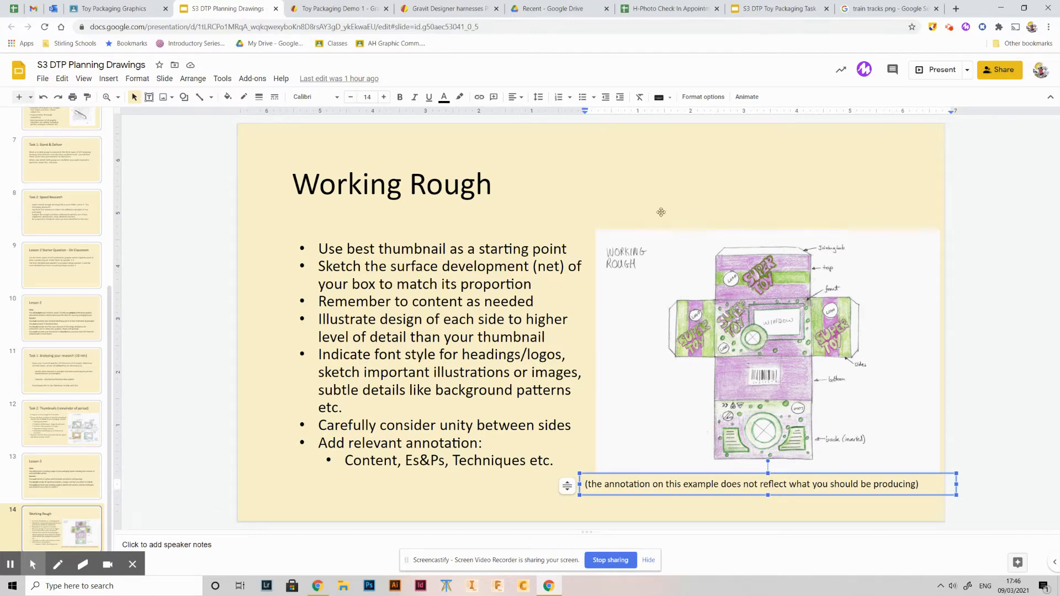
left_click(356, 8)
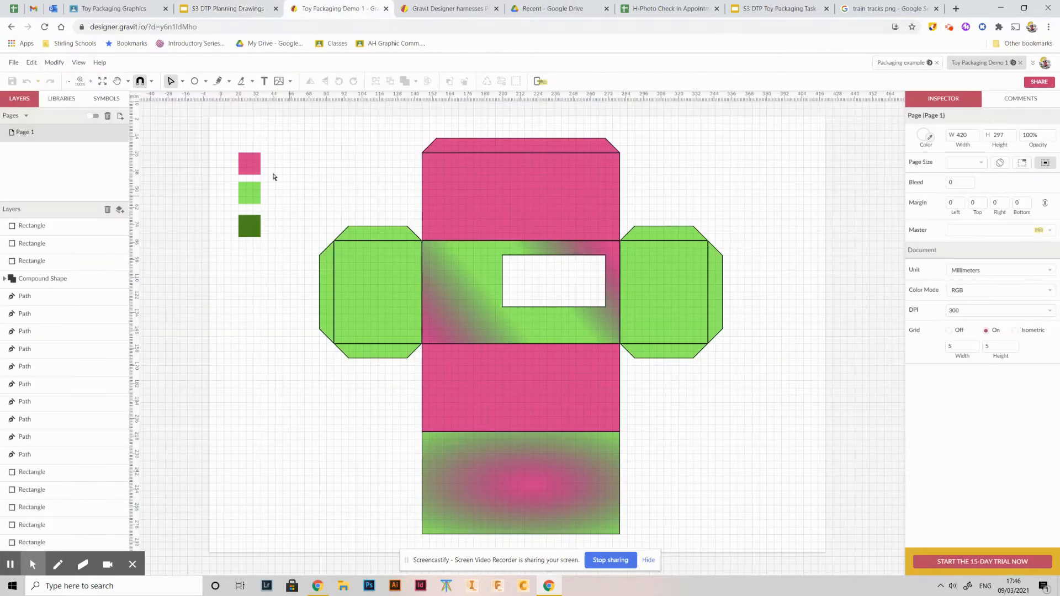
Draw a 135 by 20 mm rectangle as a horizontal stripe across the full width of the box's pink top panel.
left_click(205, 82)
left_click(219, 107)
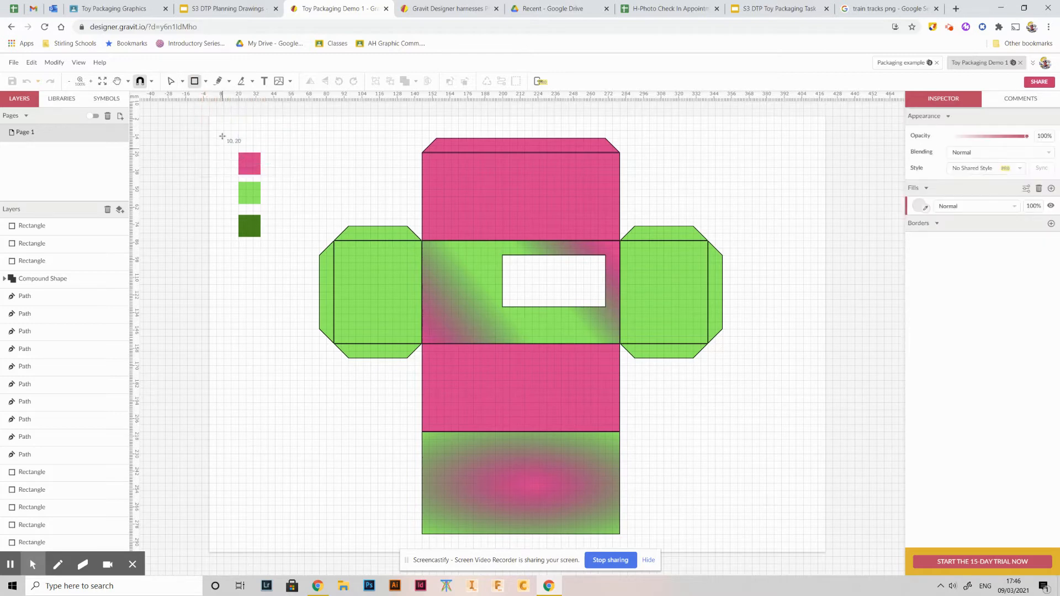
left_click(206, 83)
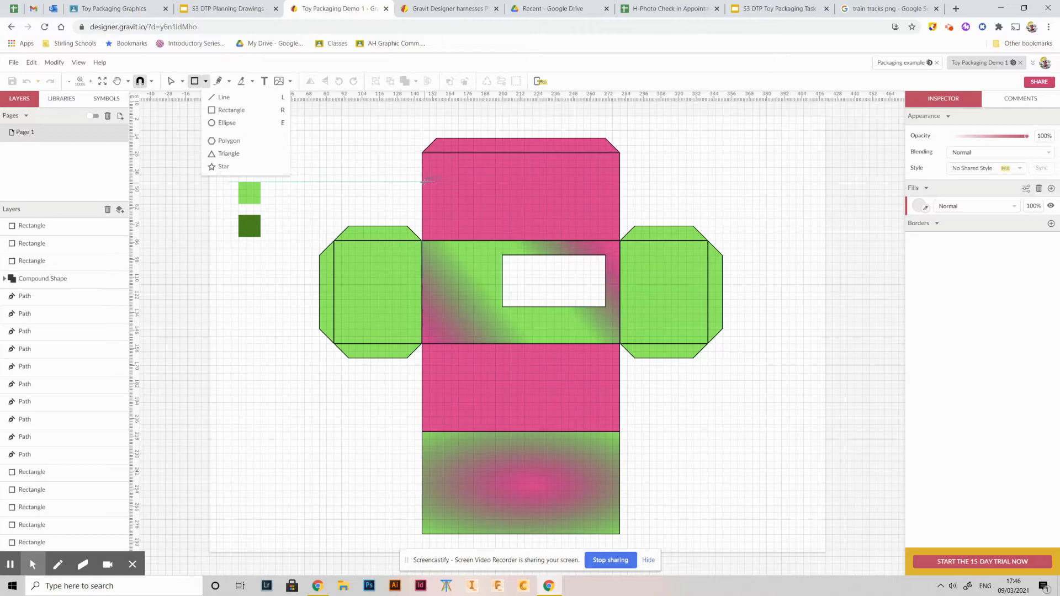
left_click_drag(423, 181, 480, 210)
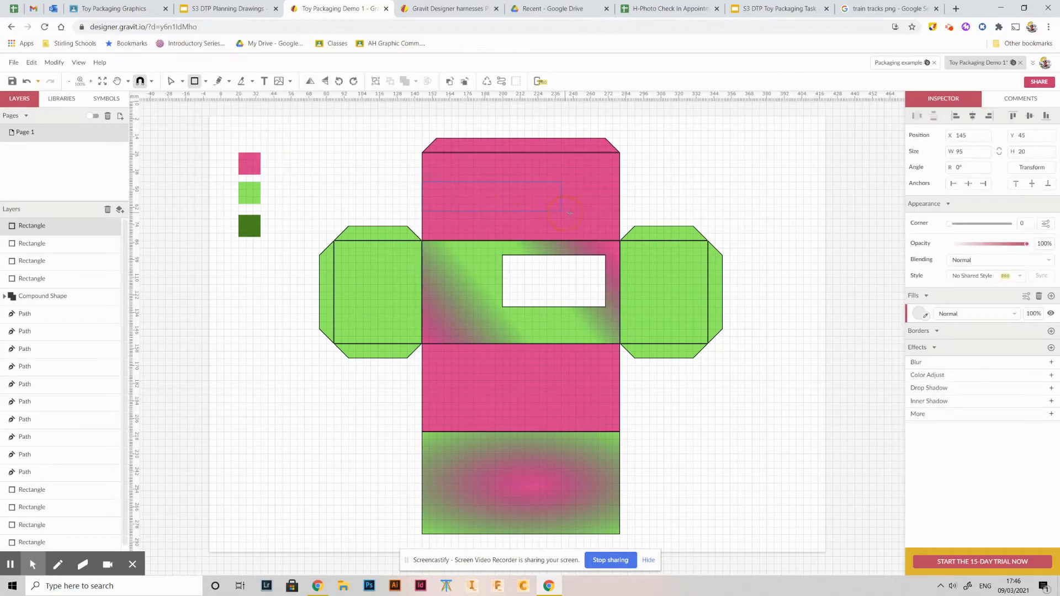
mouse_move(569, 214)
left_mouse_down()
mouse_move(627, 214)
mouse_move(619, 212)
left_mouse_up()
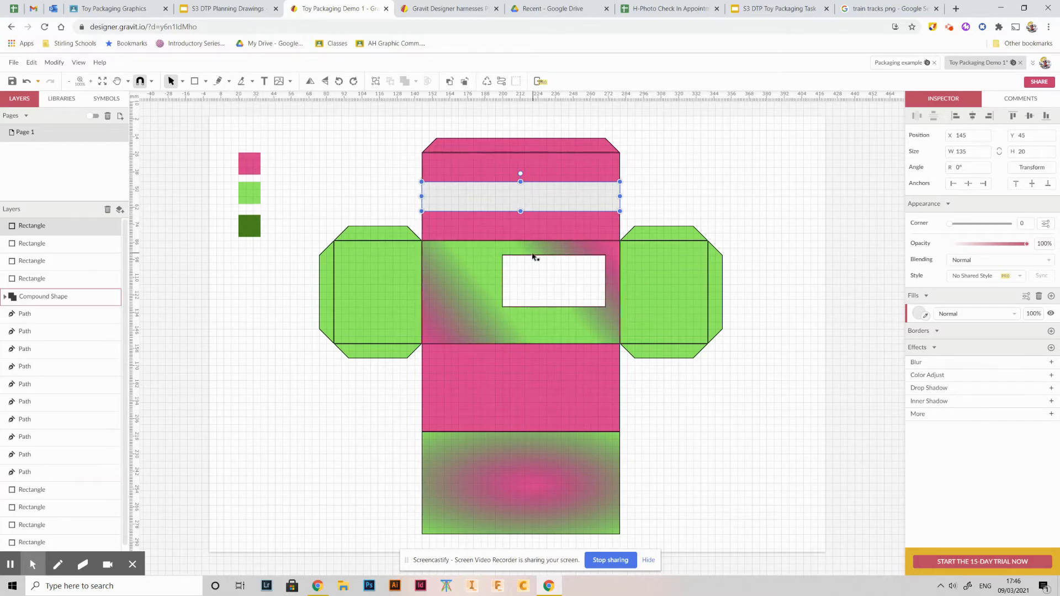
Duplicate the horizontal stripe, move the copy over the left green side panel and rotate it to 90°.
key("ctrl+z")
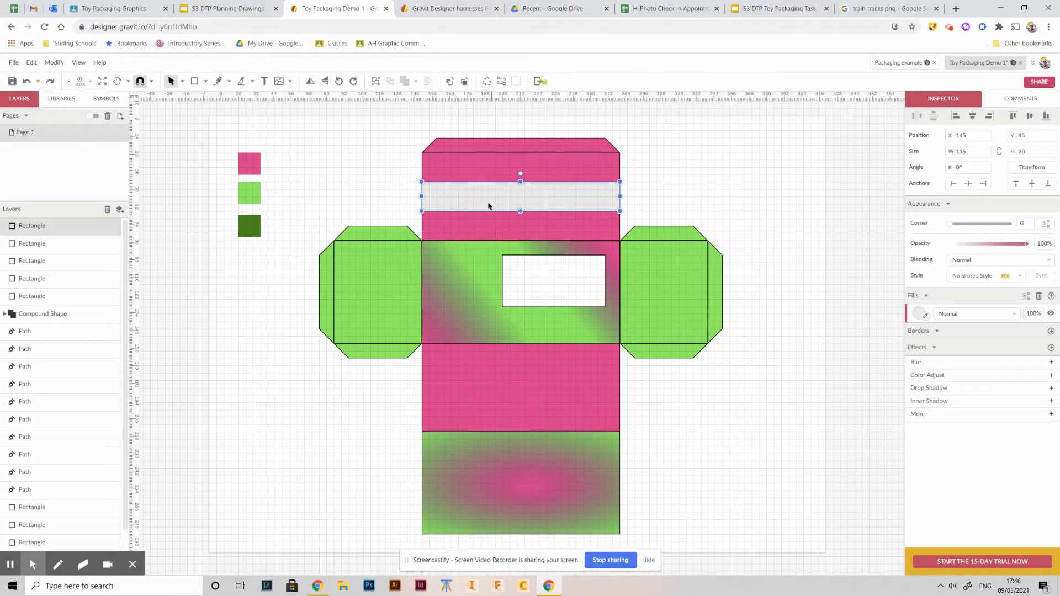
left_click_drag(489, 206, 366, 284)
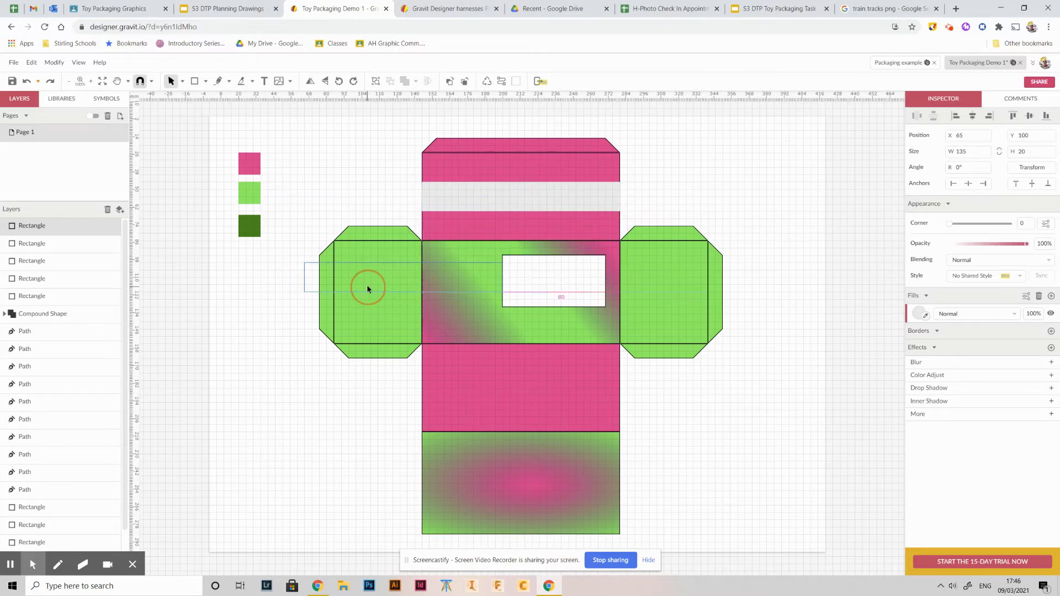
left_click(973, 167)
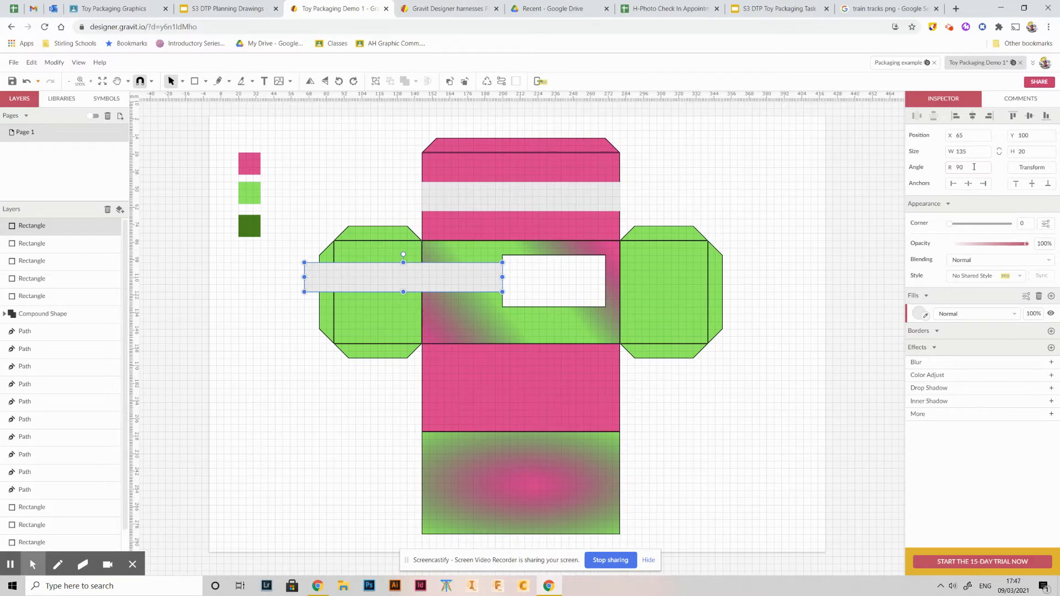
key("Return")
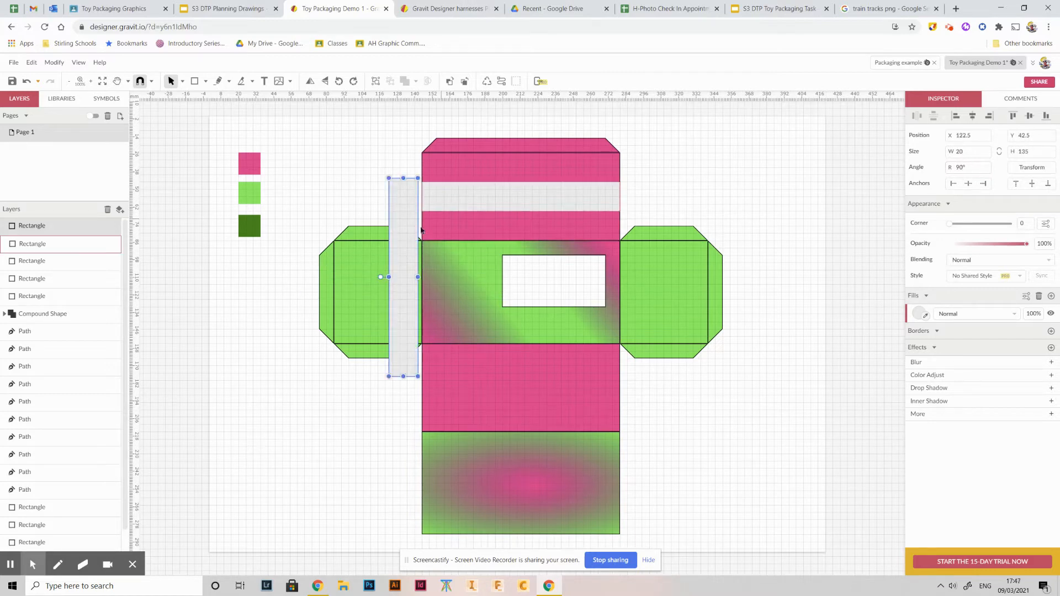
Centre the rotated stripe on the left side panel and shorten it to 70 mm high to fit between the fold lines.
left_click_drag(389, 241, 363, 206)
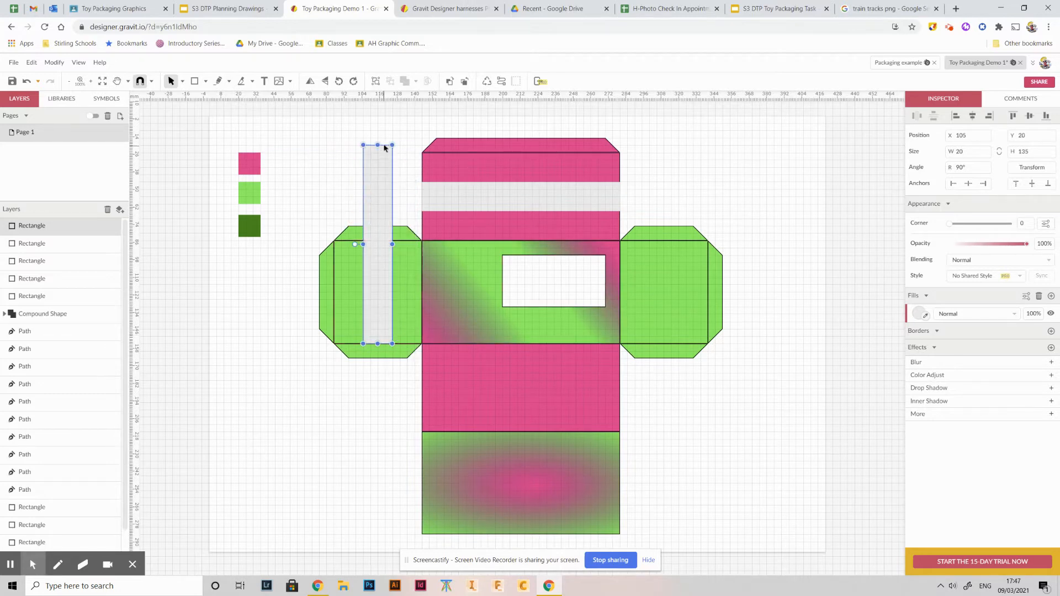
left_click_drag(376, 145, 373, 240)
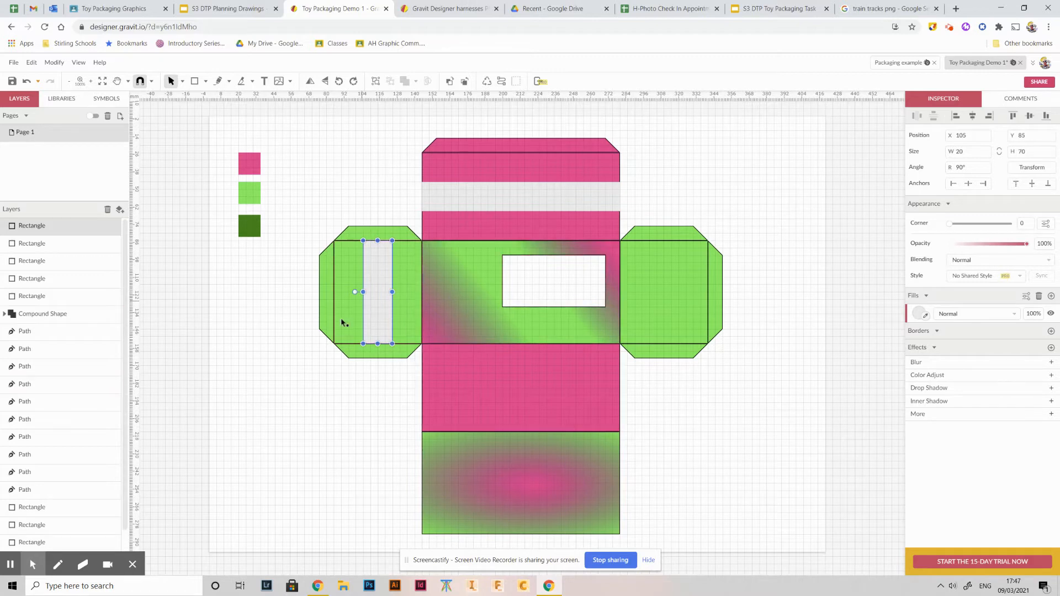
left_click(254, 334)
Duplicate the left panel's vertical stripe onto the centre of the right green side panel.
left_click(374, 296)
left_click(379, 282)
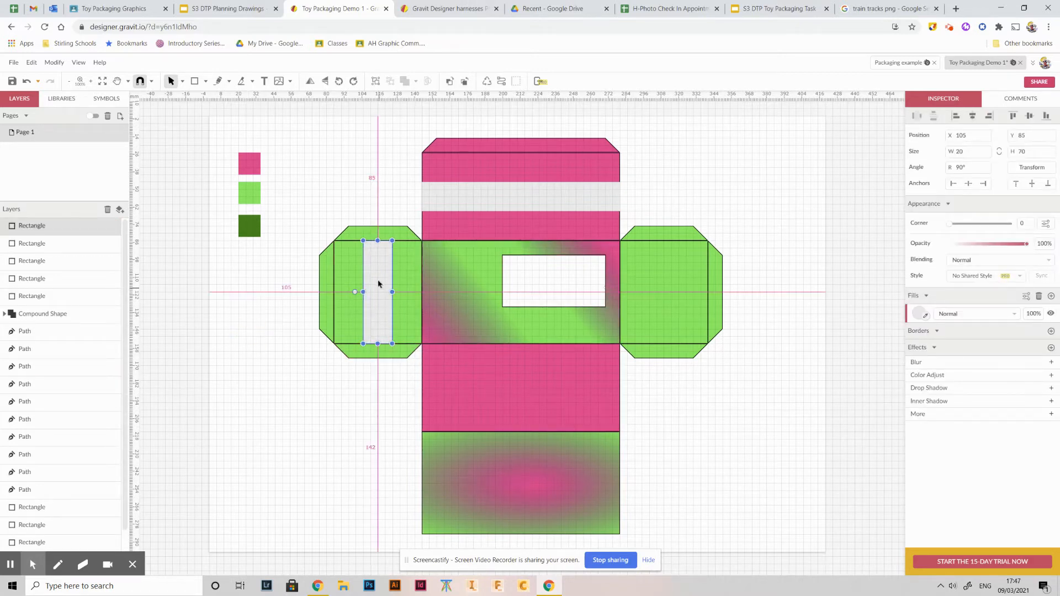
left_click_drag(379, 282, 664, 279)
left_click(724, 423)
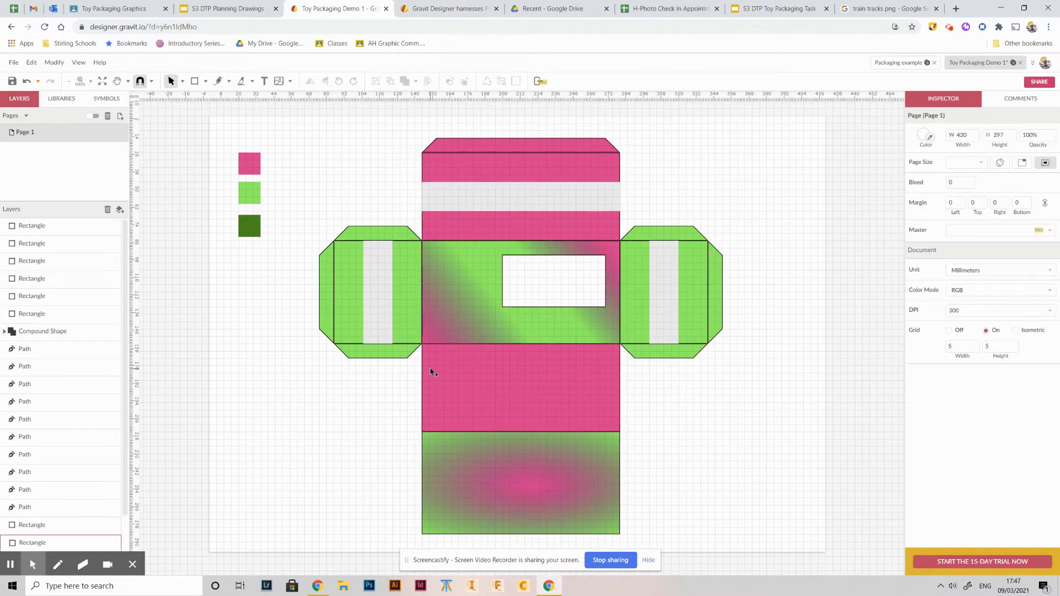
Check the Working Rough sketch for the stripe colours and fill both vertical side-panel stripes with the pink palette swatch.
left_click(232, 6)
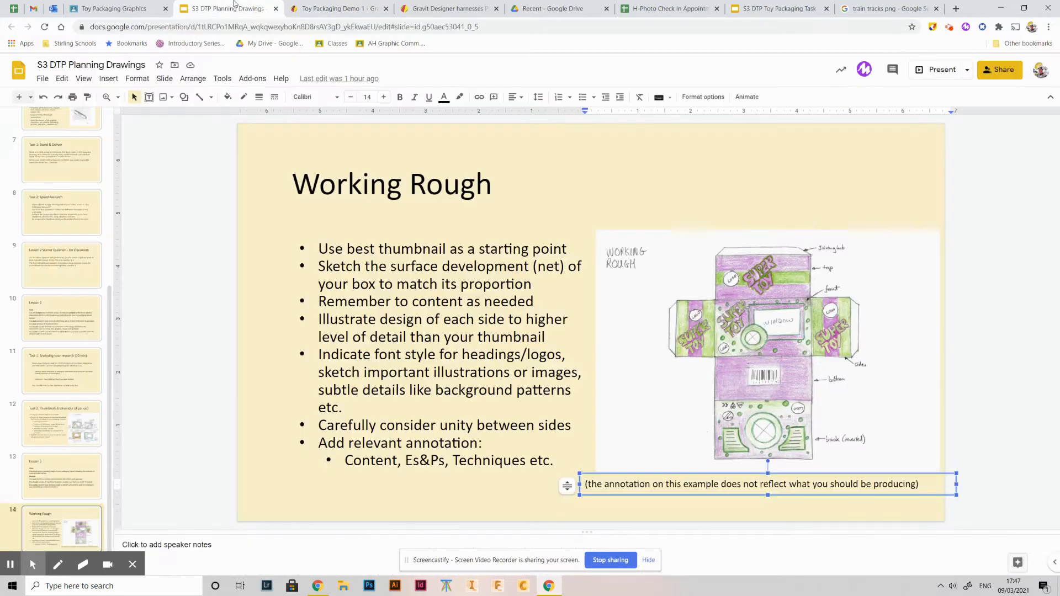
left_click(346, 8)
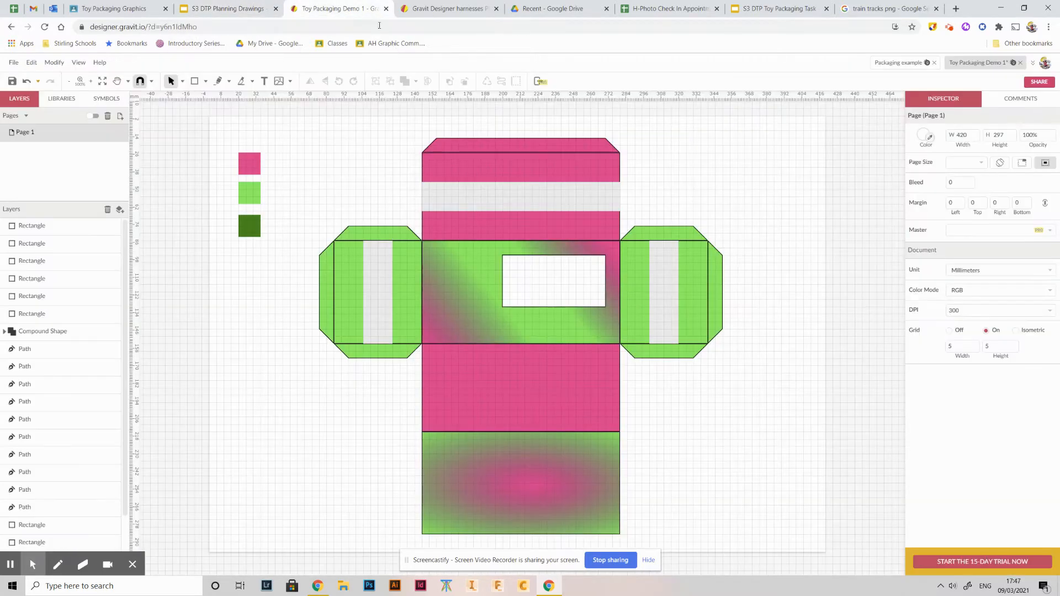
left_click(384, 286)
left_click(676, 290, "shift")
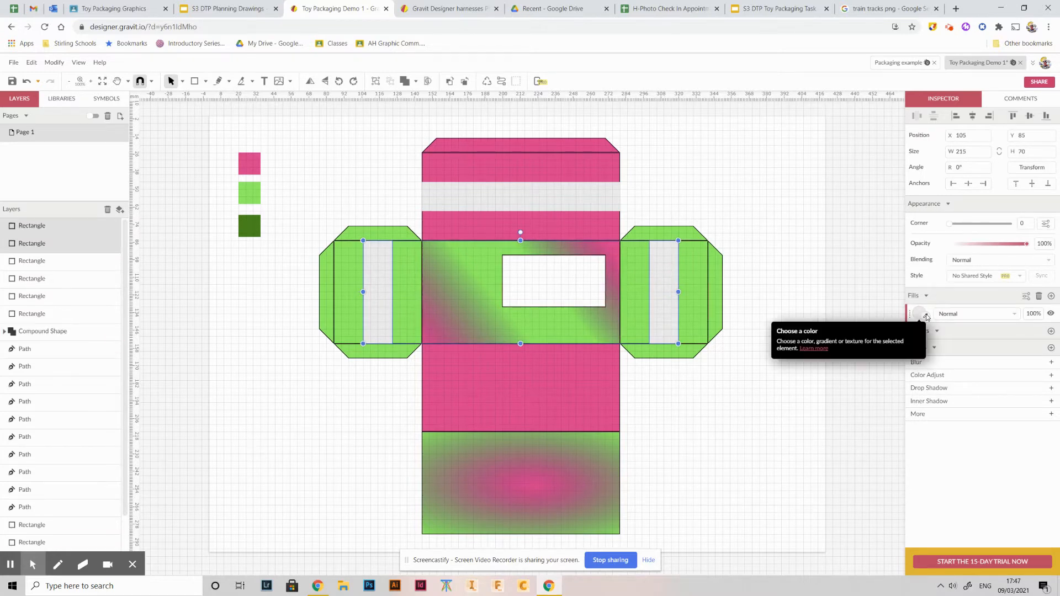
left_click(926, 316)
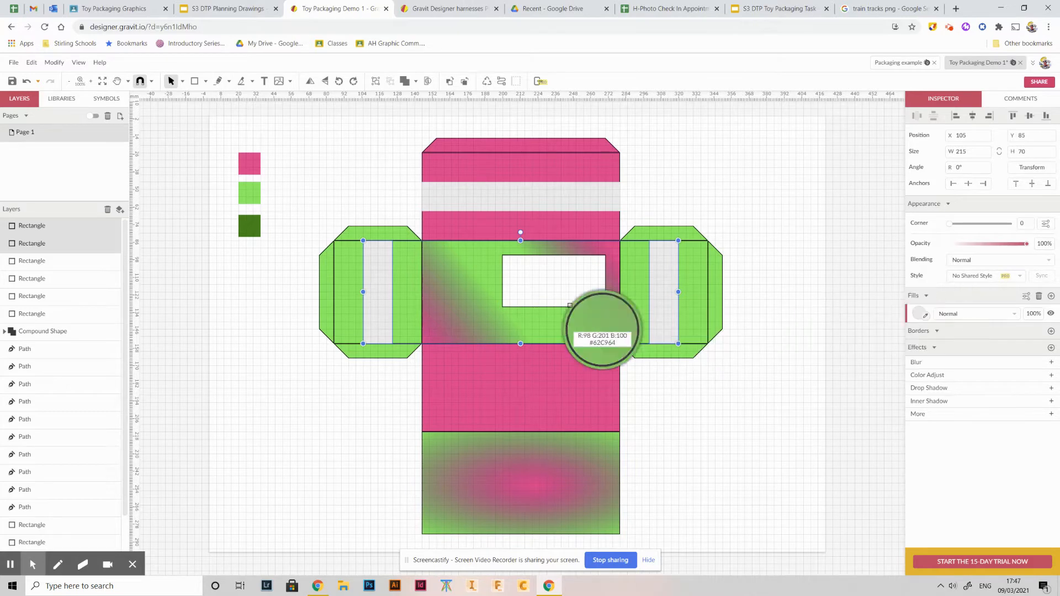
left_click(249, 163)
Fill the top panel's horizontal stripe with the light green sampled from the right side panel.
left_click(465, 196)
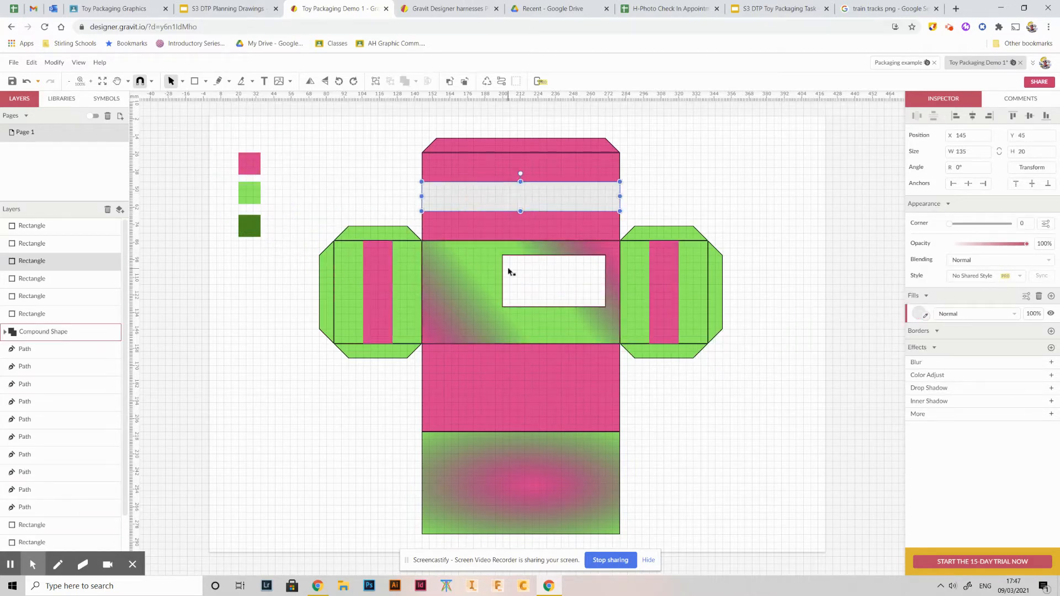
left_click(926, 316)
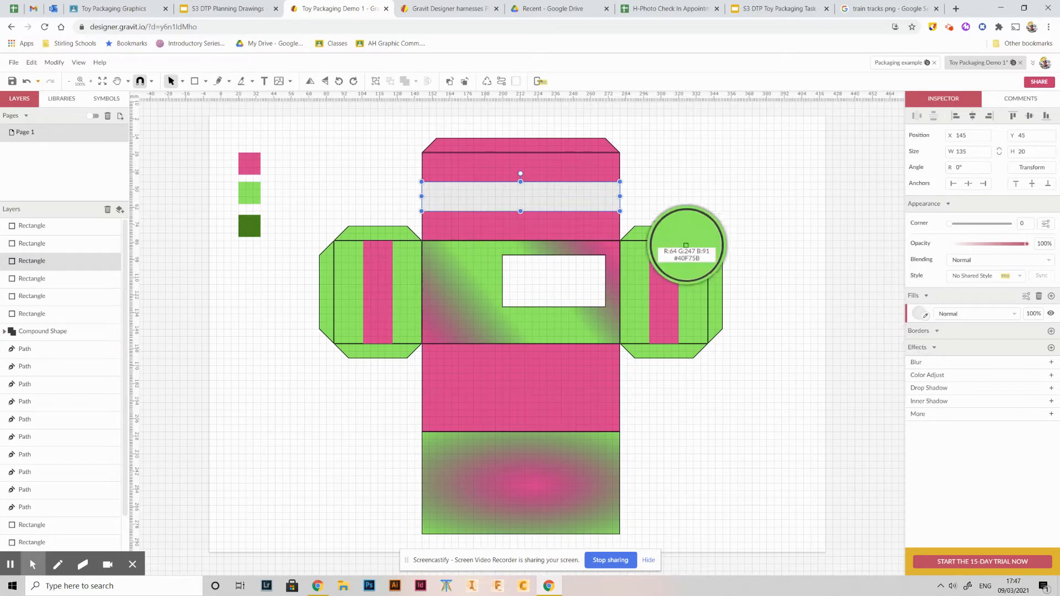
left_click(696, 270)
left_click(716, 179)
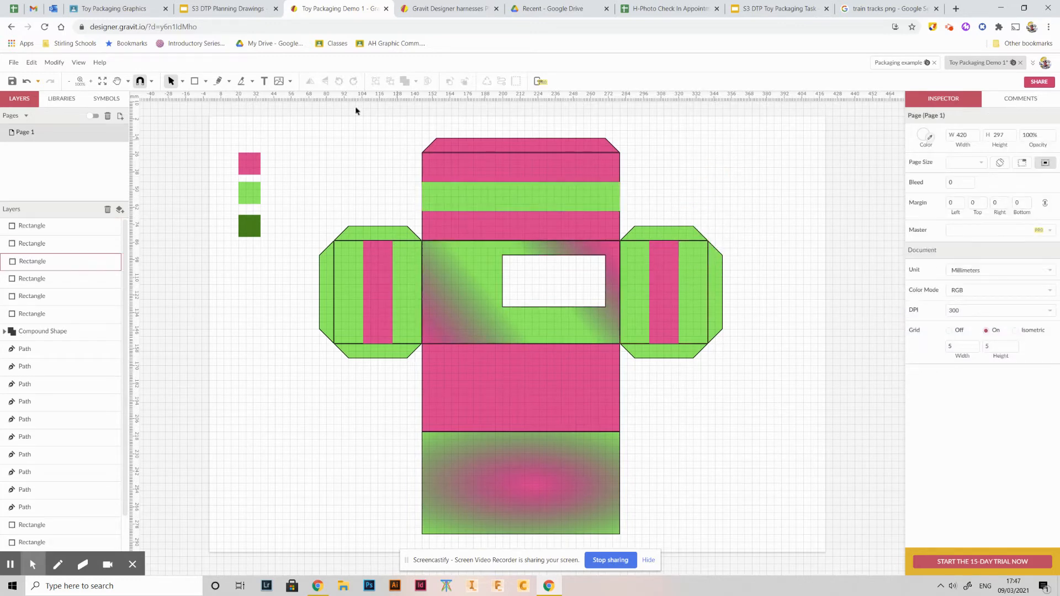
Review the Working Rough slide and the Toy Packaging Graphics classroom images, and return to the Toy Packaging Demo 1 design.
left_click(231, 8)
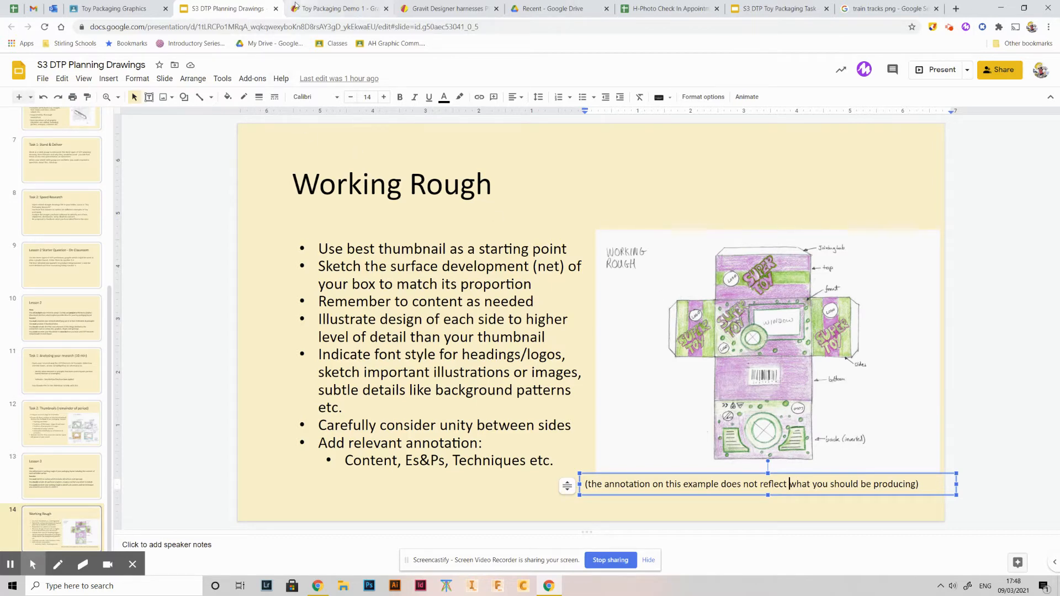
left_click(137, 6)
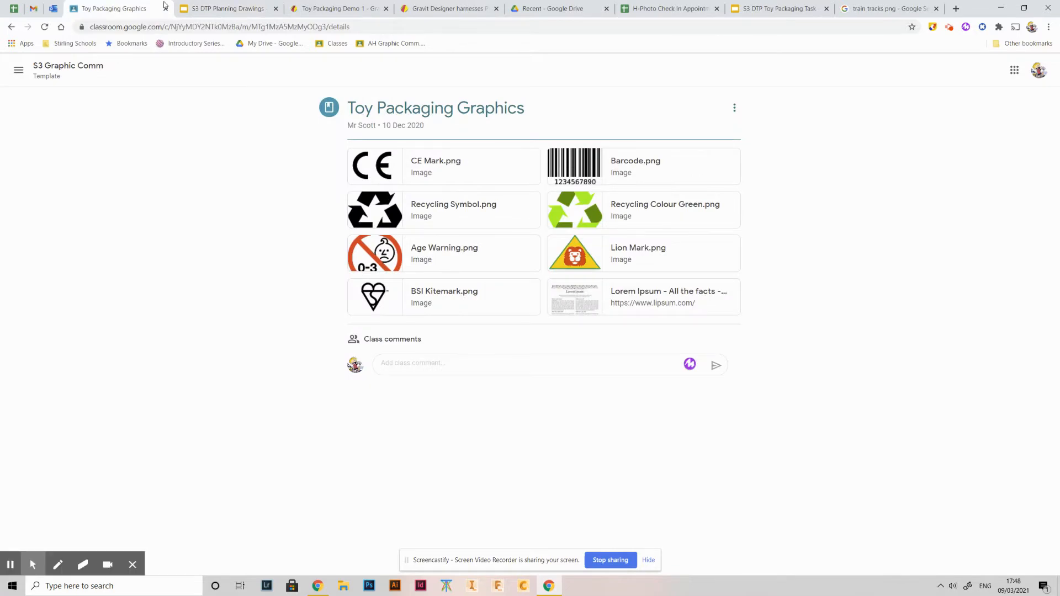
left_click(220, 8)
left_click(347, 6)
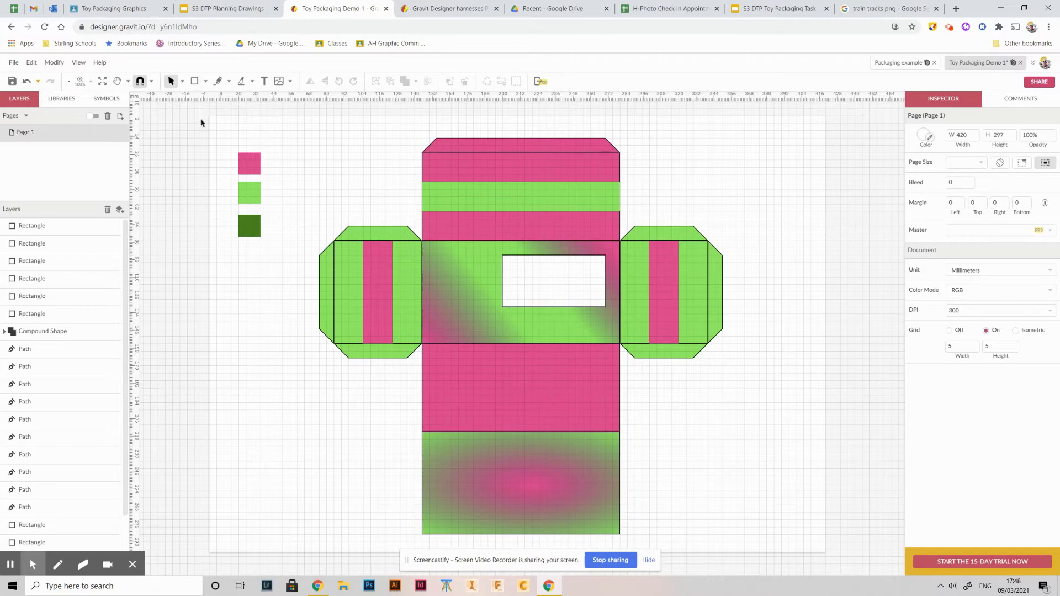
Draw a circle 15 mm across with the Ellipse tool on the blank page area below the colour swatches.
left_click(206, 82)
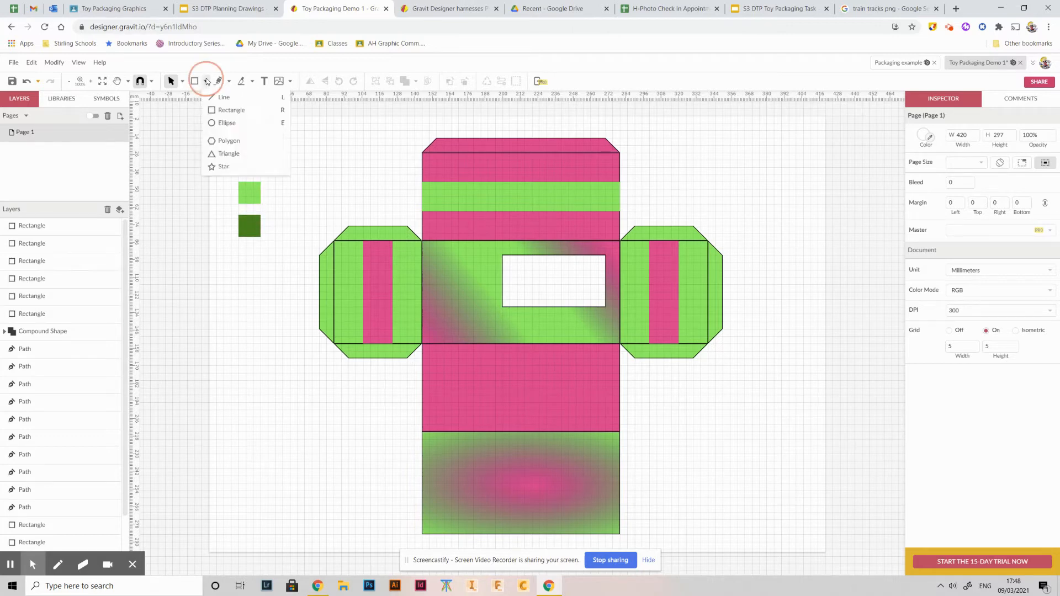
left_click(226, 123)
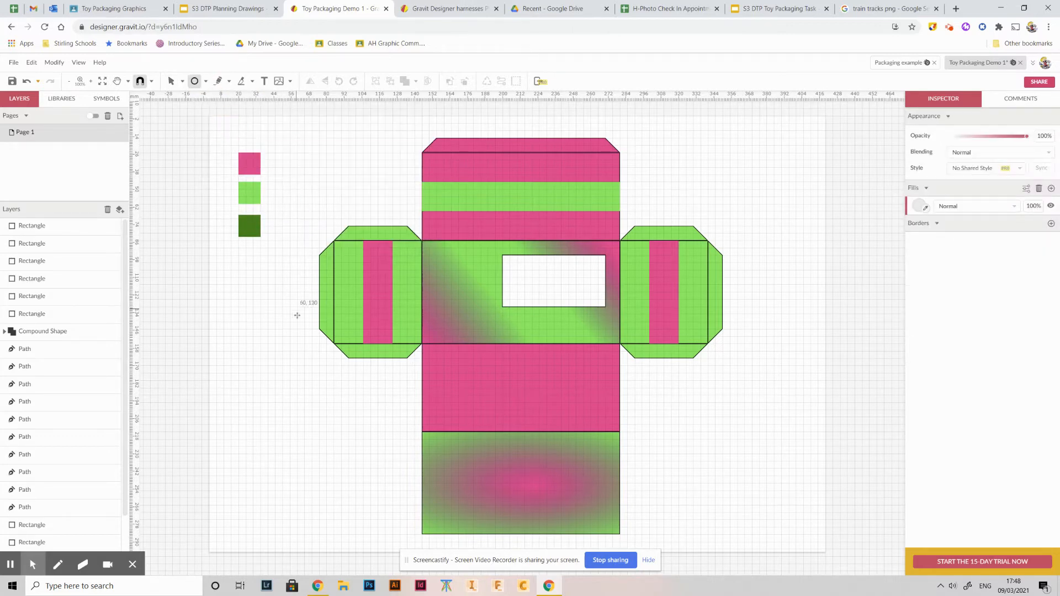
left_click_drag(230, 328, 255, 352)
left_click(265, 387)
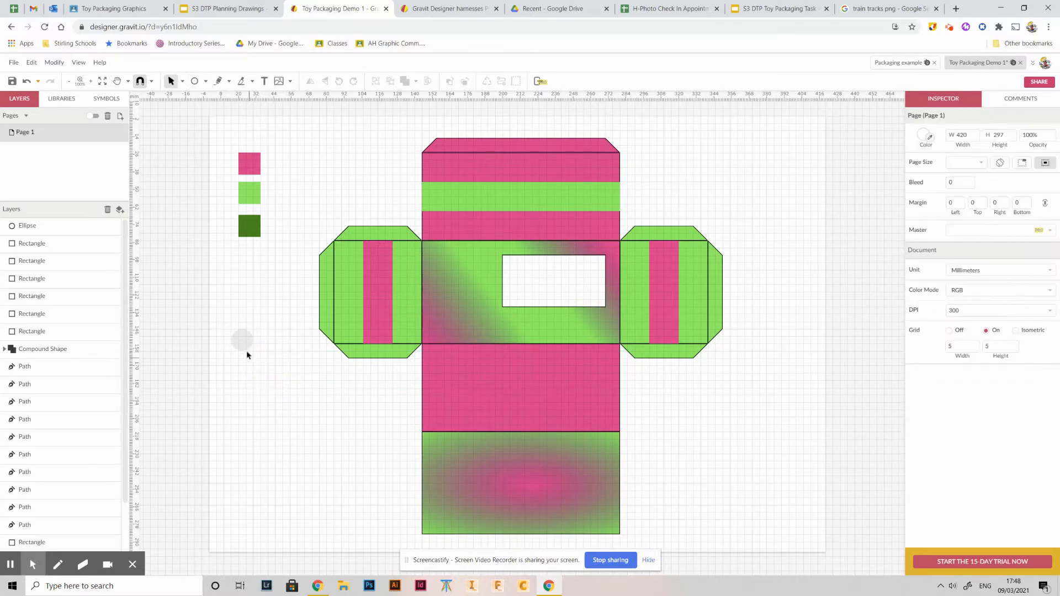
left_click(243, 352)
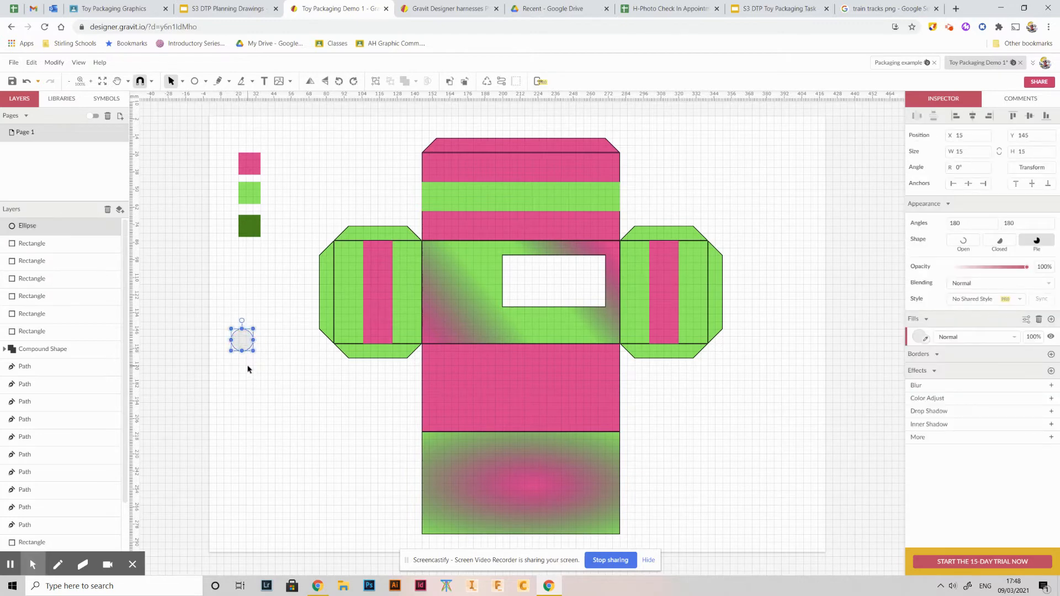
Add three smaller copies beside and below the circle, and place another 15 mm copy beneath them.
left_click_drag(251, 351, 289, 373)
left_click(241, 340)
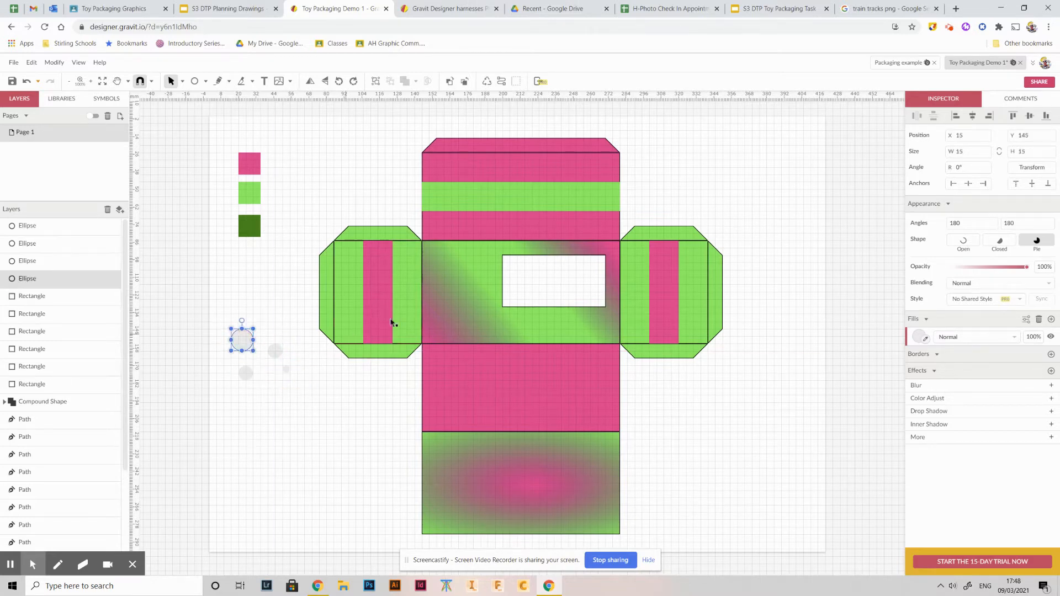
left_click_drag(241, 340, 268, 390)
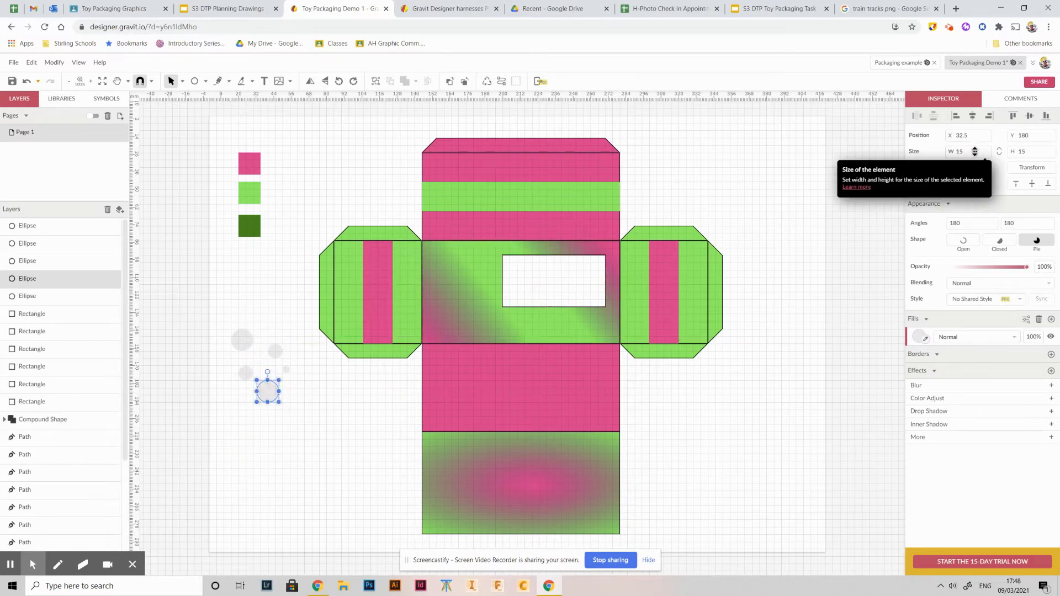
Try changing only the lowest circle's width to 20 mm and 5 mm, and return it to 15 mm.
mouse_move(975, 152)
left_mouse_down()
mouse_move(982, 169)
mouse_move(974, 144)
left_mouse_up()
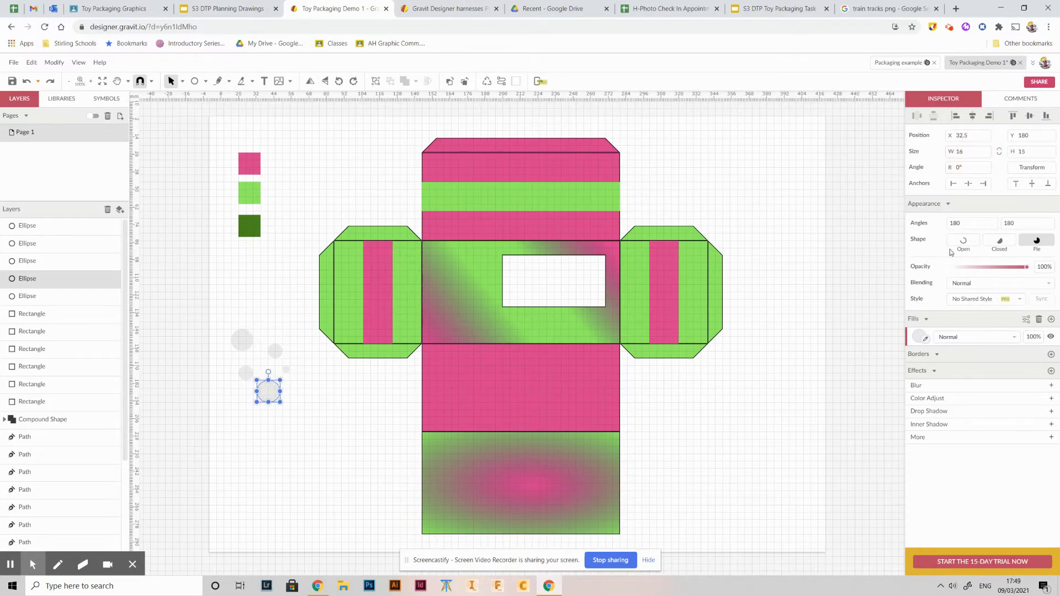
key("Up")
key("Up")
key("Up")
key("Up")
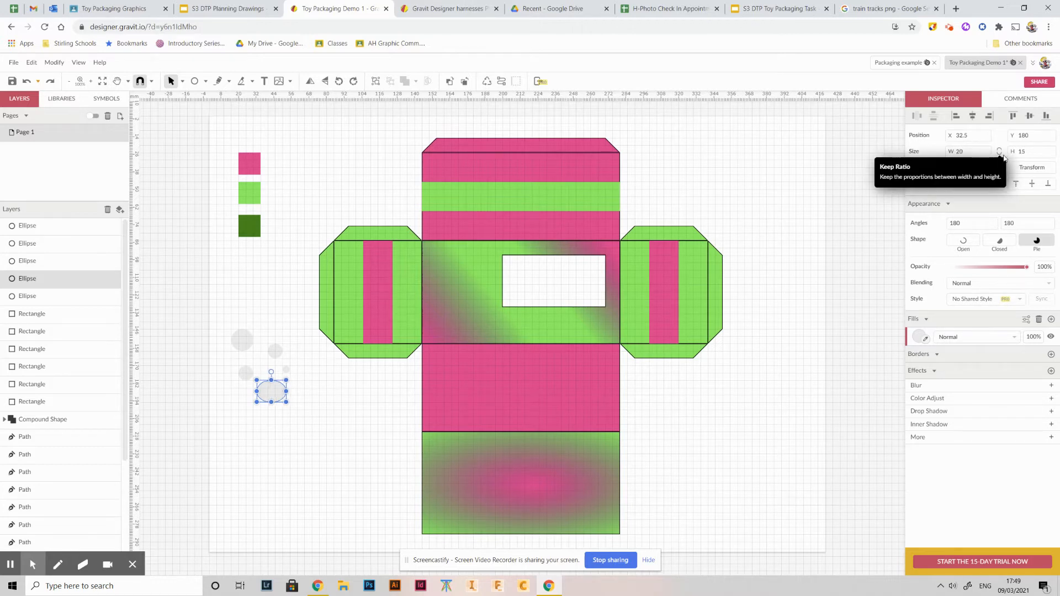
key("Down")
key("Down")
key("Down")
key("Down")
key("Down")
key("Down")
key("Down")
key("Down")
key("Down")
key("Down")
key("Down")
key("Down")
key("Down")
key("Down")
key("Down")
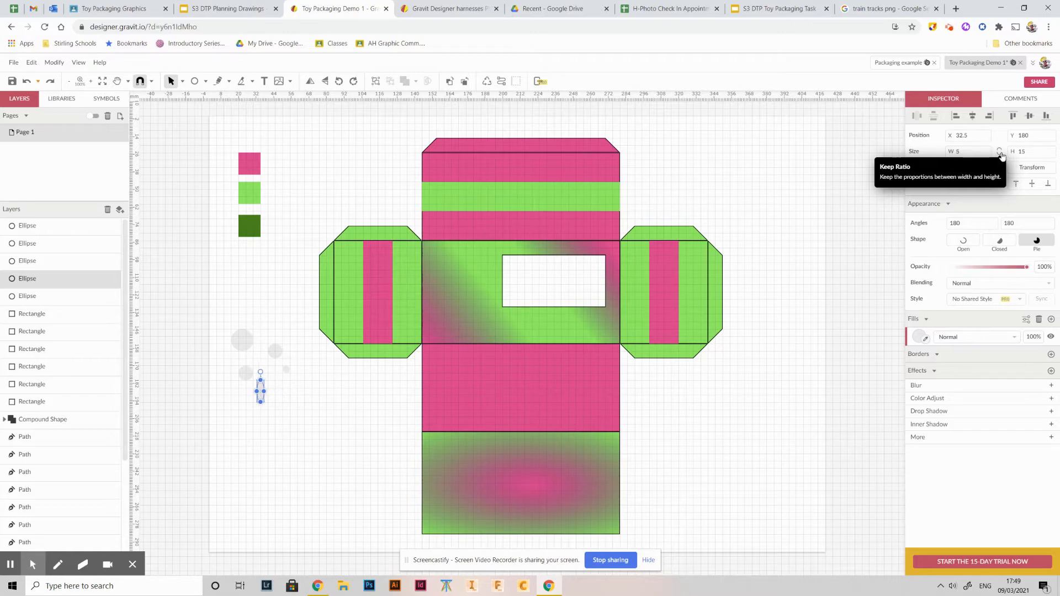
key("Down")
key("Down")
key("Down")
key("Down")
type("5")
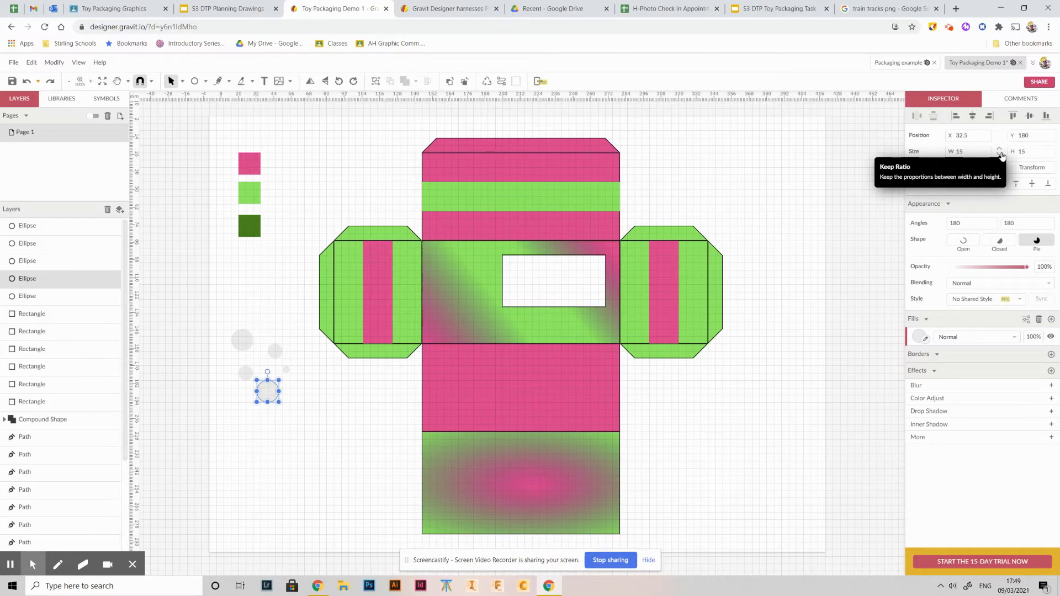
Lock the lowest circle's width-to-height ratio and reduce it to 11 mm.
left_click(999, 153)
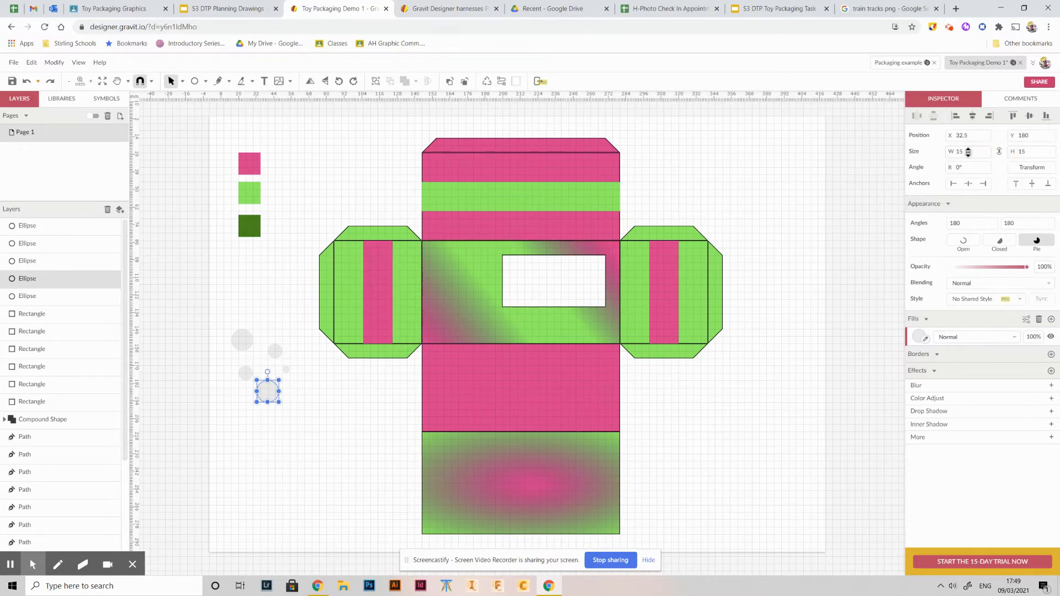
mouse_move(967, 152)
left_mouse_down()
mouse_move(968, 138)
mouse_move(967, 152)
left_mouse_up()
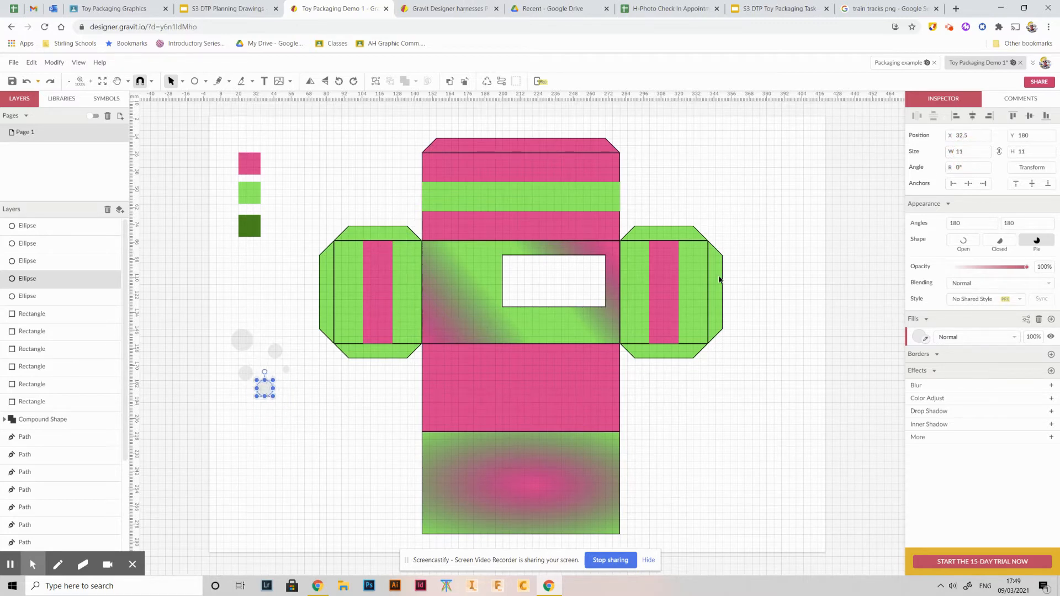
left_click(272, 365)
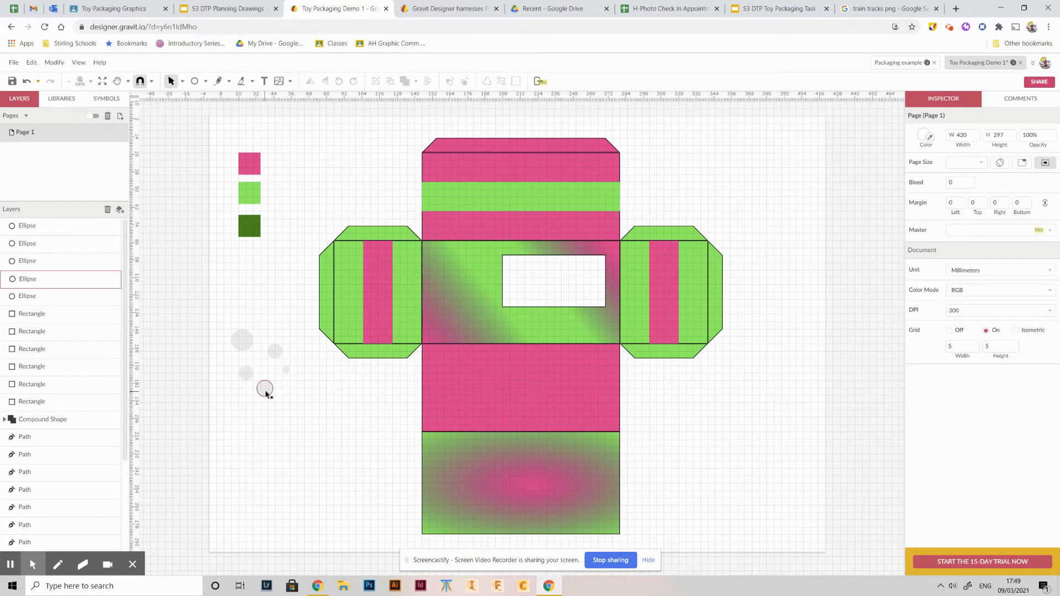
Extend the circle cluster with two more copies of the 11 mm circle and two more of the 5 mm circle.
left_click_drag(265, 389, 244, 415)
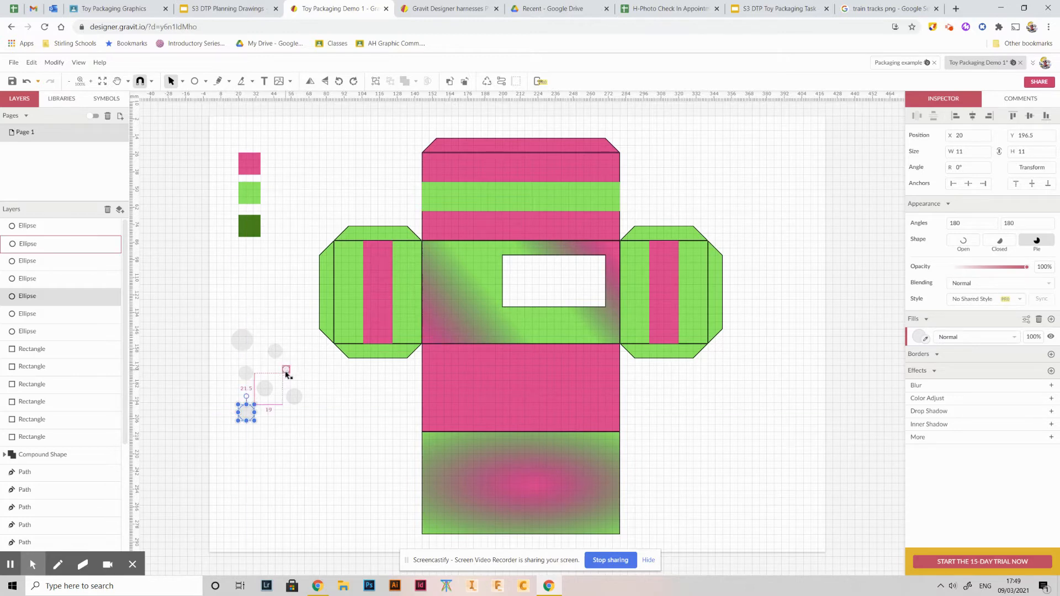
left_click_drag(285, 370, 274, 409)
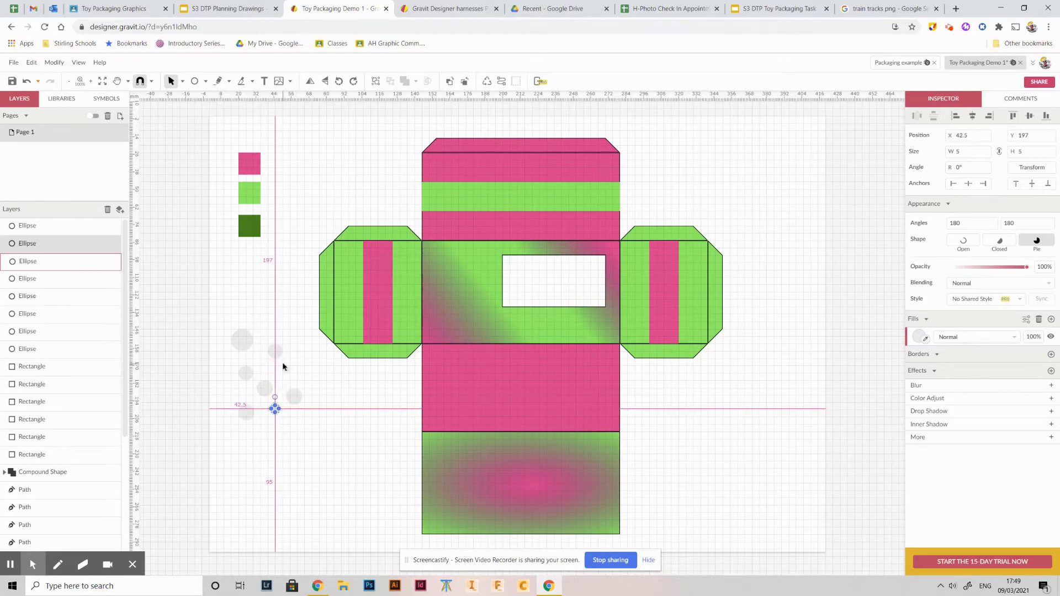
left_click_drag(284, 368, 262, 365)
left_click(334, 388)
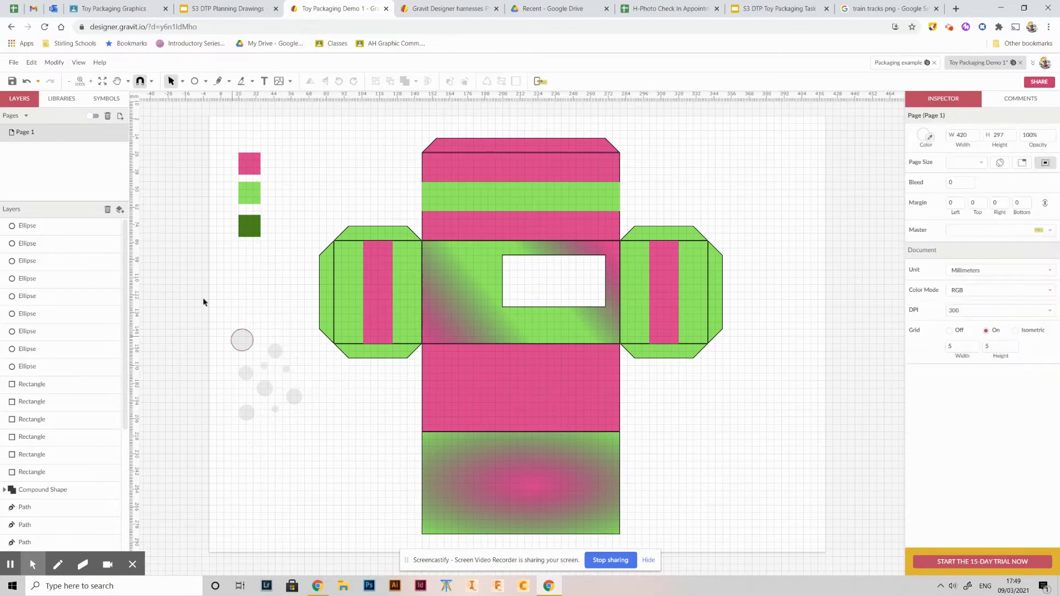
Duplicate the whole circle cluster below itself and rearrange individual copies to fill the gaps in an irregular pattern.
left_click_drag(214, 315, 309, 458)
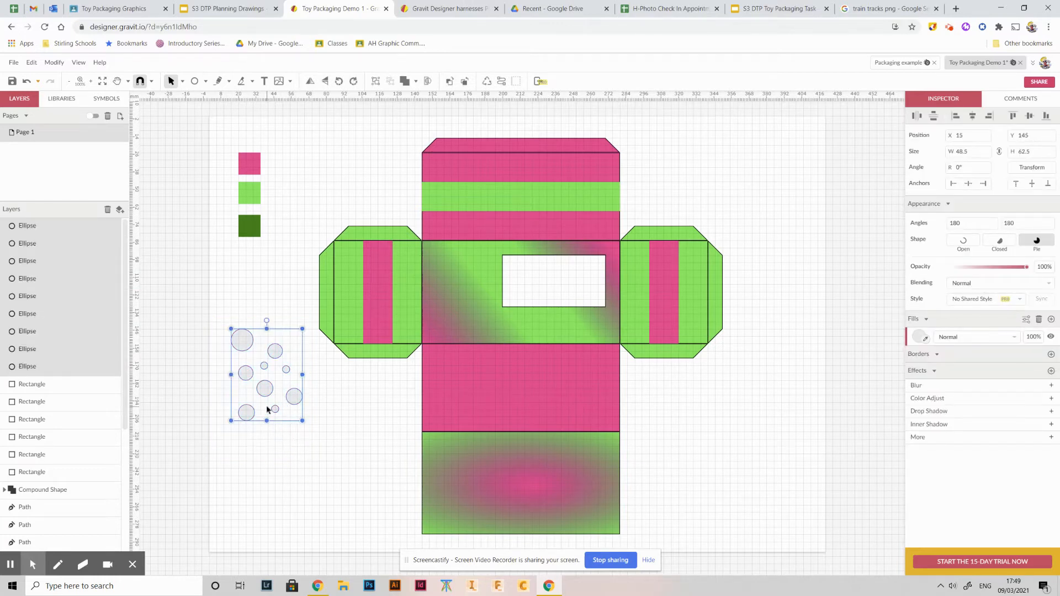
left_click_drag(267, 406, 247, 468)
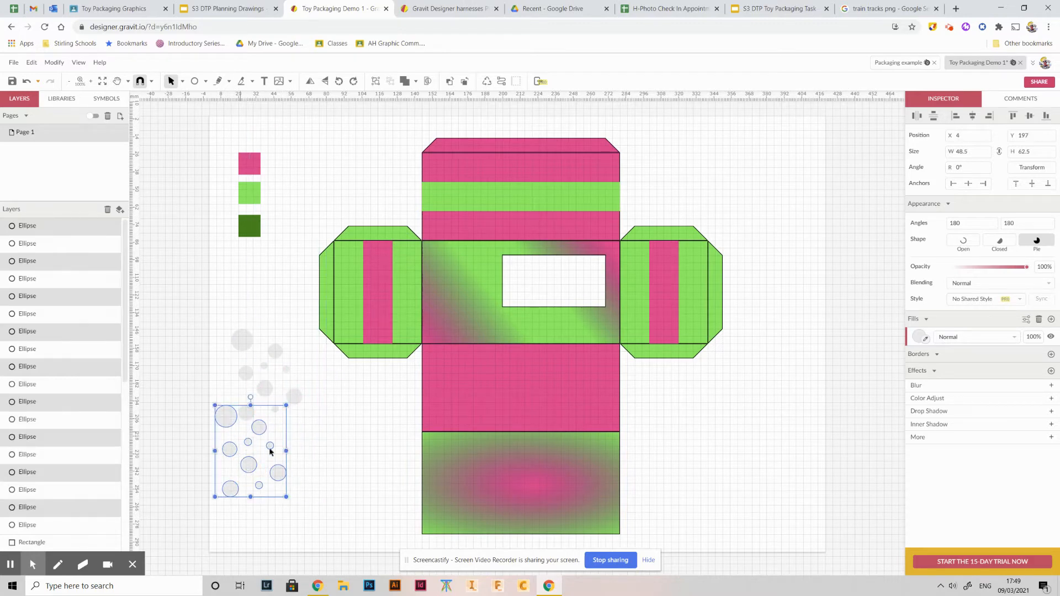
left_click(263, 437)
left_click(228, 394)
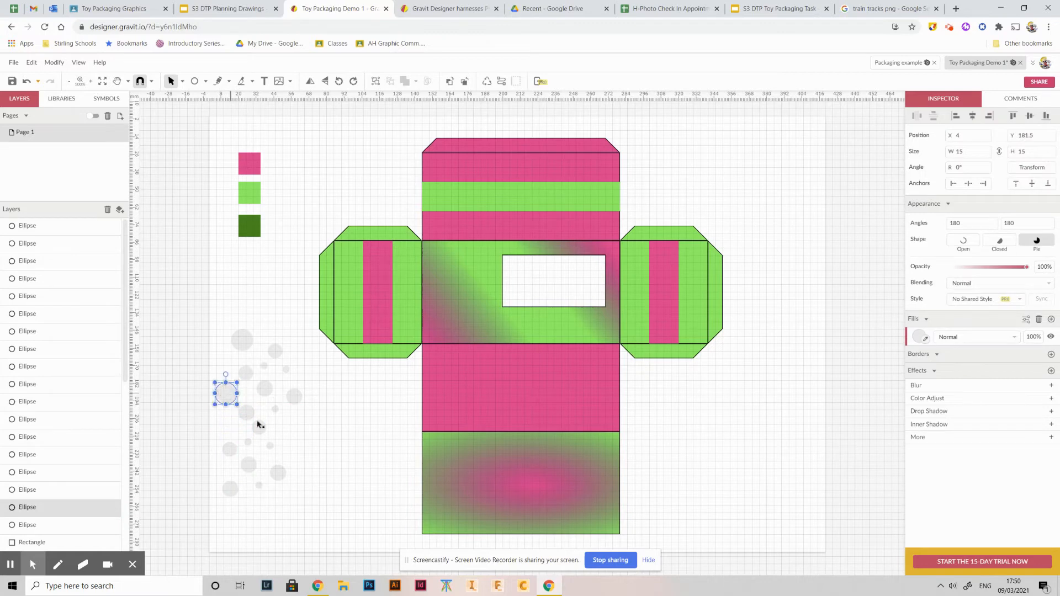
left_click(282, 424)
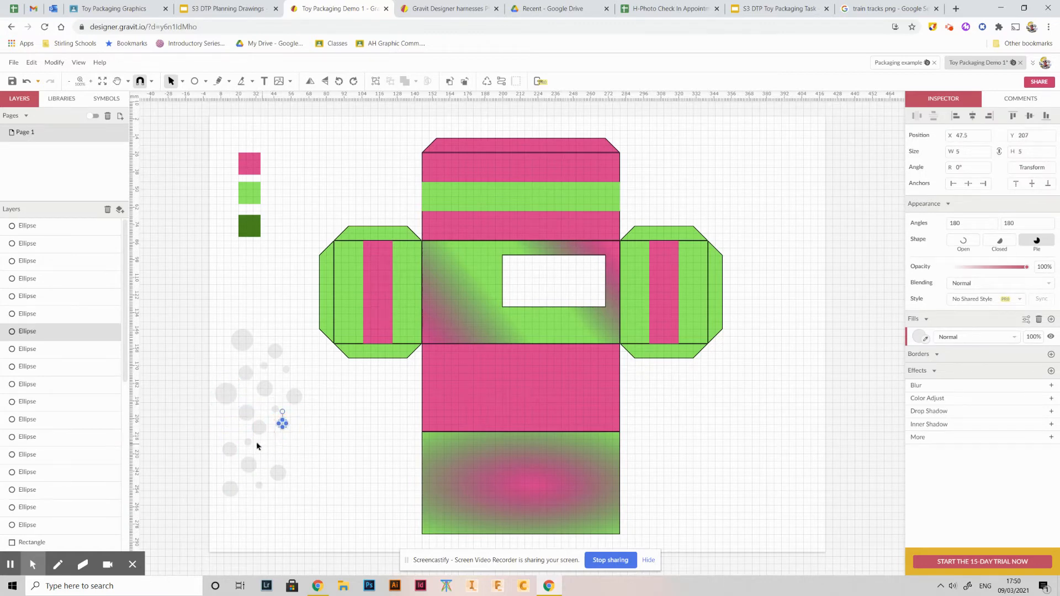
left_click(247, 442)
left_click(230, 449)
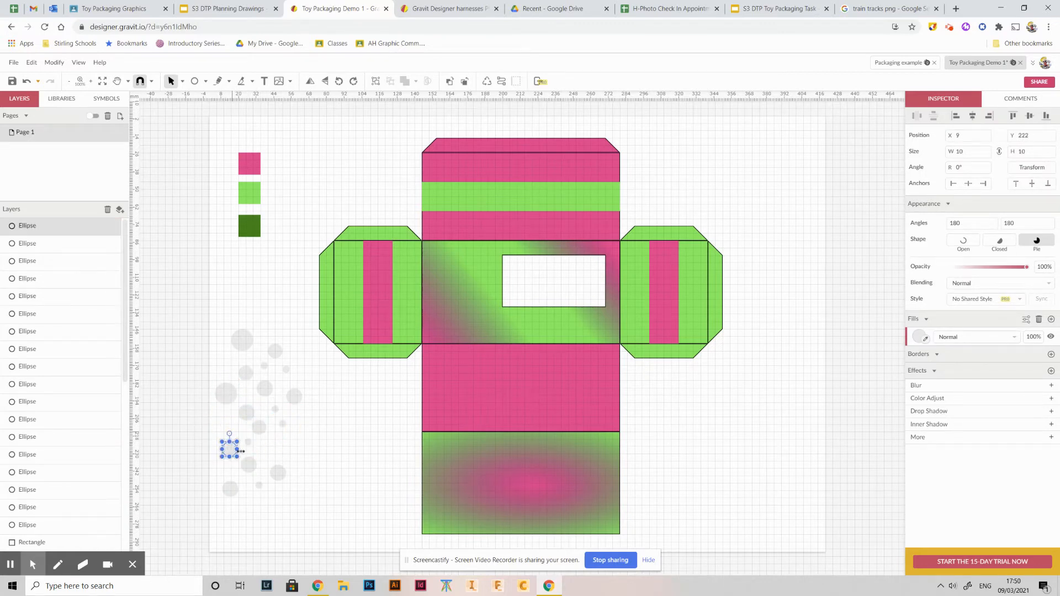
left_click(248, 466)
left_click_drag(274, 449, 258, 458)
left_click(307, 462)
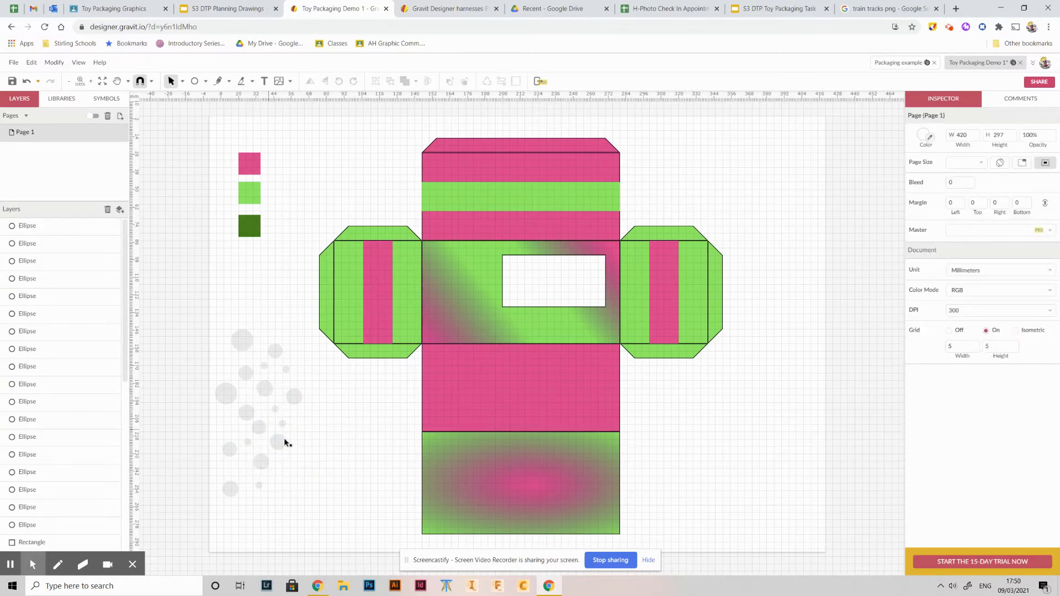
Duplicate five circles from the lower part of the cluster down and to the right to widen the pattern.
left_click_drag(296, 473, 257, 405)
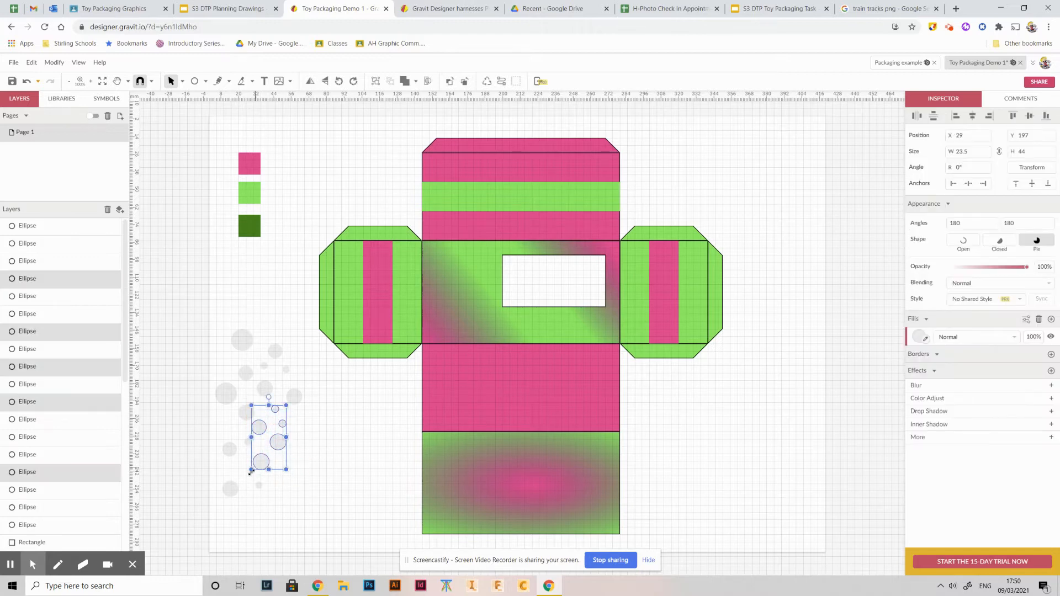
left_click_drag(279, 445, 300, 473)
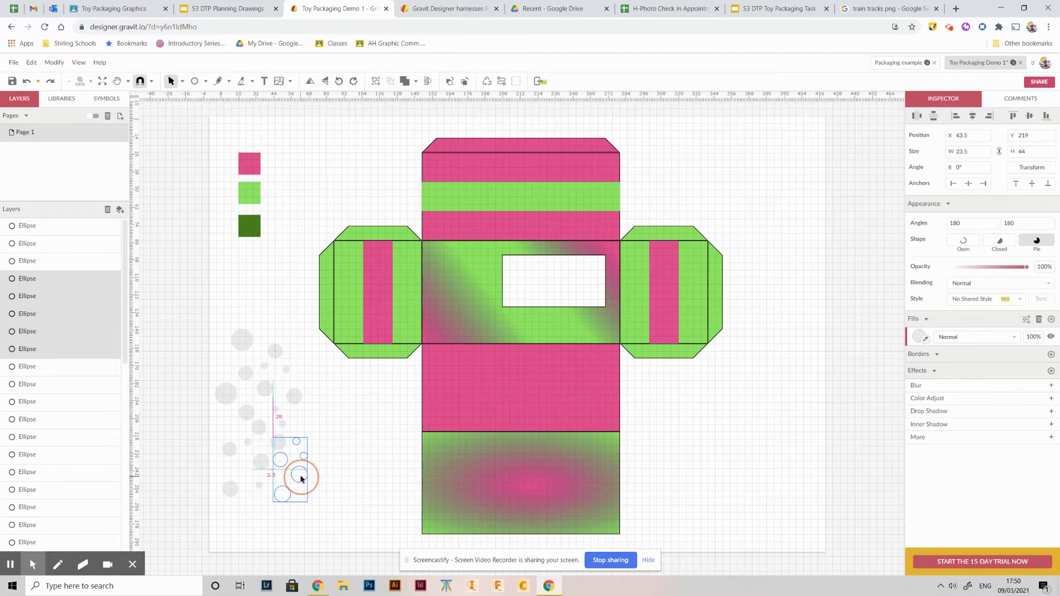
left_click(393, 433)
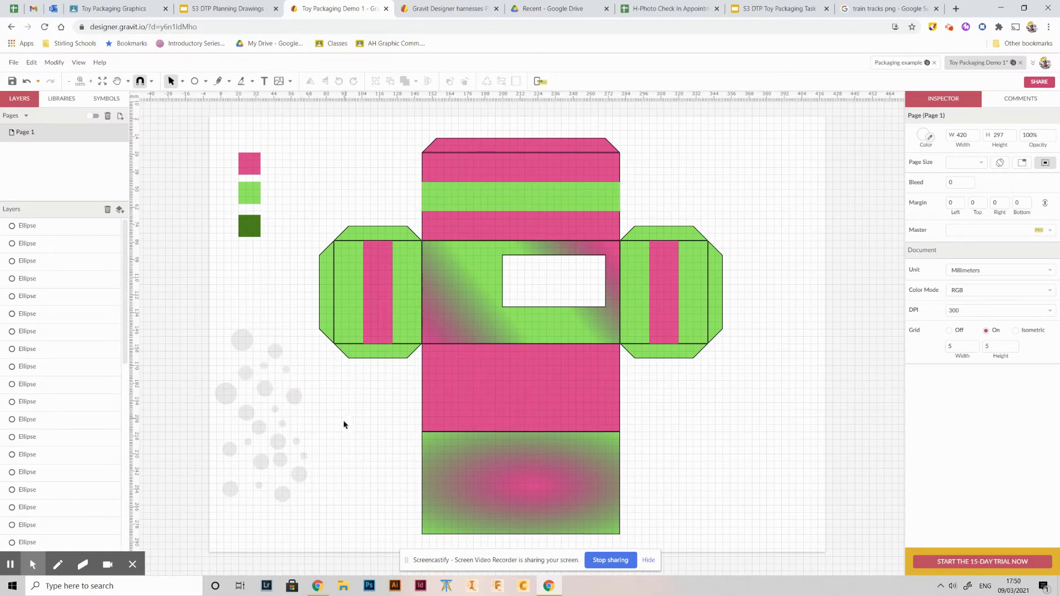
Fill all the circles with the light green sampled from the left side panel of the net.
left_click_drag(190, 319, 308, 533)
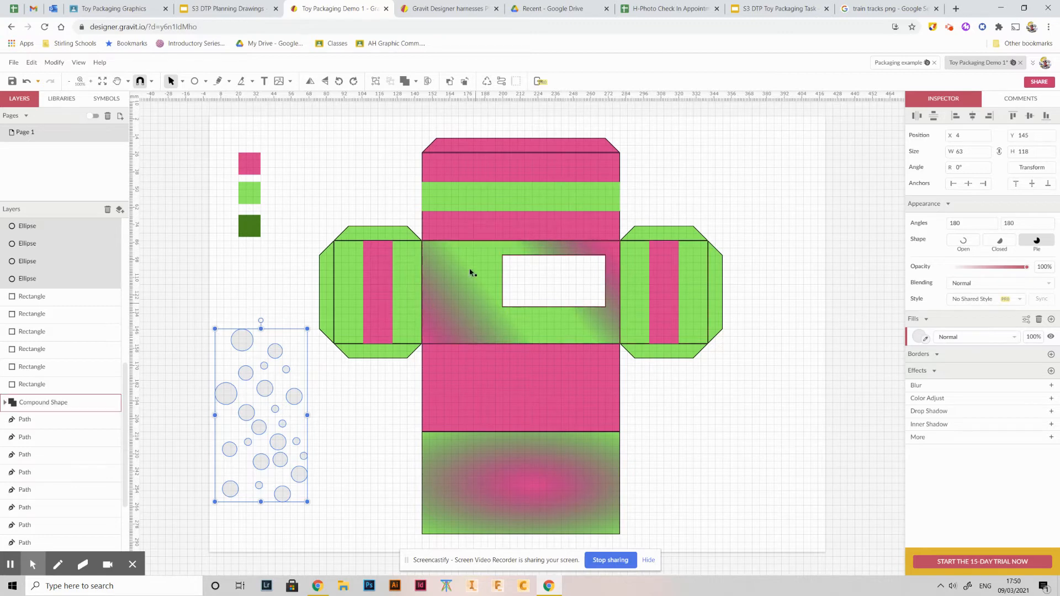
left_click(926, 341)
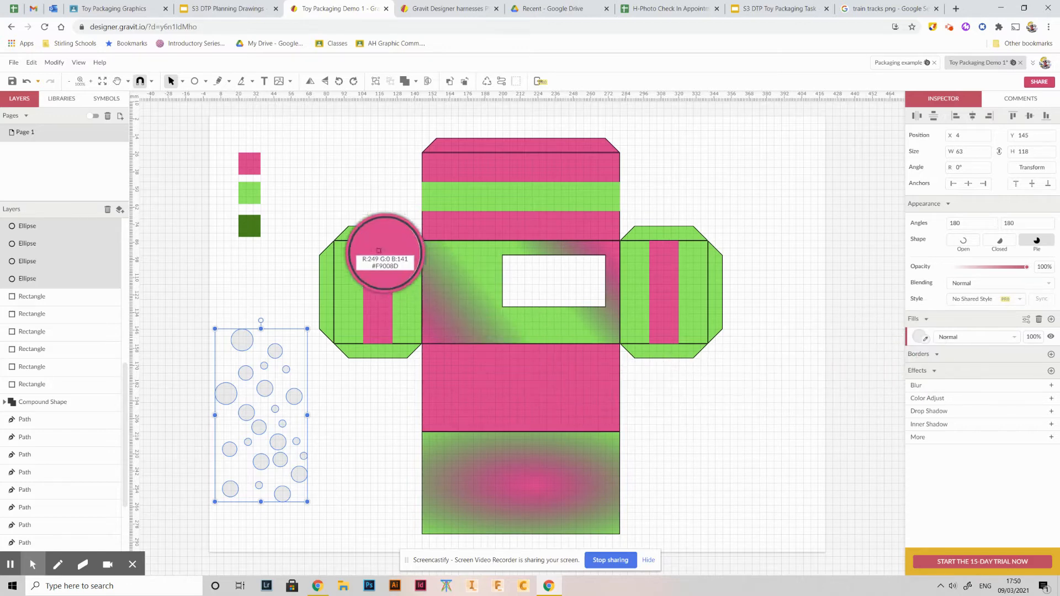
left_click(352, 272)
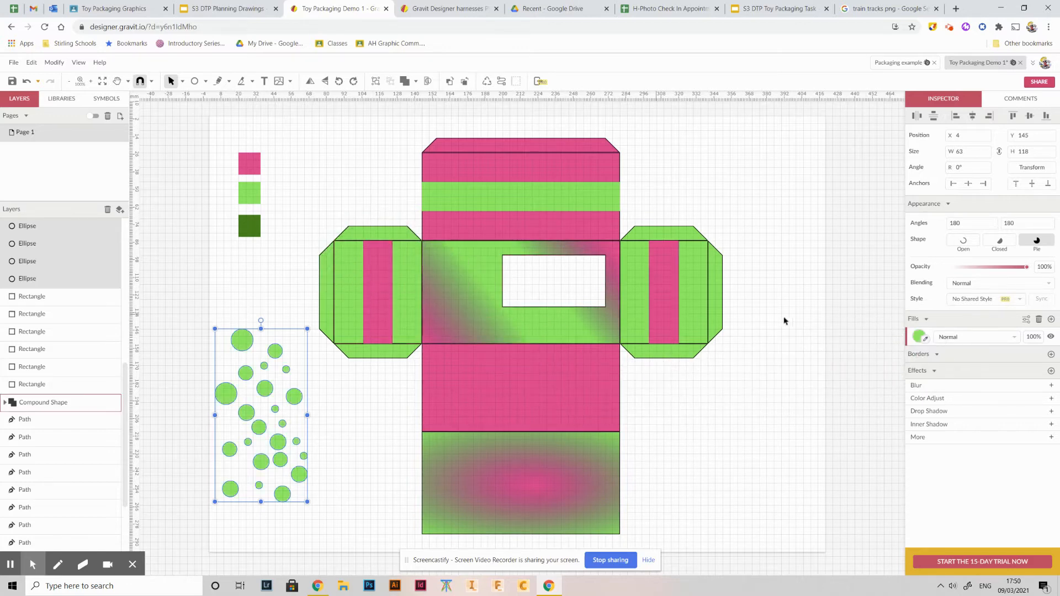
Add a 3px border to all the circles in the dark green of the palette swatch.
left_click(1050, 354)
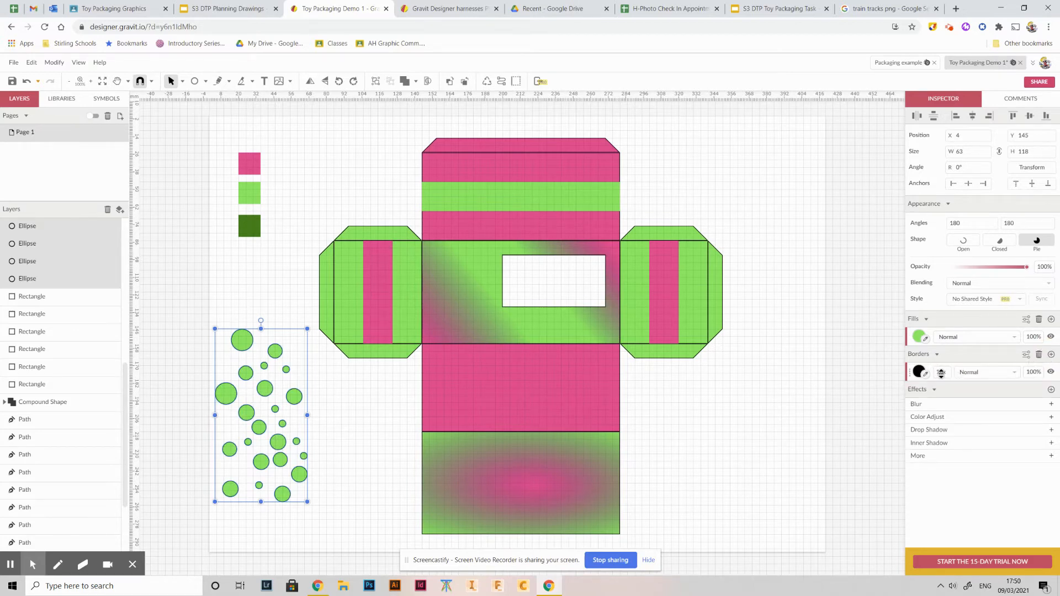
left_click(944, 376)
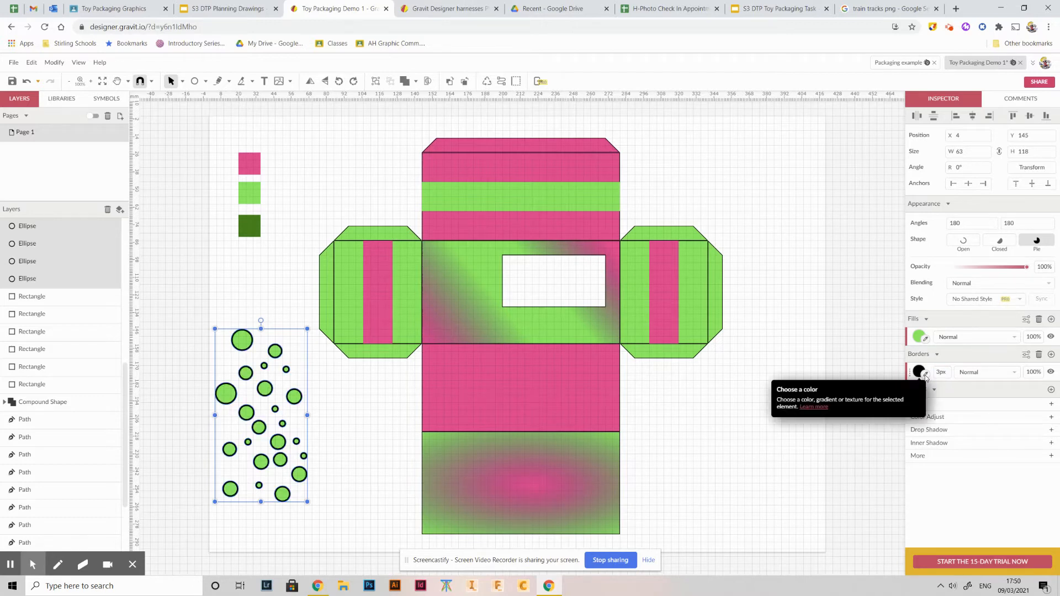
left_click(925, 374)
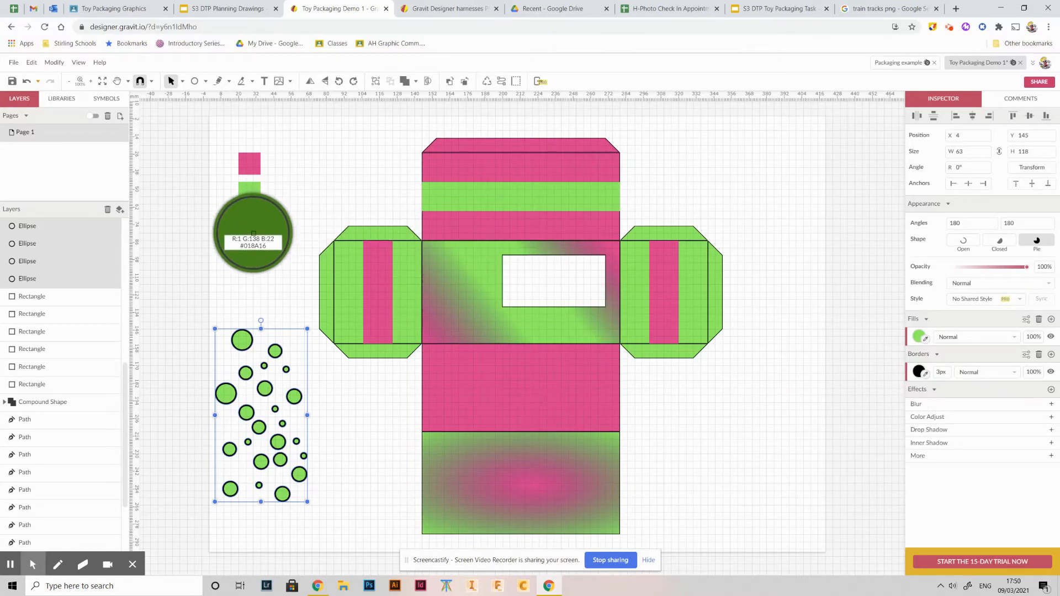
left_click(253, 235)
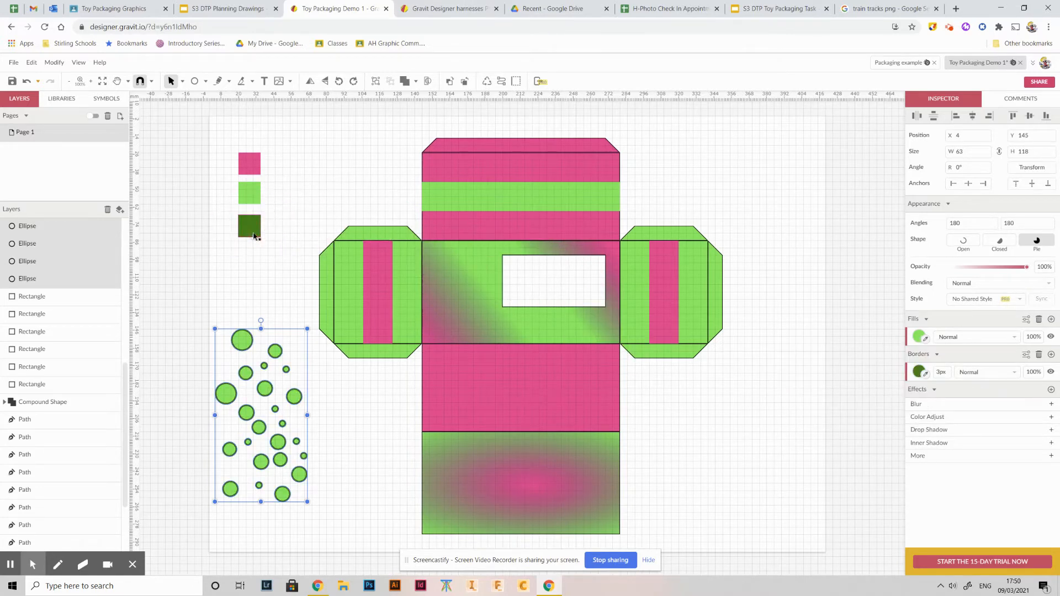
left_click(348, 425)
Rotate the circle cluster 90° onto the bottom gradient panel and scale it down to about 86 × 46 mm.
left_click_drag(196, 305, 307, 514)
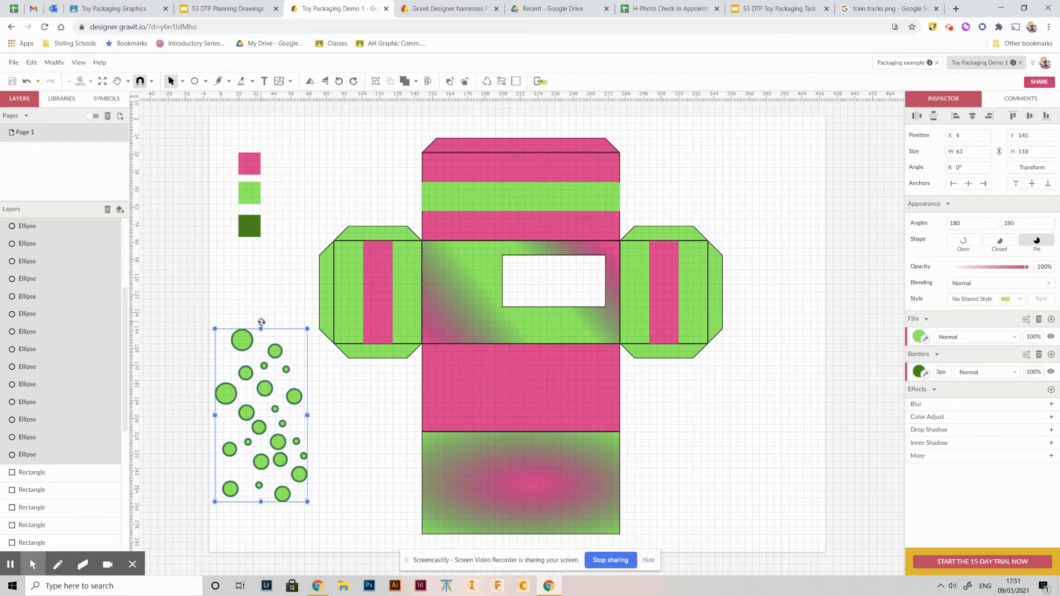
left_click_drag(261, 321, 355, 414)
left_click_drag(287, 422, 546, 489)
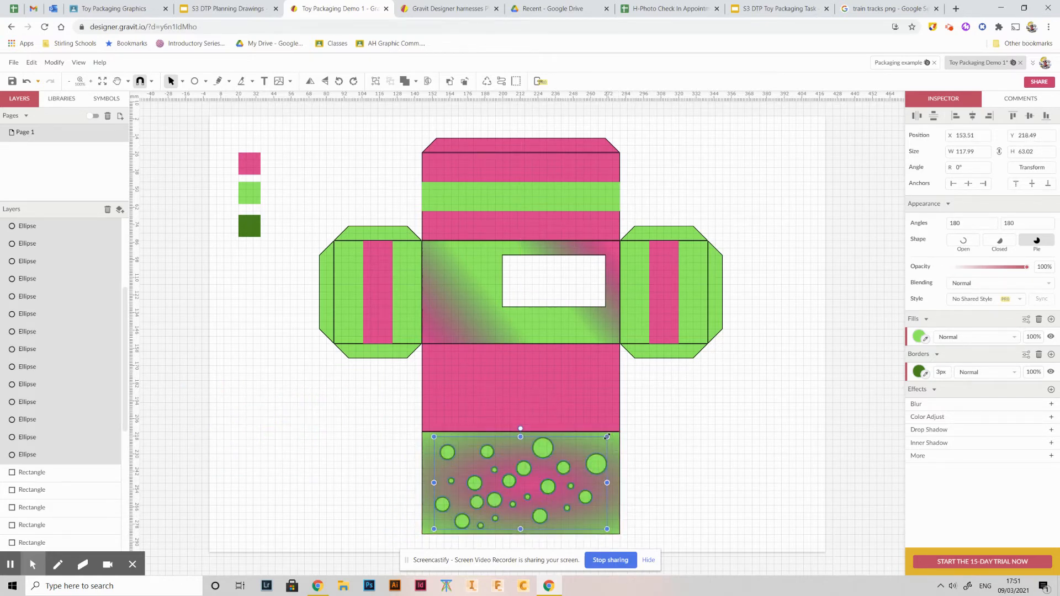
left_click_drag(606, 436, 561, 478)
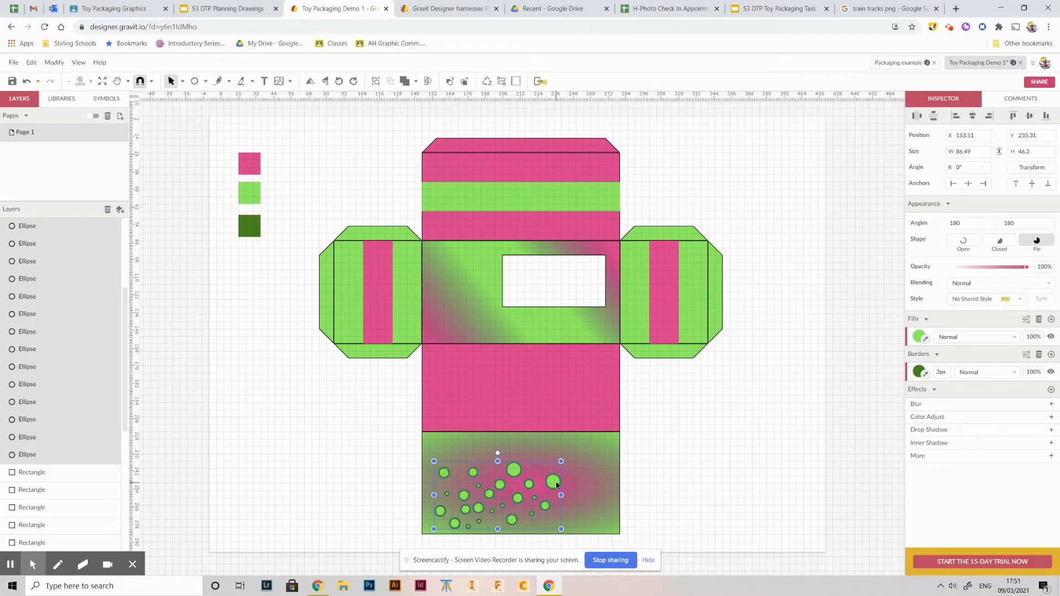
Duplicate the circles towards the upper edge and the right side of the bottom gradient panel to fill it with the pattern.
left_click_drag(556, 484, 471, 441)
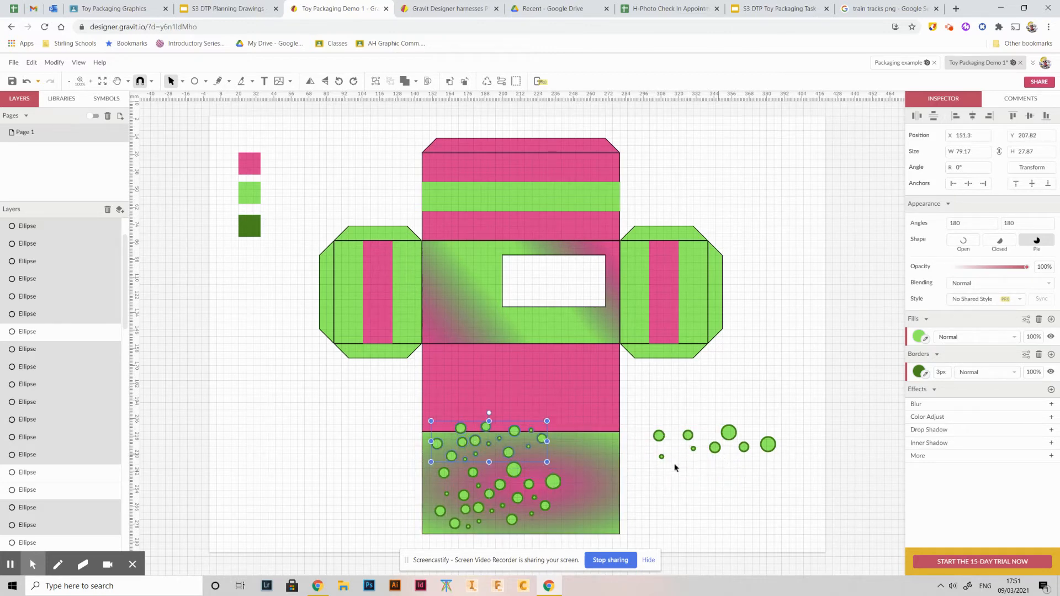
key("ctrl+d")
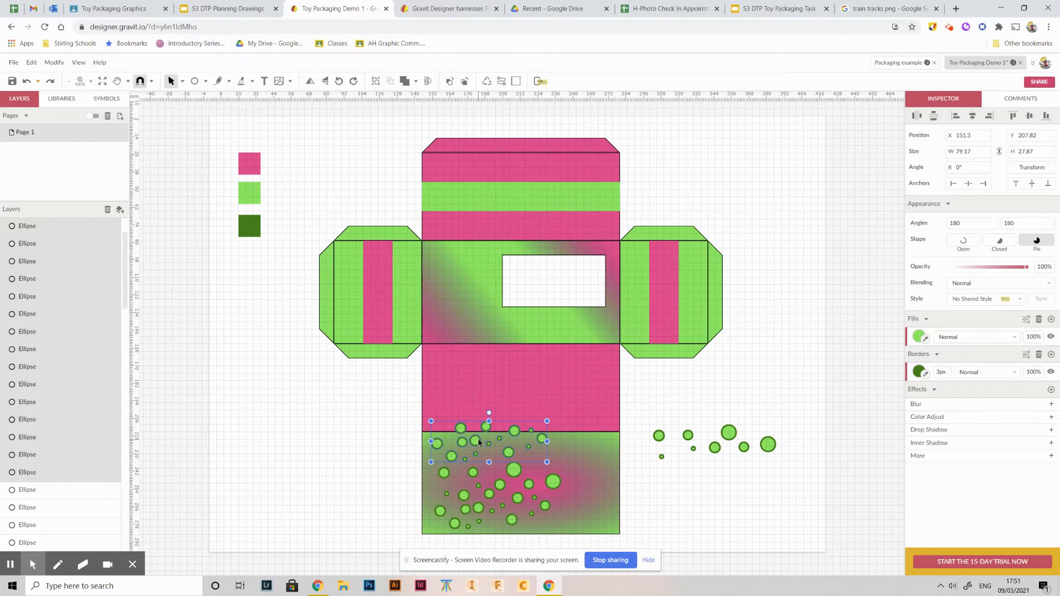
left_click_drag(478, 441, 588, 494)
left_click(668, 498)
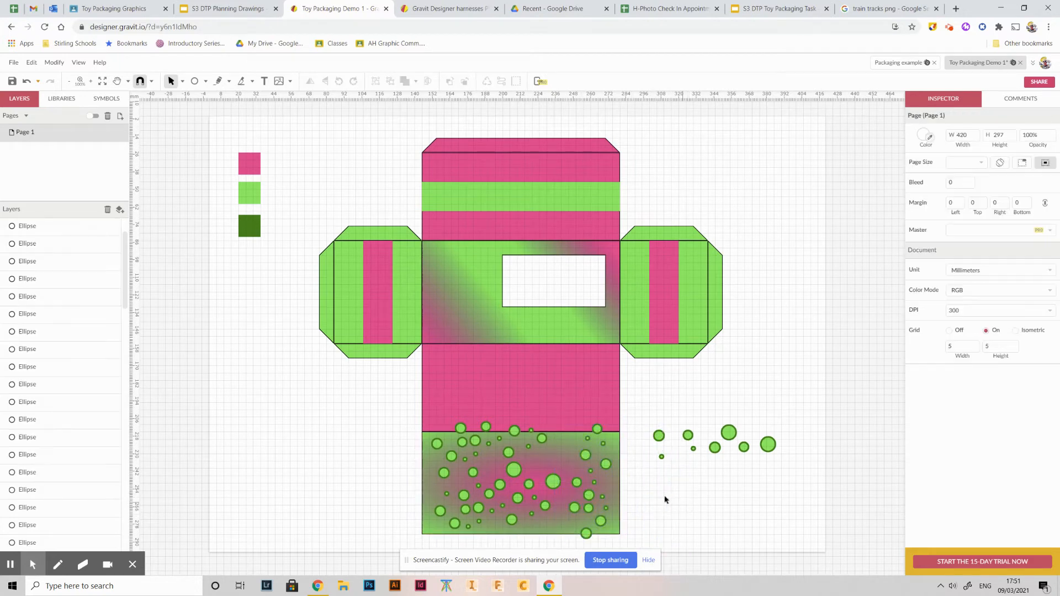
Delete four circles that overlap the upper edge of the bottom gradient panel.
scroll(665, 500, "down", 2)
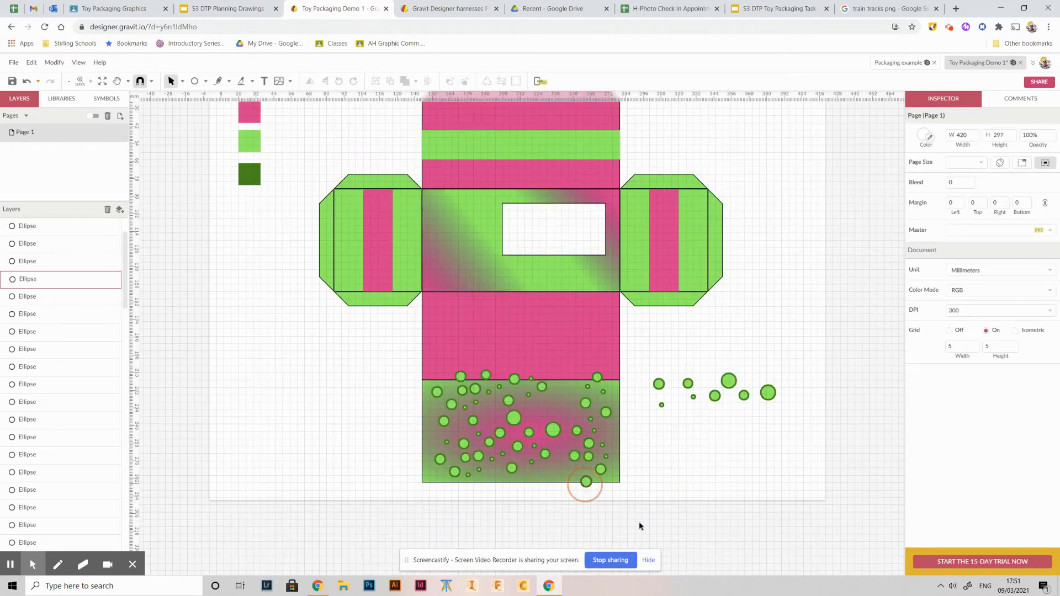
left_click(585, 483)
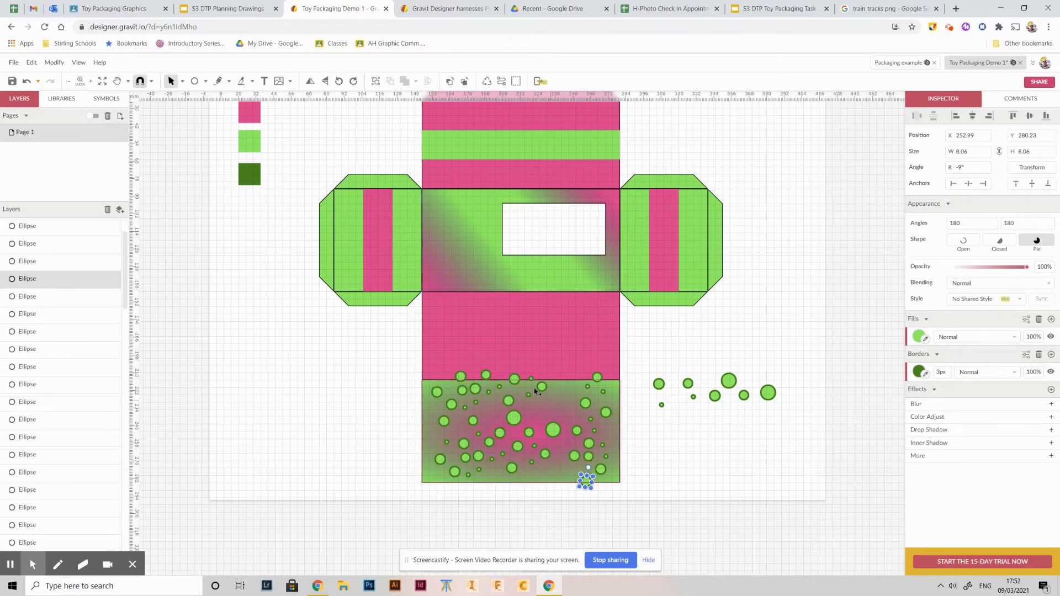
left_click(486, 376)
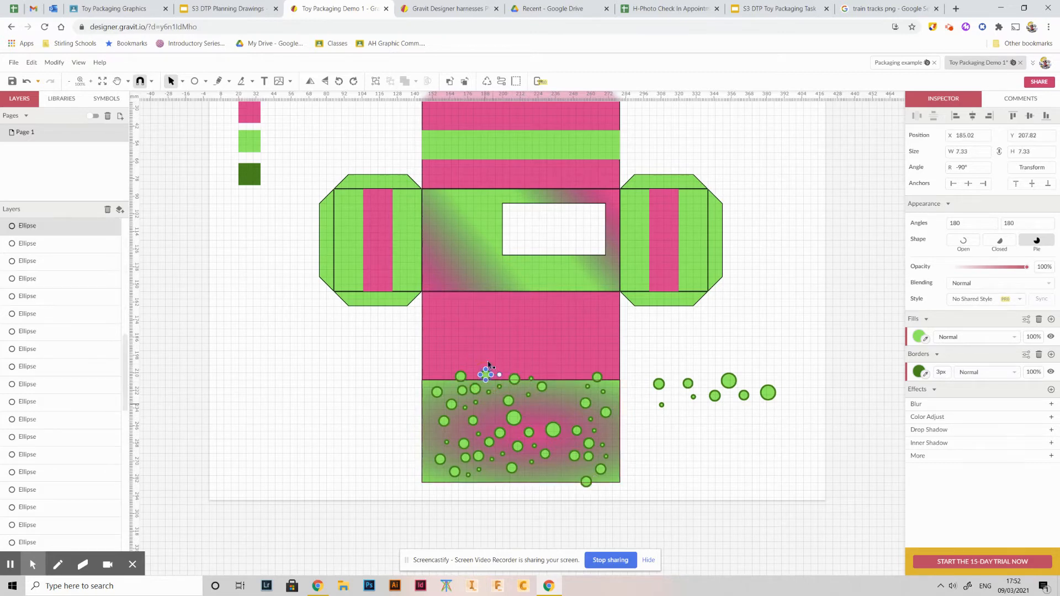
key("Delete")
left_click(460, 378)
key("Delete")
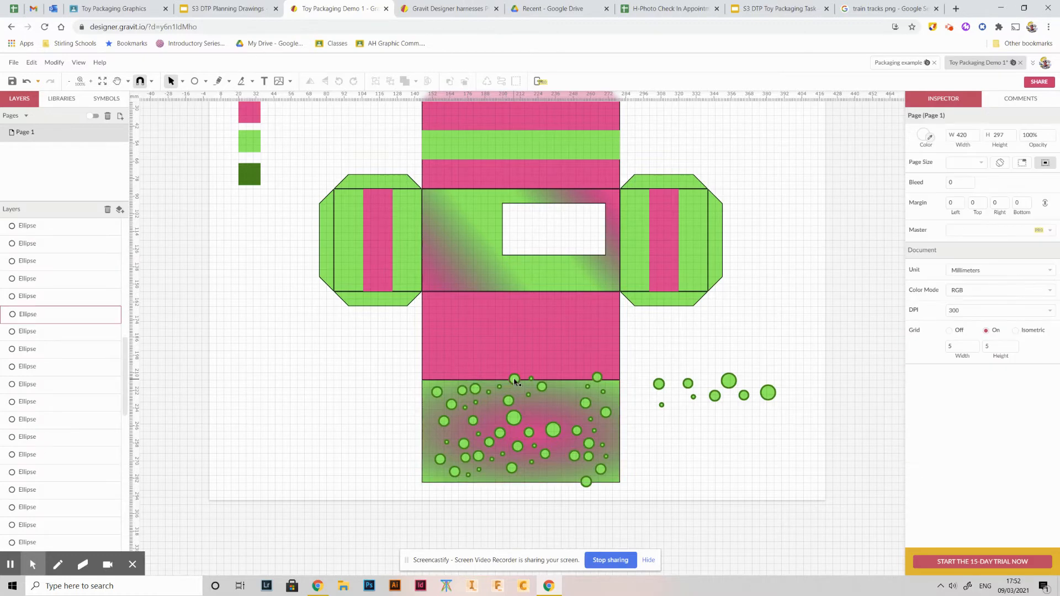
left_click(514, 379)
key("Delete")
left_click(531, 378)
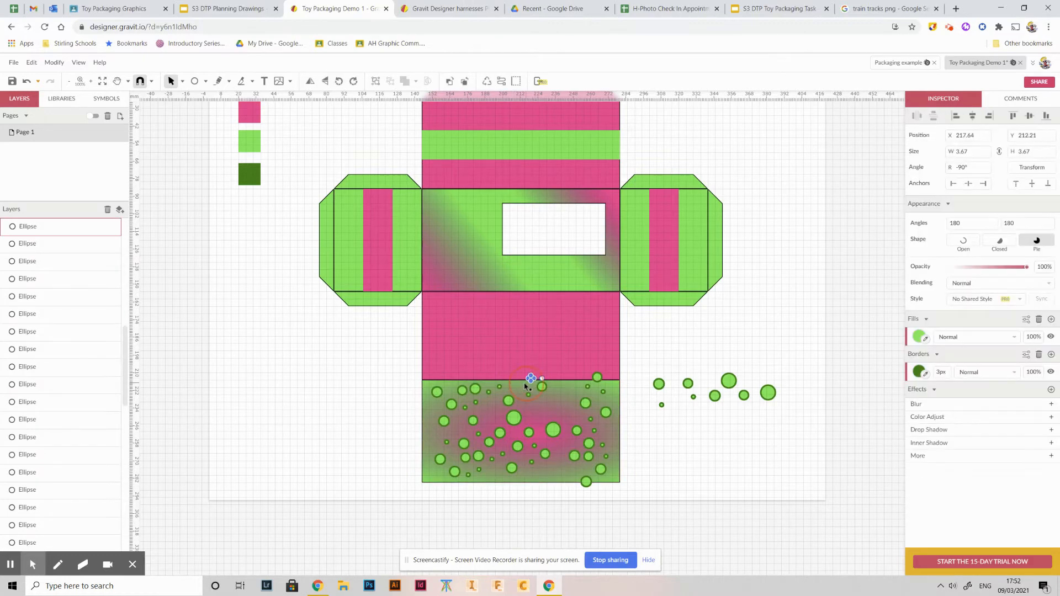
key("Delete")
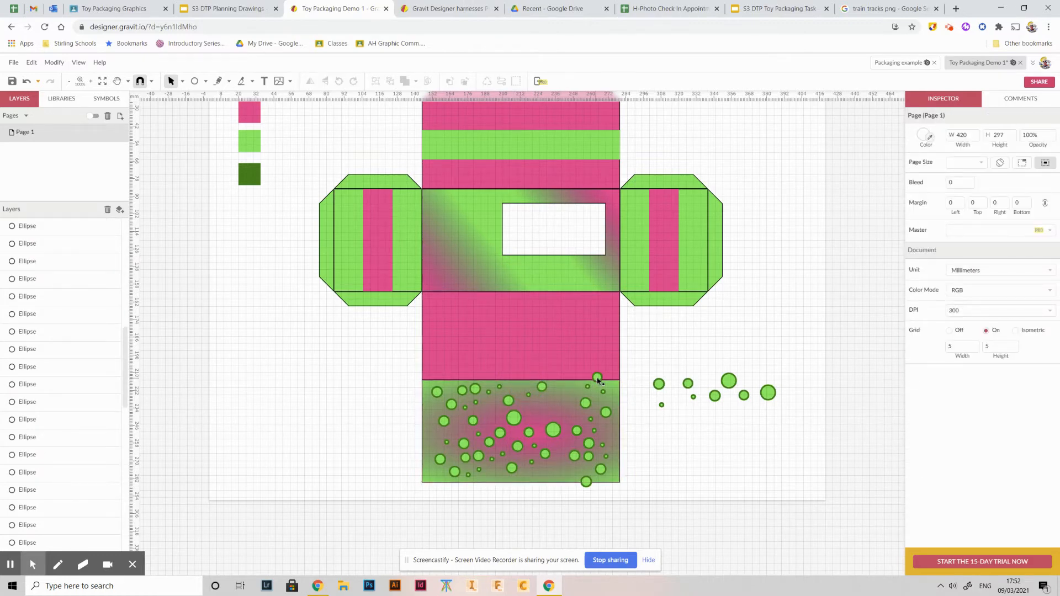
Move two overhanging circles and one spare circle into gaps on the bottom panel, and delete the remaining spare circles beside the net.
left_click(566, 392)
left_click_drag(566, 393, 566, 393)
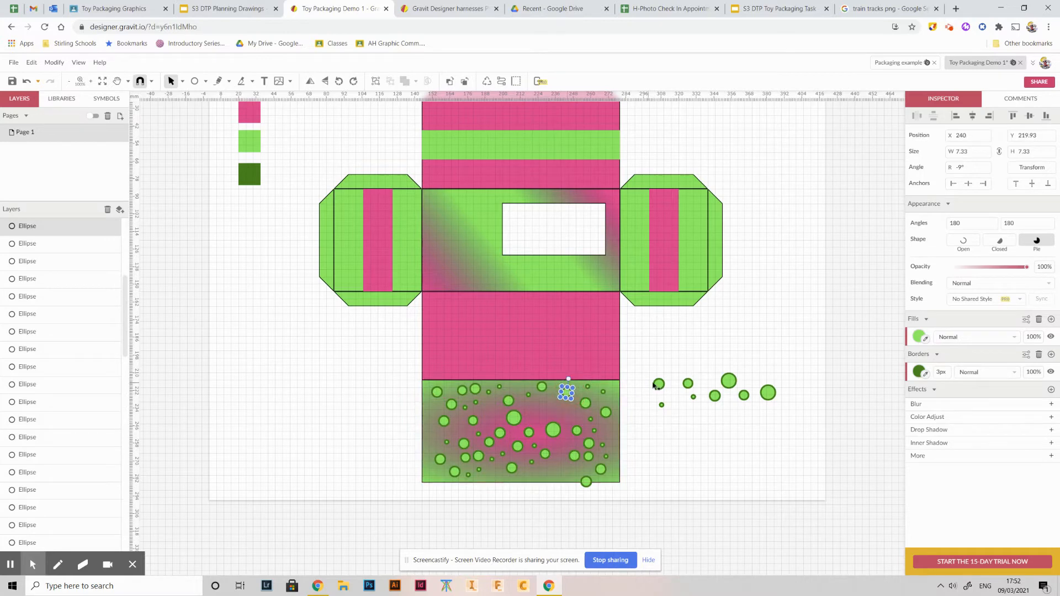
left_click_drag(658, 384, 549, 406)
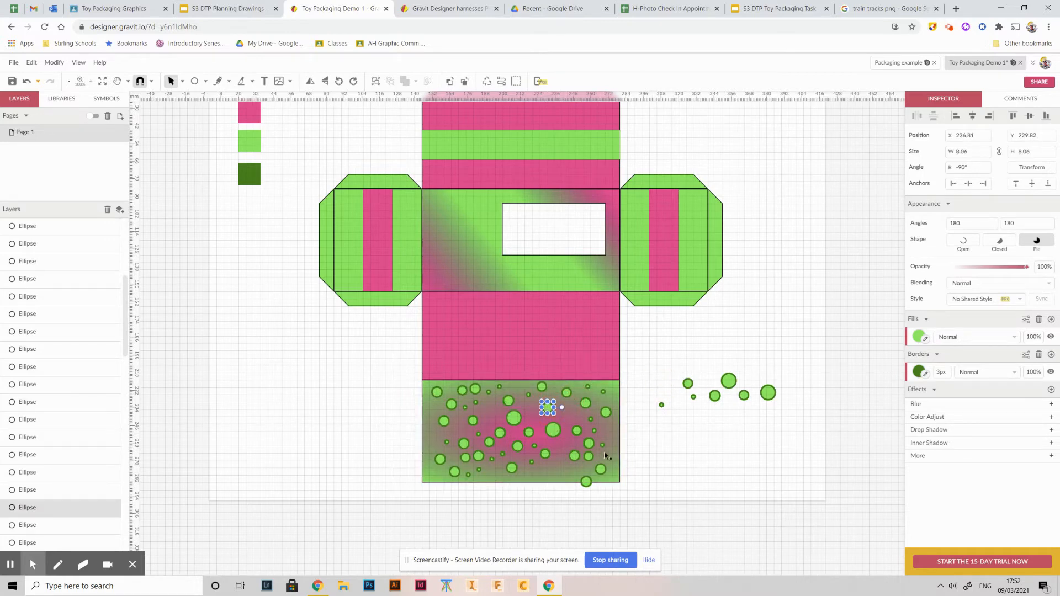
left_click(585, 481)
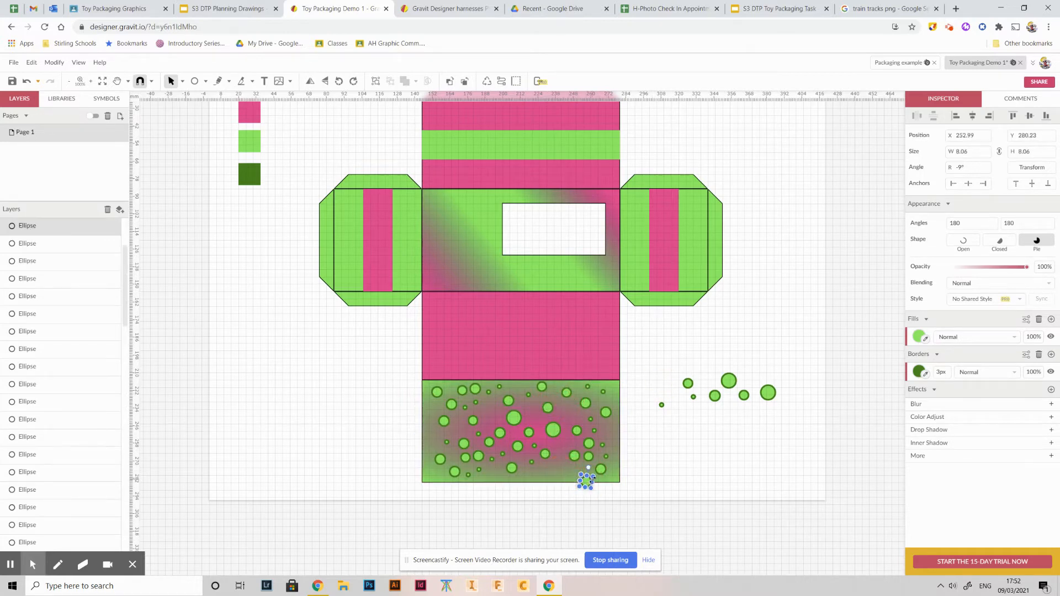
left_click(586, 483)
left_click_drag(586, 484, 558, 468)
left_click(677, 464)
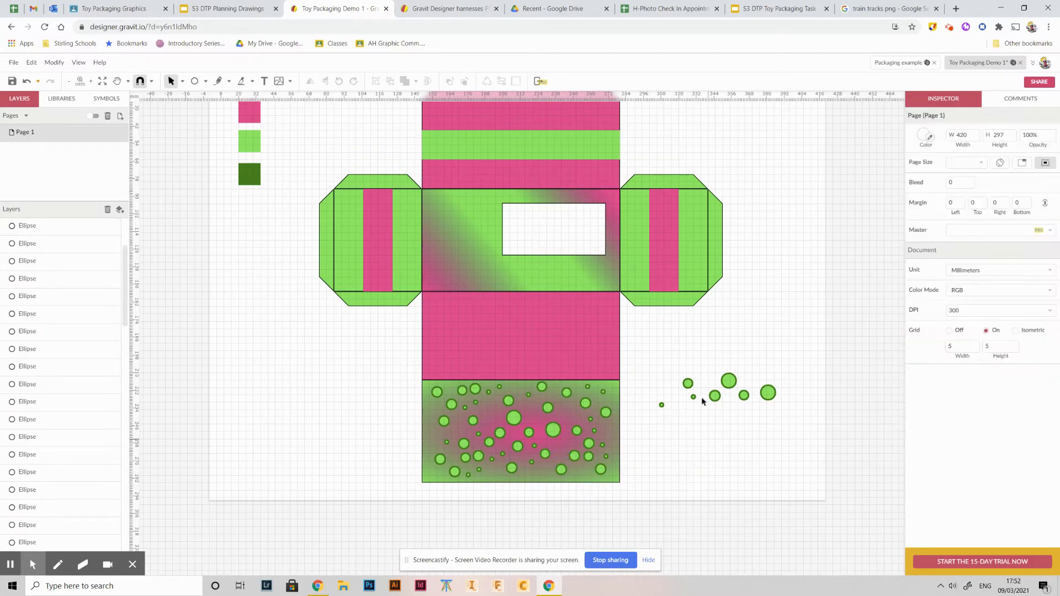
left_click_drag(651, 357, 783, 426)
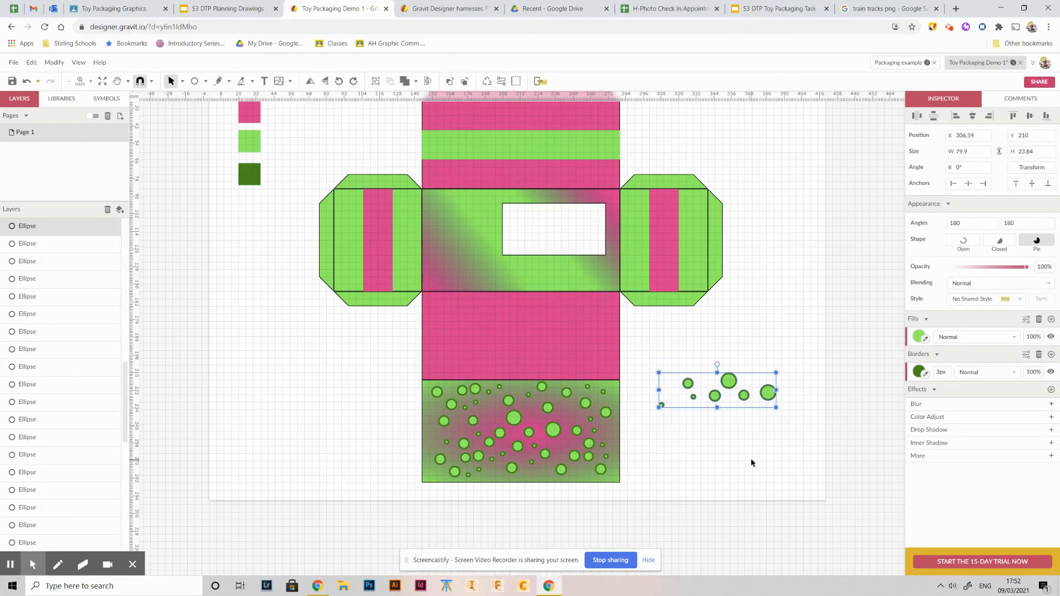
key("Delete")
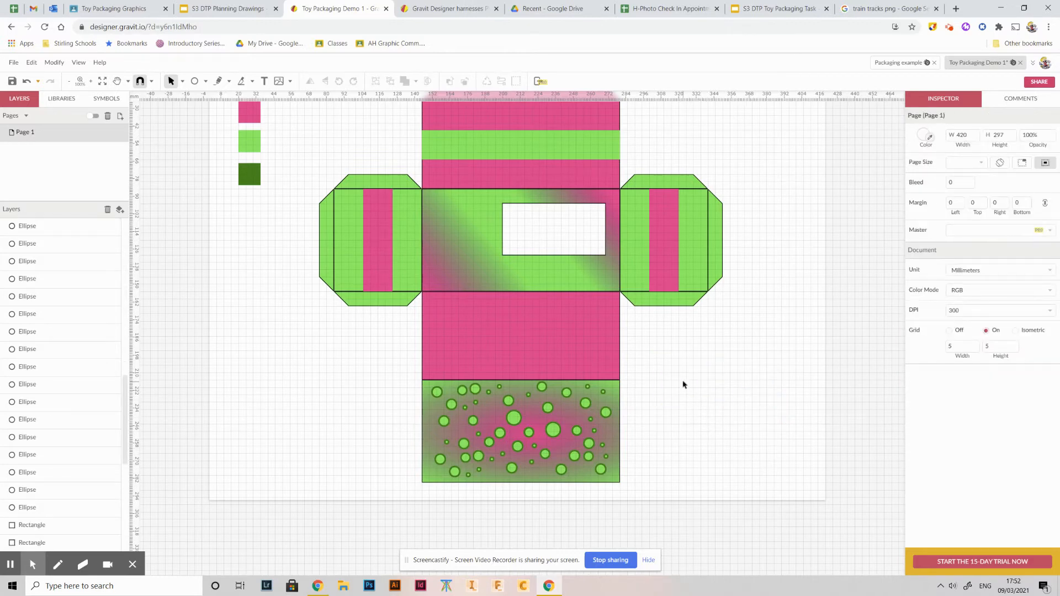
Select all circles on the bottom panel without its background and place a copy of the pattern over the window panel.
left_click_drag(397, 380, 667, 491)
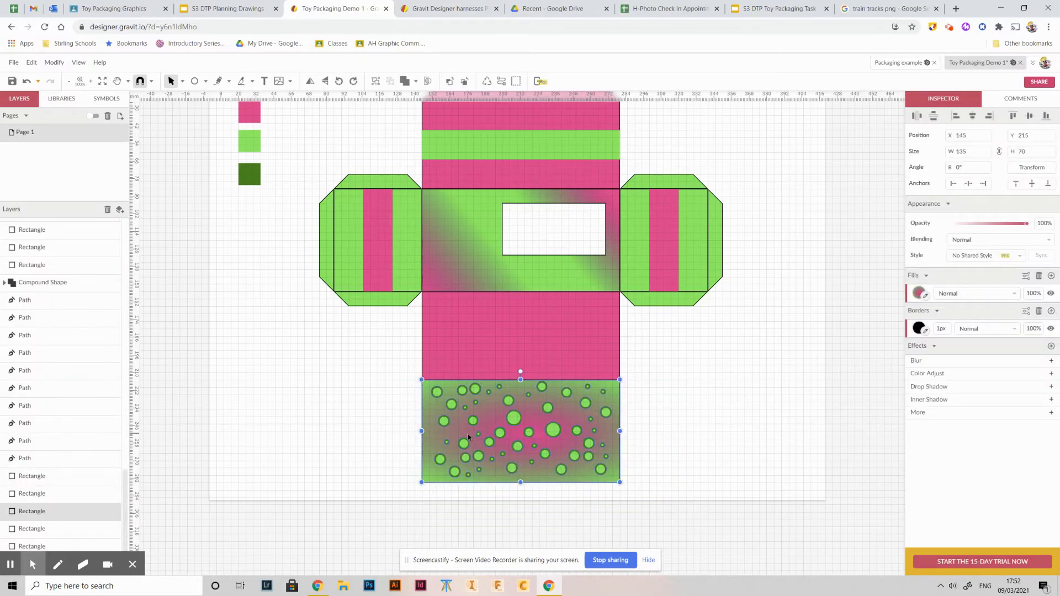
left_click(439, 448)
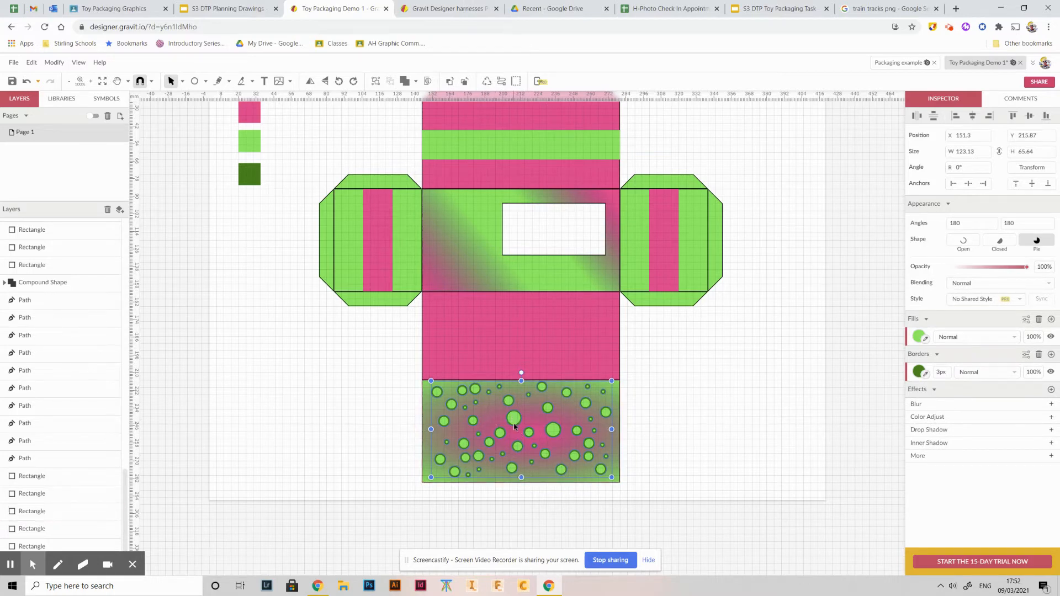
key("alt")
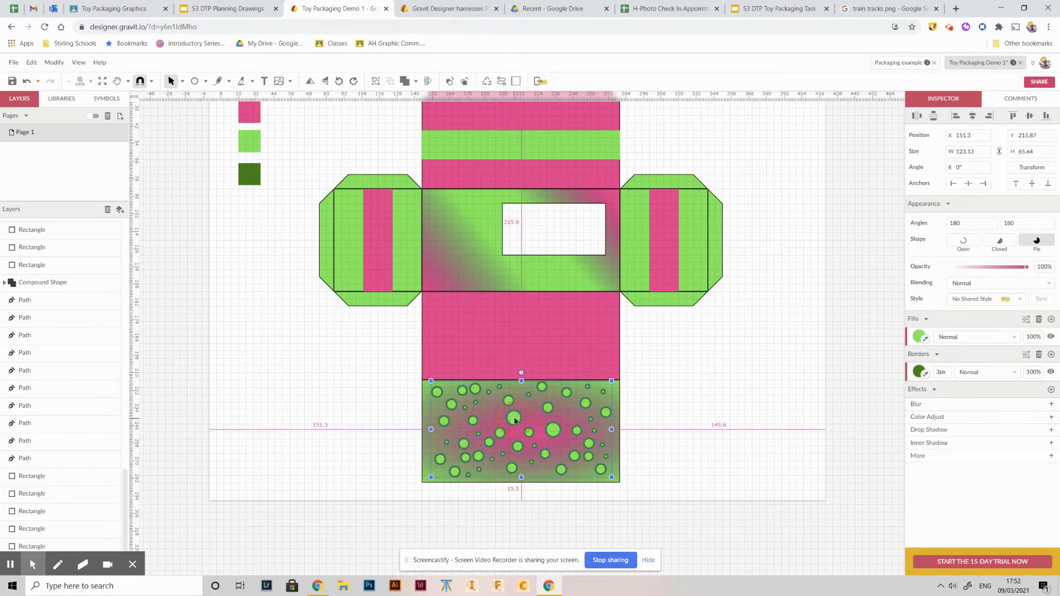
left_click_drag(514, 420, 515, 234)
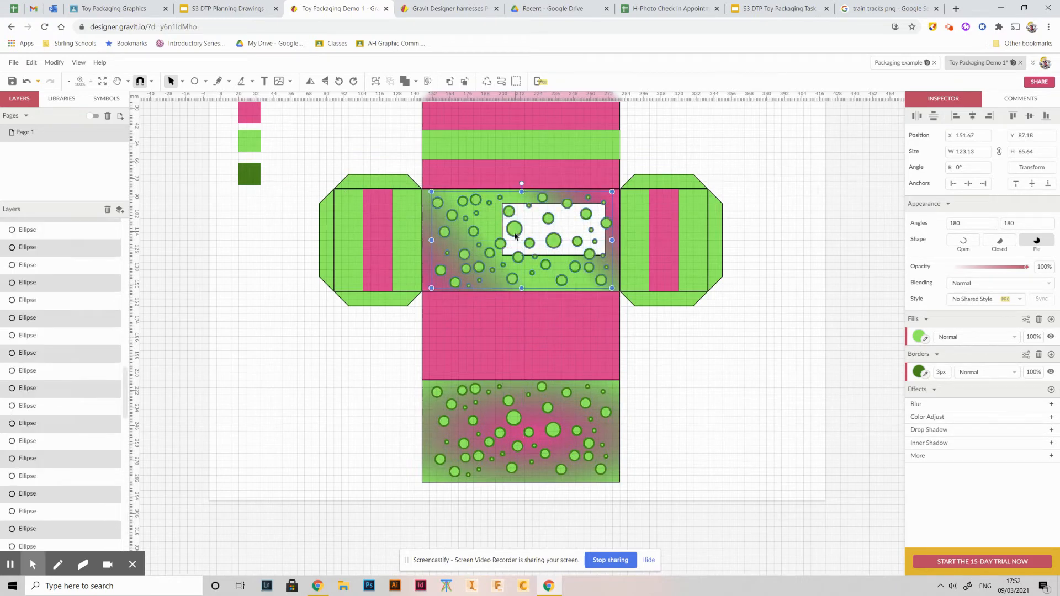
left_click(717, 362)
Delete the copied circles that lie inside the white window cut-out.
left_click(514, 228)
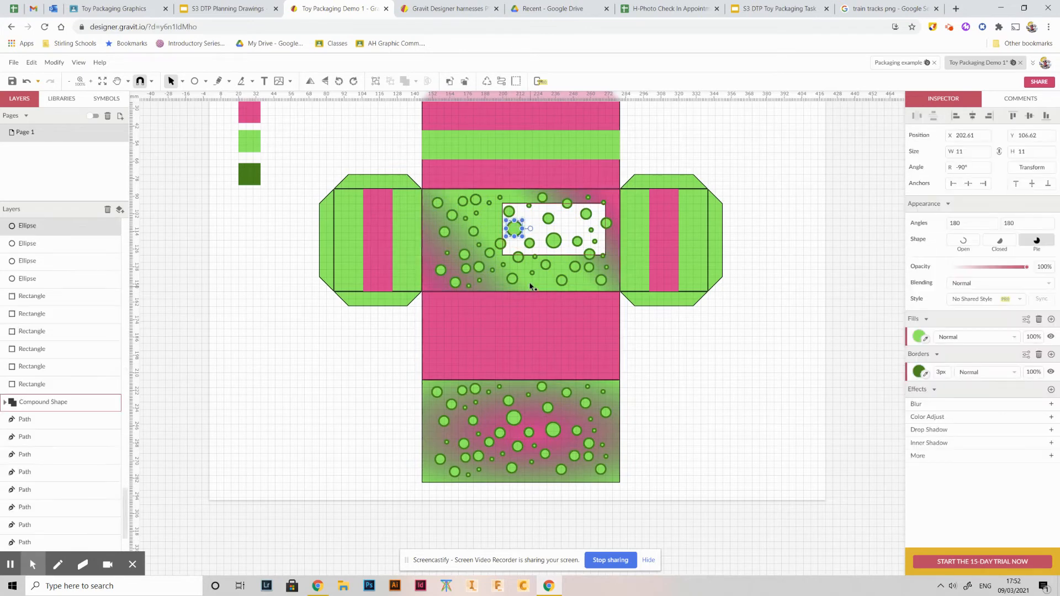
key("Delete")
left_click(530, 243)
key("Delete")
left_click(558, 241)
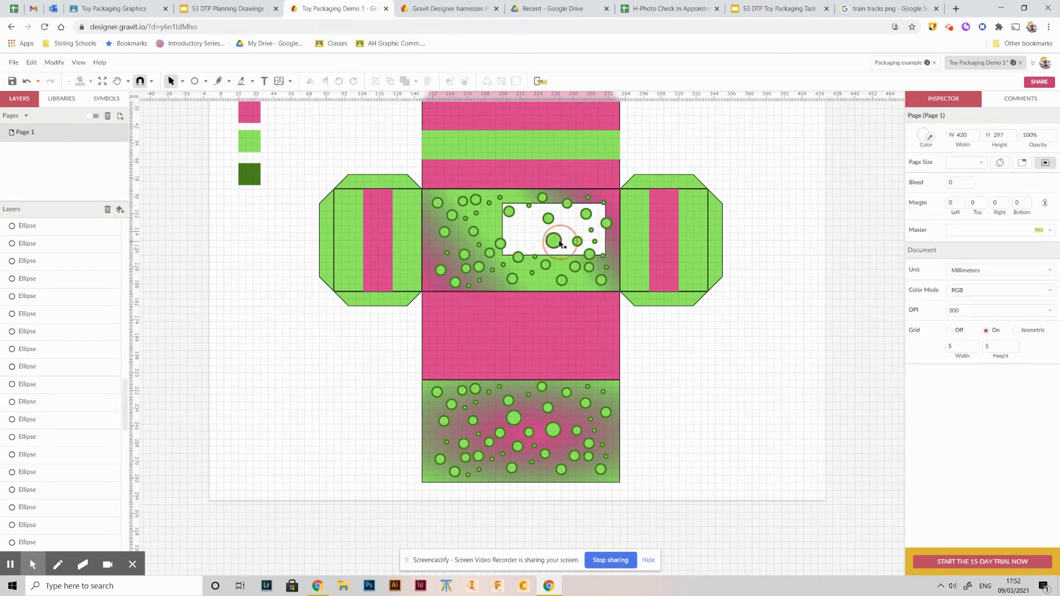
key("Delete")
left_click(548, 219)
key("Delete")
left_click(577, 242)
key("Delete")
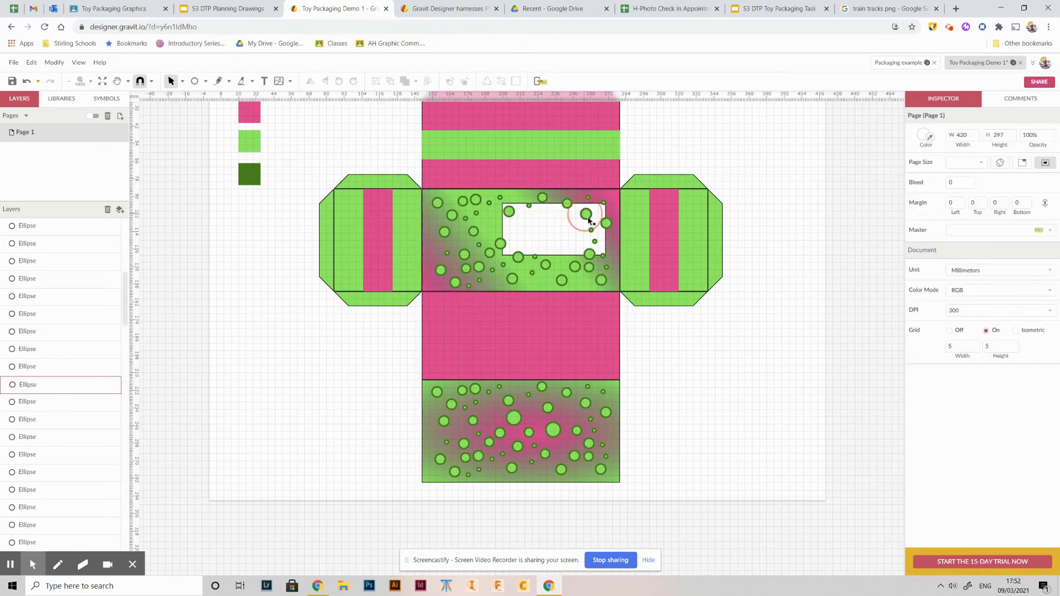
left_click(585, 214)
key("Delete")
left_click(591, 231)
key("Delete")
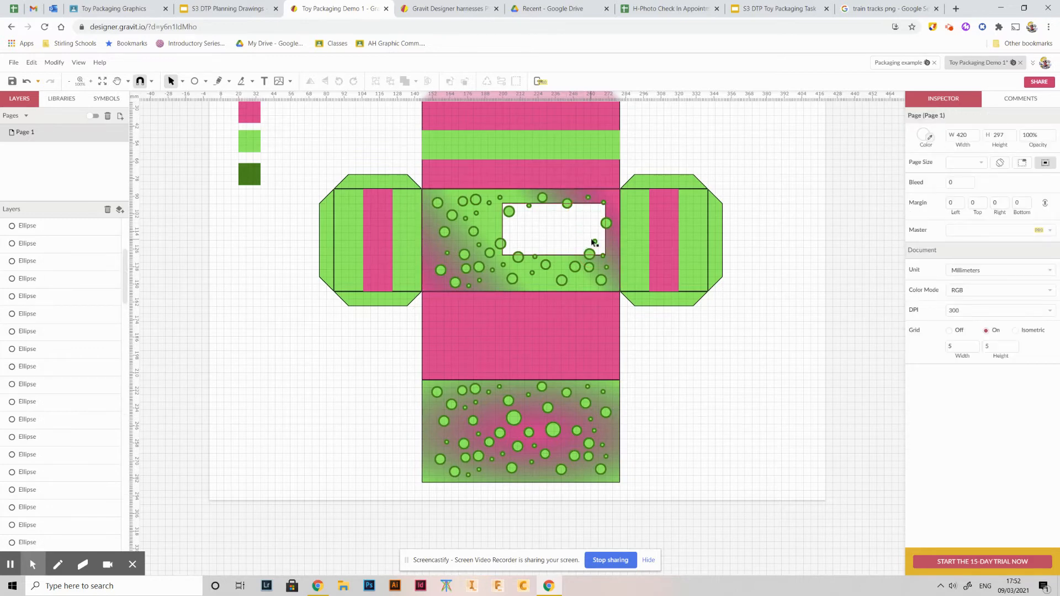
left_click(594, 241)
key("Delete")
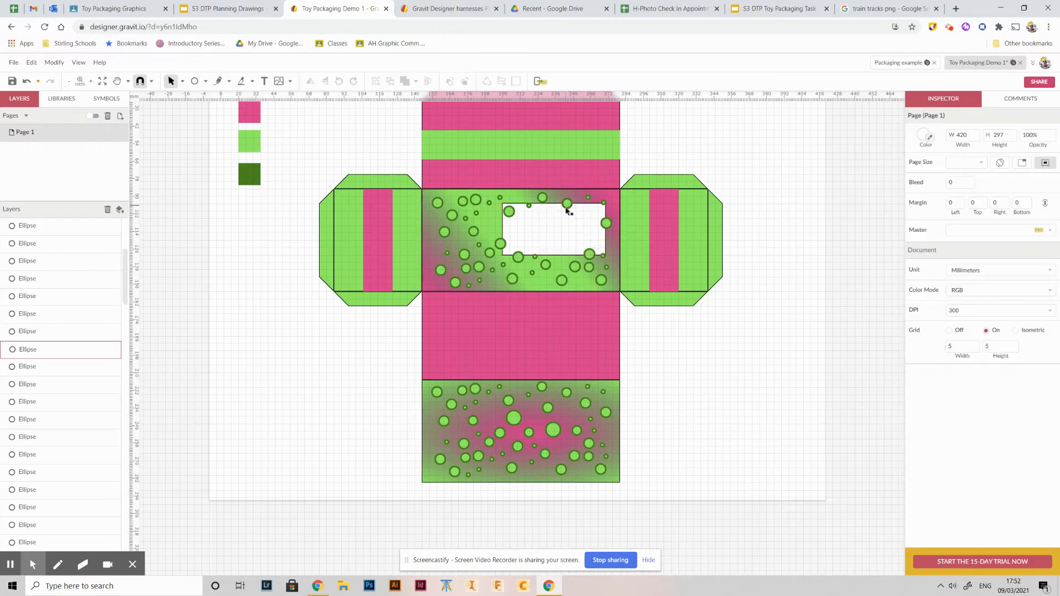
Delete the circle near the window's upper-left corner and the small one on its upper edge.
left_click(507, 215)
key("Delete")
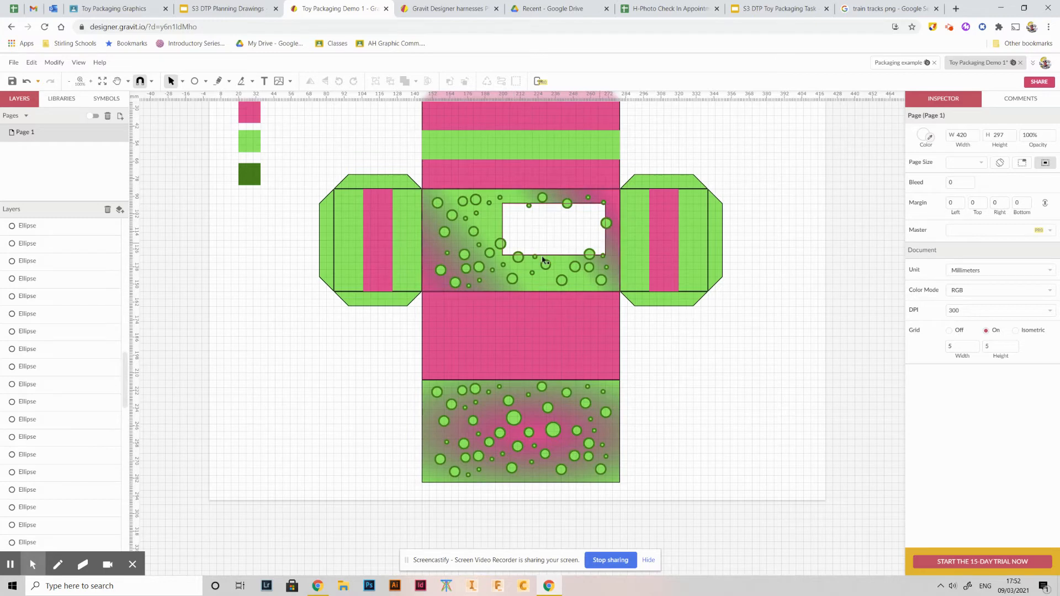
left_click(529, 209)
key("Delete")
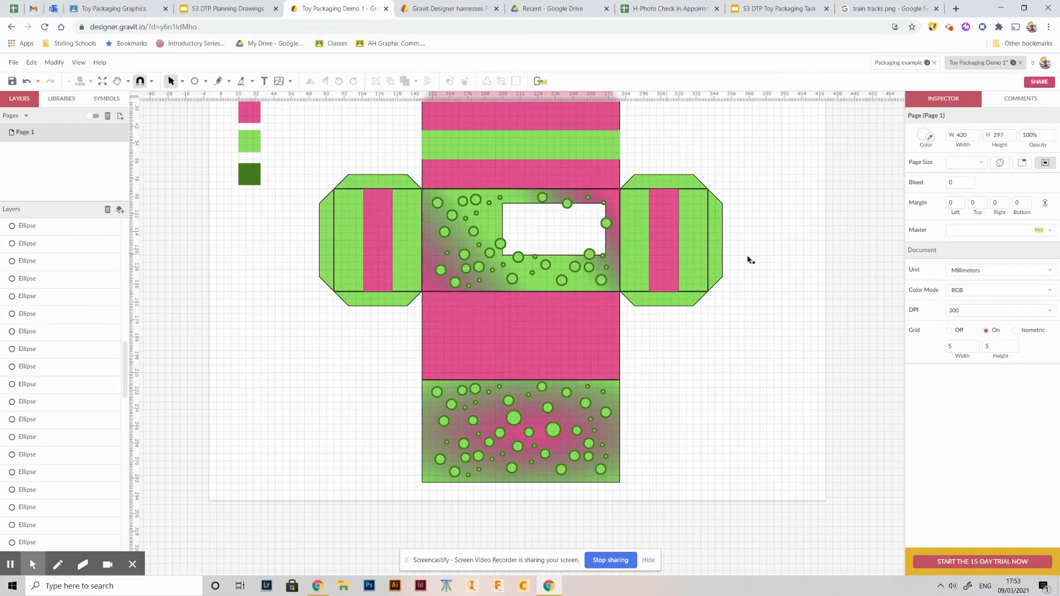
left_click(194, 81)
left_click_drag(232, 300, 253, 320)
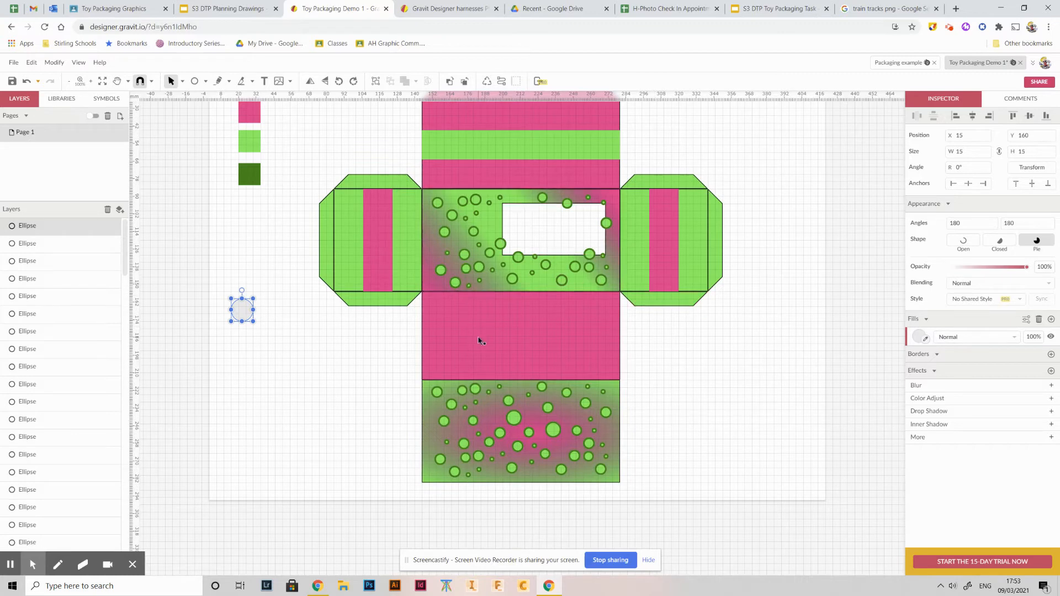
key("ctrl+z")
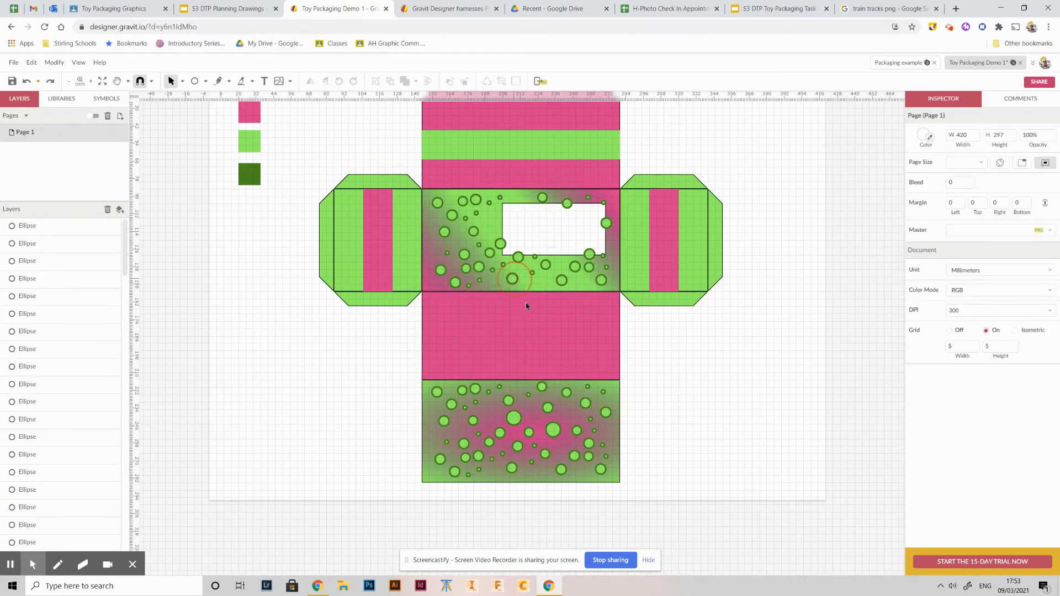
Copy an 8.06 mm circle from the window panel to the blank area left of the net and duplicate it into a column of eight.
key("ctrl+d")
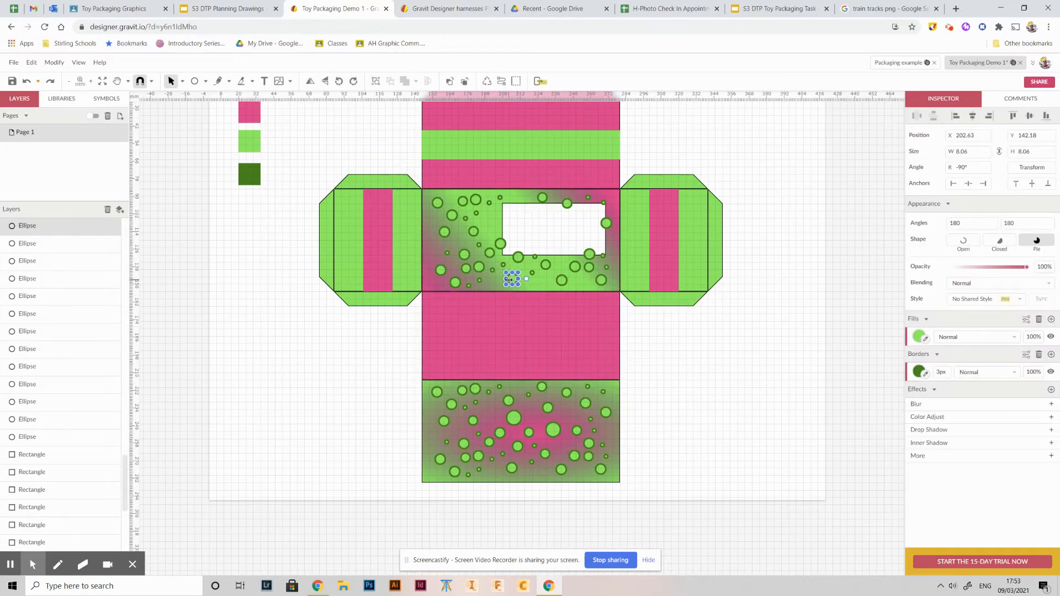
left_click(233, 352)
left_click_drag(512, 279, 243, 294)
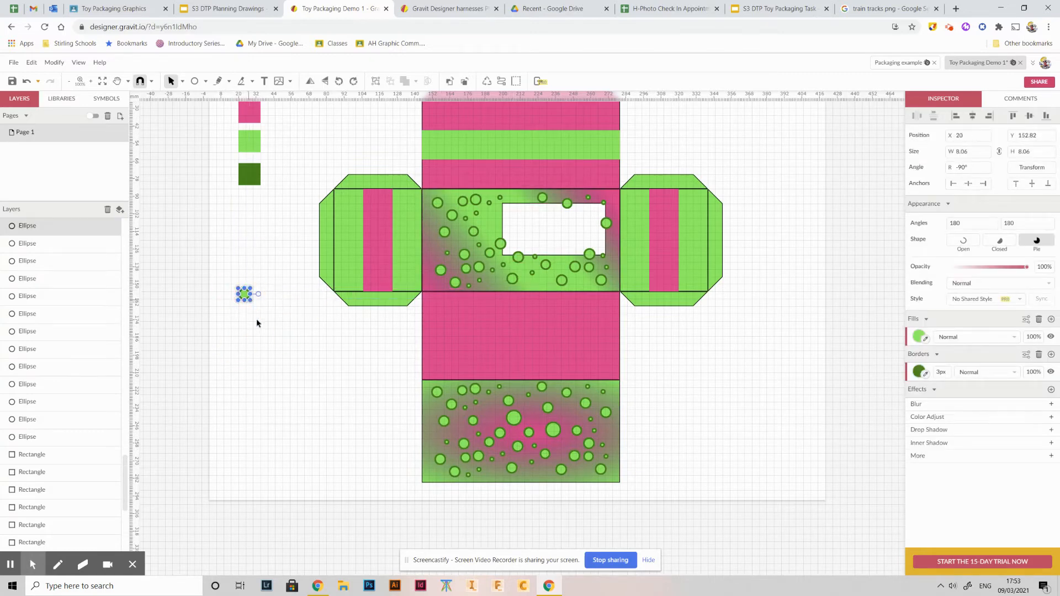
left_click(273, 329)
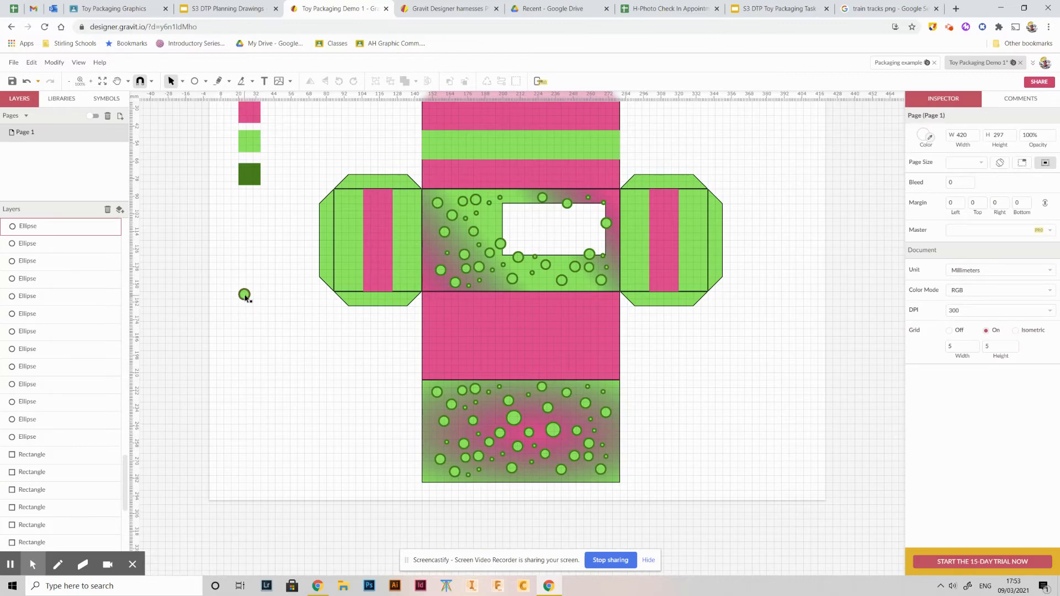
left_click_drag(245, 298, 244, 314)
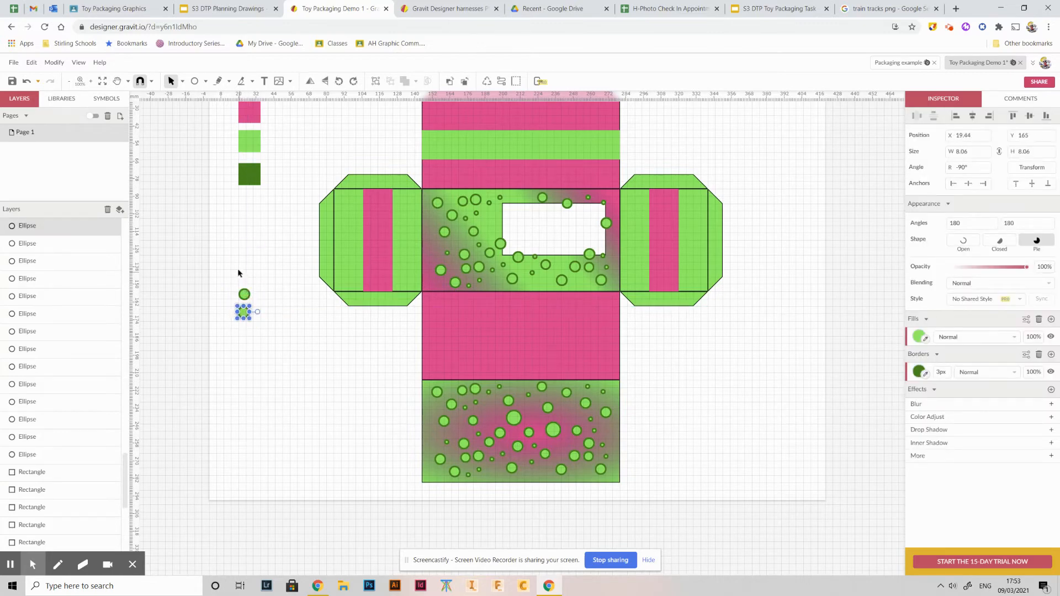
left_click_drag(237, 270, 242, 415)
Select the eight circles in the column and align them to their common centre with Align Center.
left_click_drag(212, 256, 269, 446)
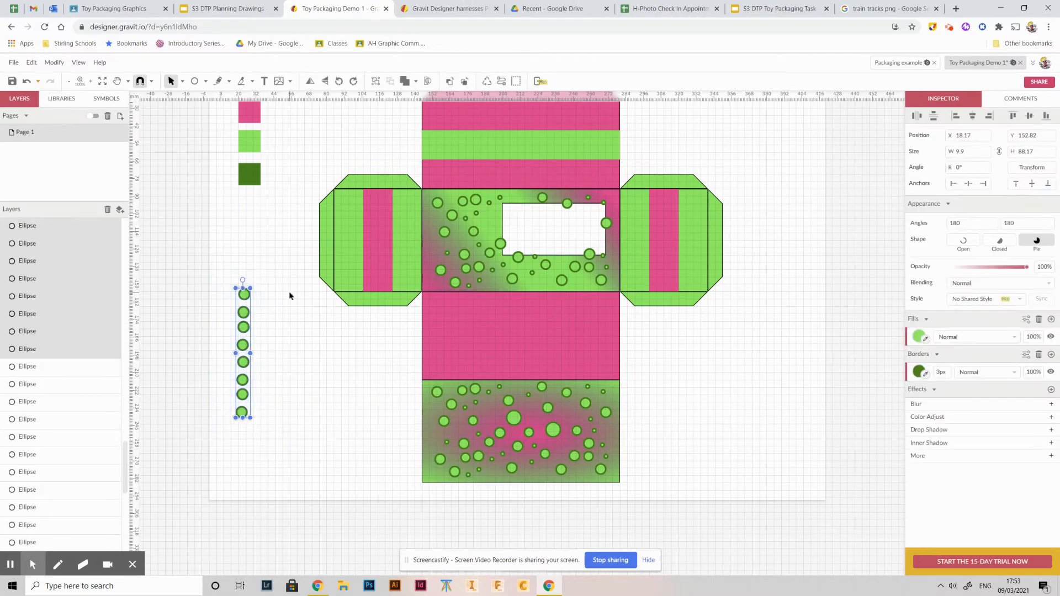
right_click(244, 397)
mouse_move(287, 335)
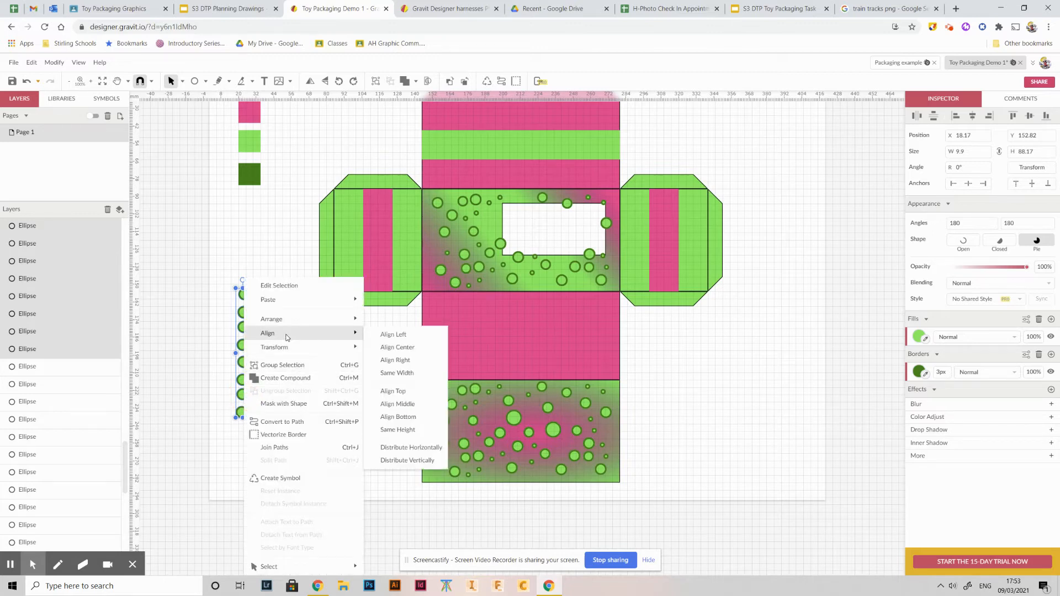
left_click(417, 353)
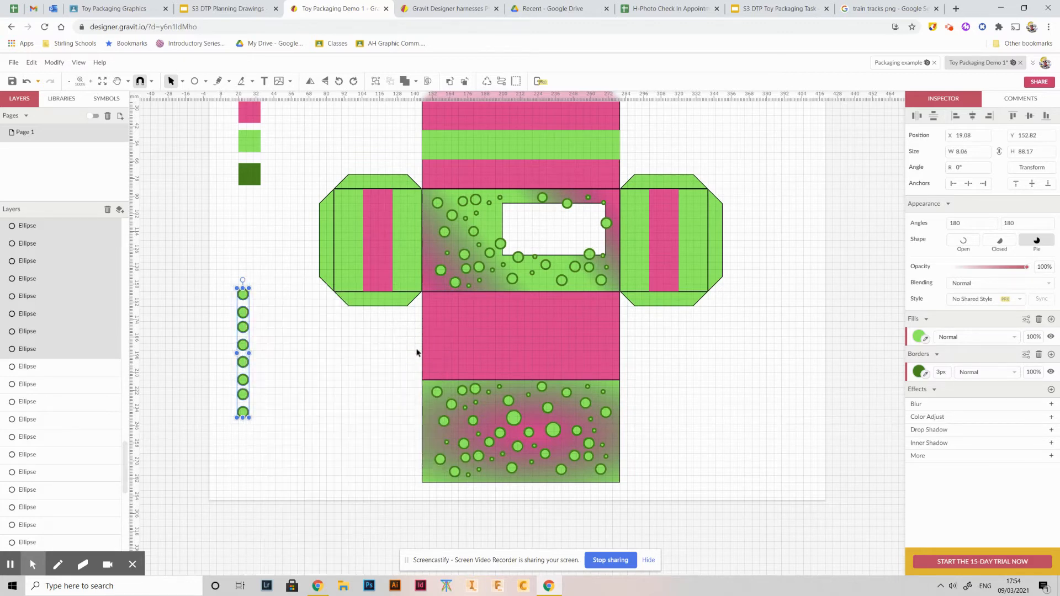
Space the eight circles in the column evenly with Distribute Vertically.
right_click(243, 330)
mouse_move(295, 336)
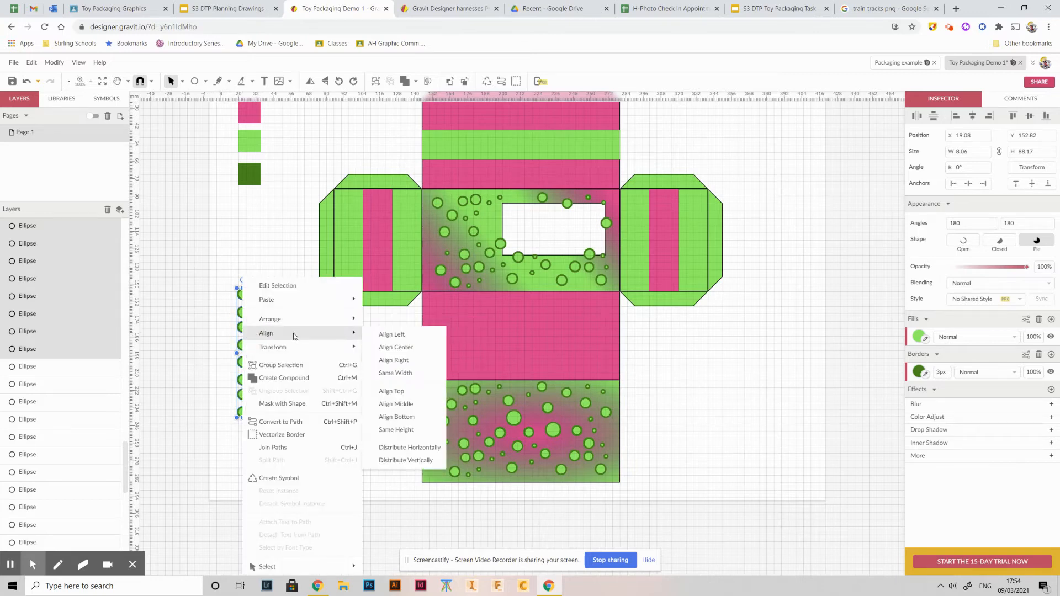
left_click(417, 465)
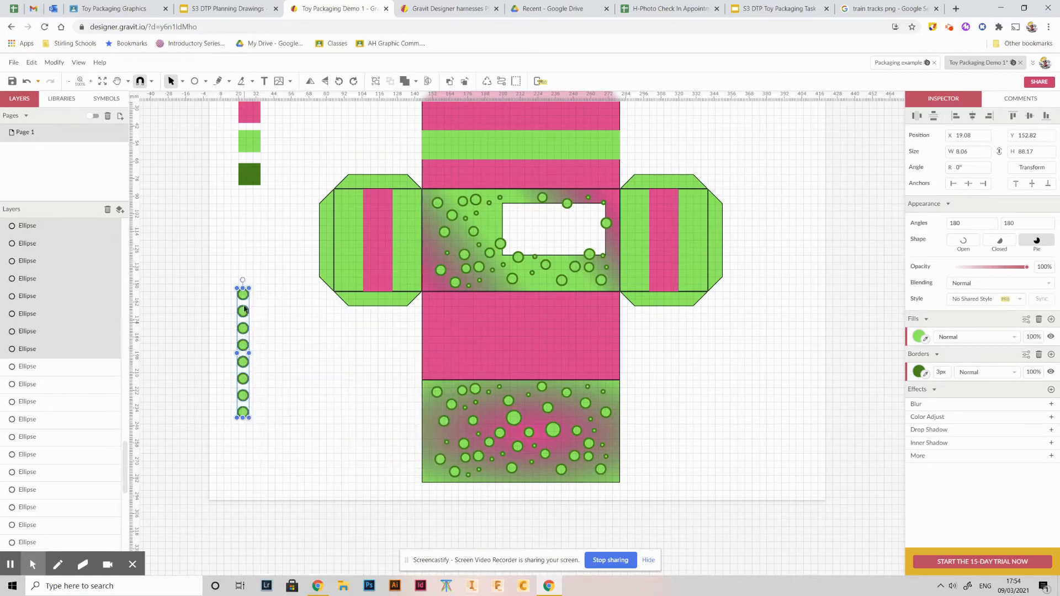
left_click(289, 399)
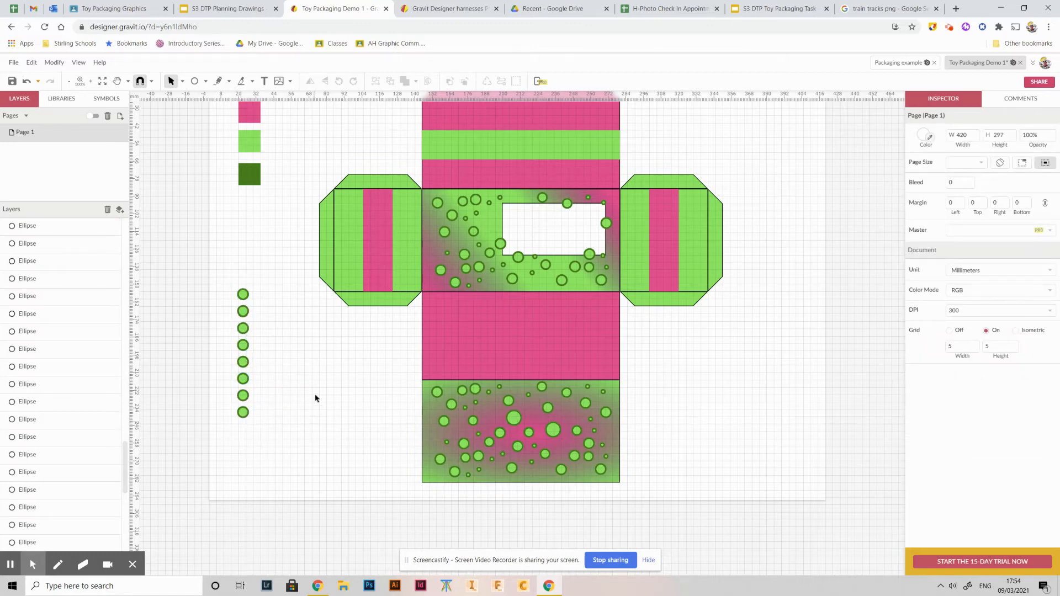
Select all eight circles in the column and combine them into one group.
left_click_drag(222, 284, 283, 439)
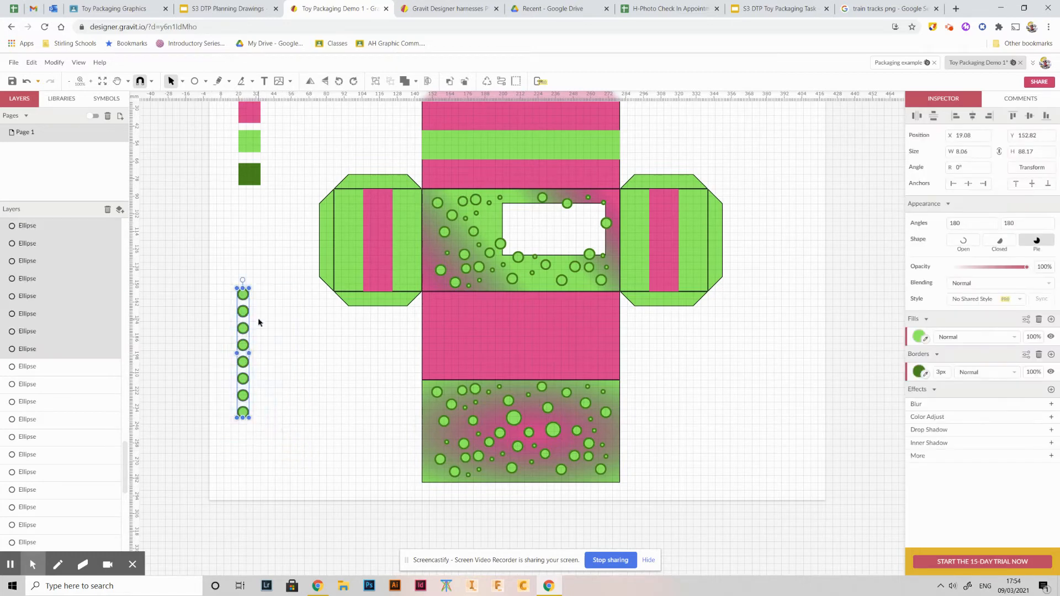
right_click(246, 382)
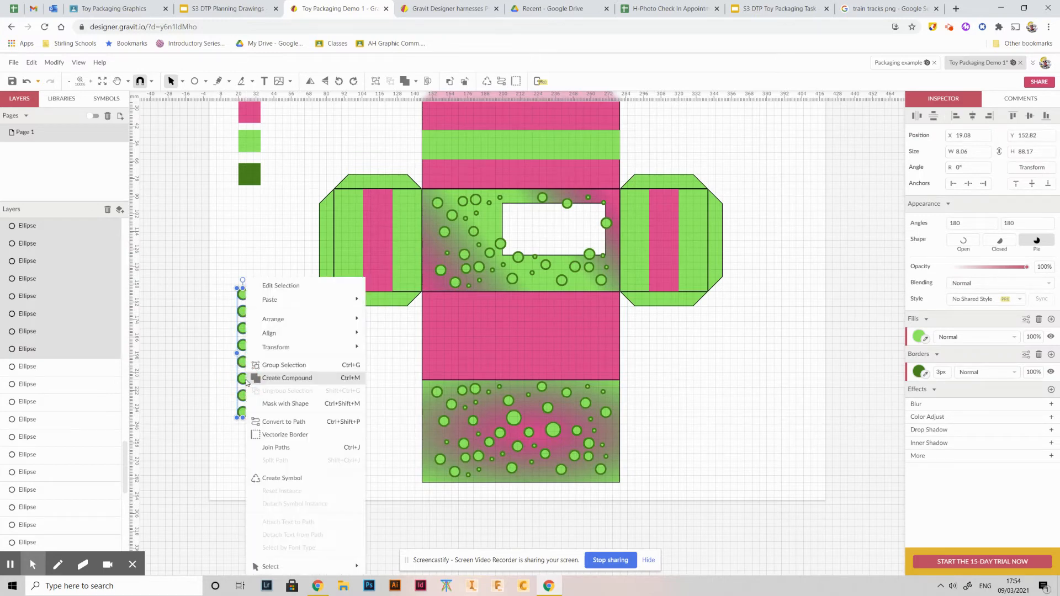
left_click(287, 366)
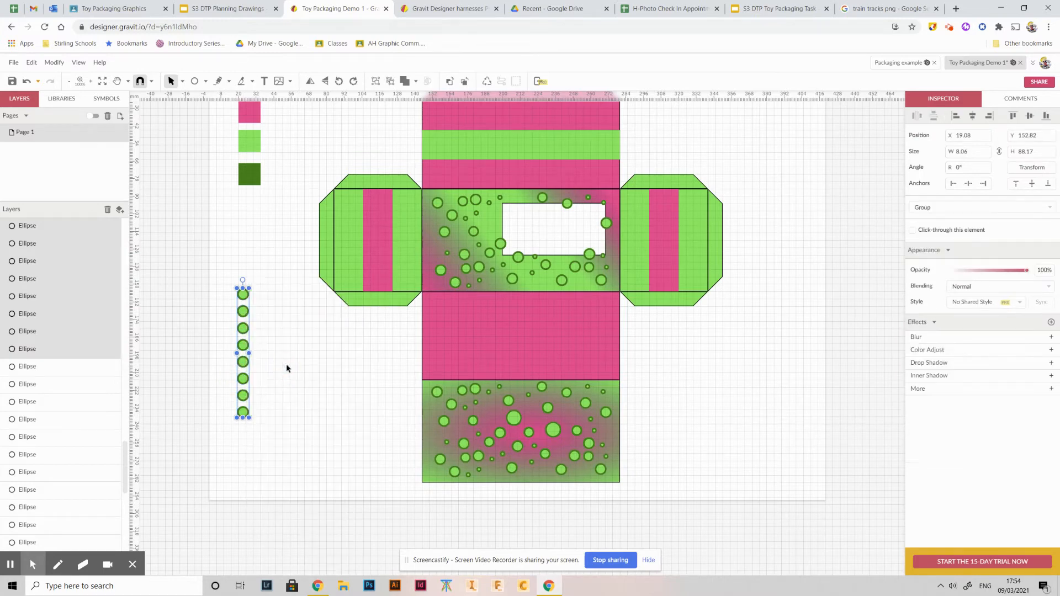
left_click(287, 368)
left_click(238, 350)
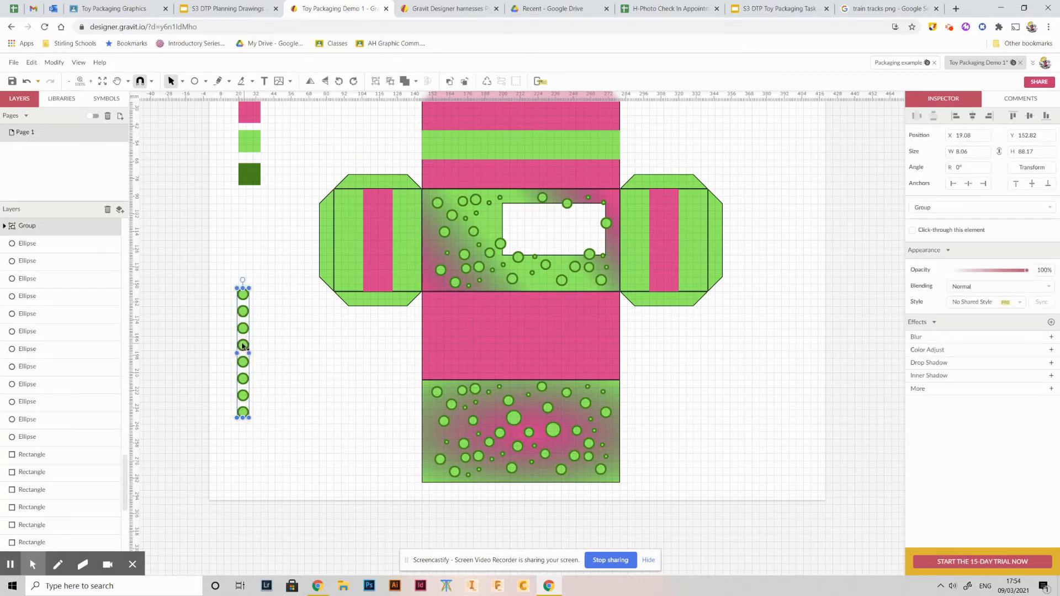
left_click(253, 350)
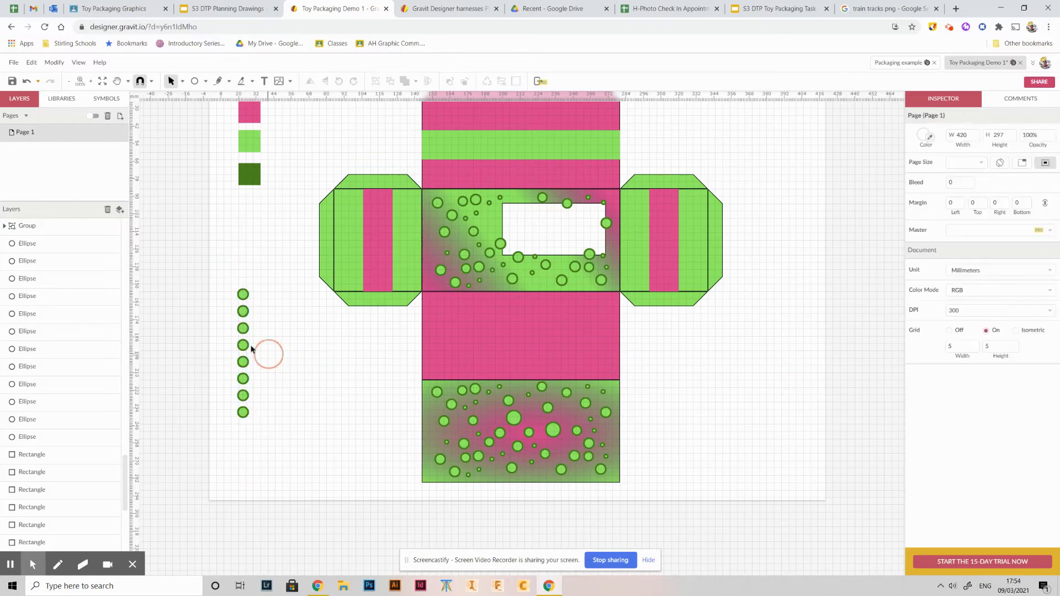
left_click_drag(245, 346, 263, 346)
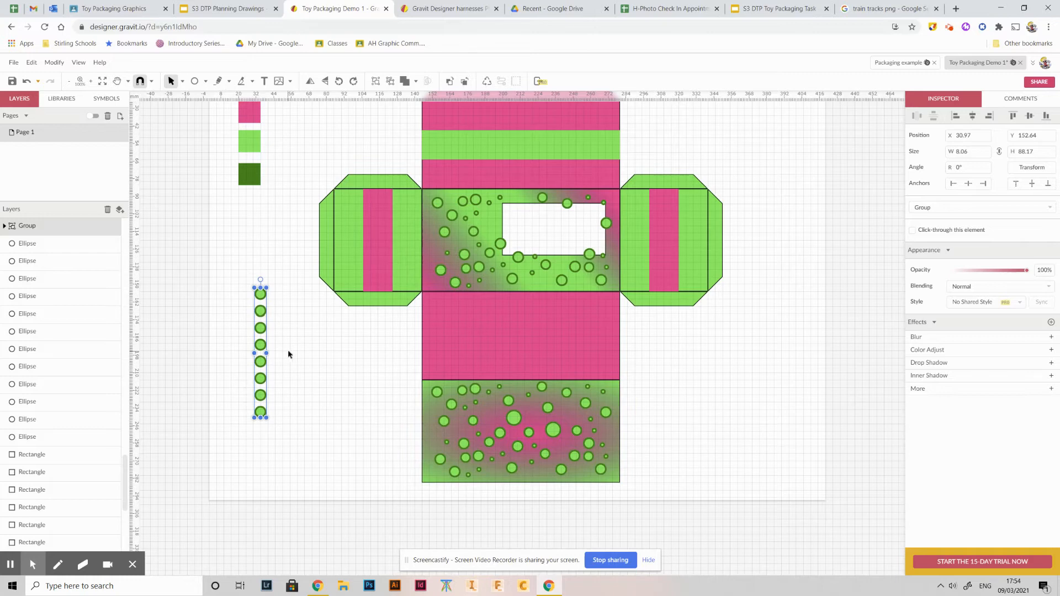
key("ctrl+z")
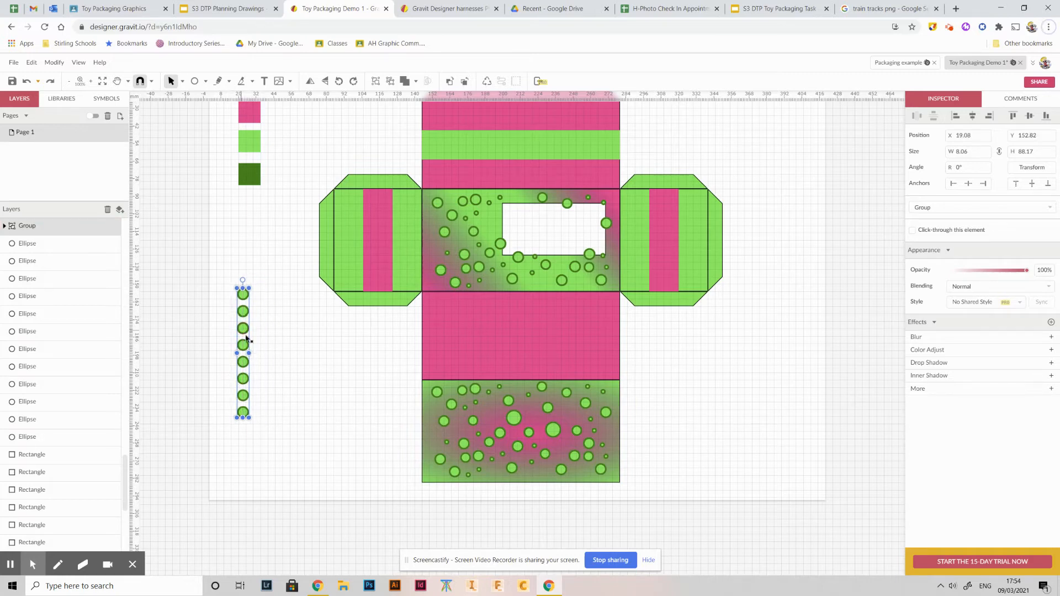
left_click(268, 332)
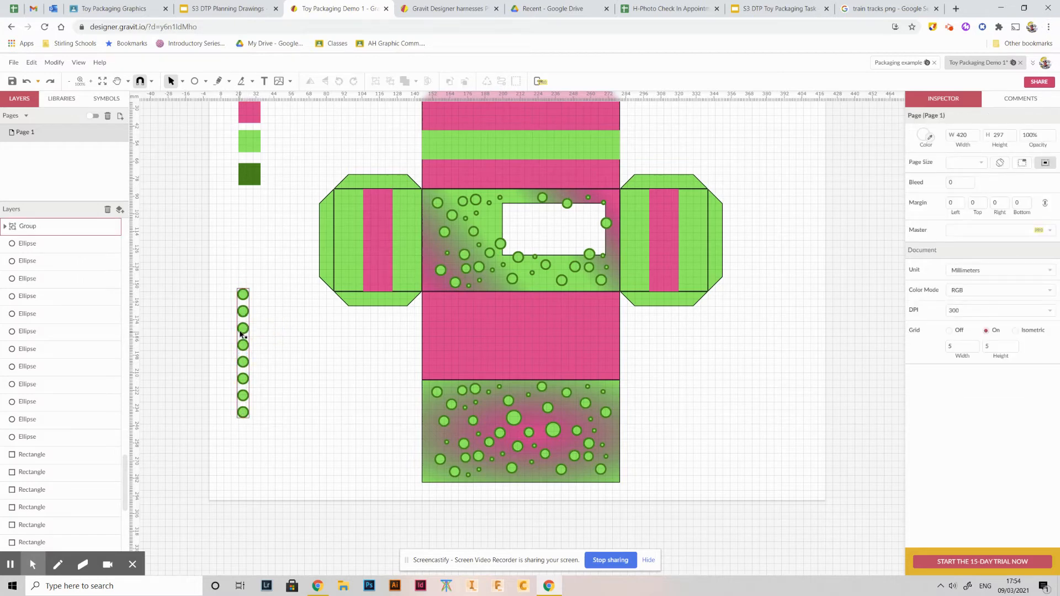
Duplicate the grouped circle column twice to its right to make three side-by-side columns.
left_click_drag(241, 334, 265, 343)
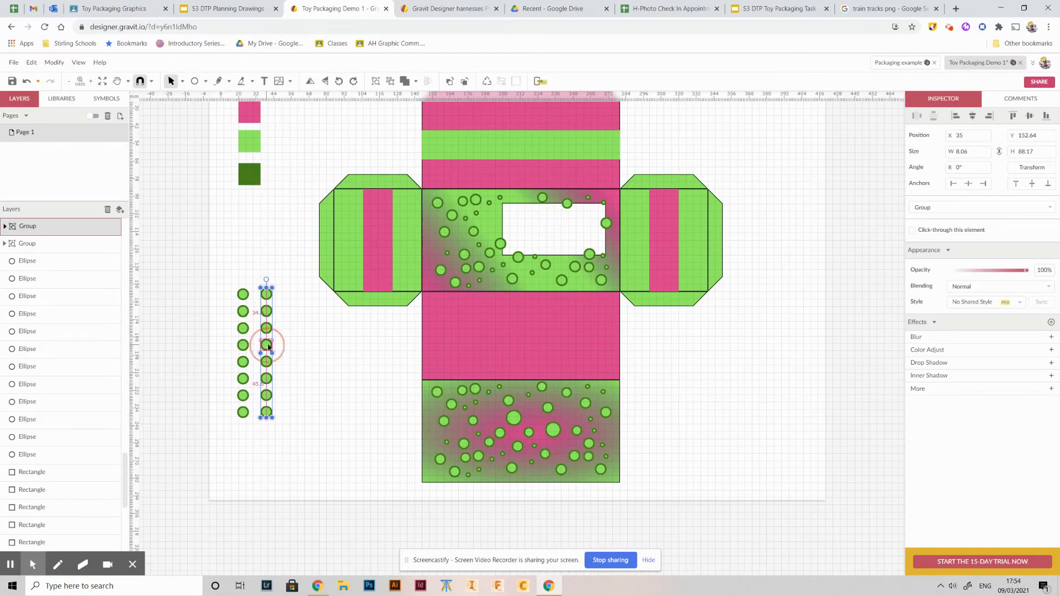
left_click_drag(267, 345, 287, 346)
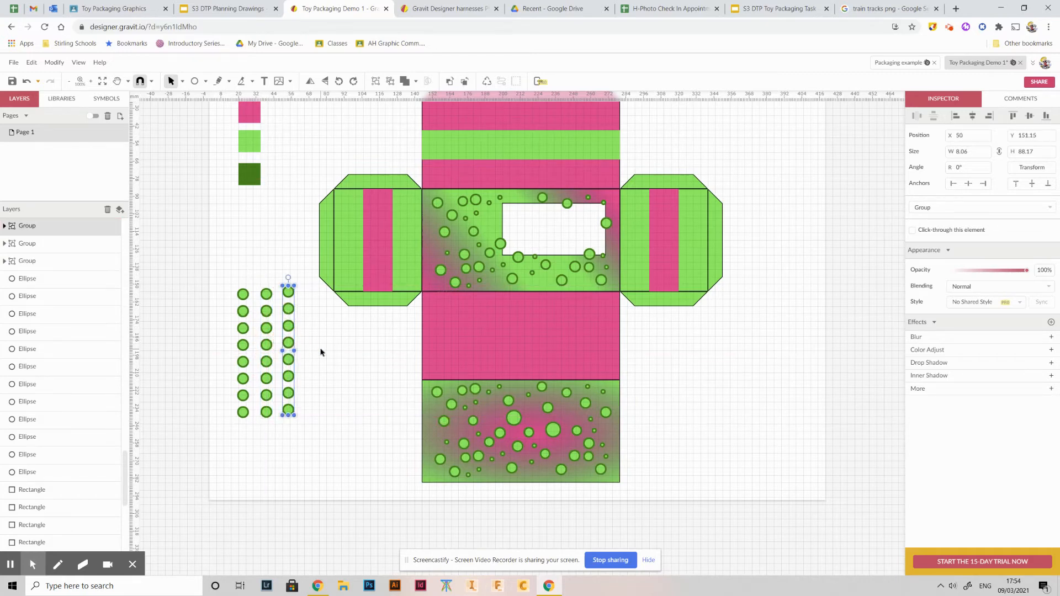
left_click(321, 350)
Select the three circle columns and level their upper edges with Align Top.
left_click_drag(225, 278, 312, 435)
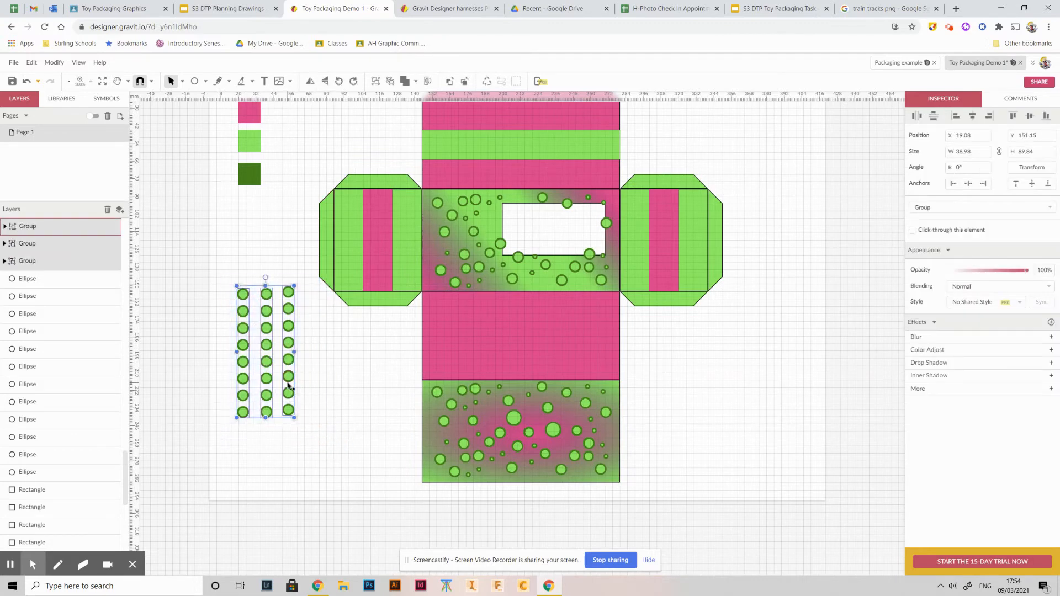
right_click(289, 378)
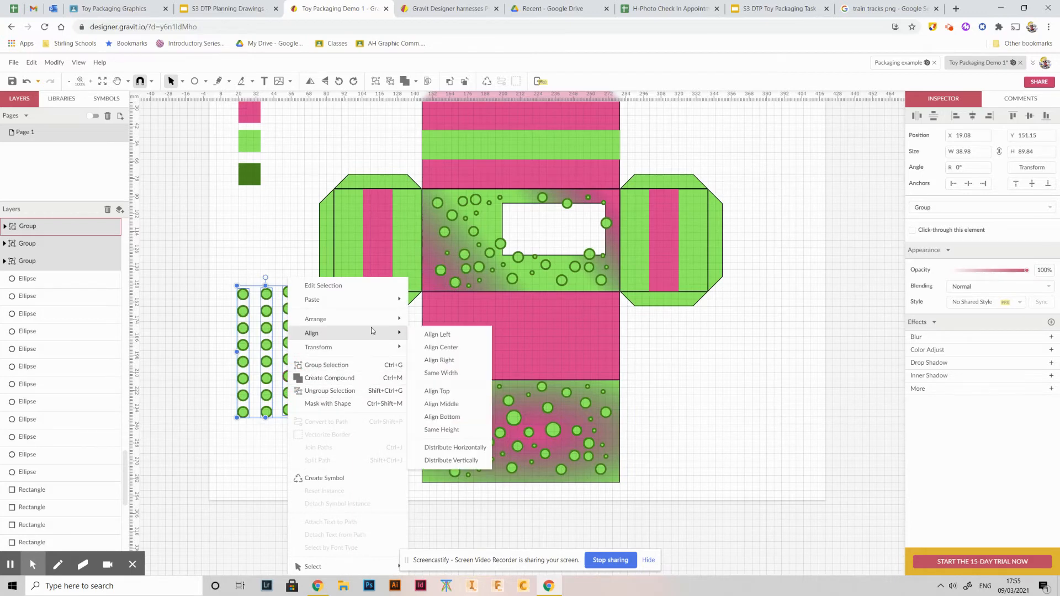
mouse_move(373, 323)
left_click(461, 390)
left_click(334, 364)
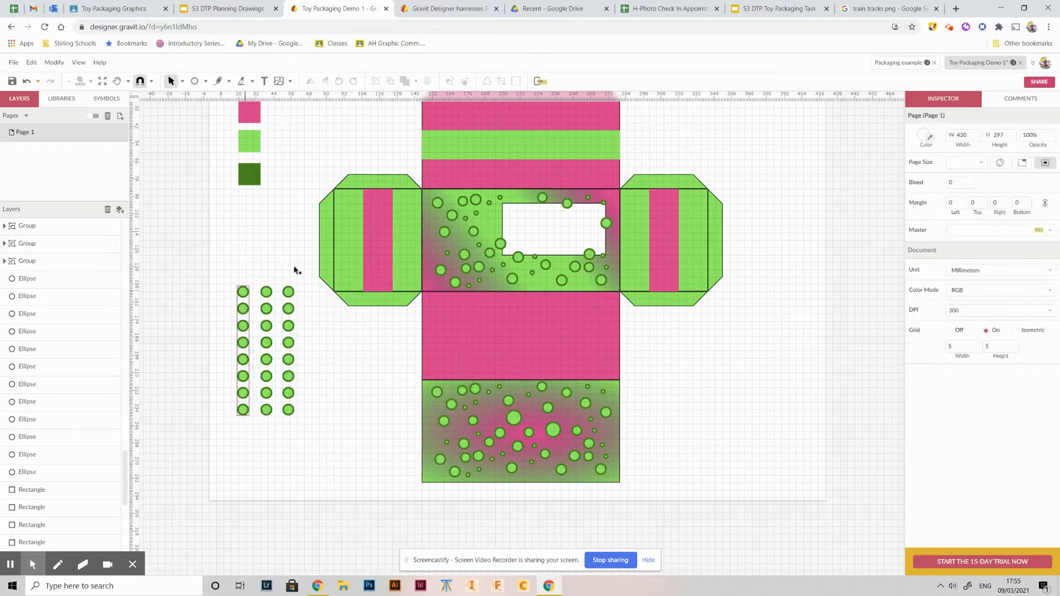
Select the three circle columns and even out the gaps between them with Distribute Horizontally.
left_click_drag(232, 277, 301, 436)
right_click(288, 390)
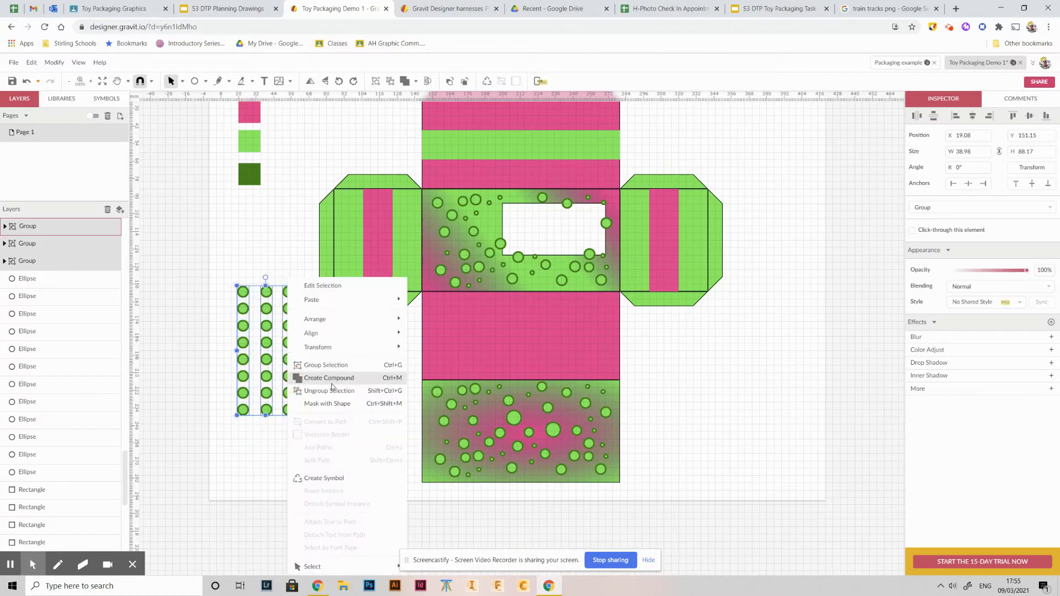
mouse_move(365, 321)
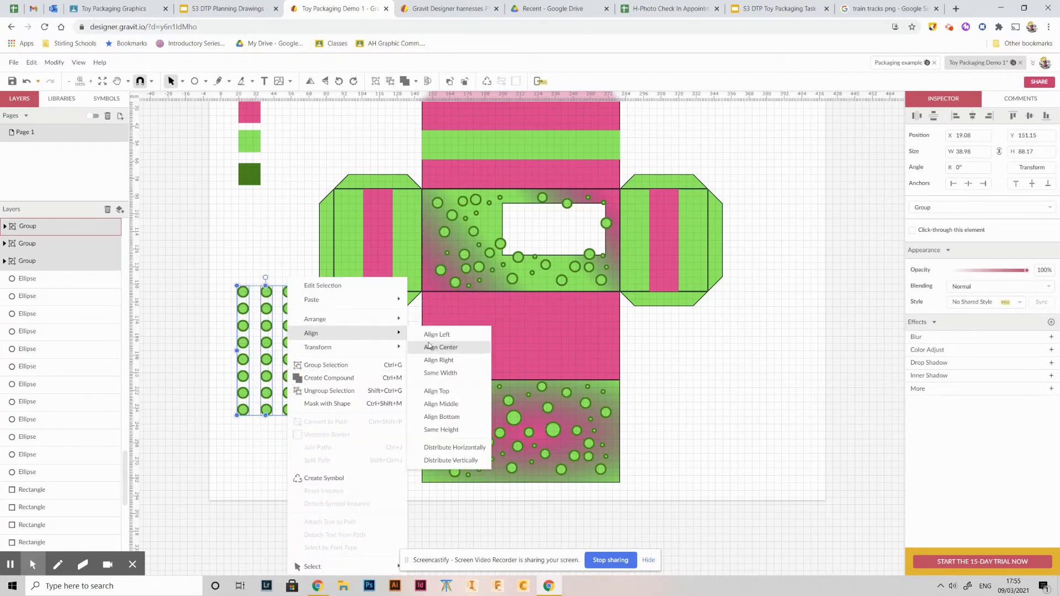
left_click(467, 448)
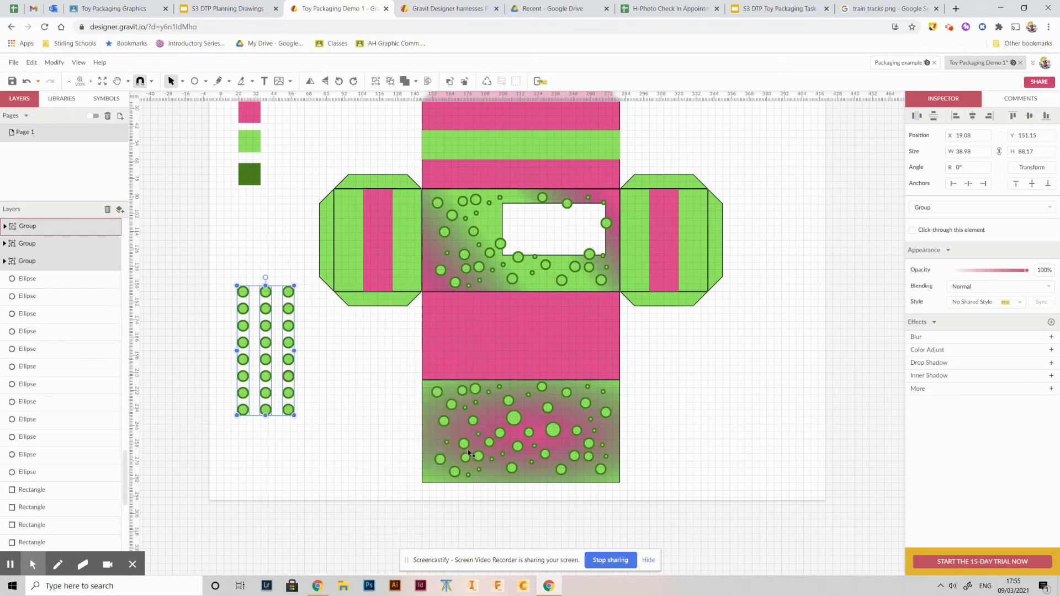
left_click(309, 401)
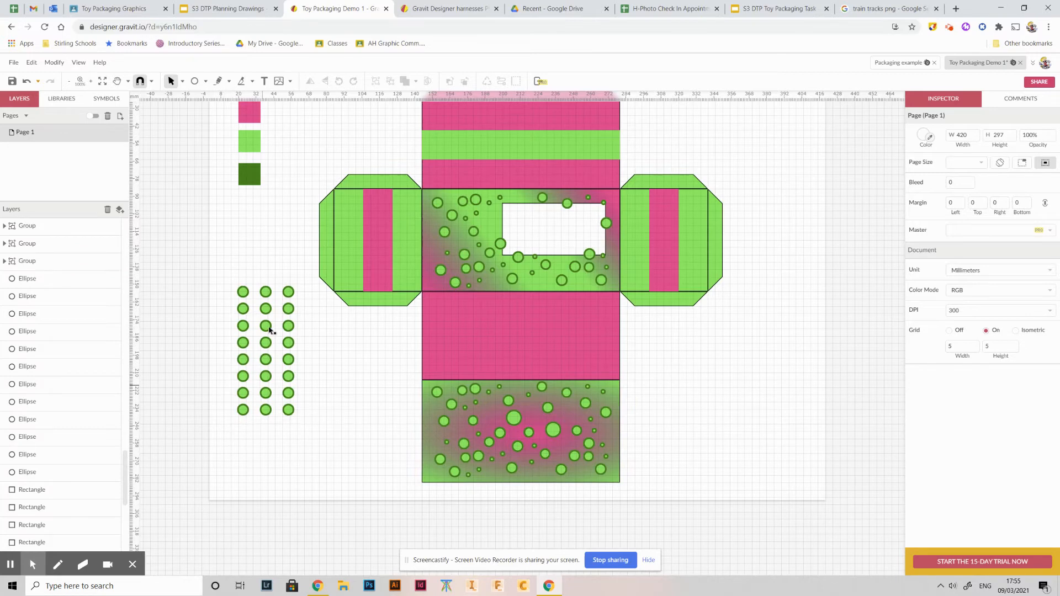
Delete the three grouped circle columns beside the net.
left_click_drag(221, 275, 303, 425)
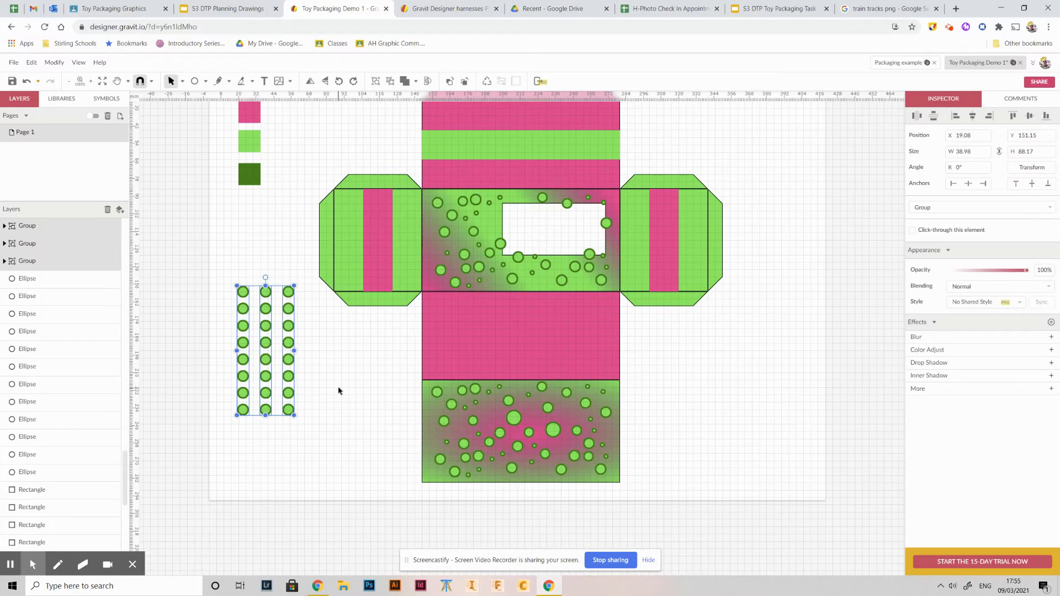
key("Delete")
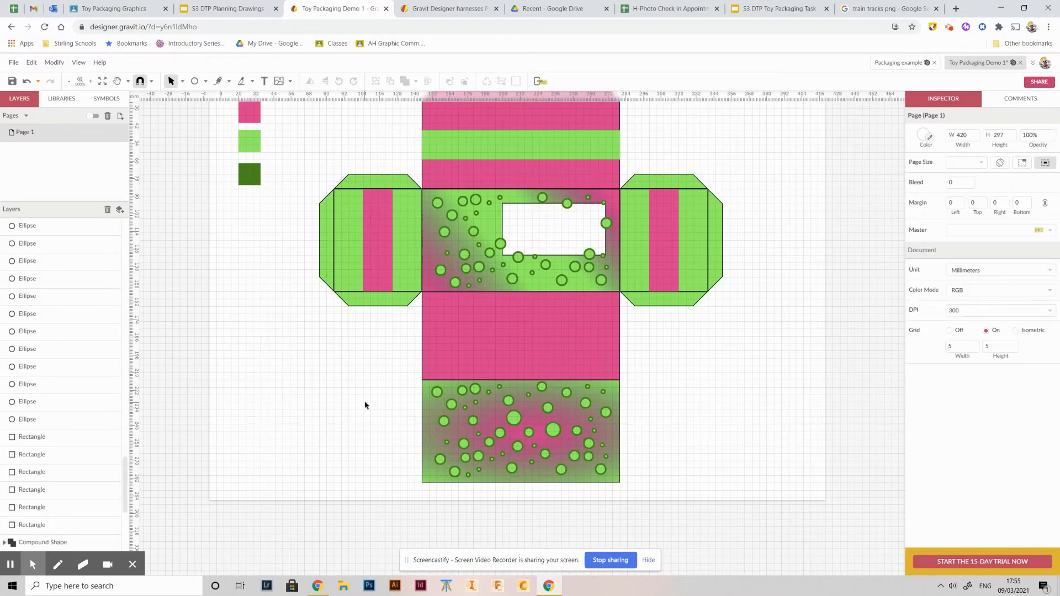
Draw a closed four-cornered shape about 55 × 60 mm with the Pen tool in the blank area beside the net's lower panels.
left_click(229, 83)
left_click(243, 97)
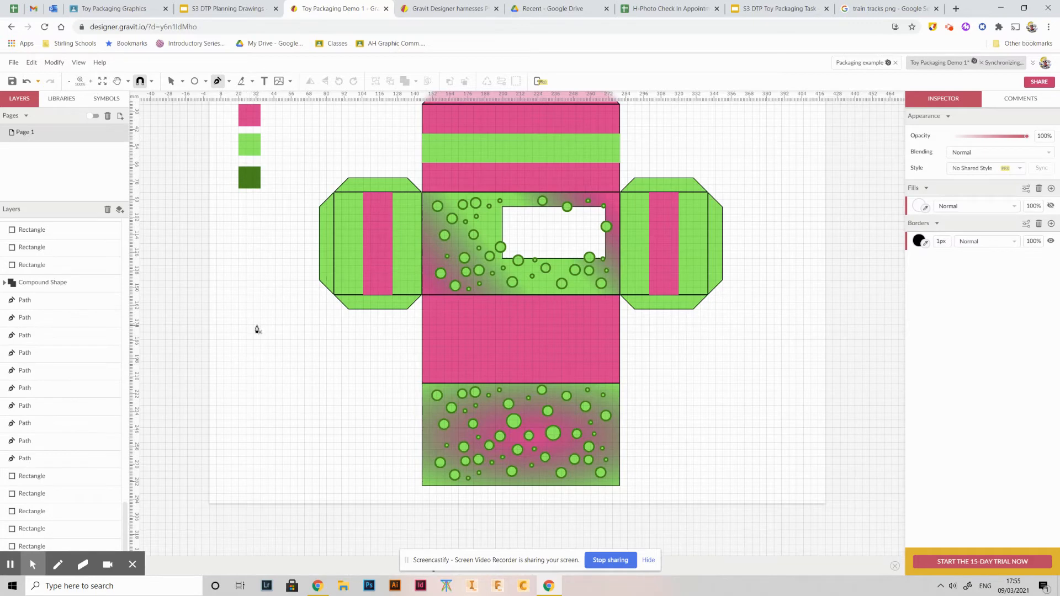
left_click(253, 325)
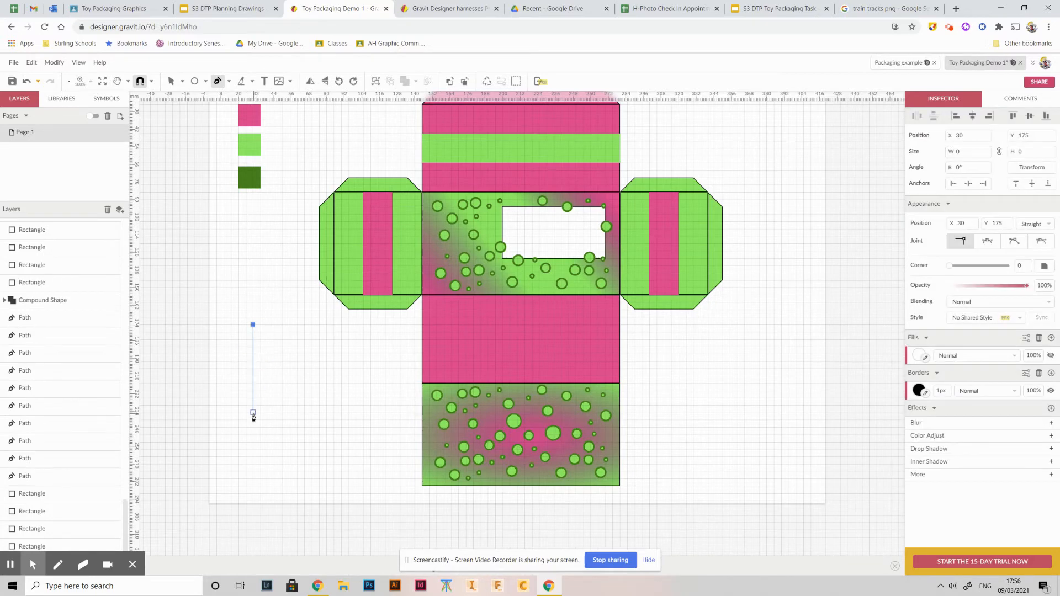
left_click(253, 412)
left_click(333, 412)
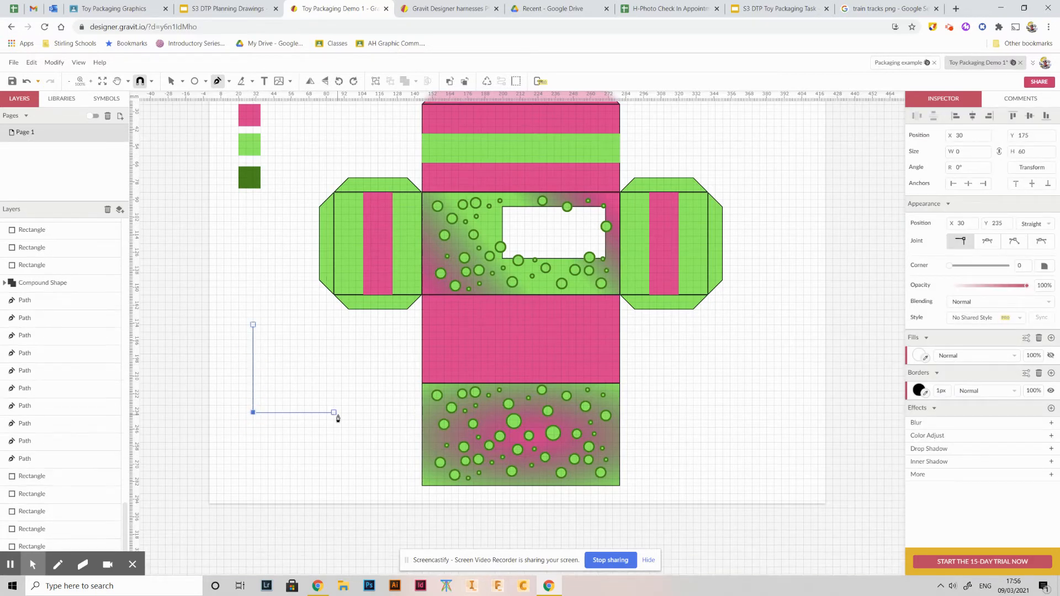
left_click(282, 383)
left_click(253, 325)
key("Escape")
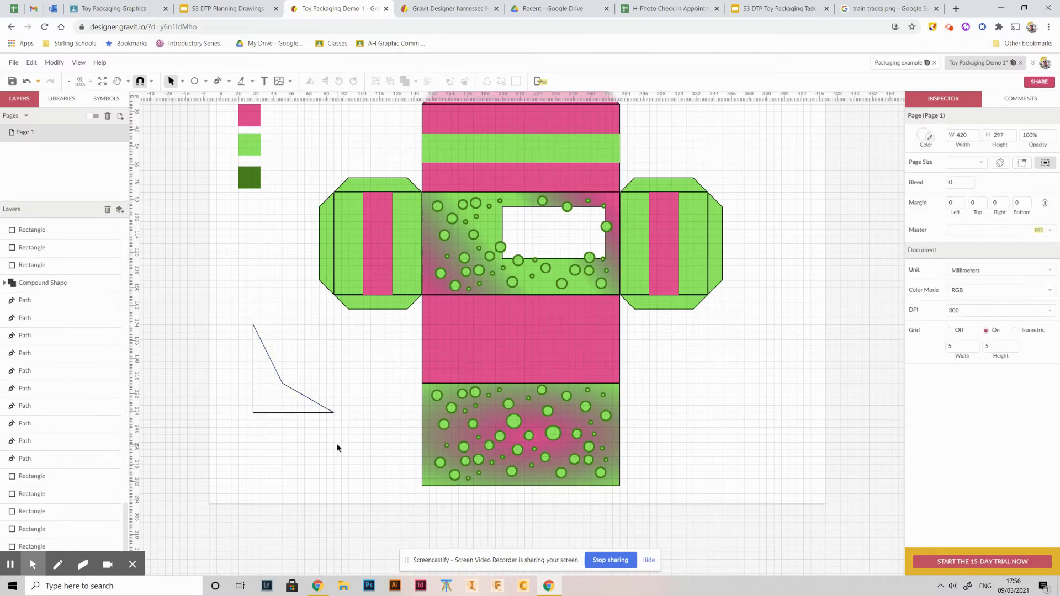
Fill the pen-drawn shape with the side panel's light green and move it up below the colour swatches, to about X 10, Y 91.
left_click(281, 385)
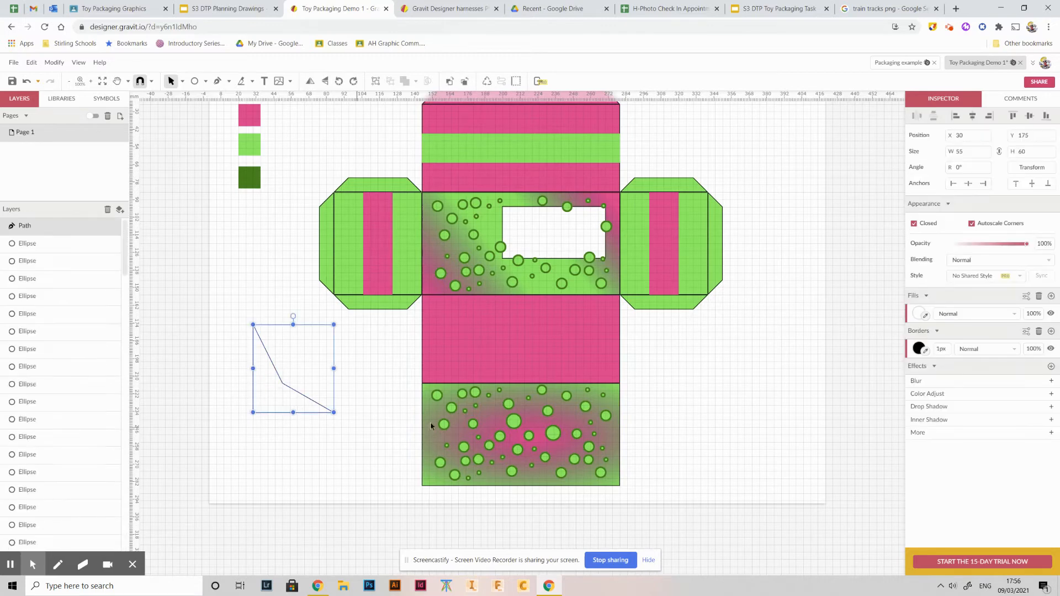
left_click(925, 317)
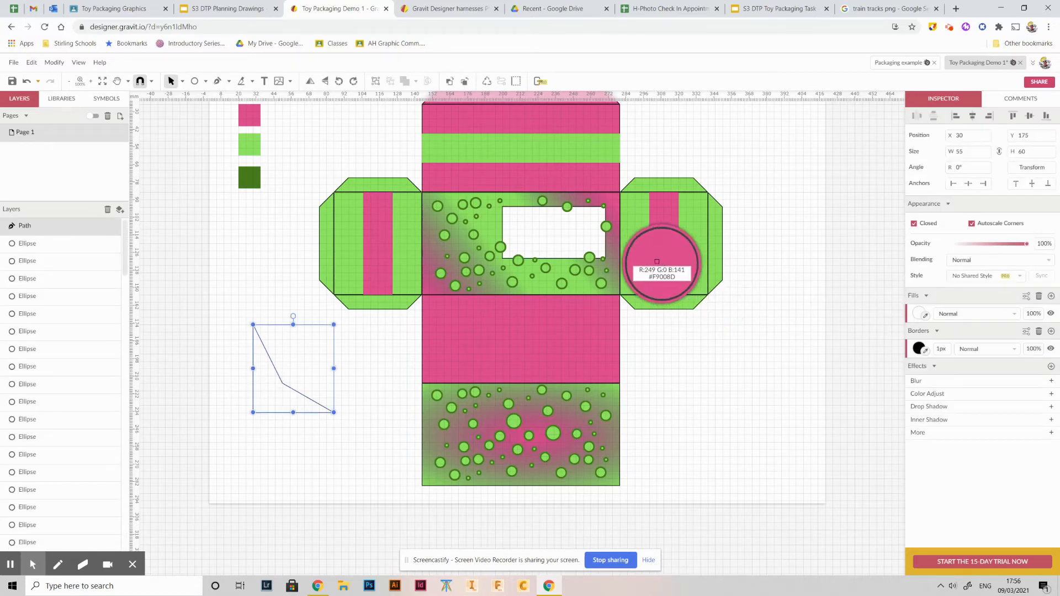
left_click(634, 260)
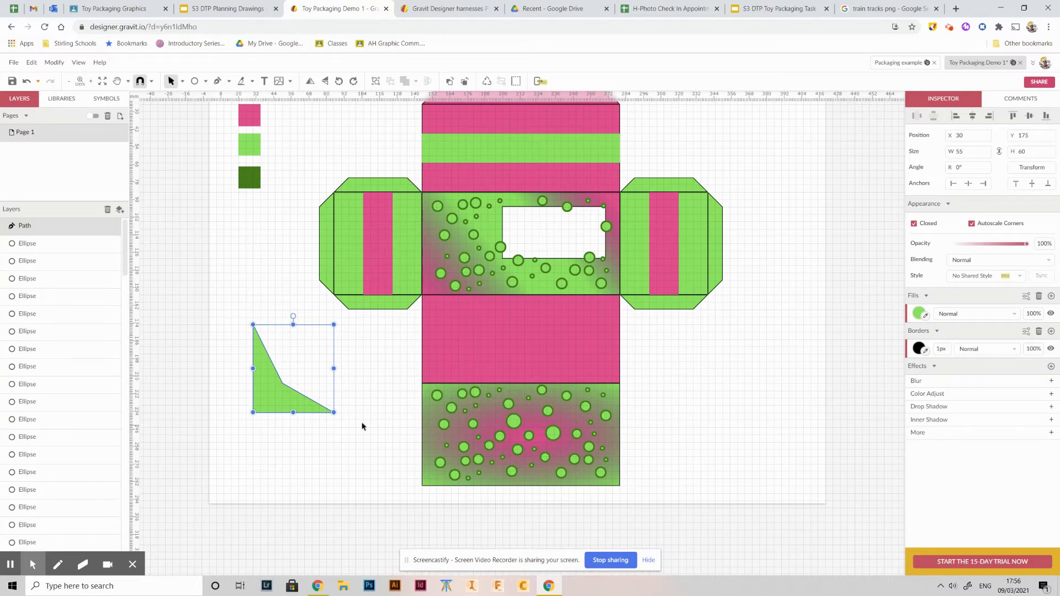
left_click(338, 442)
left_click(266, 320)
left_click_drag(277, 395, 248, 272)
Draw a second, five-point green shape about 40 × 55 mm with the Pen tool below the first one.
left_click(217, 80)
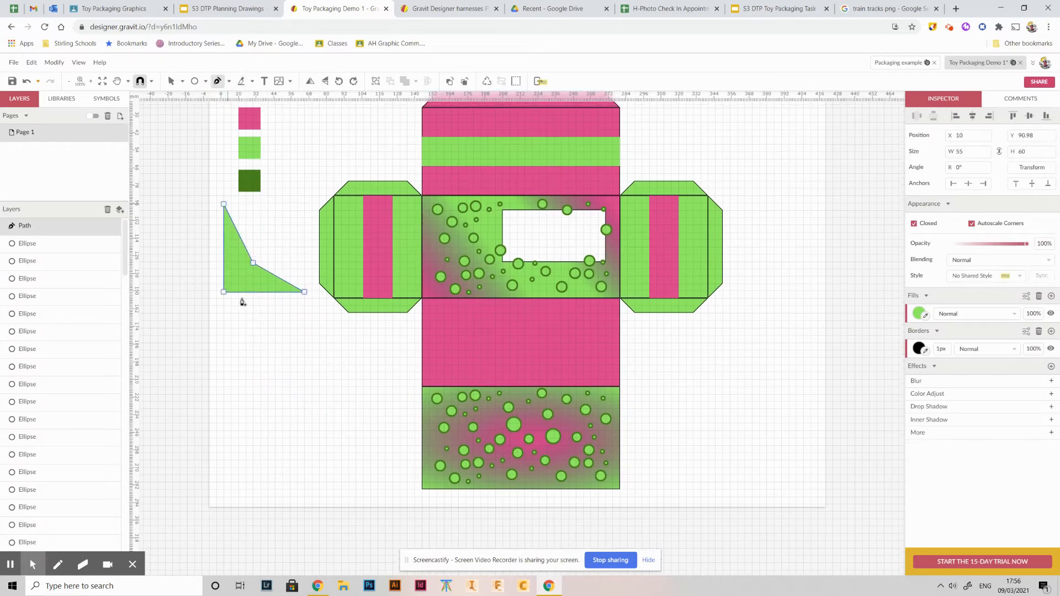
left_click(238, 357)
left_click(237, 415)
left_click(275, 415)
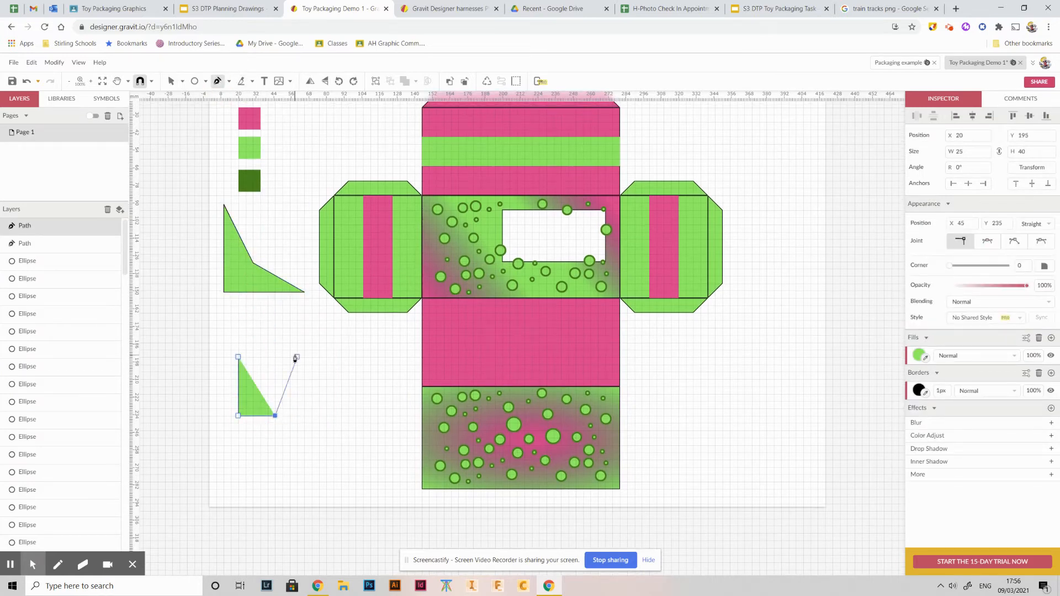
left_click(297, 356)
left_click(267, 335)
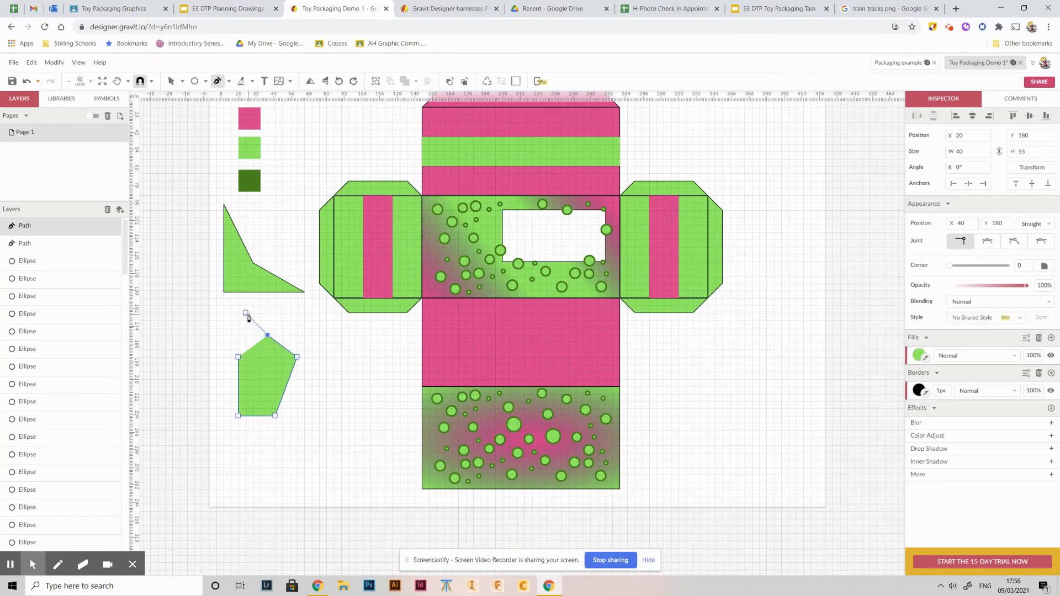
Undo the points of the second pen-drawn shape and try to select what is left of it.
key("Escape")
key("ctrl+z")
key("ctrl+z")
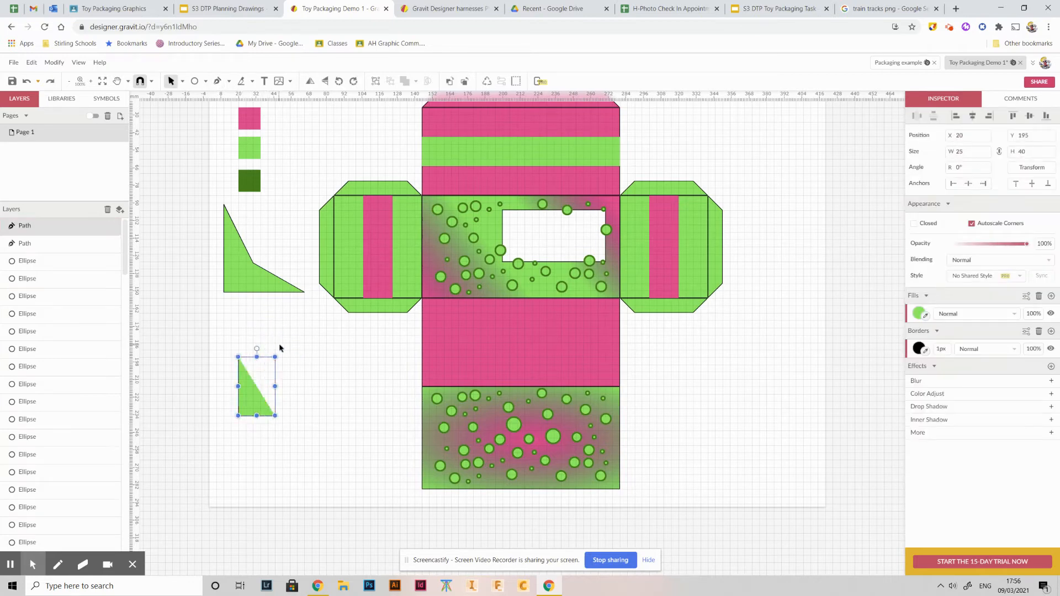
key("ctrl+z")
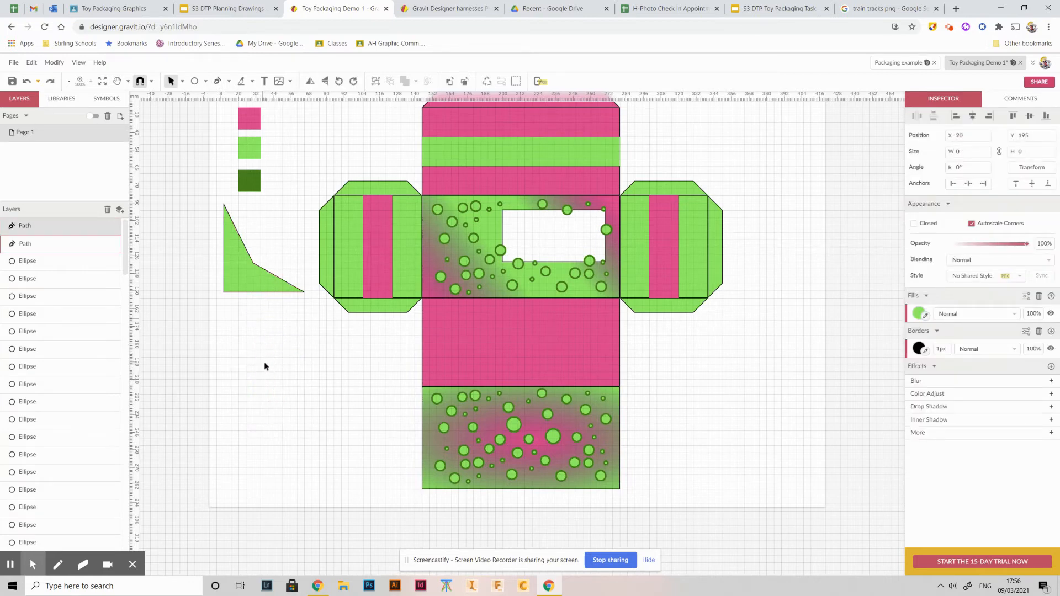
left_click(251, 367)
left_click_drag(251, 368, 278, 383)
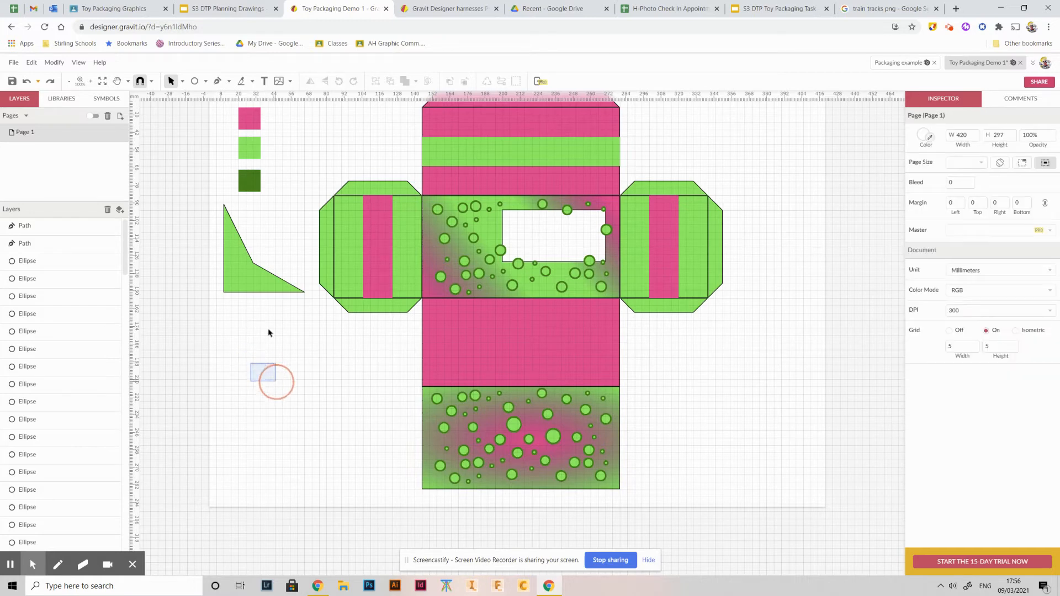
Draw the curved part of a freeform outline with the Pen tool in the blank area below the green pen-drawn shape.
left_click(217, 83)
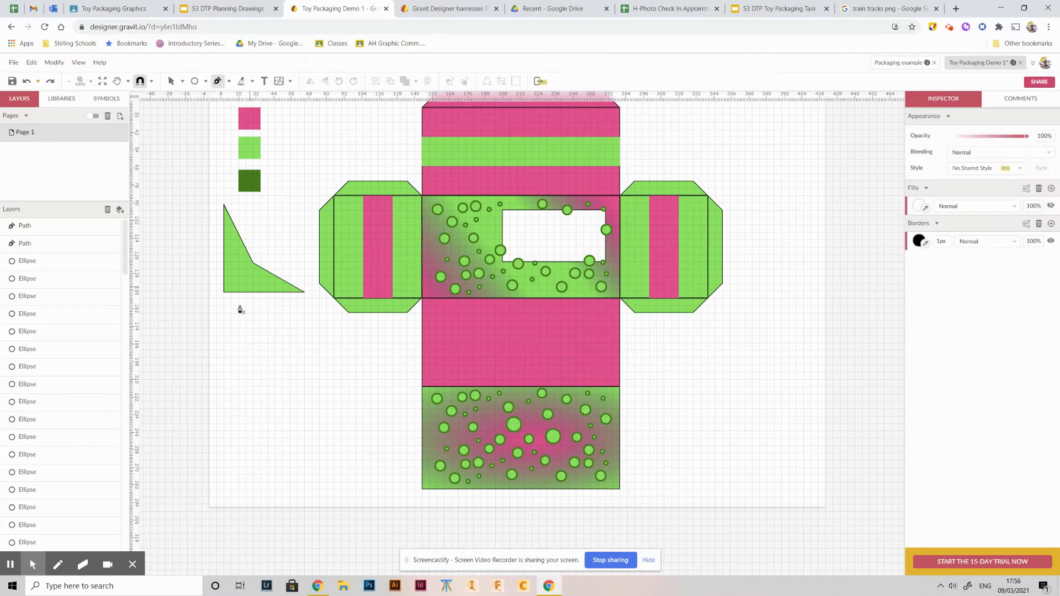
left_click(230, 343)
left_click_drag(231, 393, 251, 410)
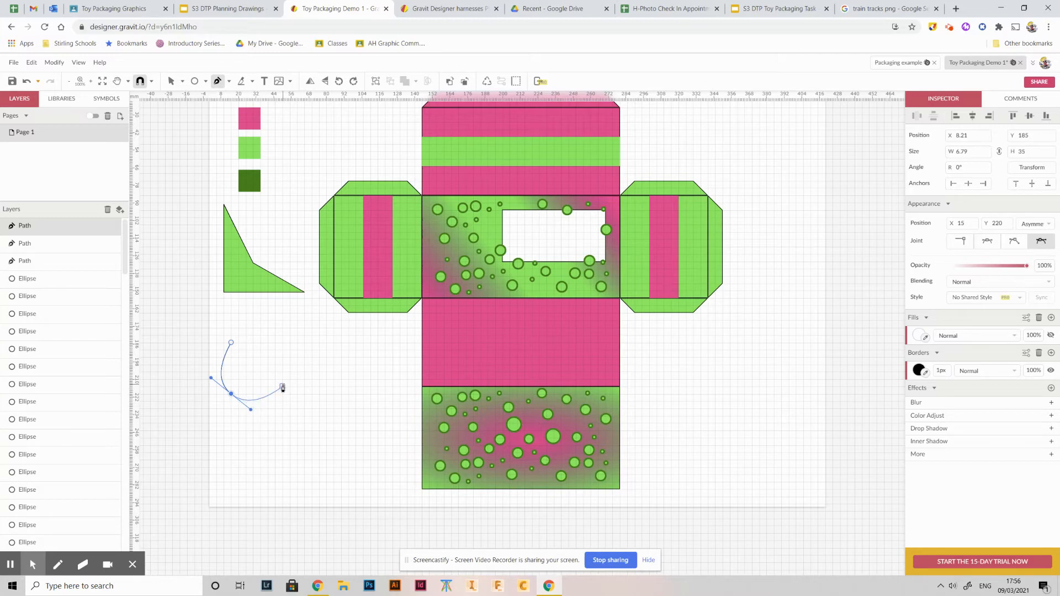
left_click_drag(282, 388, 299, 356)
left_click_drag(297, 320, 274, 332)
left_click(231, 343)
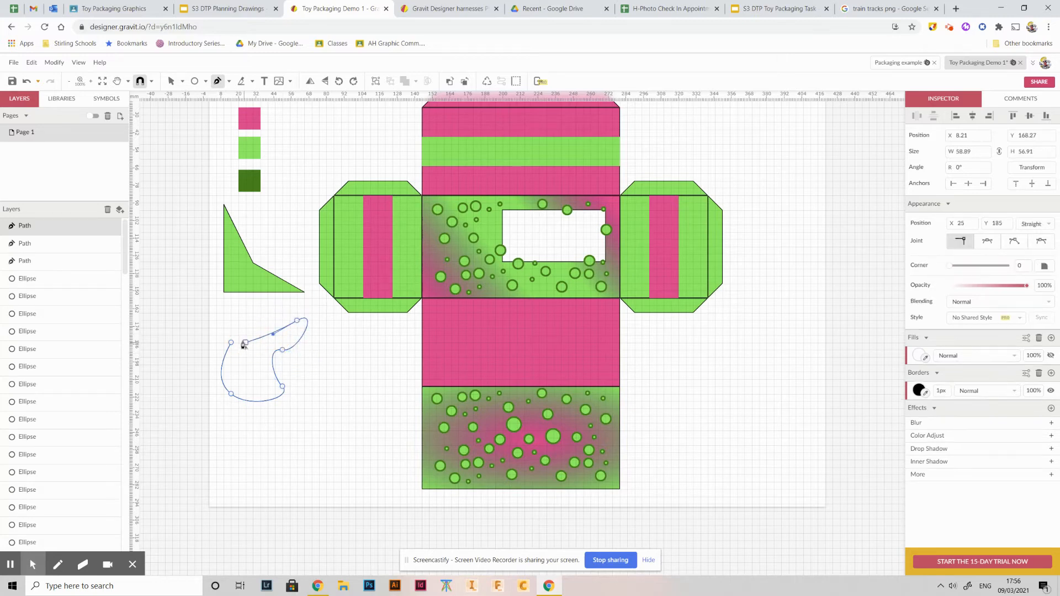
Close the curved outline with two straight corner points and remove its starting anchor, leaving a shape about 60 × 60 mm.
left_click(239, 314)
left_click(223, 329)
left_click(231, 344)
scroll(276, 458, "down", 1)
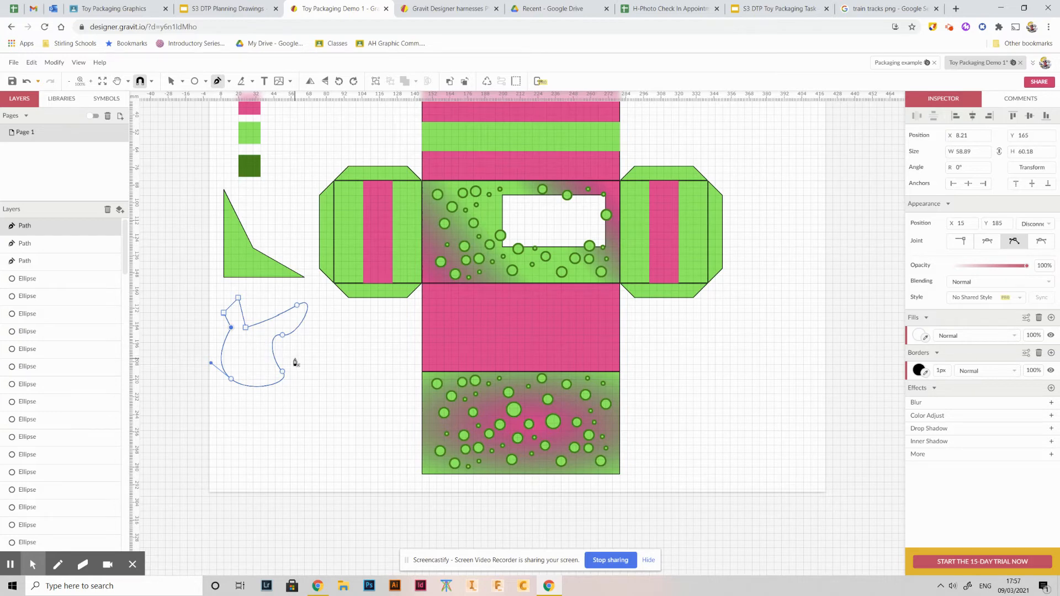
key("Delete")
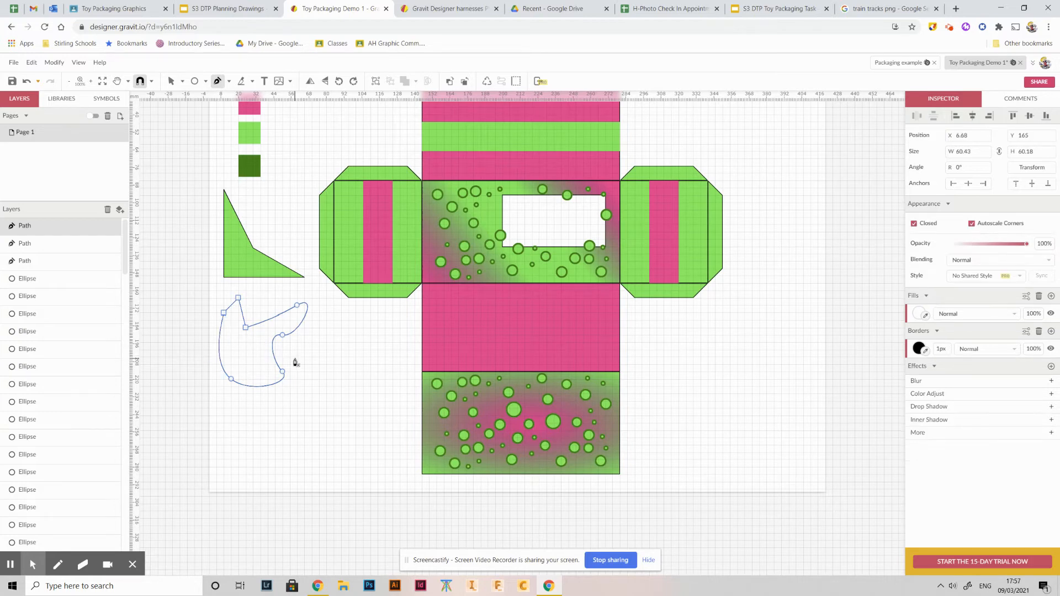
left_click(255, 335)
key("Escape")
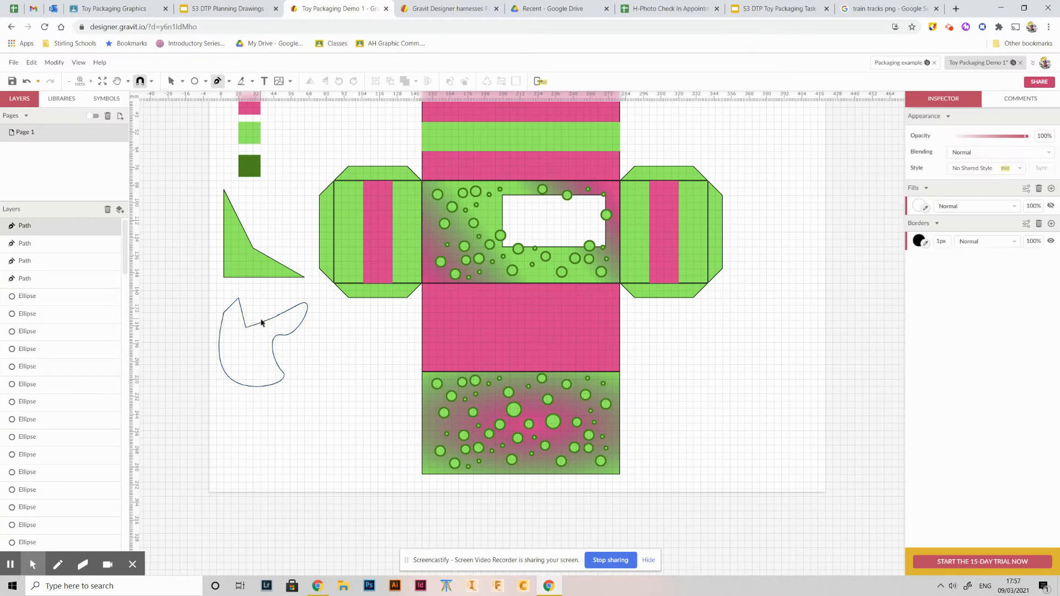
Reshape the curved outline by shifting its inner anchor points and deleting the corner anchor at X 10, Y 175.
left_click(262, 328)
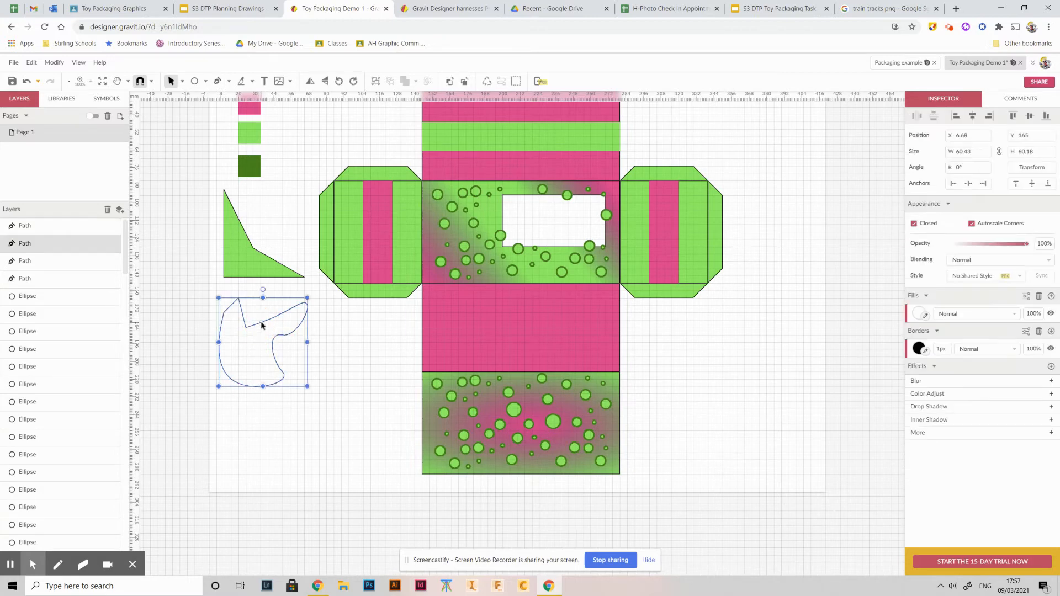
double_click(262, 326)
left_click_drag(245, 328, 268, 348)
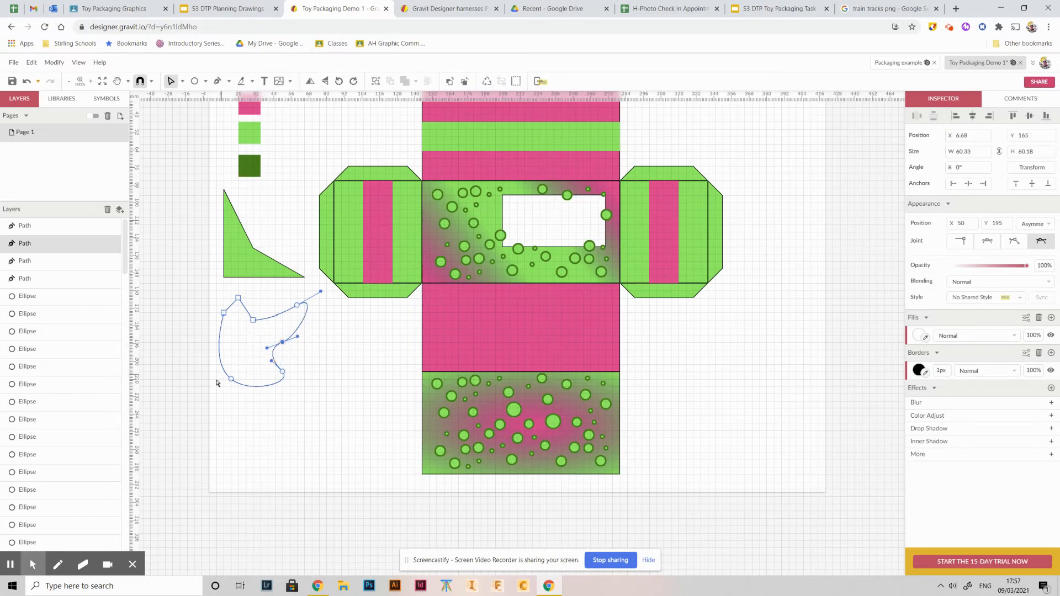
left_click(224, 313)
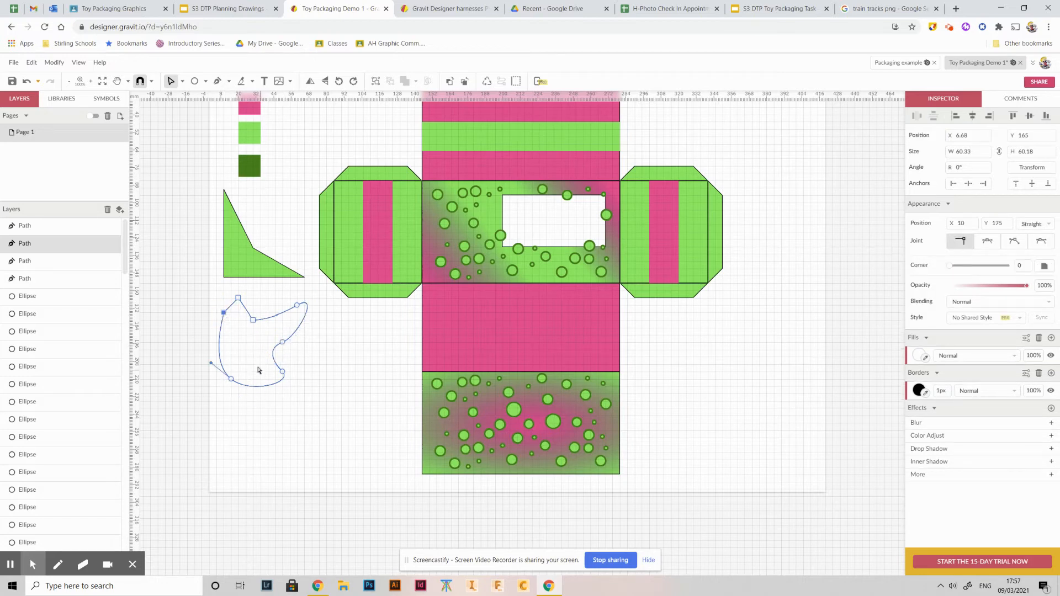
key("Delete")
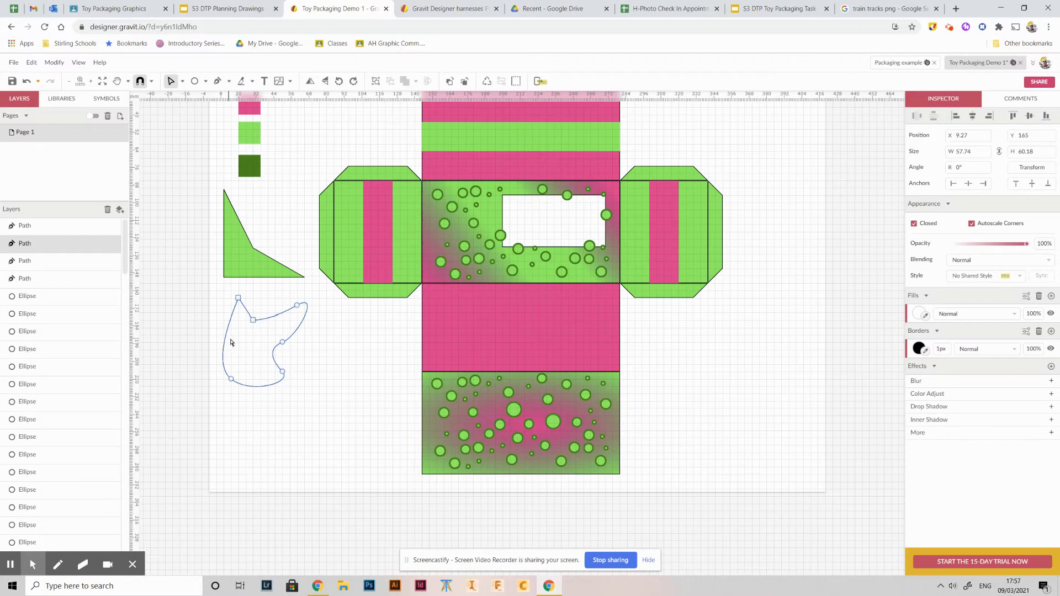
Delete the curved outline and the green pen-drawn shape below the colour swatches.
key("Delete")
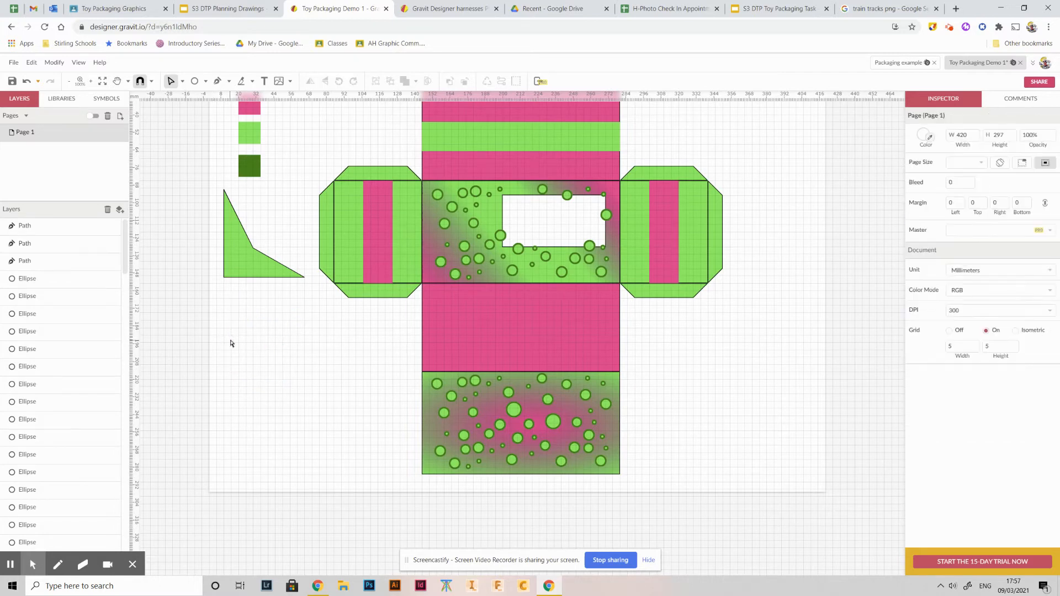
left_click(244, 271)
key("Delete")
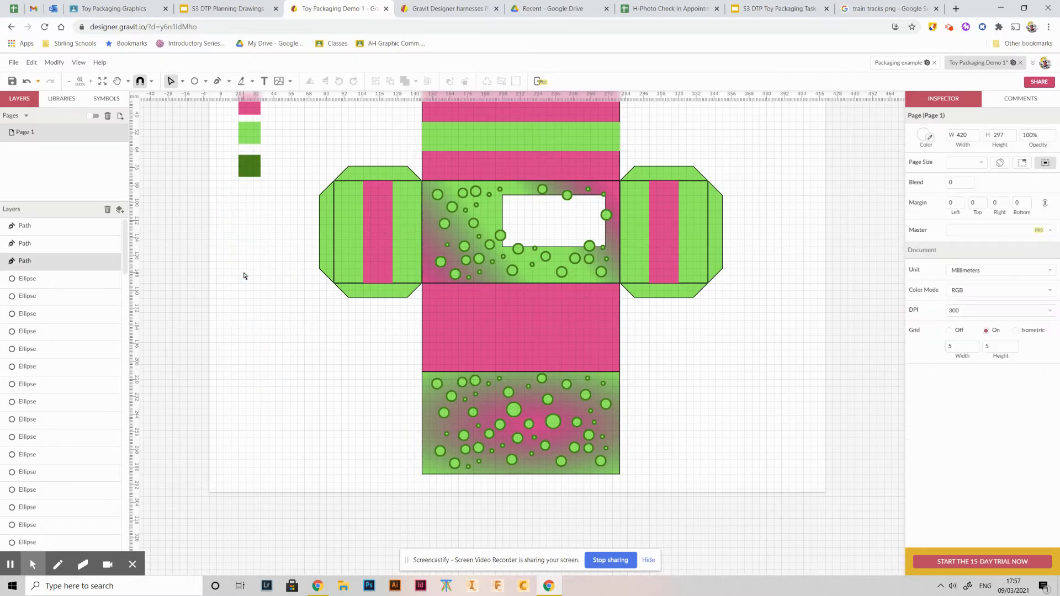
Draw four overlapping ellipses about 35 × 33 mm beside the net's lower panels and arrange them into a cloud about 78 mm wide.
left_click(208, 81)
left_click(232, 123)
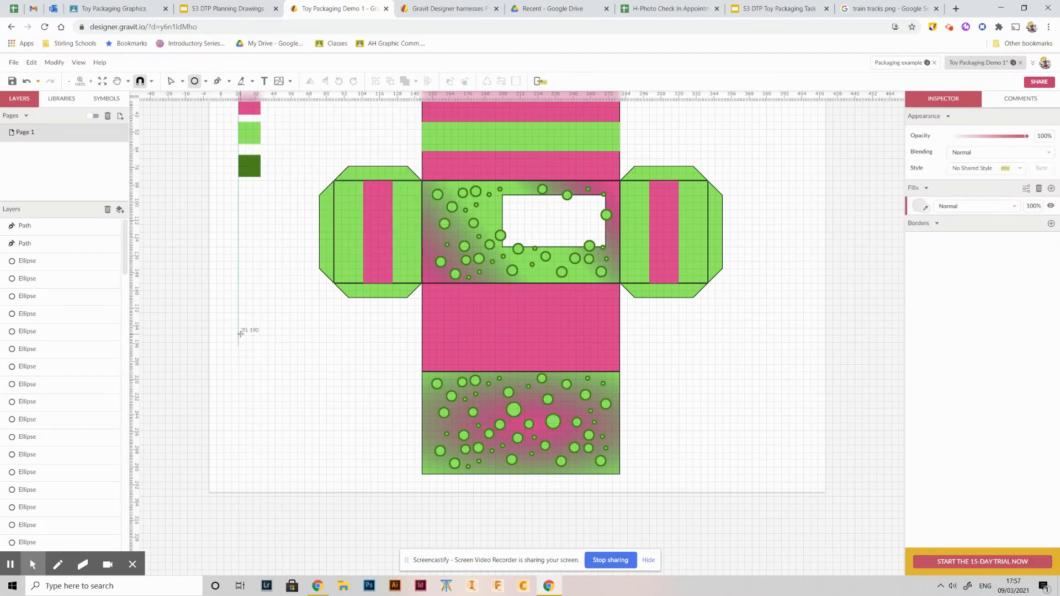
left_click(231, 361)
left_click_drag(254, 393, 293, 399)
left_click(375, 438)
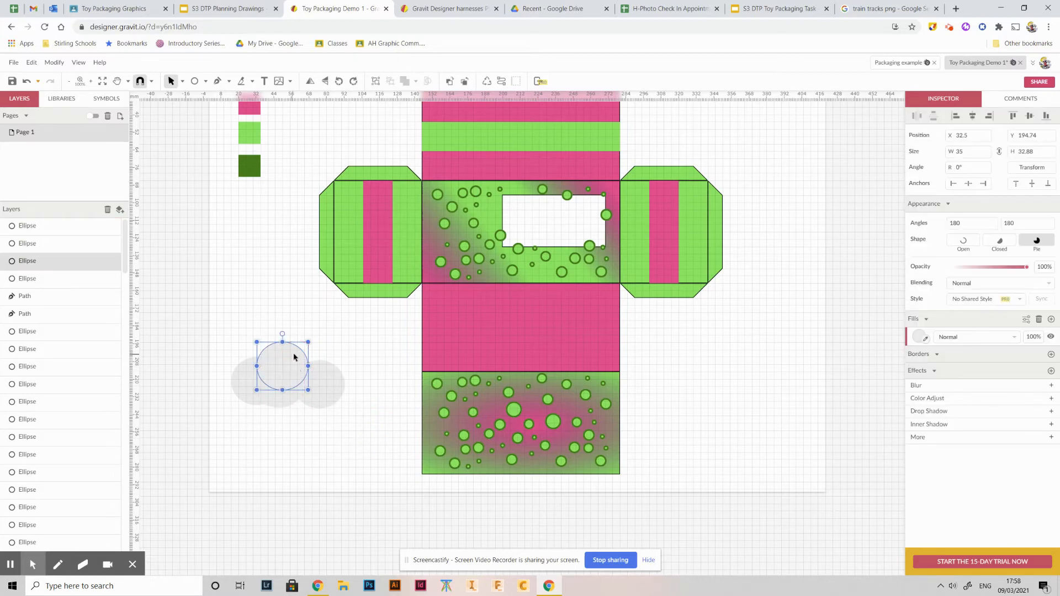
left_click_drag(294, 355, 298, 357)
left_click_drag(287, 405, 297, 407)
left_click(255, 314)
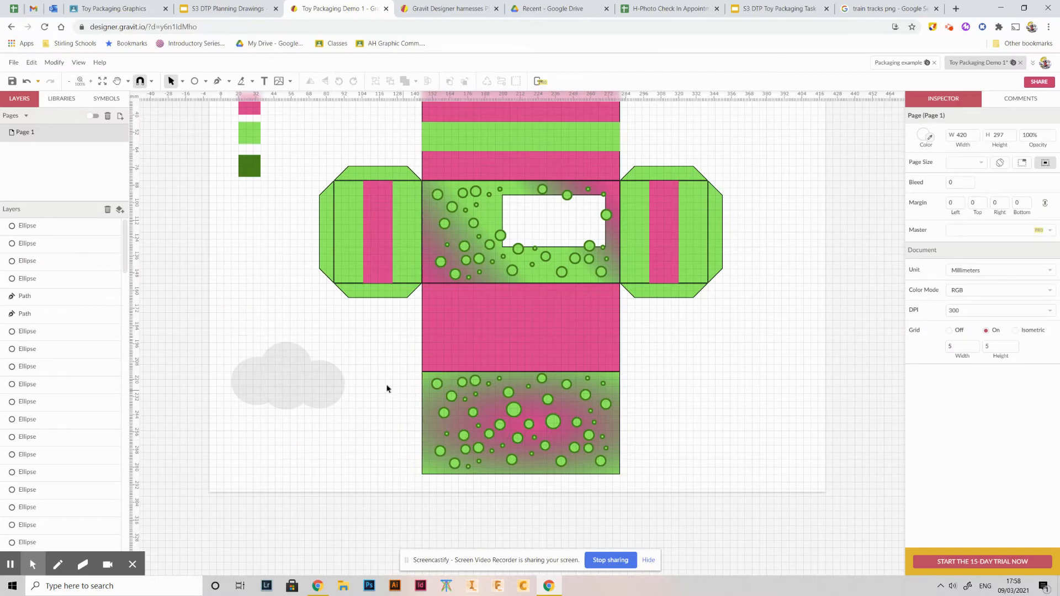
Combine the four overlapping cloud ellipses into one compound shape.
scroll(243, 401, "up", 1)
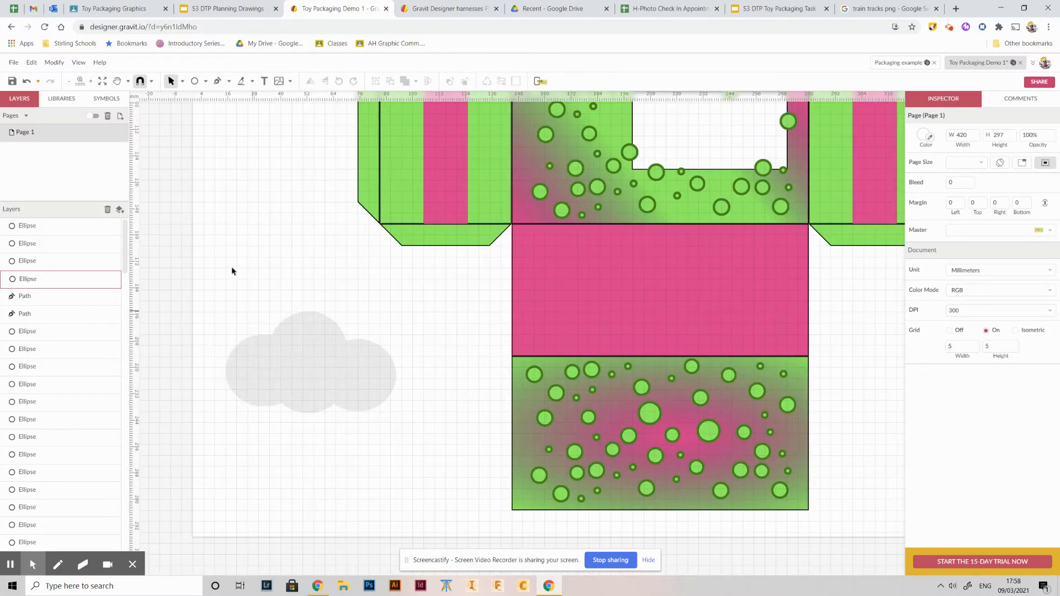
left_click_drag(204, 278, 424, 451)
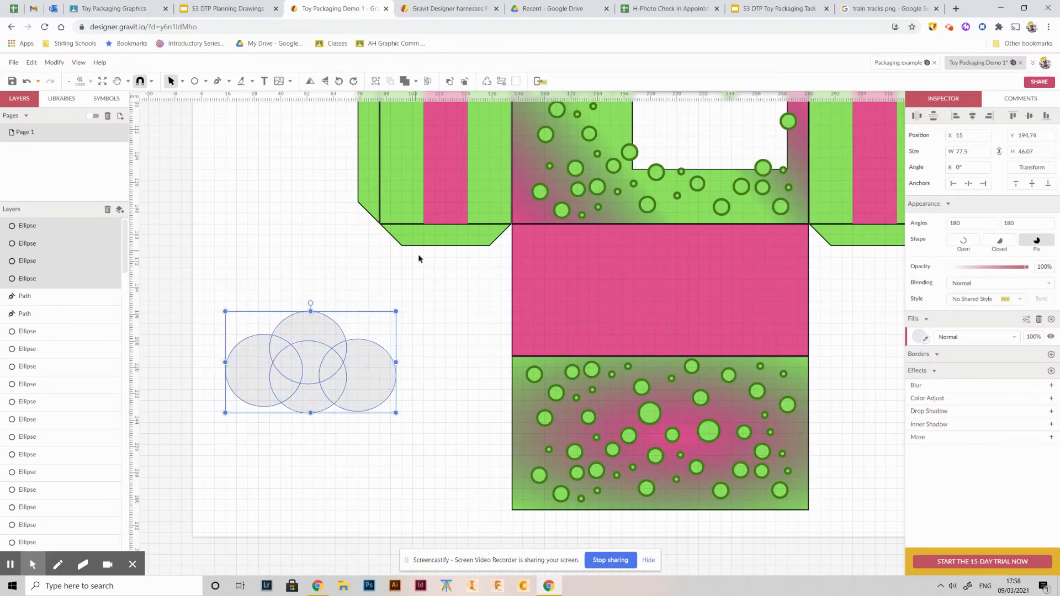
right_click(314, 331)
mouse_move(313, 330)
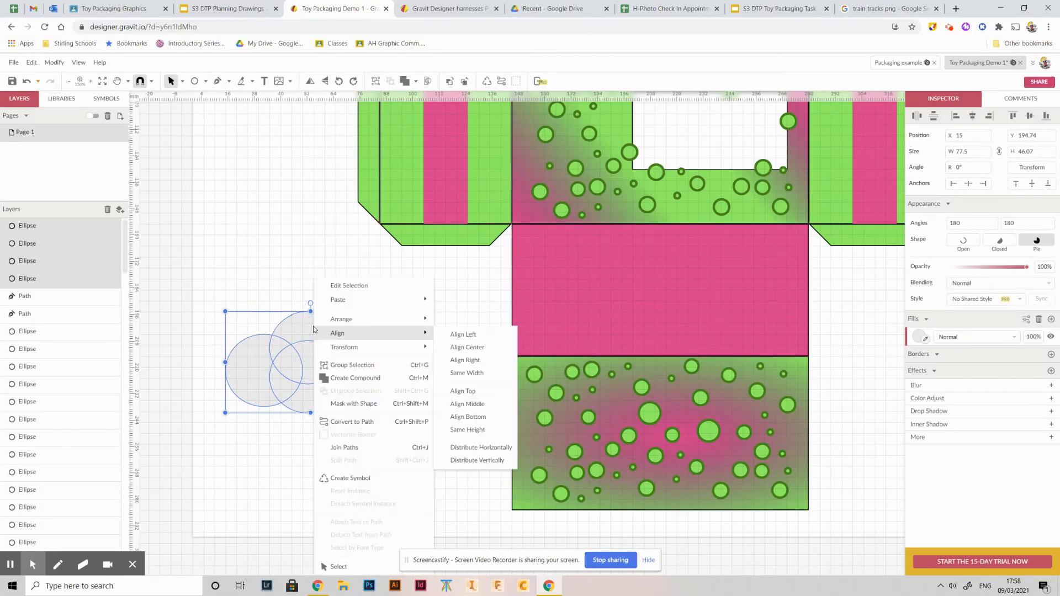
left_click(358, 383)
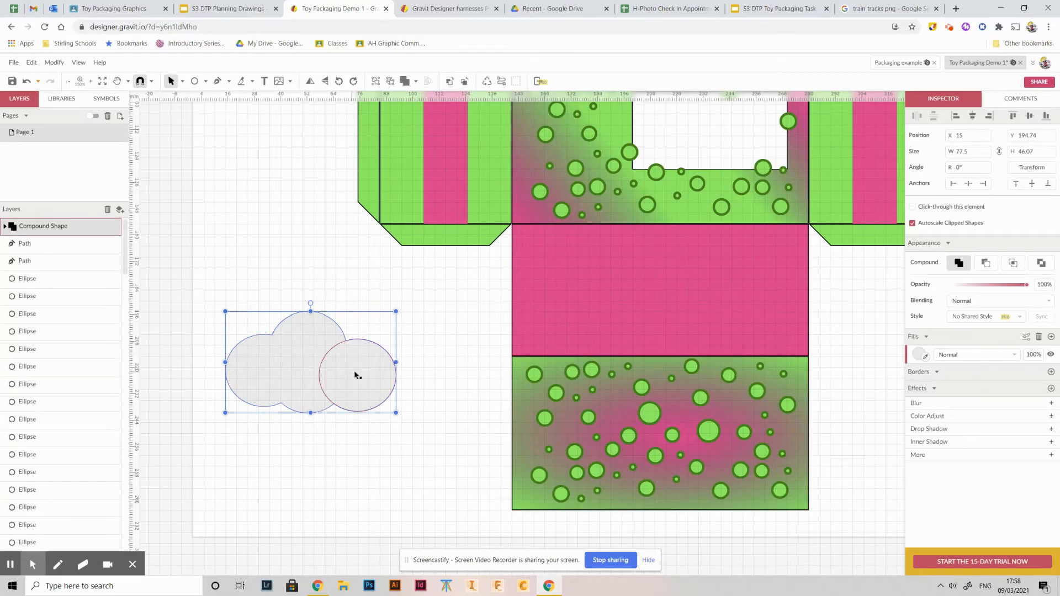
Fill the cloud compound shape with white, #FFFFFF.
left_click(916, 355)
left_click_drag(991, 409, 901, 360)
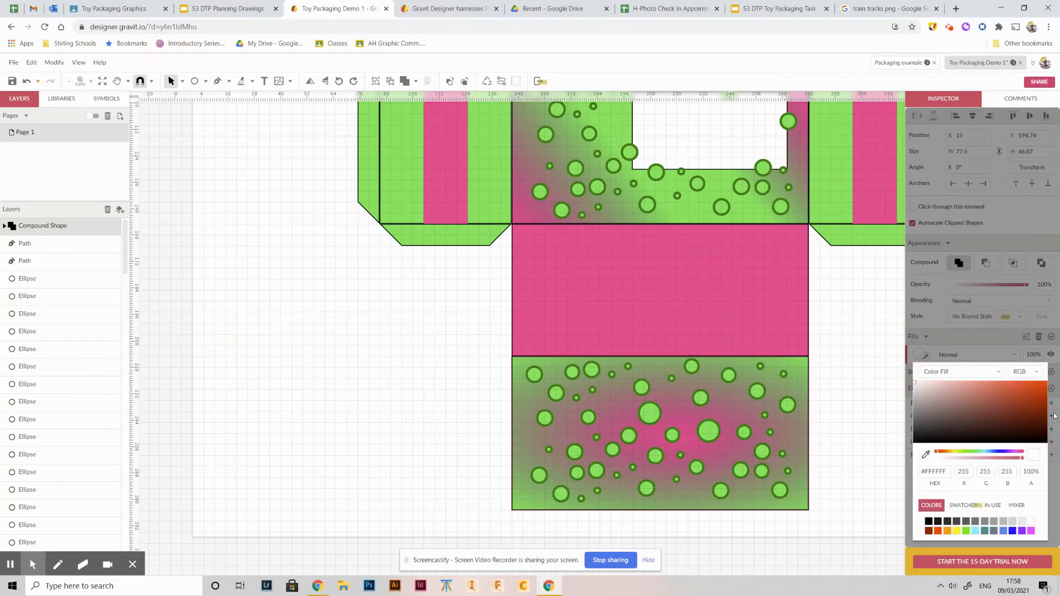
left_click(850, 500)
left_click(286, 385)
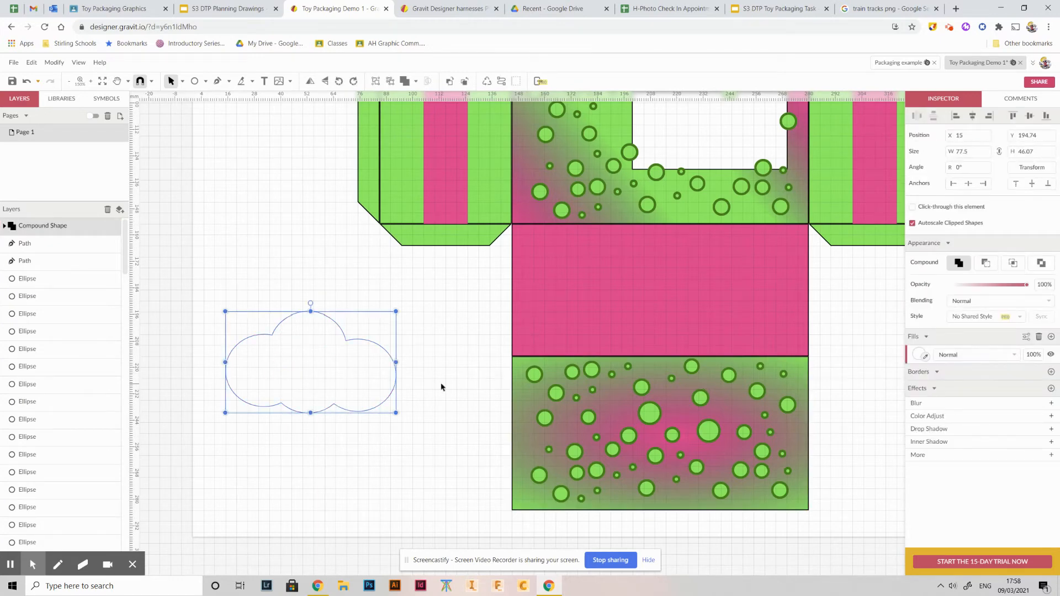
Move the cloud onto the plain pink panel at about X 154, Y 162 and scale it to about 24 × 14 mm.
left_click(346, 377)
left_click_drag(343, 377, 652, 308)
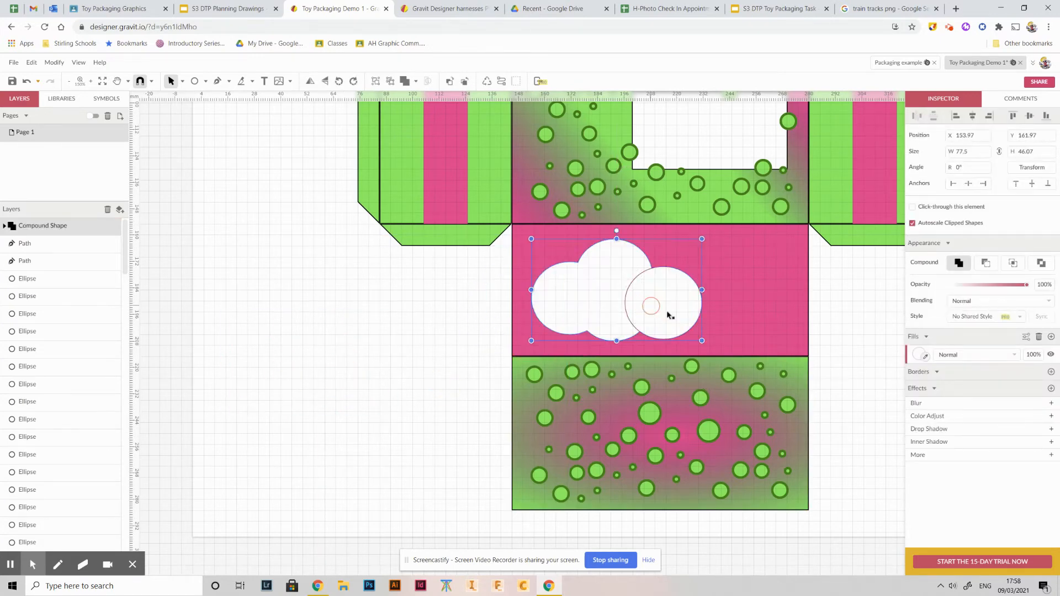
left_click_drag(702, 341, 583, 270)
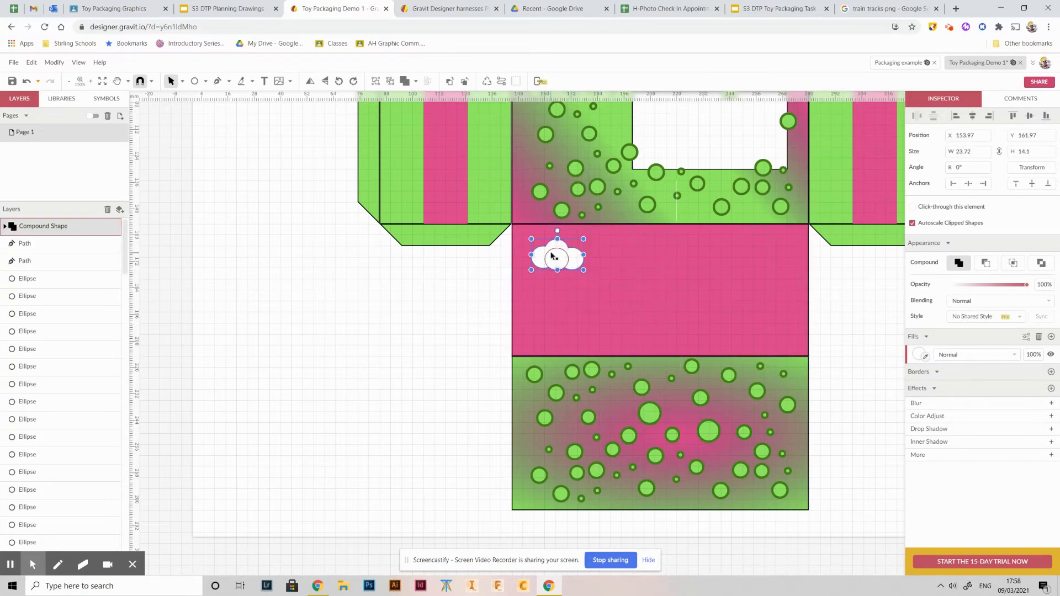
Delete the small white cloud from the pink panel.
double_click(545, 259)
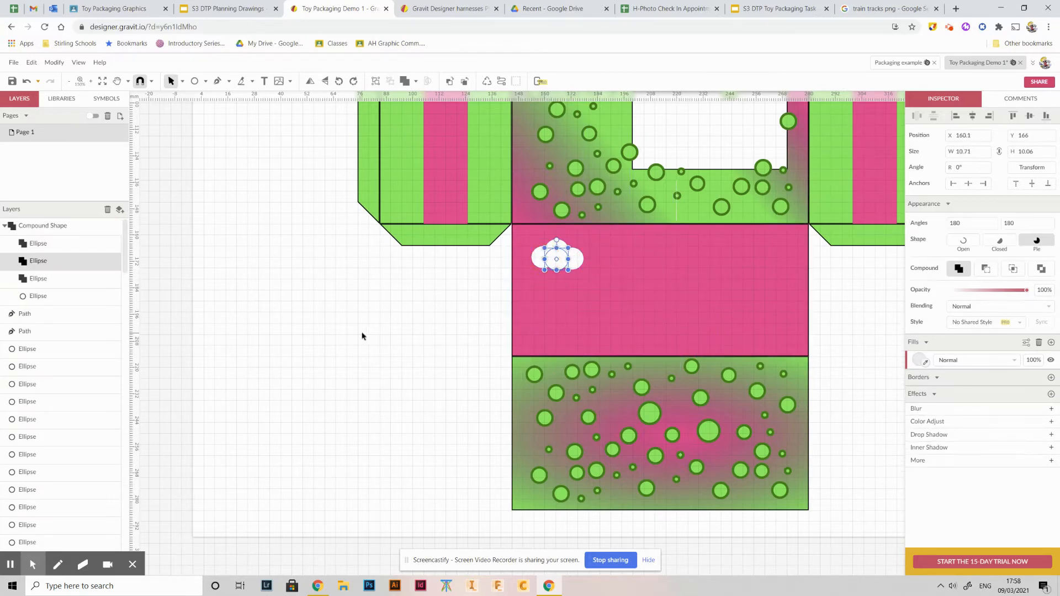
left_click(432, 308)
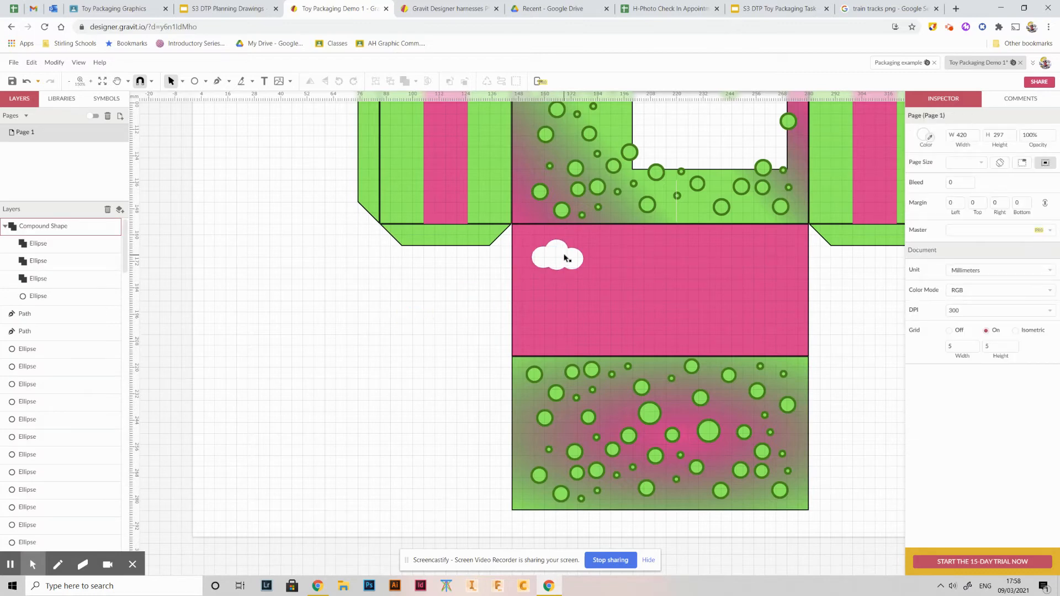
left_click(551, 287)
key("Delete")
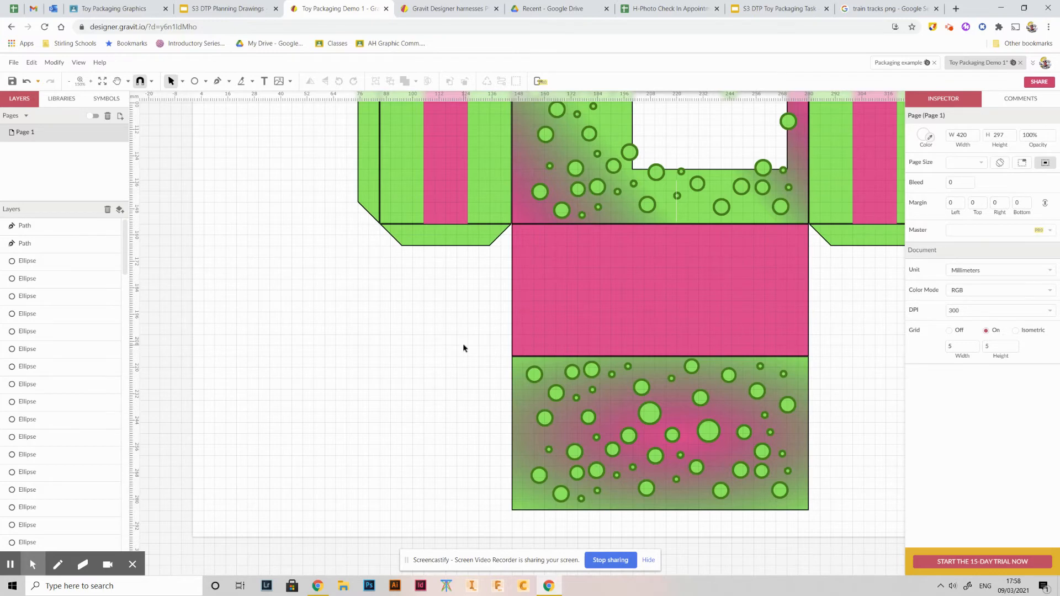
Review the Working Rough slide in the S3 DTP Planning Drawings presentation and return to the packaging design.
scroll(396, 354, "down", 1)
scroll(395, 368, "up", 2)
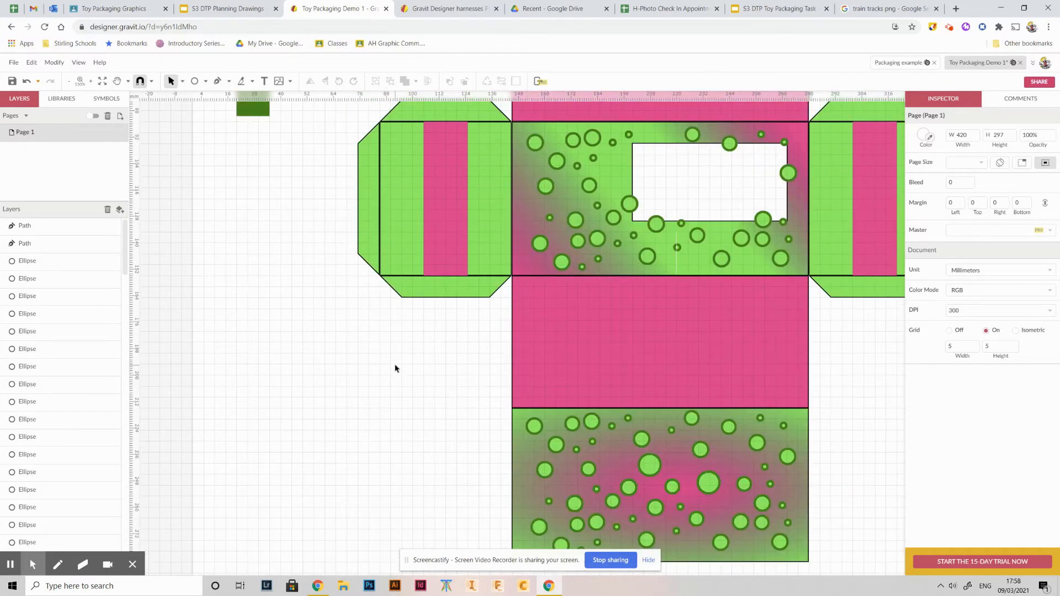
scroll(396, 368, "down", 2)
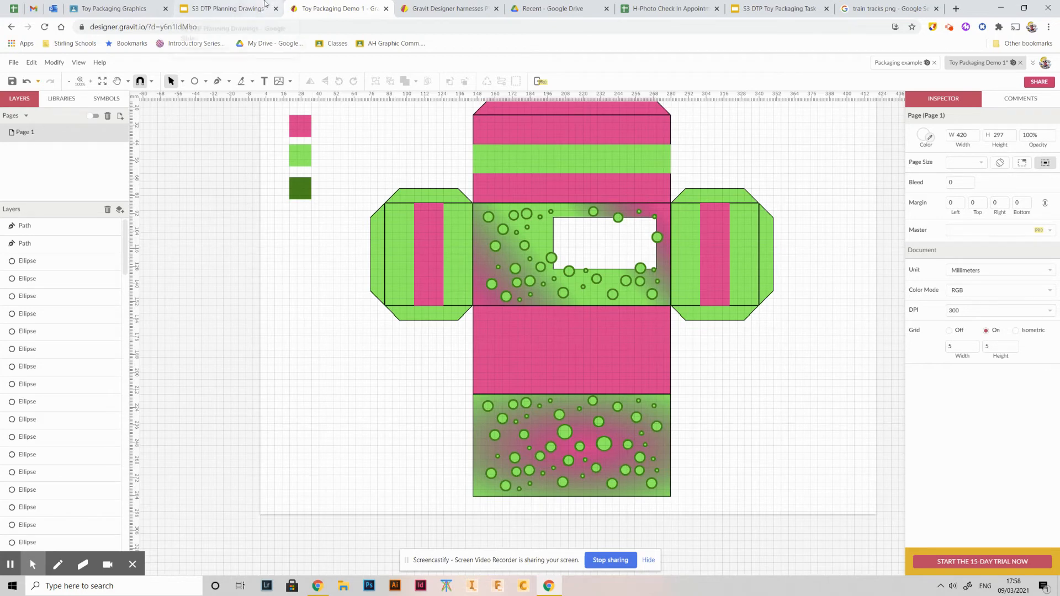
left_click(238, 7)
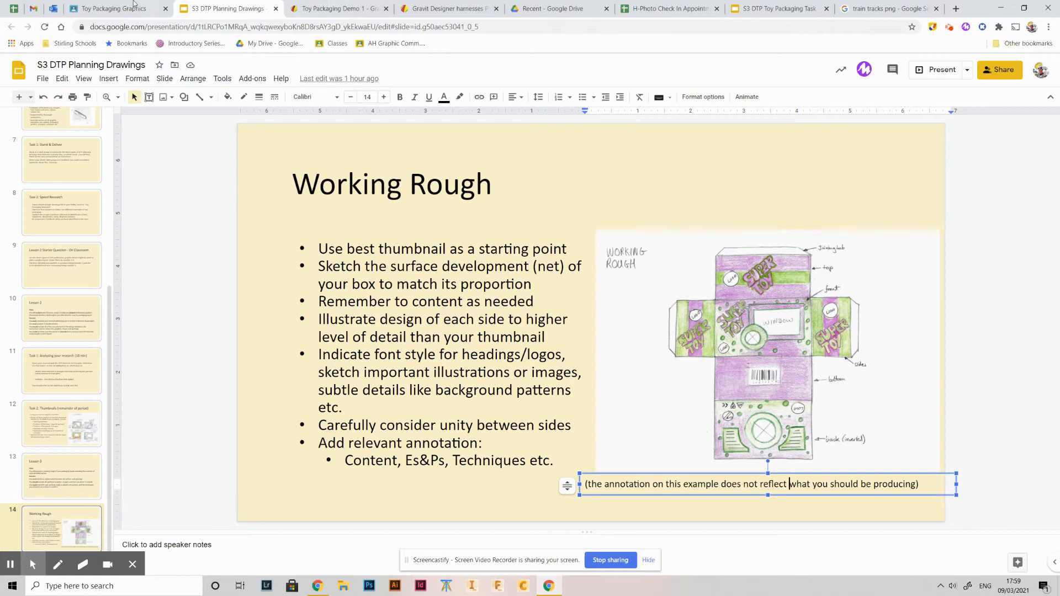
left_click(116, 6)
left_click(312, 7)
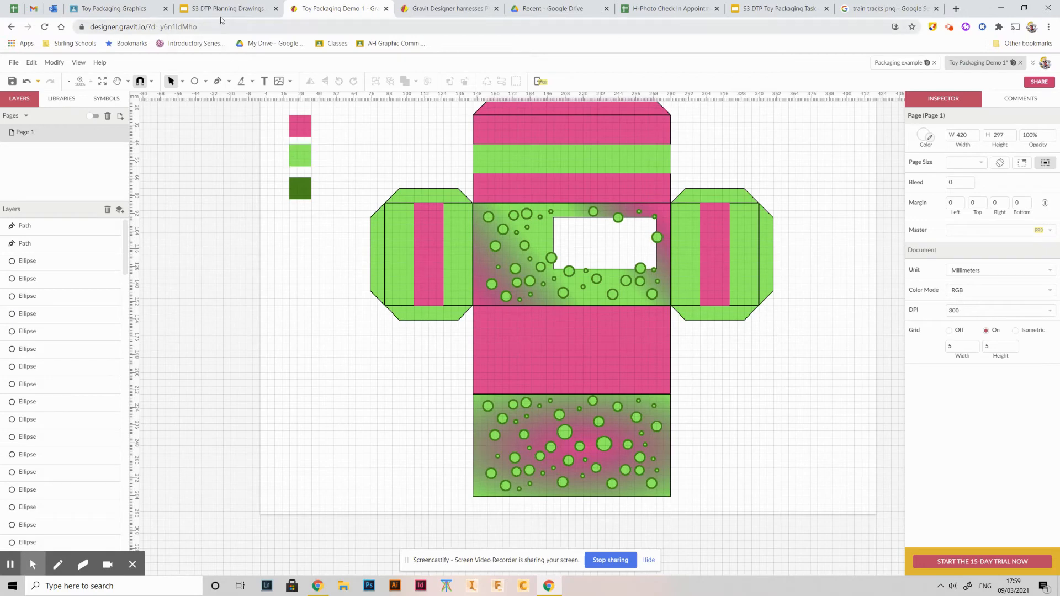
Draw a 45 × 45 mm circle with the Ellipse tool and place it above the side panel nearest the window at X 305, Y 20.
left_click(205, 81)
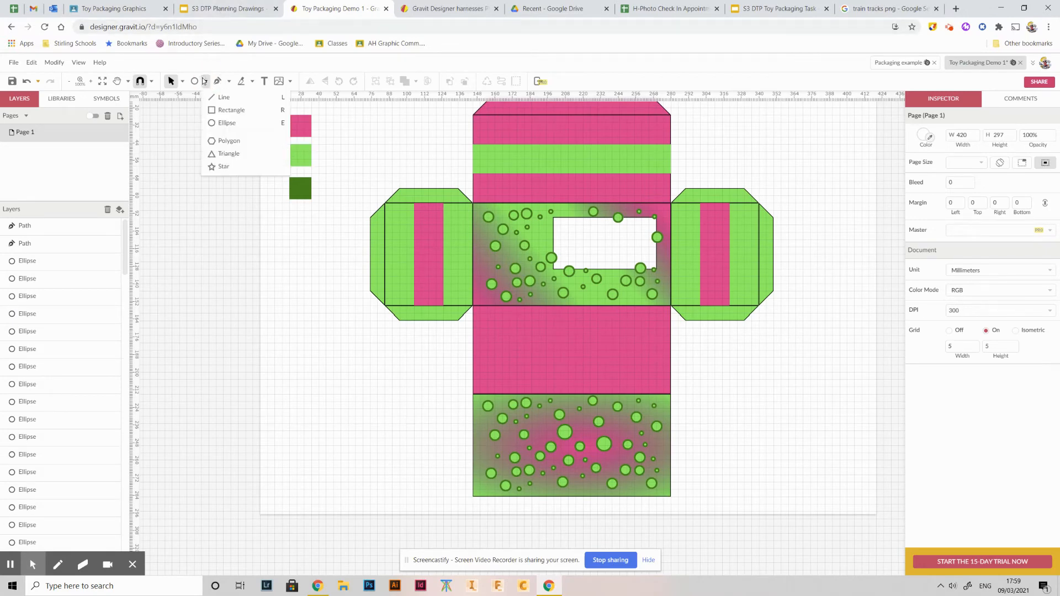
left_click(226, 122)
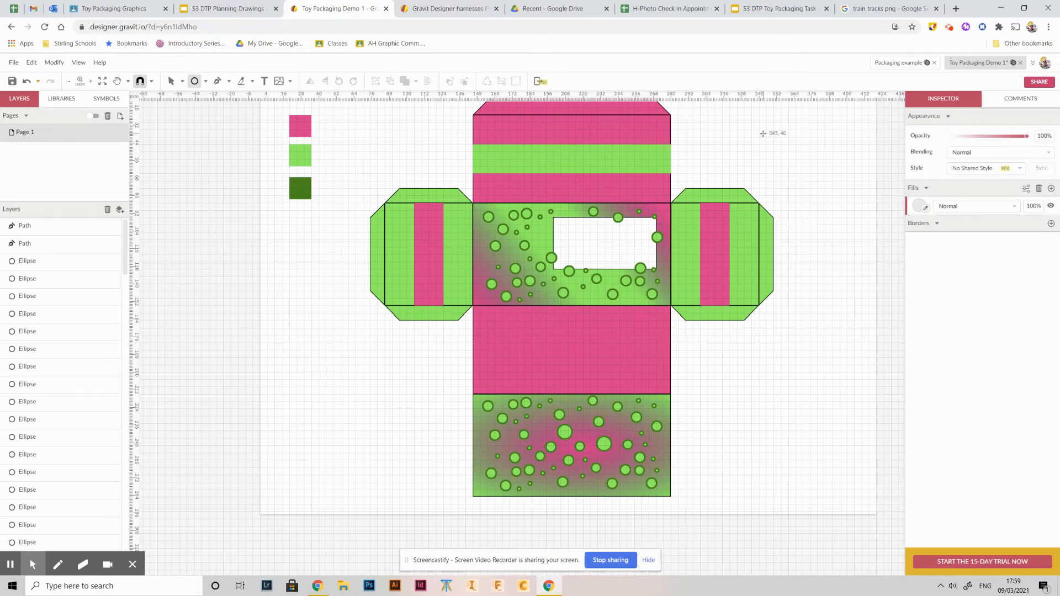
left_click_drag(763, 116, 828, 160)
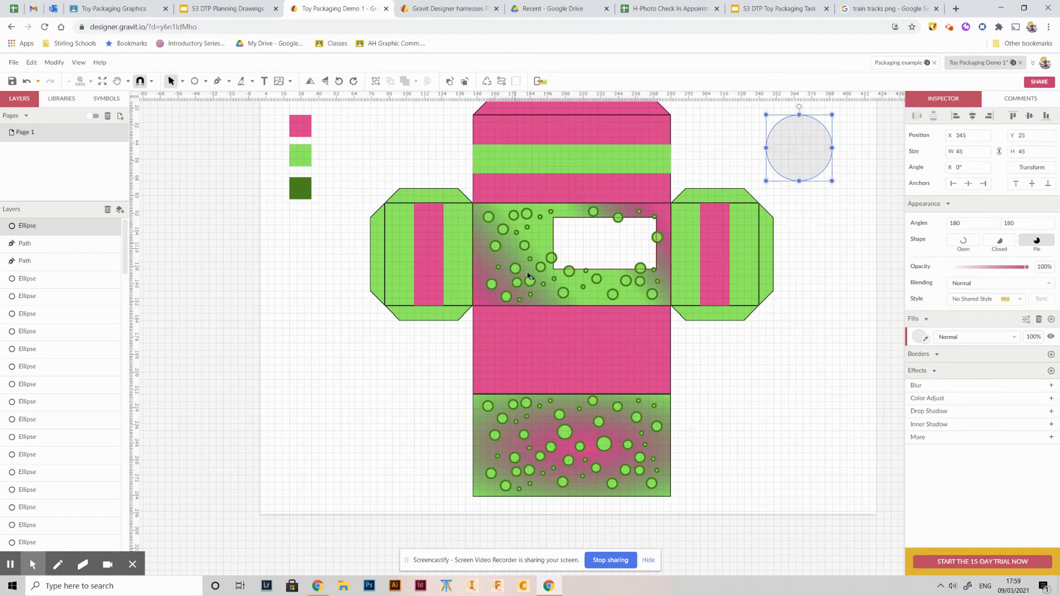
scroll(805, 253, "up", 2)
scroll(843, 253, "left", 1)
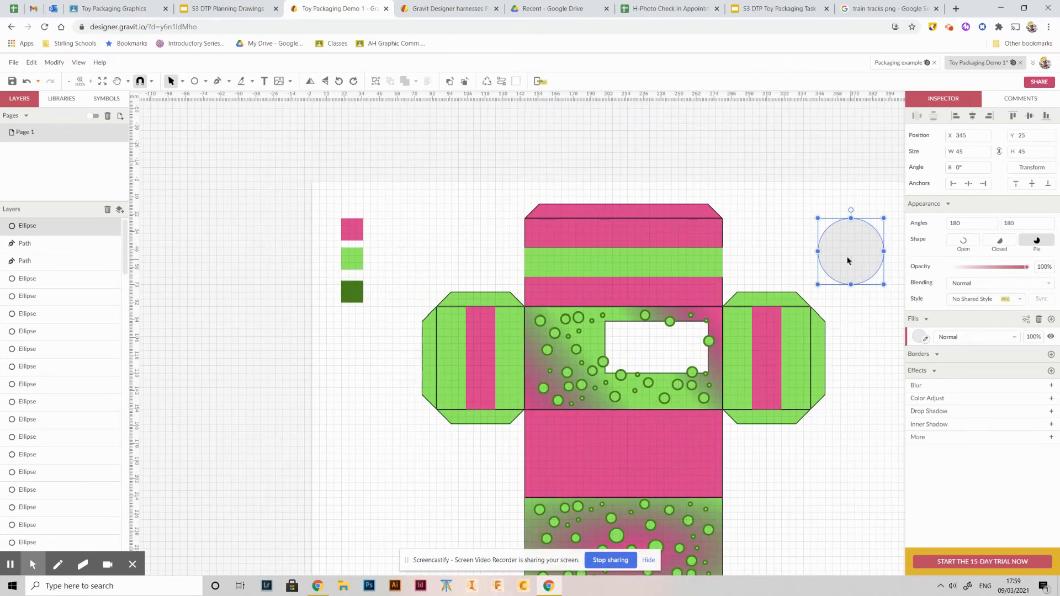
left_click_drag(848, 261, 792, 252)
scroll(843, 263, "down", 1)
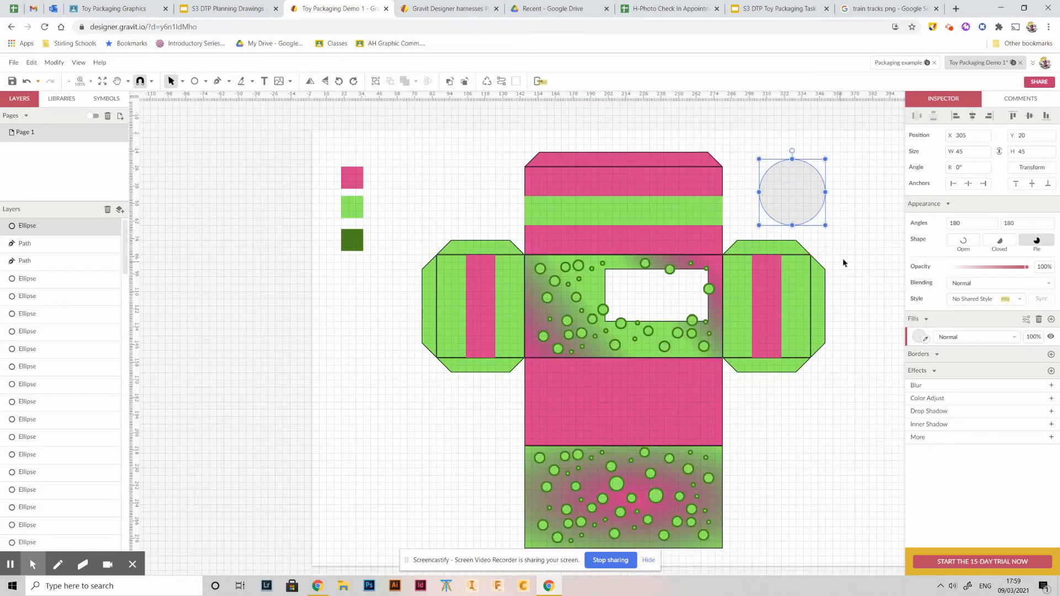
Move the 45 mm grey circle to X 300, Y 15.
scroll(844, 260, "up", 3)
scroll(858, 356, "left", 2)
scroll(825, 364, "down", 1)
scroll(825, 364, "right", 2)
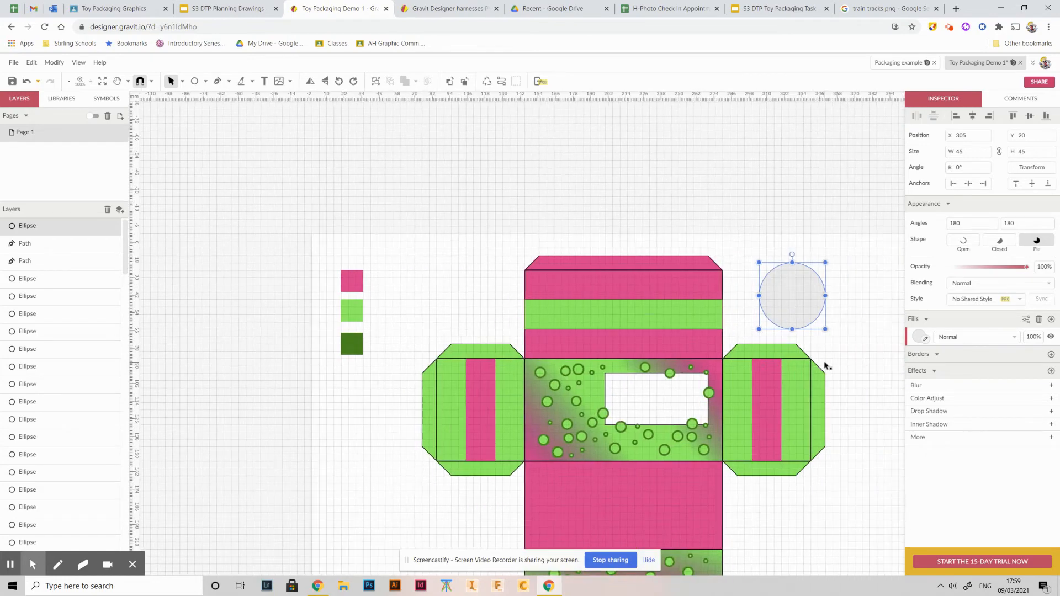
scroll(830, 356, "right", 2)
scroll(776, 315, "up", 5)
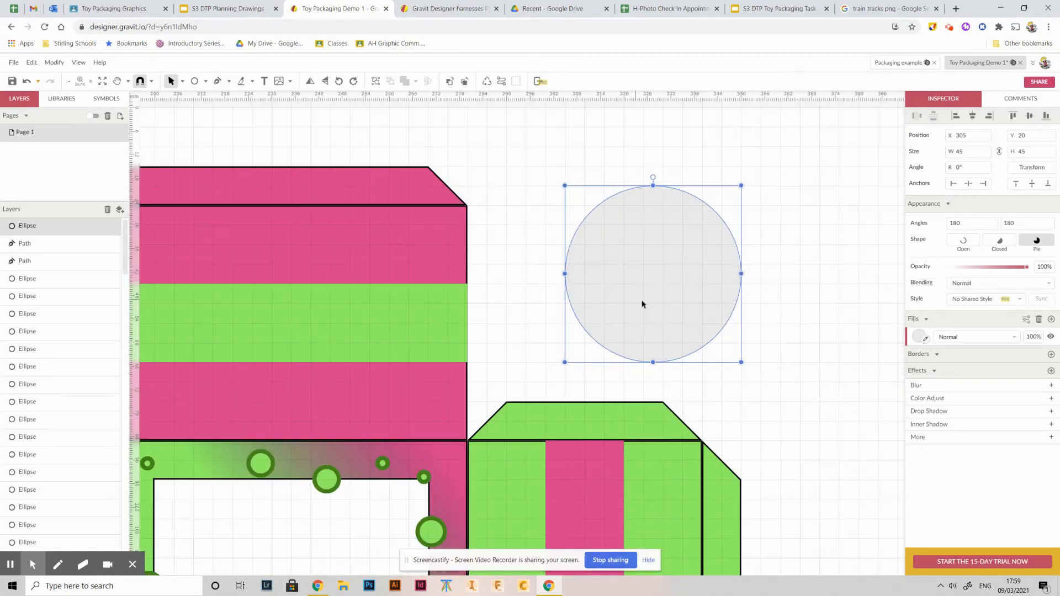
scroll(717, 279, "down", 3)
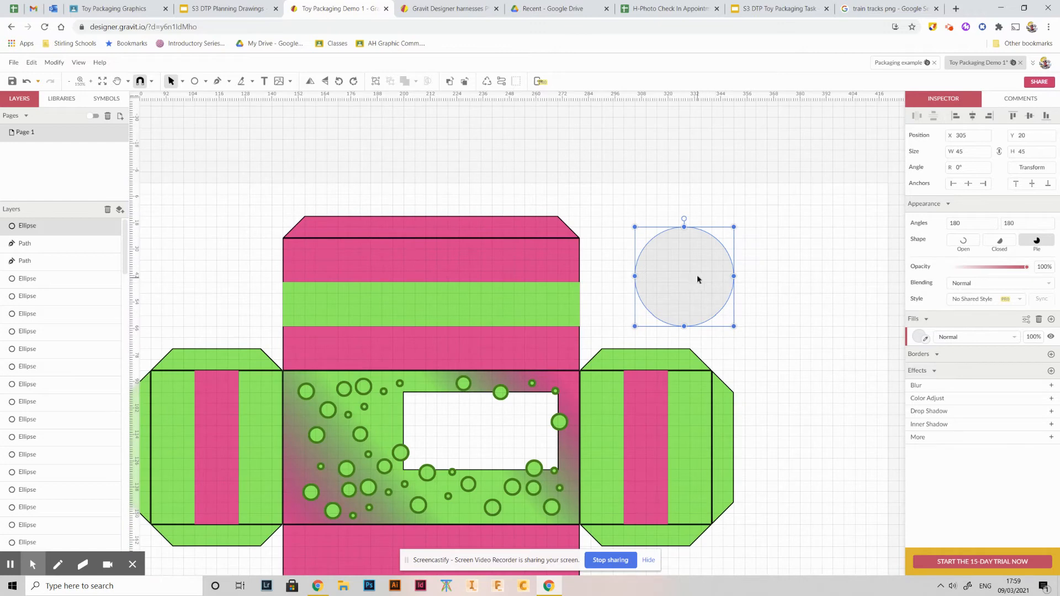
left_click_drag(697, 279, 684, 268)
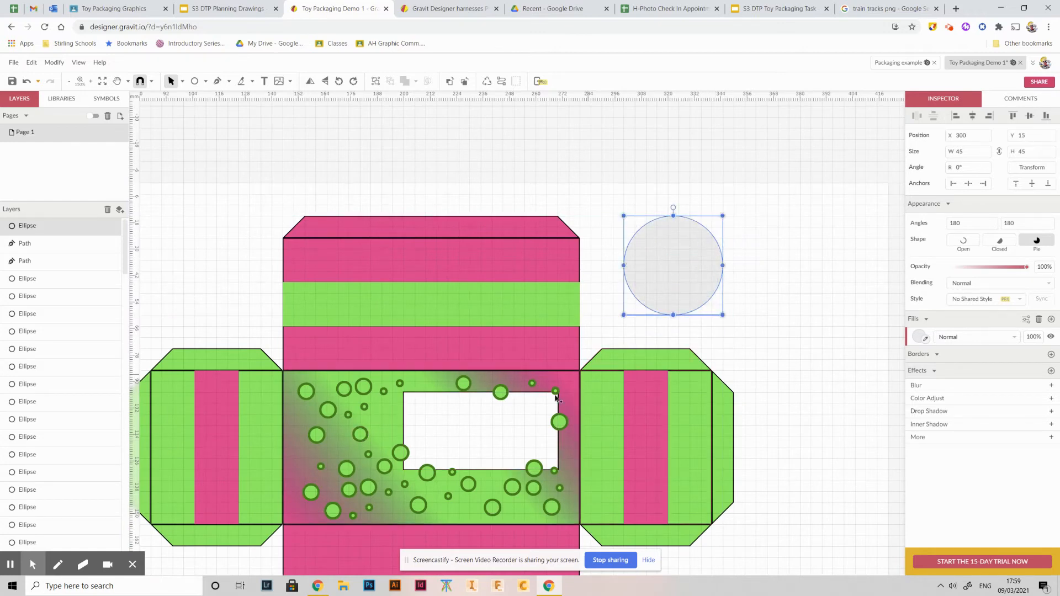
Check the Working Rough slide for the circular graphic beside the window, and return to the packaging design.
key("ctrl+1")
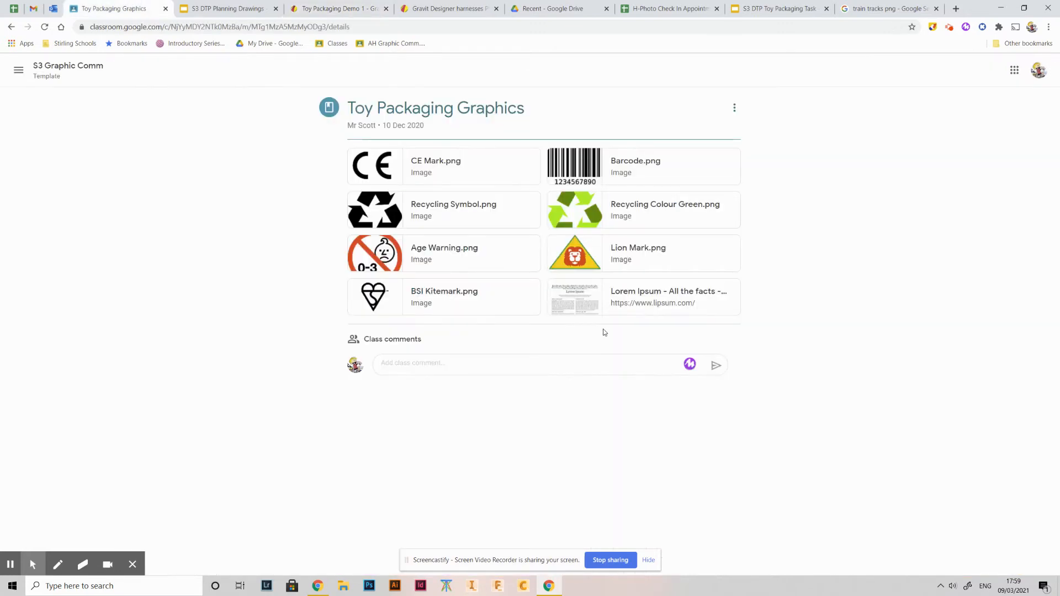
left_click(227, 5)
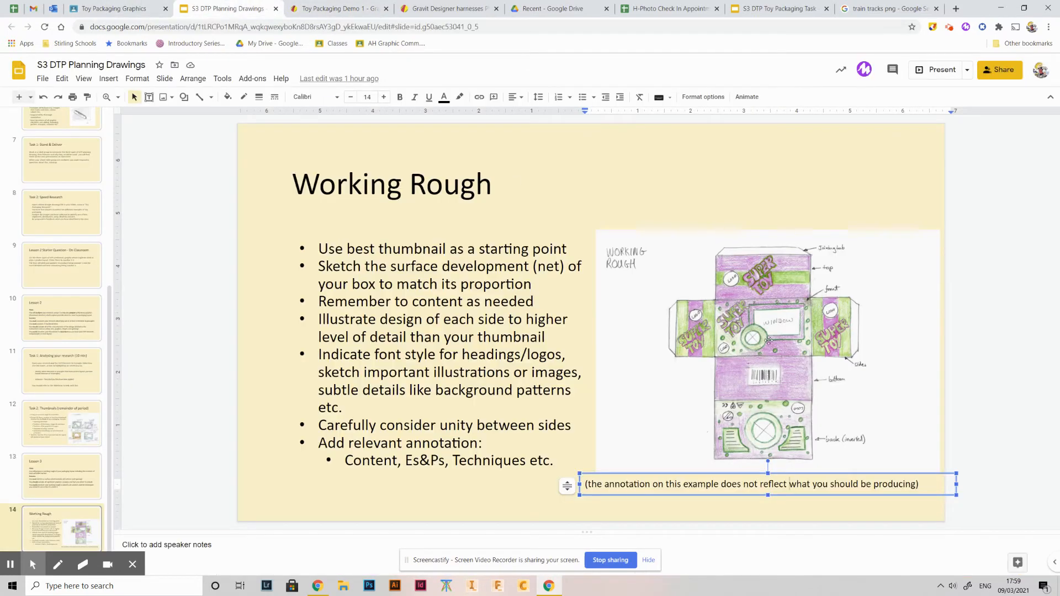
left_click(363, 9)
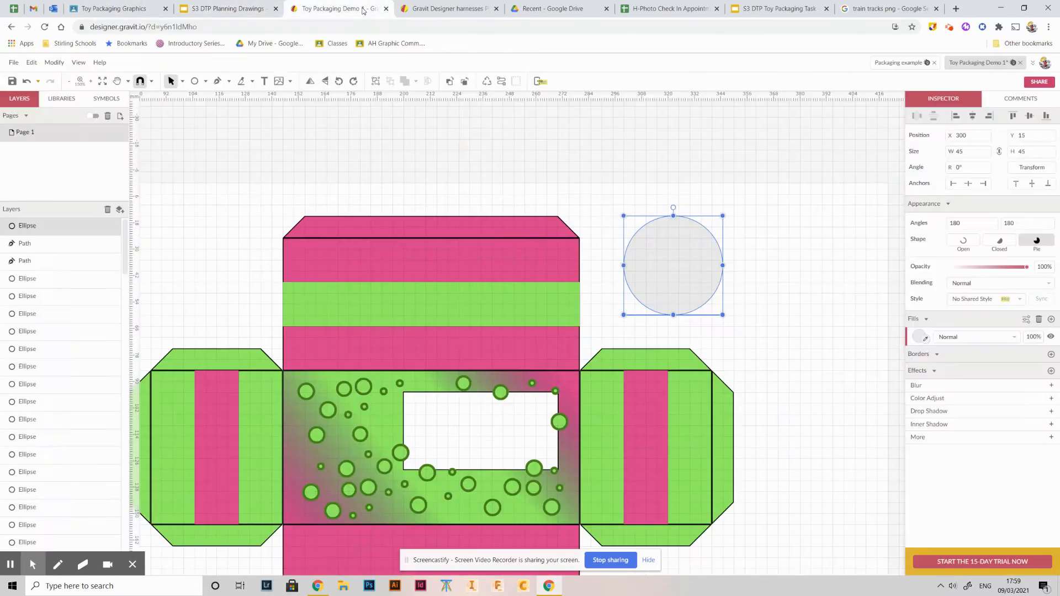
Draw a 30 × 30 mm circle centred inside the 45 mm circle at X 307.5, Y 22.5.
left_click(790, 277)
left_click(686, 263)
left_click(194, 81)
left_click_drag(767, 259, 680, 278)
Compare the two concentric circles with the sketch on the Working Rough slide and return to the packaging design.
left_click(106, 5)
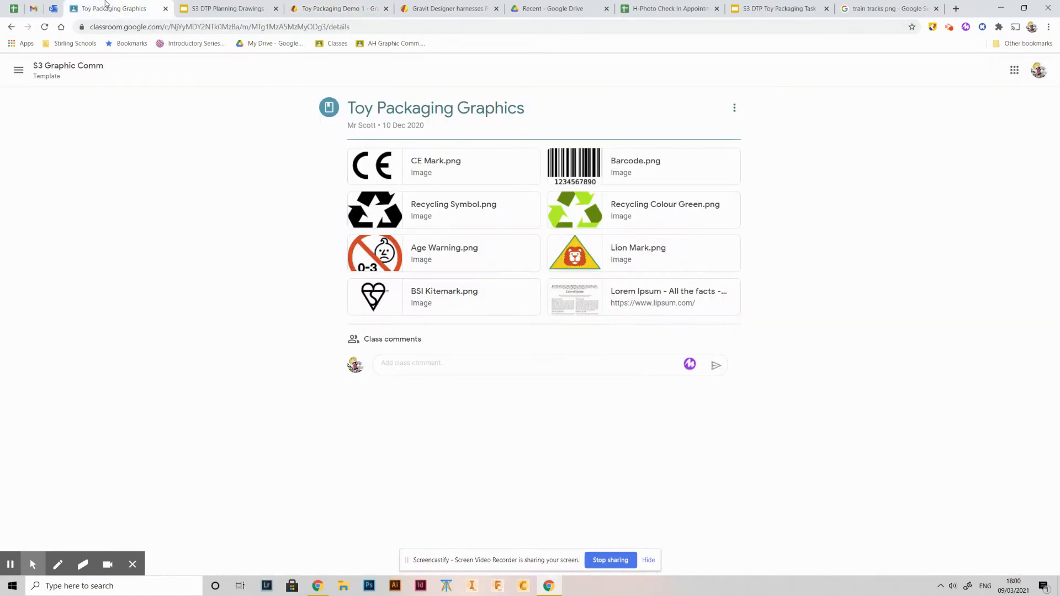
left_click(220, 5)
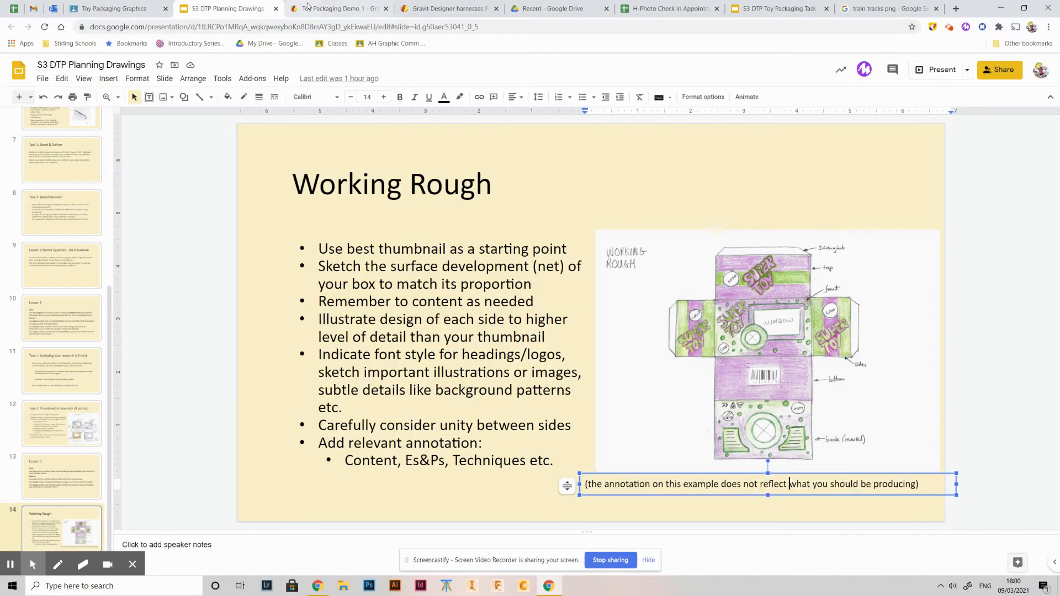
left_click(332, 7)
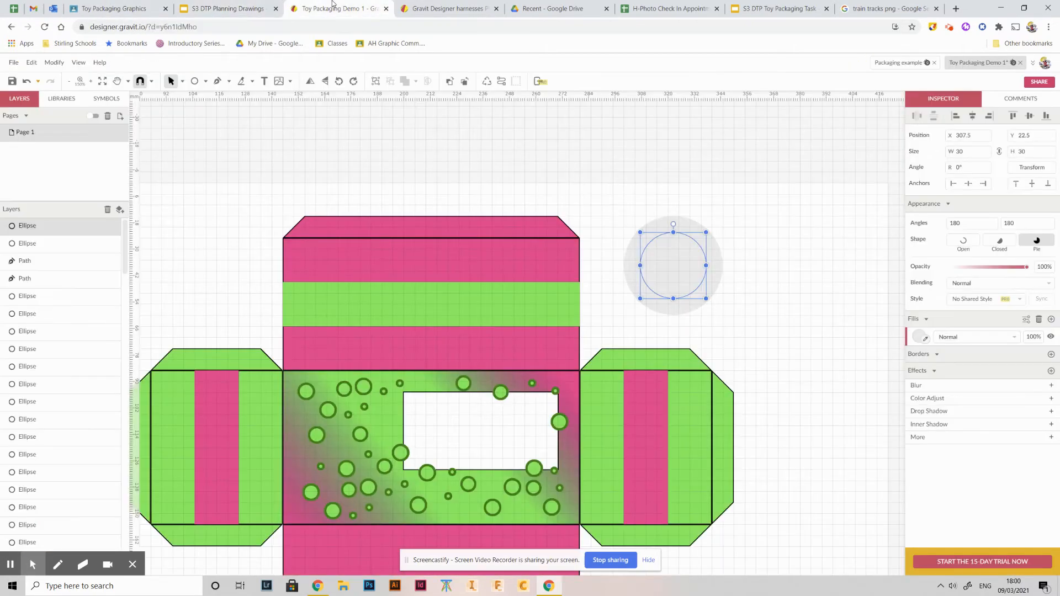
Combine the two circles into a compound shape and set it to Subtract to form a ring.
left_click(684, 222, "shift")
right_click(684, 226)
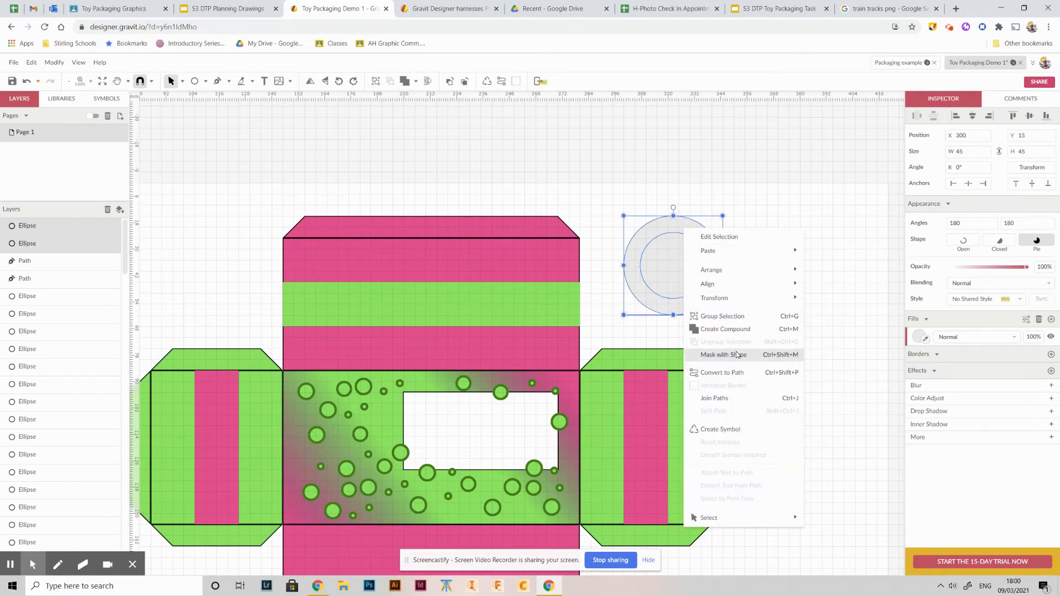
left_click(734, 329)
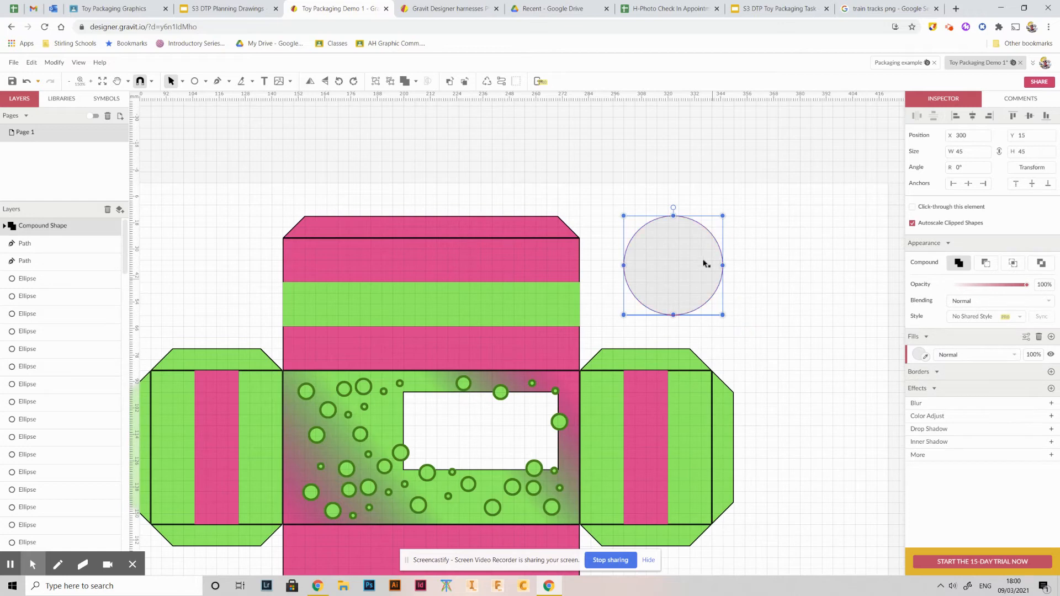
left_click(988, 264)
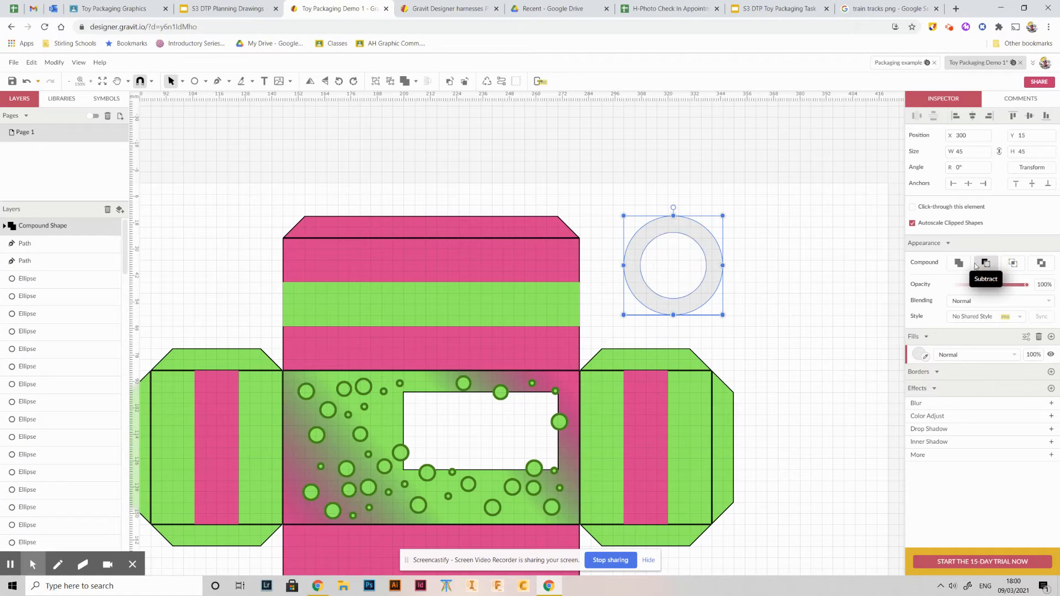
left_click(792, 255)
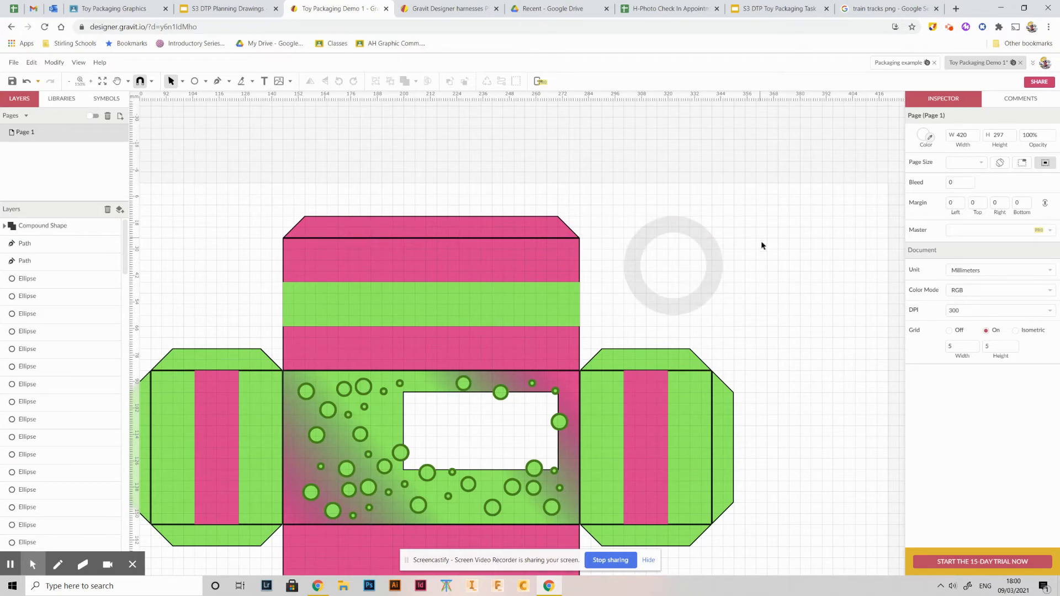
Move the grey ring beside the side panel nearest the window, to about X 335, Y 66.5.
scroll(769, 273, "down", 2)
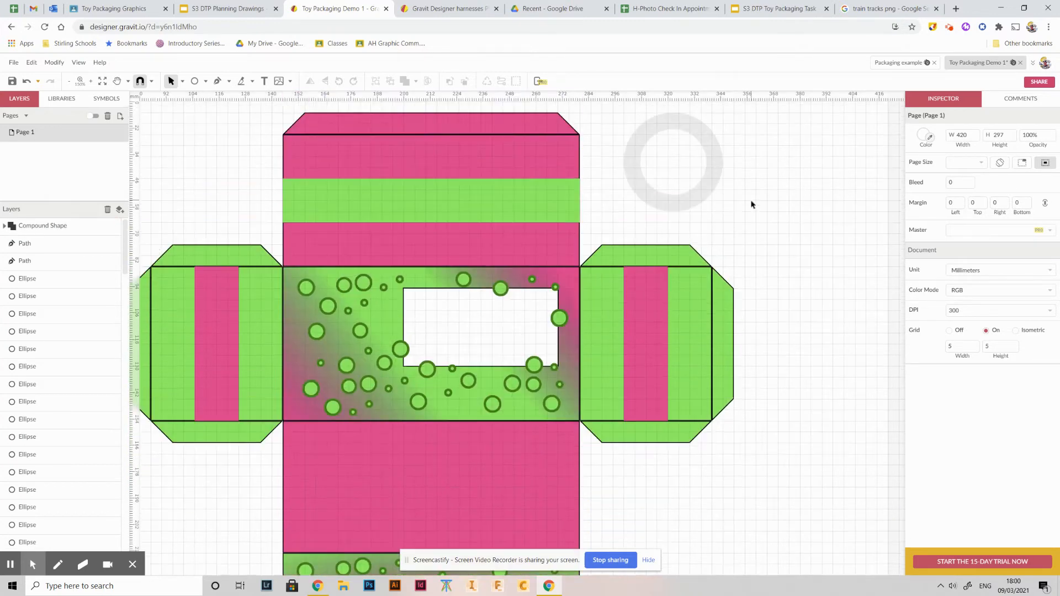
scroll(752, 205, "up", 1)
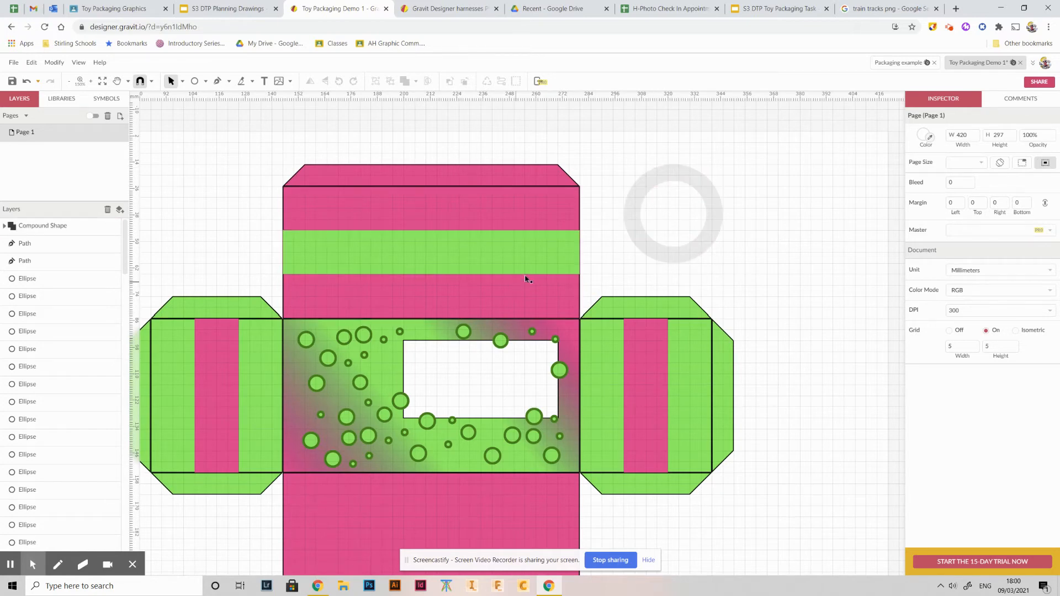
scroll(741, 205, "down", 2)
scroll(731, 168, "down", 2)
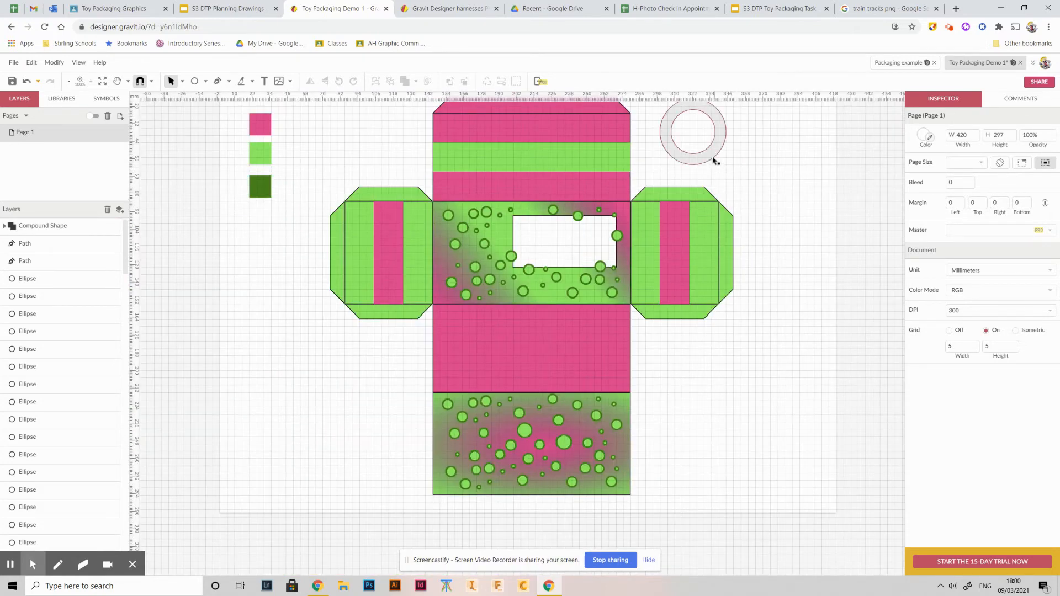
left_click(711, 159)
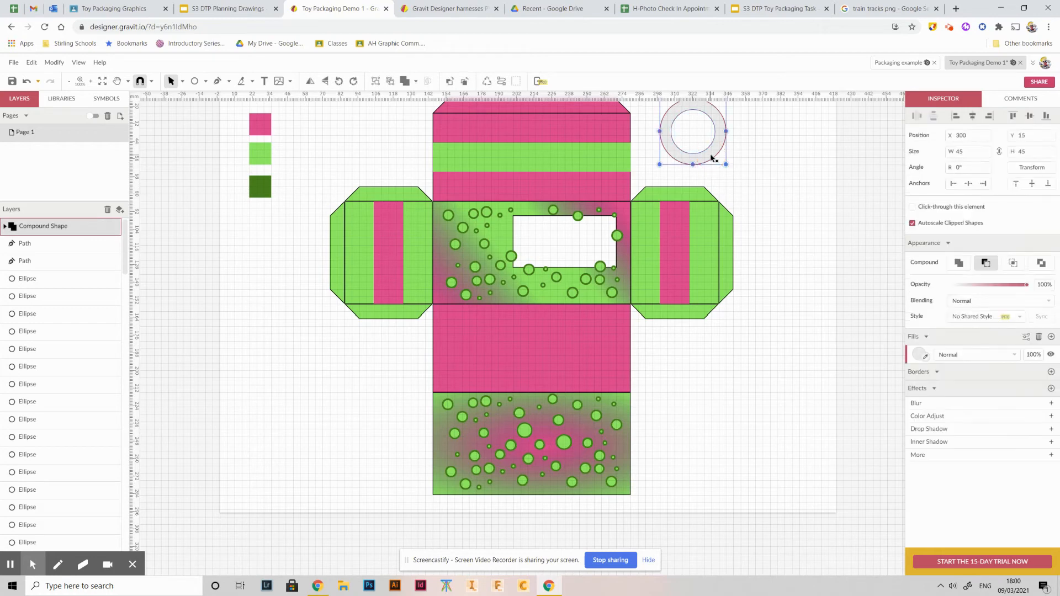
left_click_drag(712, 158, 765, 236)
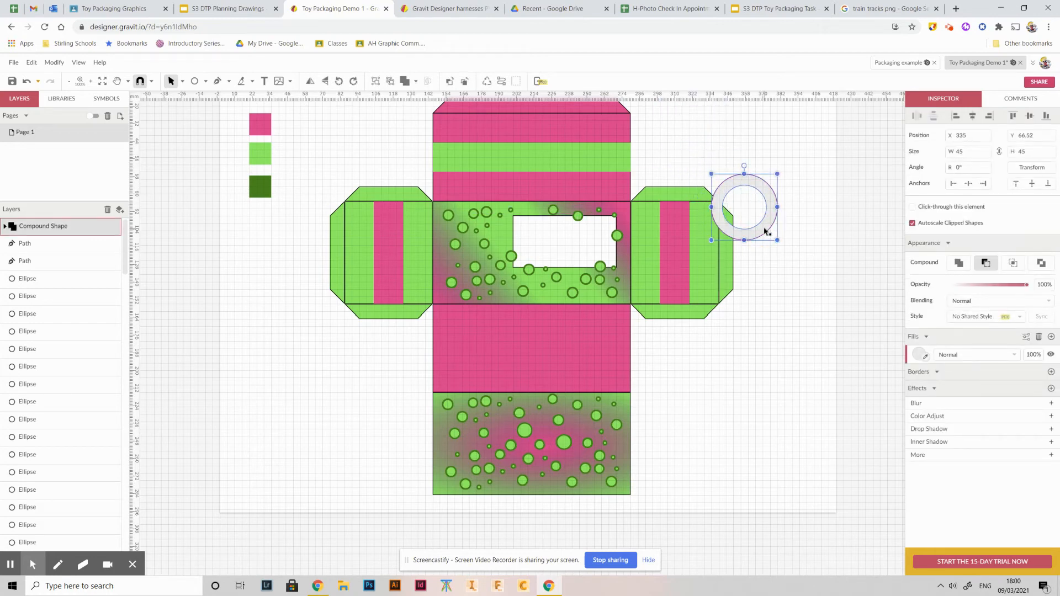
Duplicate the grey ring and place the copy just below the original at about X 345, Y 115.5.
double_click(764, 228)
left_click(759, 289)
left_click(757, 231)
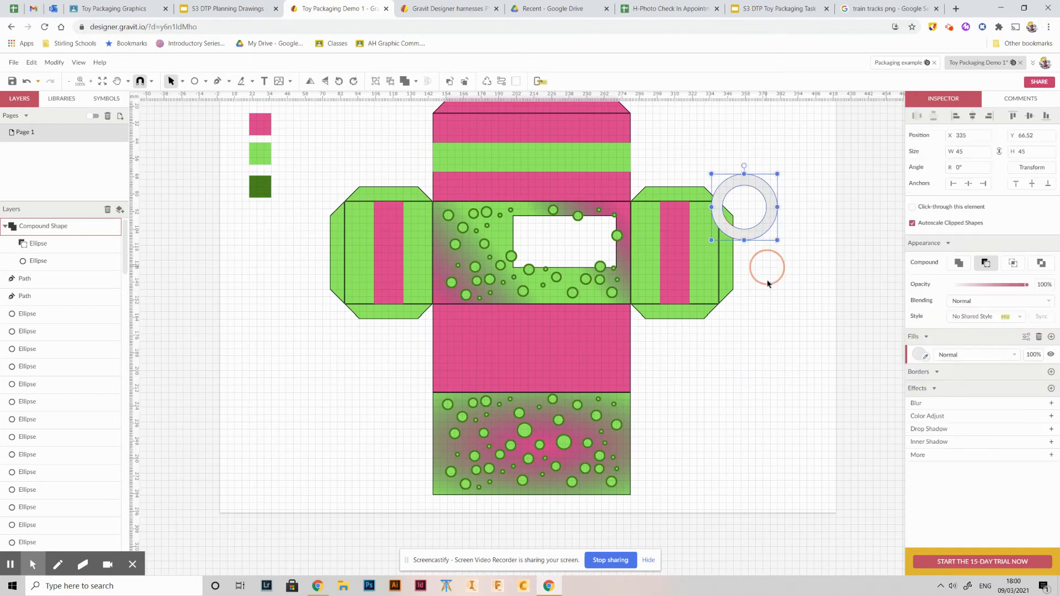
left_click_drag(767, 283, 775, 304)
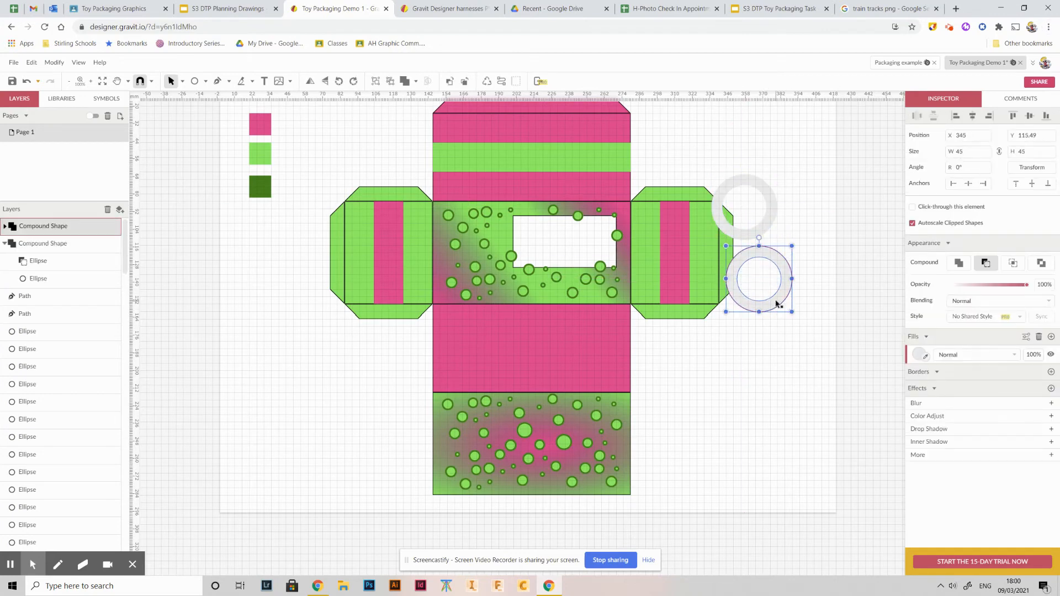
Move the copied ring onto the centre of the lowest spotted panel and enlarge it to about 63 × 63 mm.
left_click(691, 355)
left_click(528, 458)
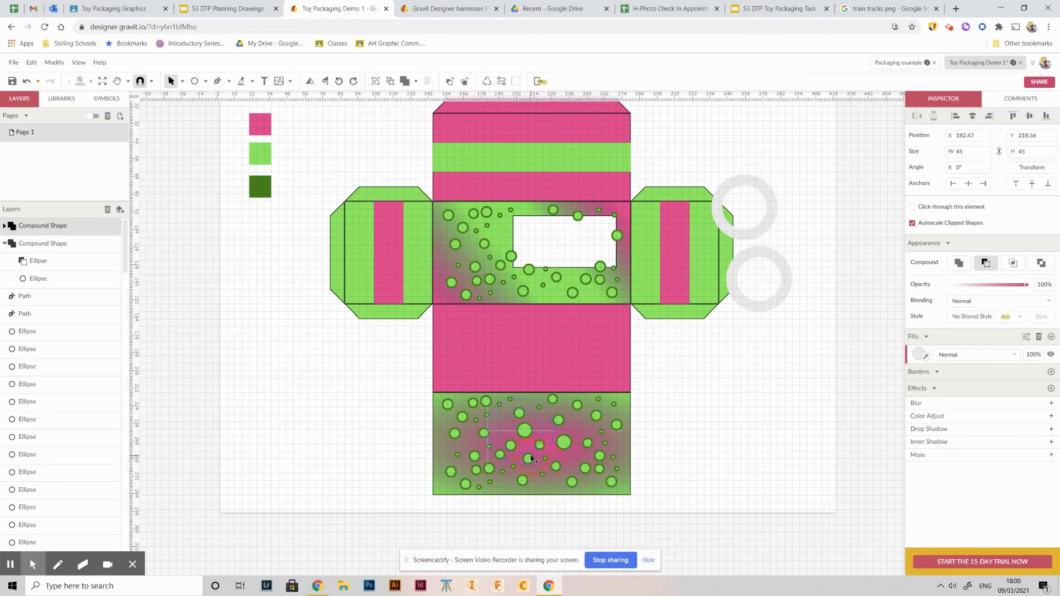
left_click_drag(528, 459, 574, 491)
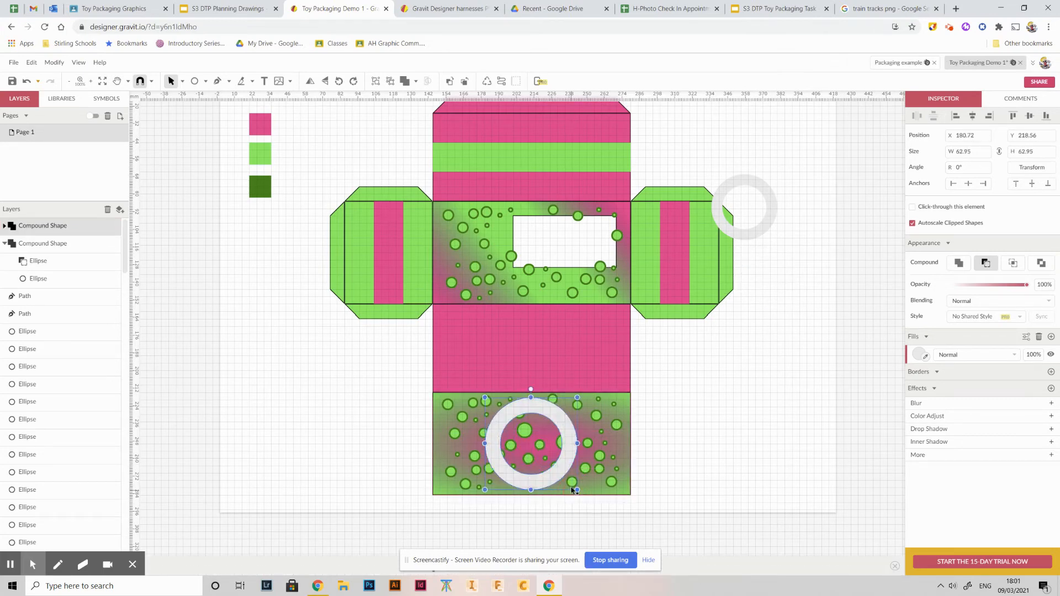
Enlarge the large ring's inner circle to about 46 × 46 mm and recentre it at about X 190, Y 227.
double_click(547, 436)
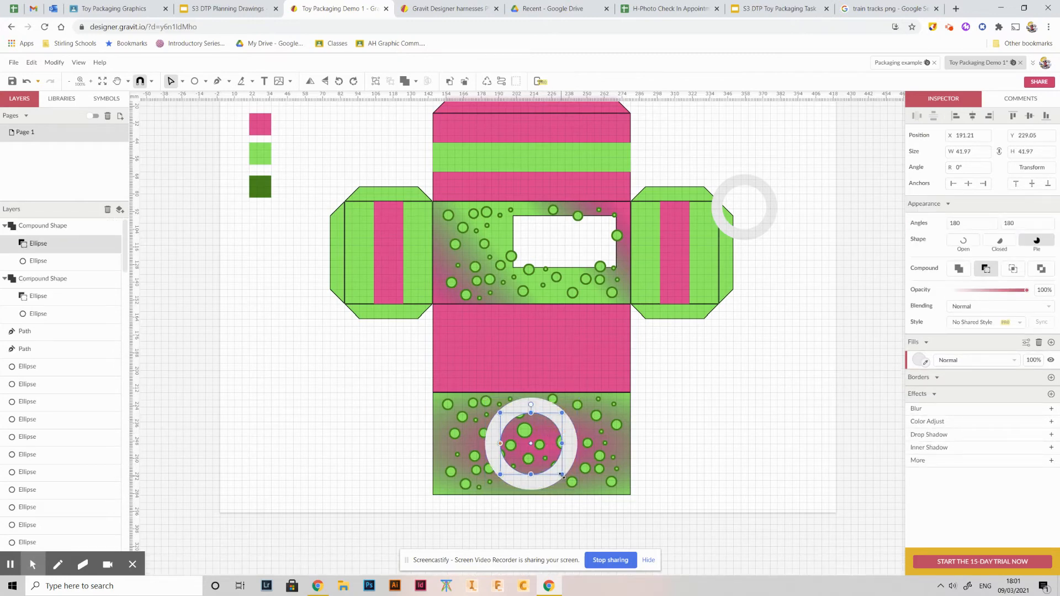
left_click_drag(562, 475, 564, 481)
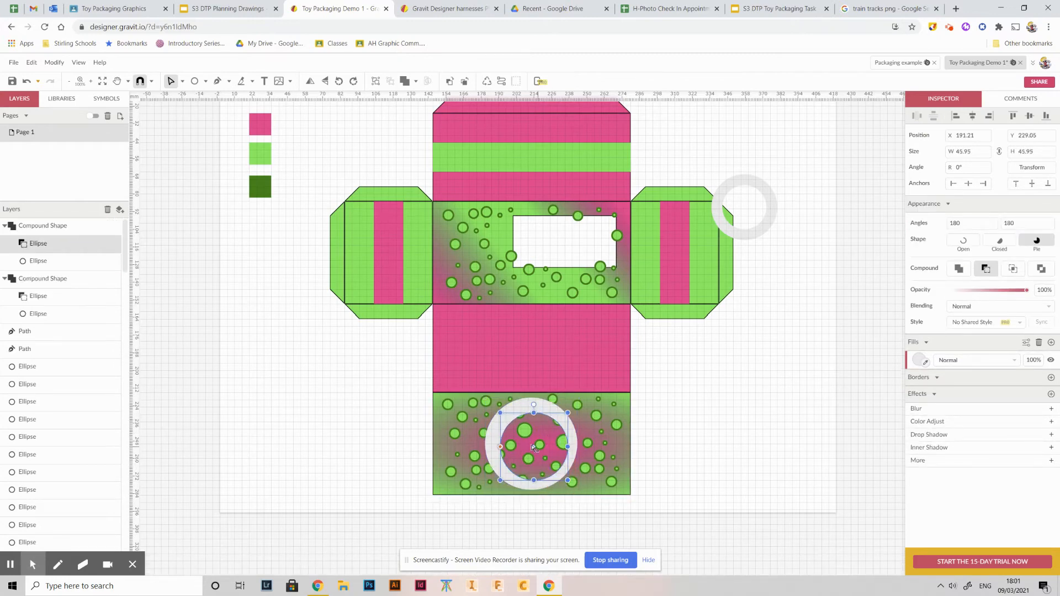
left_click_drag(532, 446, 530, 445)
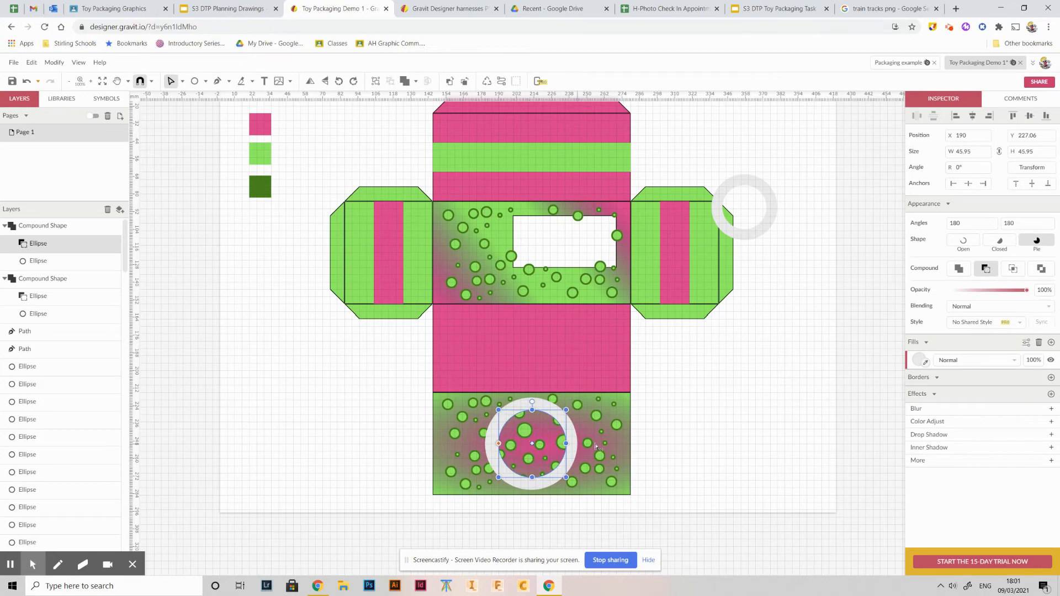
left_click(690, 429)
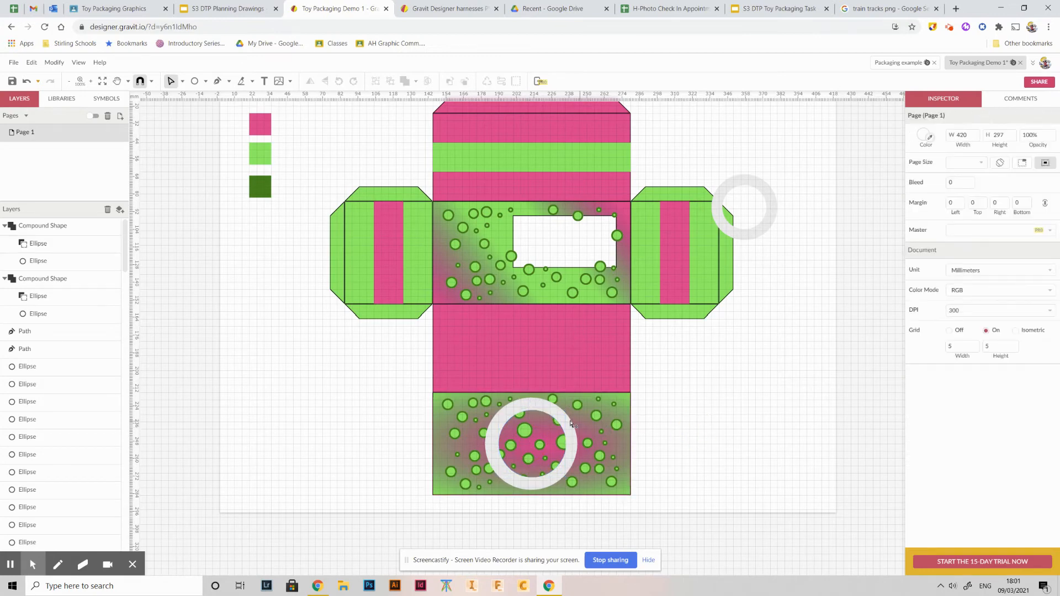
Try moving the large ring's outer circle off the net to X 330, Y 150, and undo the move.
left_click(527, 447)
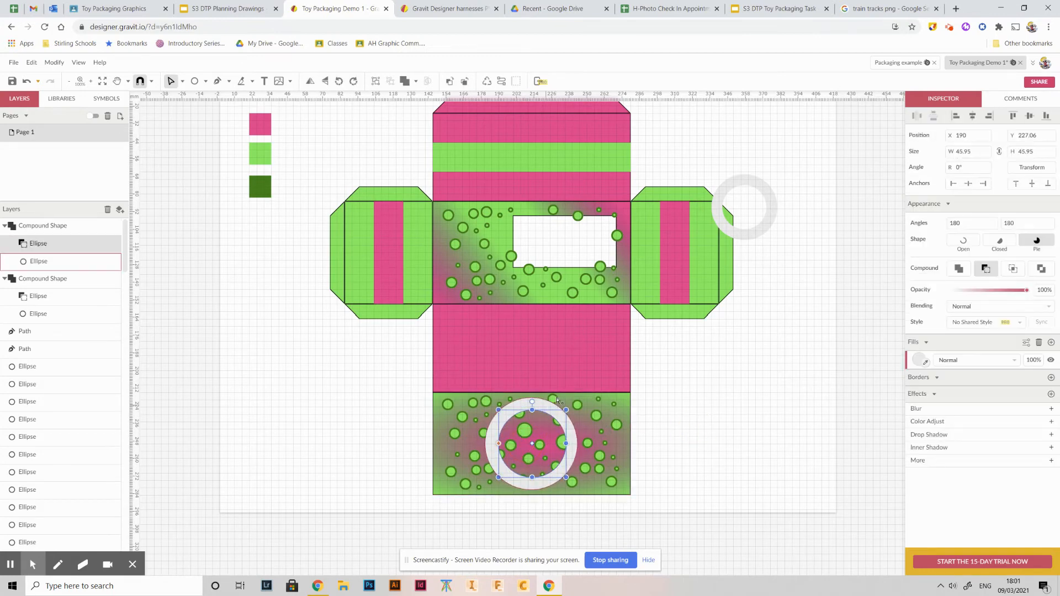
left_click(669, 409)
left_click_drag(555, 416, 778, 324)
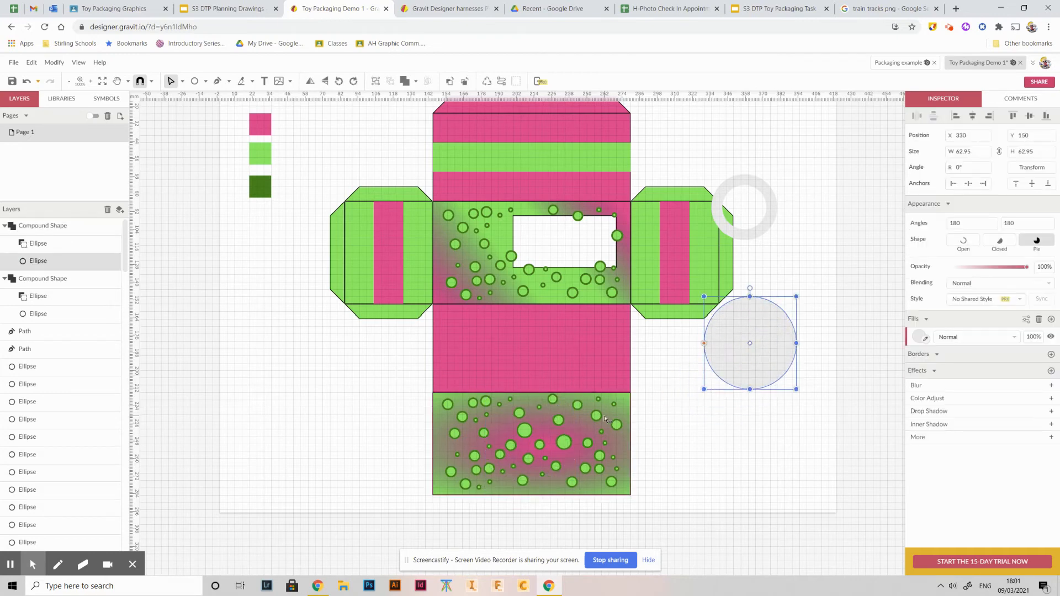
key("ctrl+z")
Fine-tune the position of the large ring's inner circle to about X 189, Y 227 so it is centred.
left_click(528, 432)
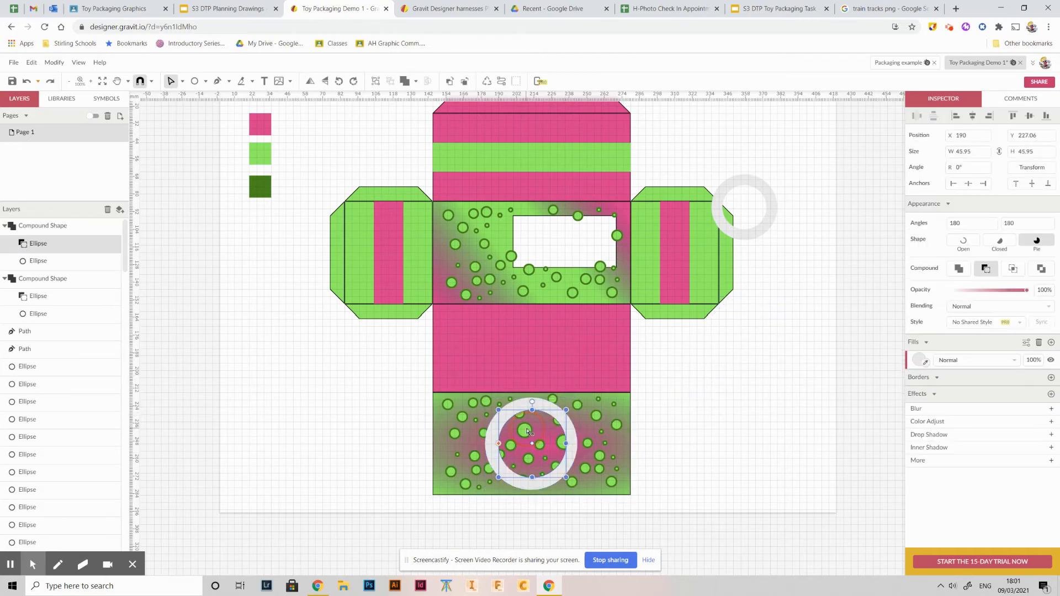
scroll(525, 434, "up", 2)
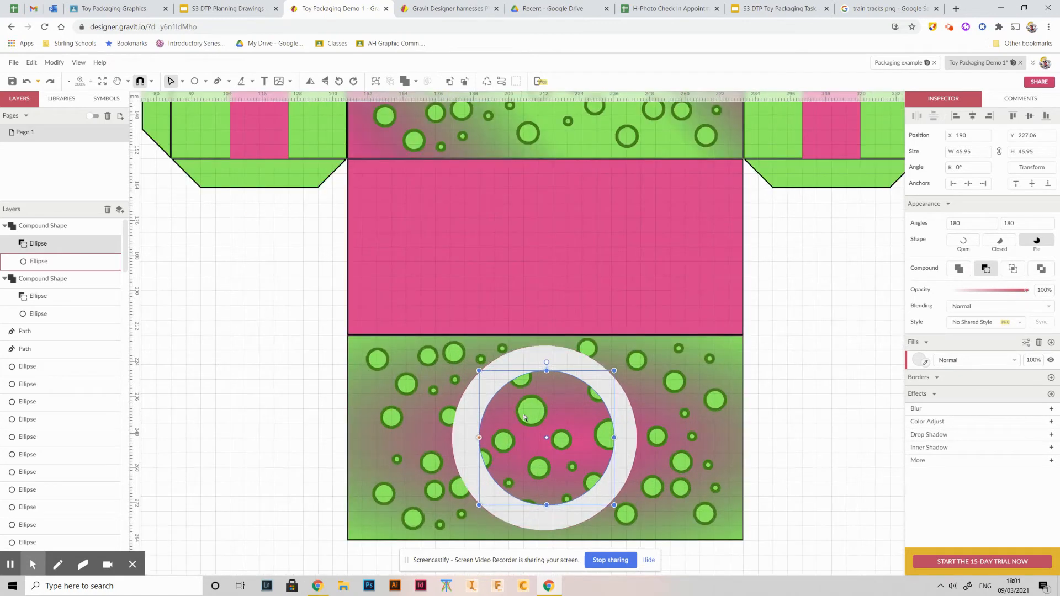
left_click_drag(528, 409, 524, 410)
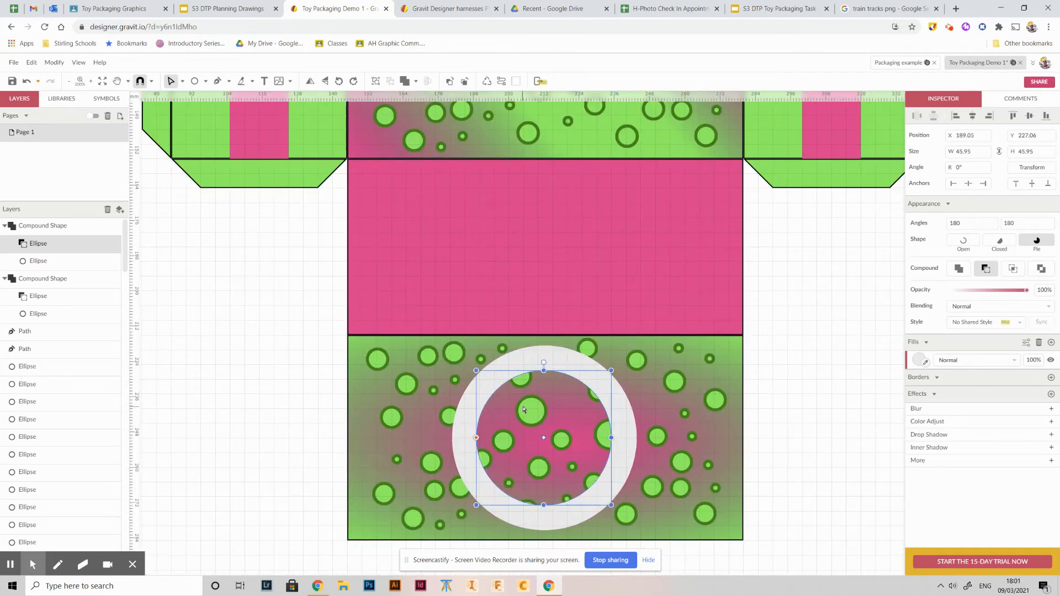
left_click(767, 408)
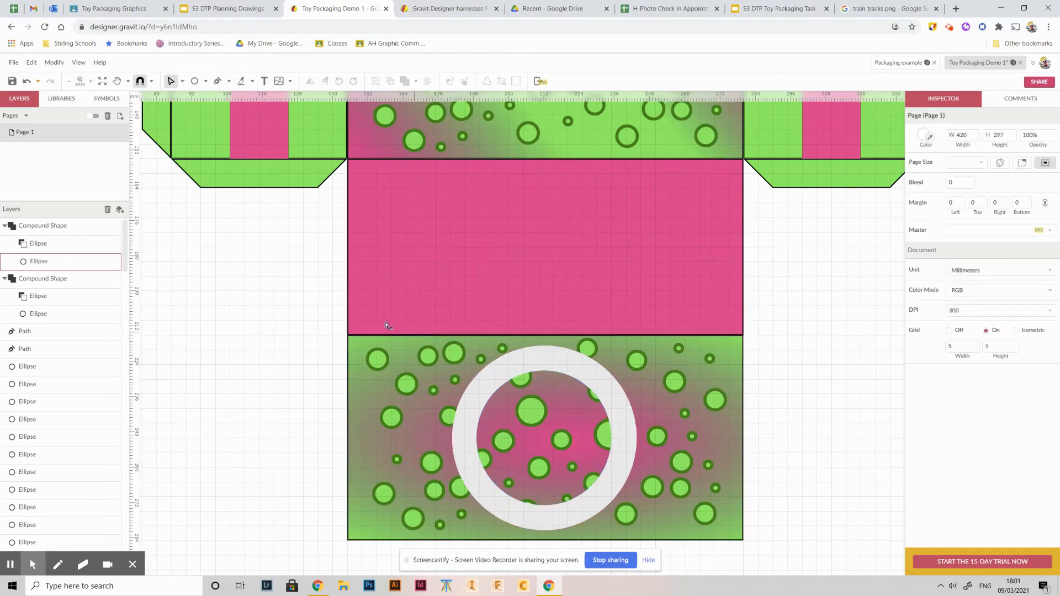
scroll(385, 326, "down", 3)
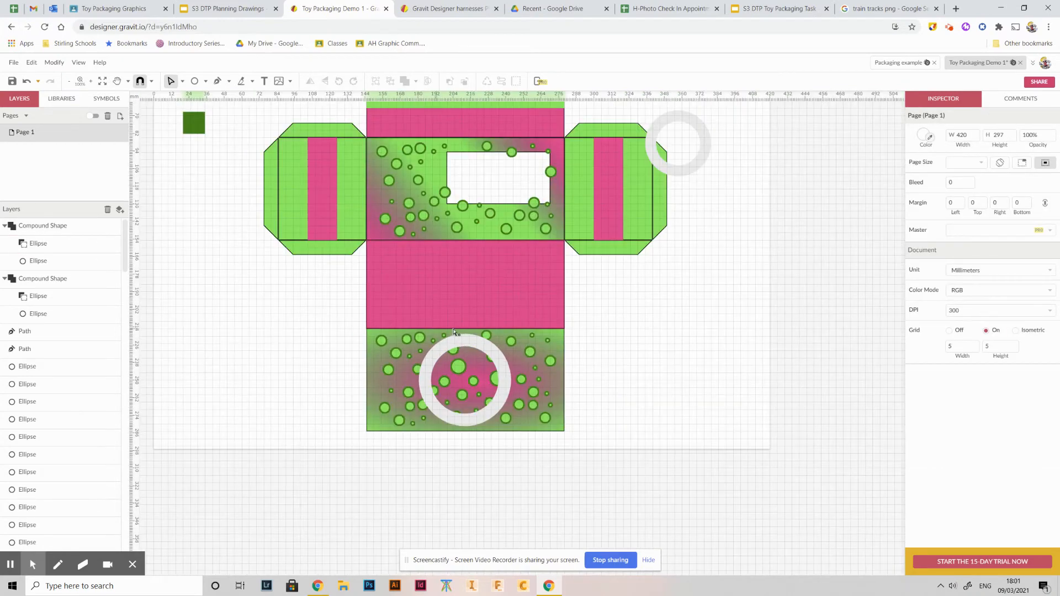
Check the working rough in the S3 DTP Planning Drawings slides and return to the Toy Packaging Demo 1 design.
left_click(240, 6)
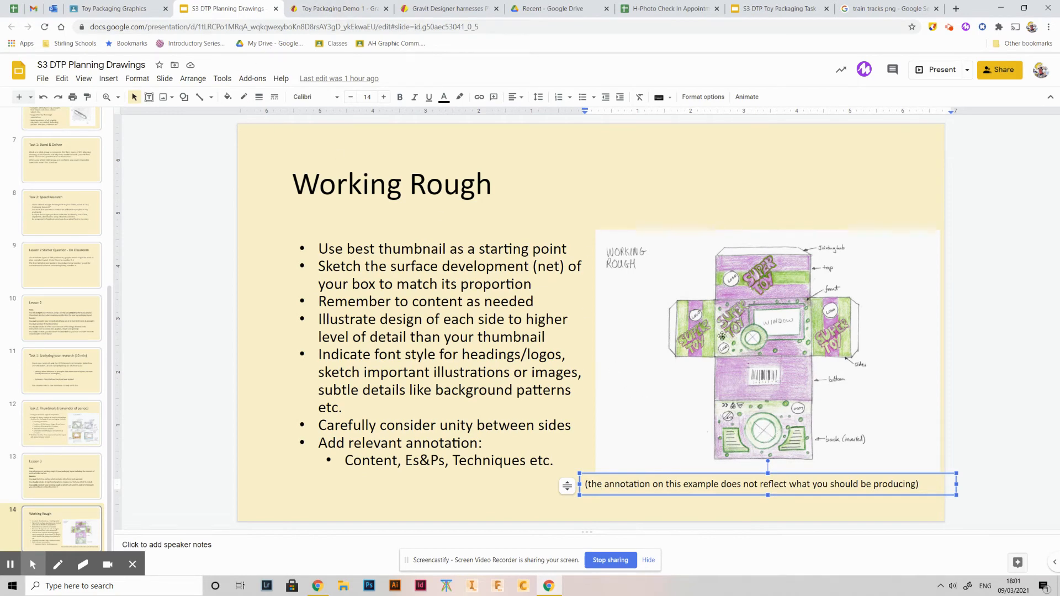
left_click(314, 5)
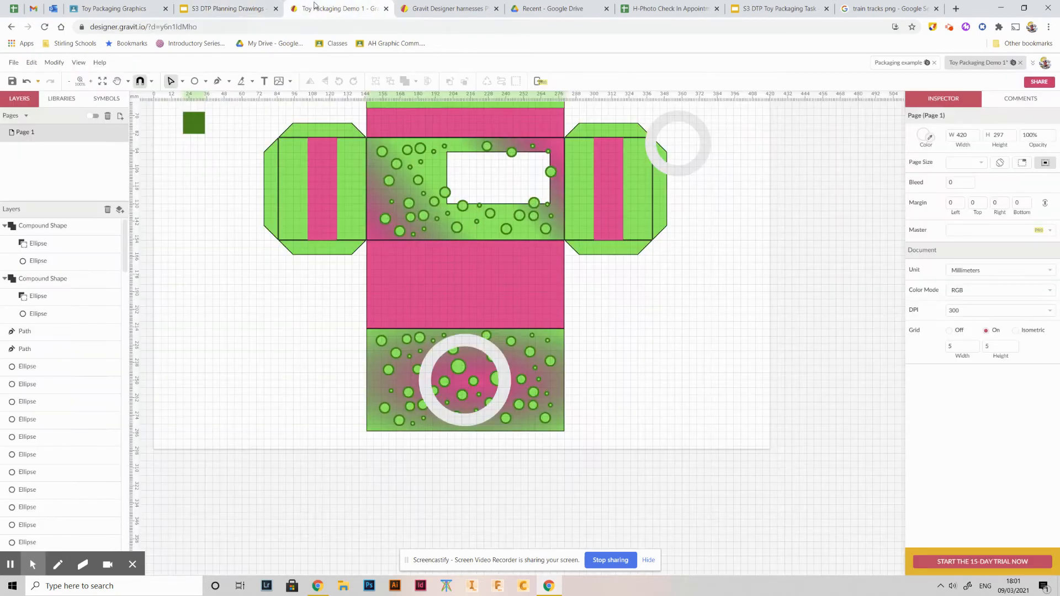
Try to scale both circles of the small ring together to about 41.5 × 41.5 mm.
left_click(687, 149)
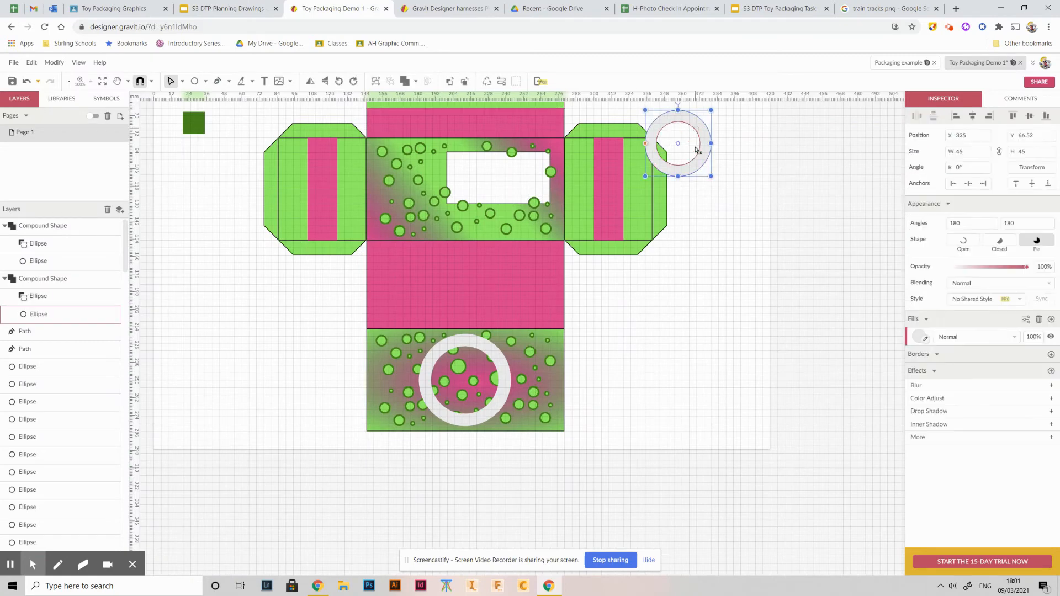
left_click(686, 149, "shift")
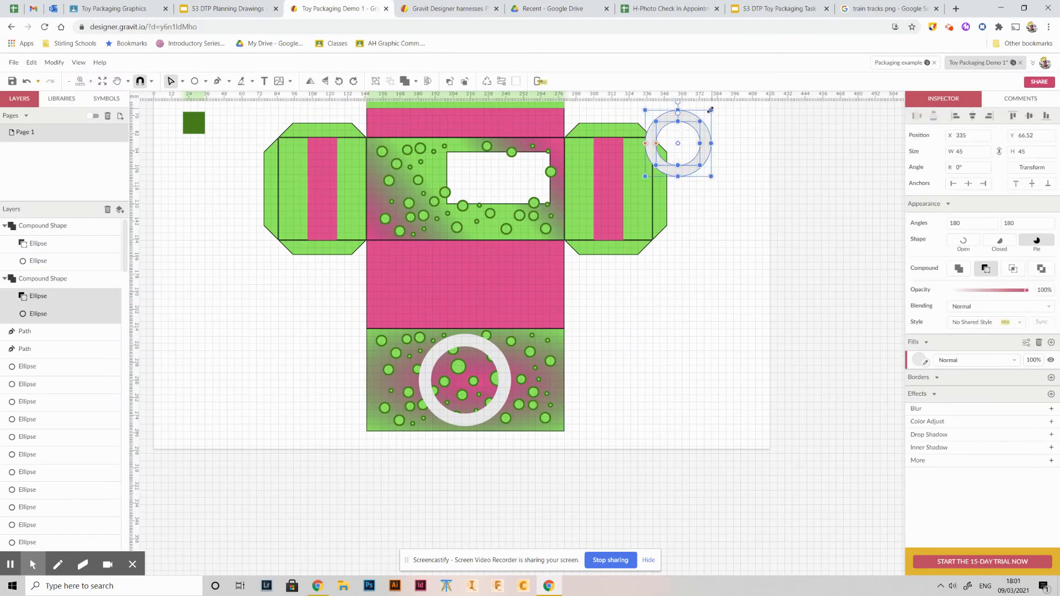
left_click_drag(712, 109, 704, 116)
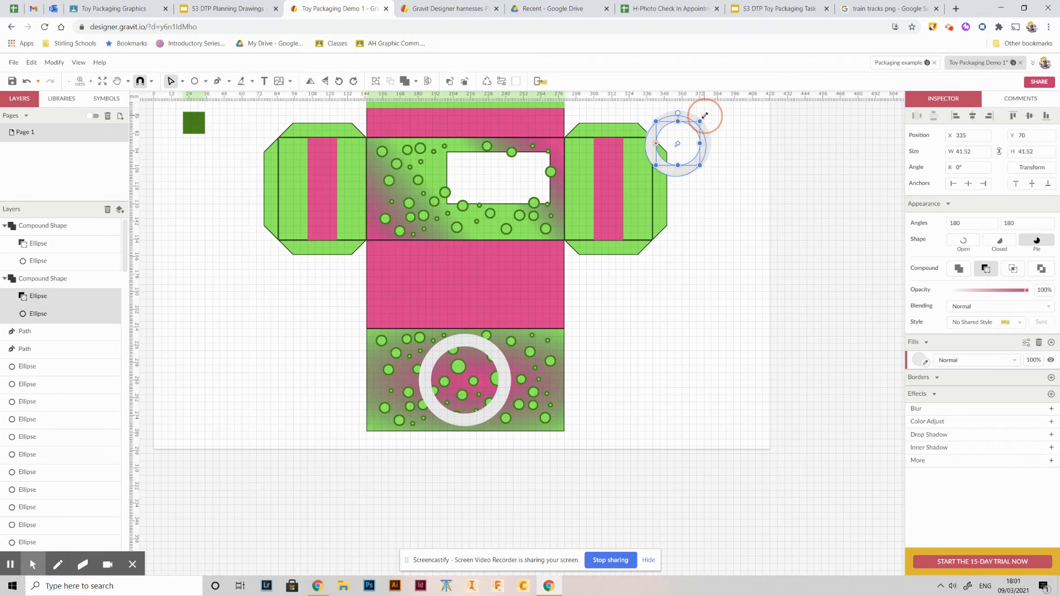
left_click(754, 145)
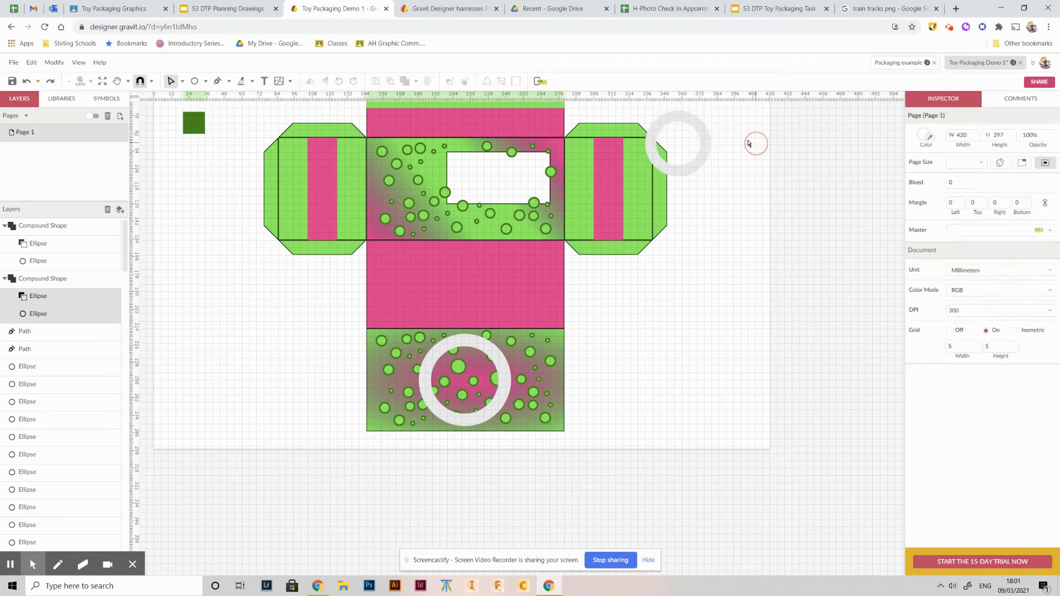
Try shrinking the small ring's outer circle alone to 37.5 mm and to 35 mm, undoing each resize.
left_click(699, 124)
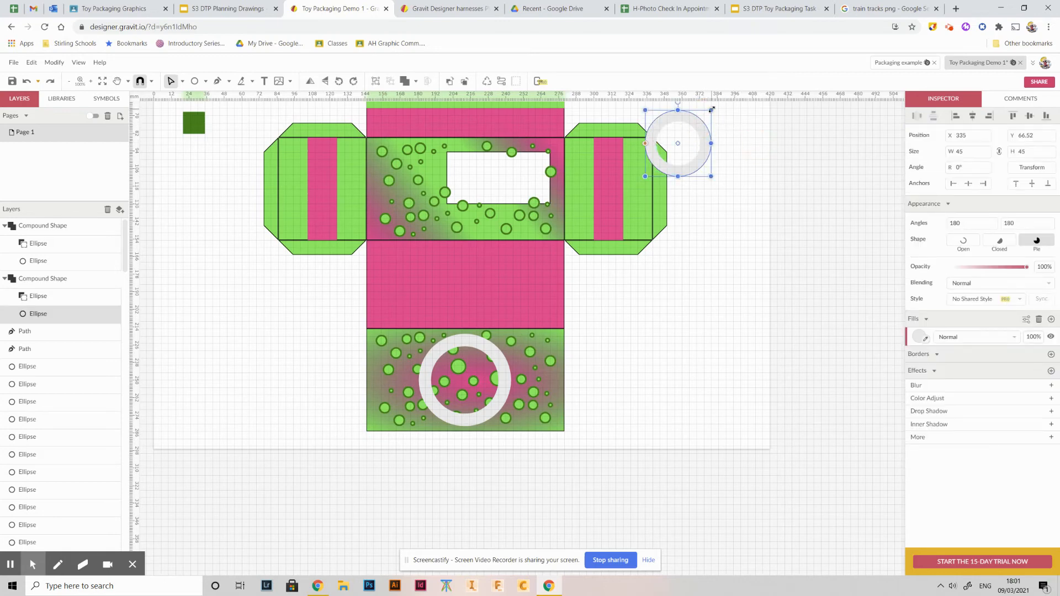
left_click_drag(711, 110, 699, 121)
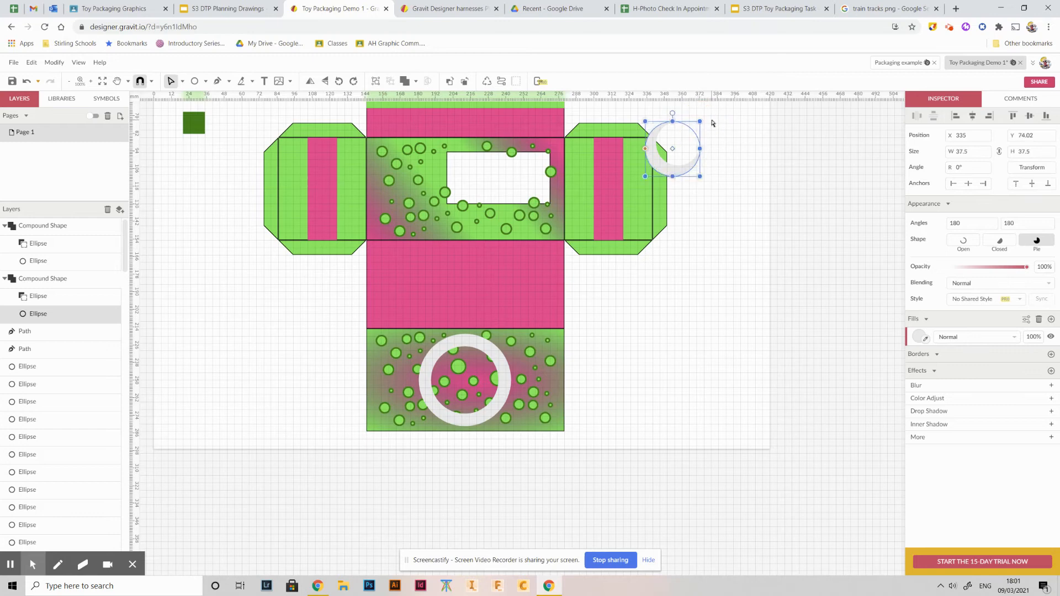
key("ctrl+z")
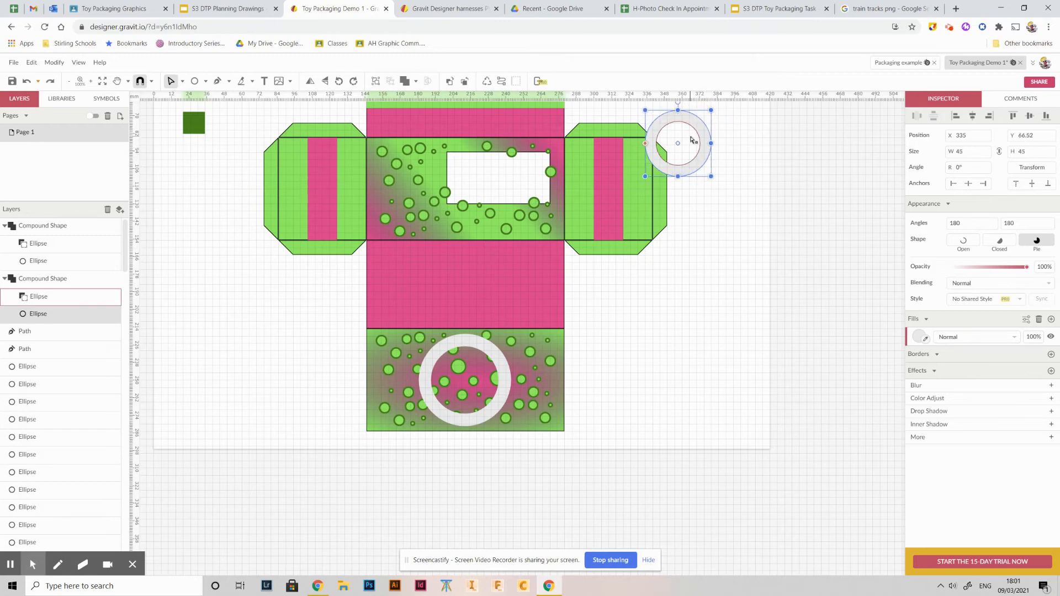
left_click(745, 134)
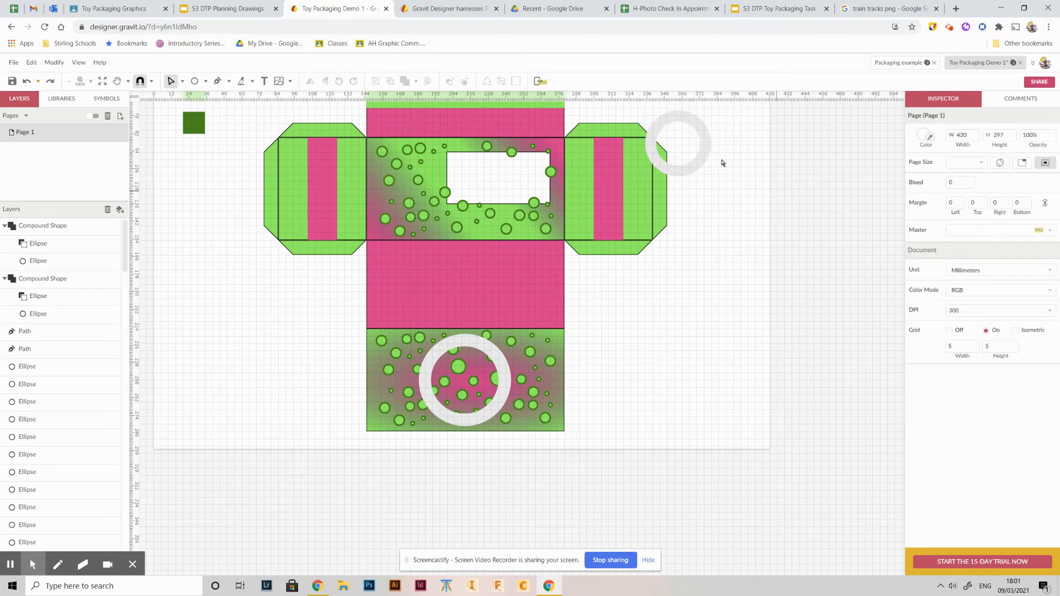
left_click(704, 128)
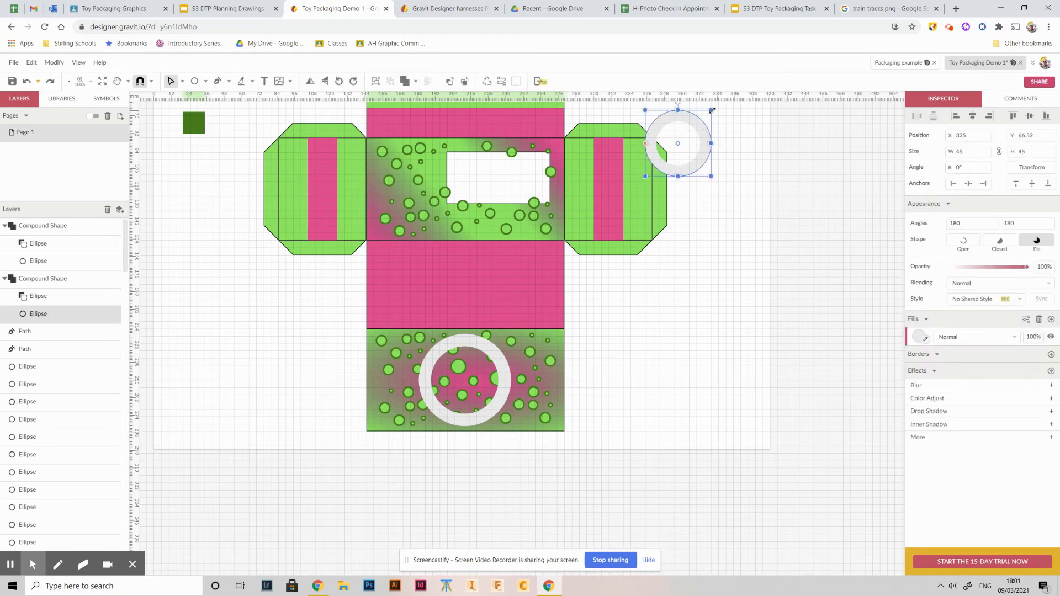
left_click_drag(711, 110, 697, 126)
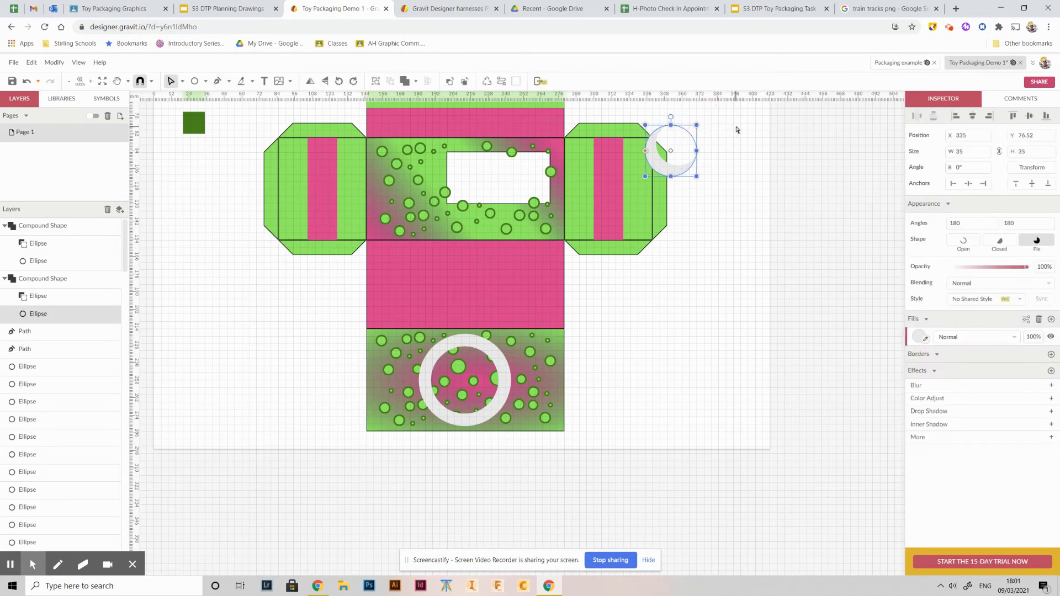
key("ctrl+z")
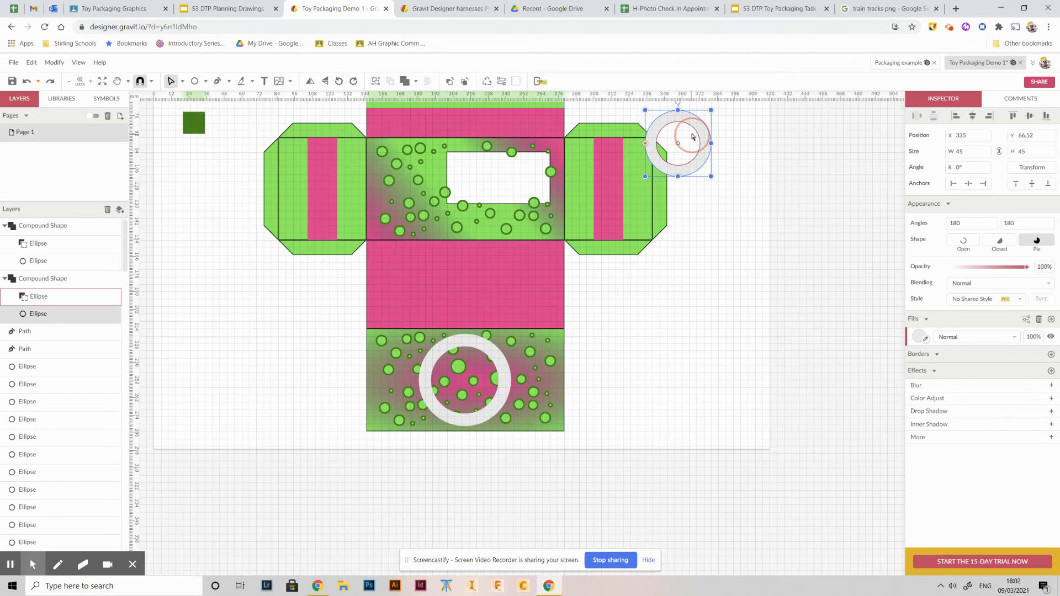
Try shrinking the small ring's inner circle alone to about 24 × 24 mm.
left_click(692, 136)
left_click_drag(699, 121, 689, 130)
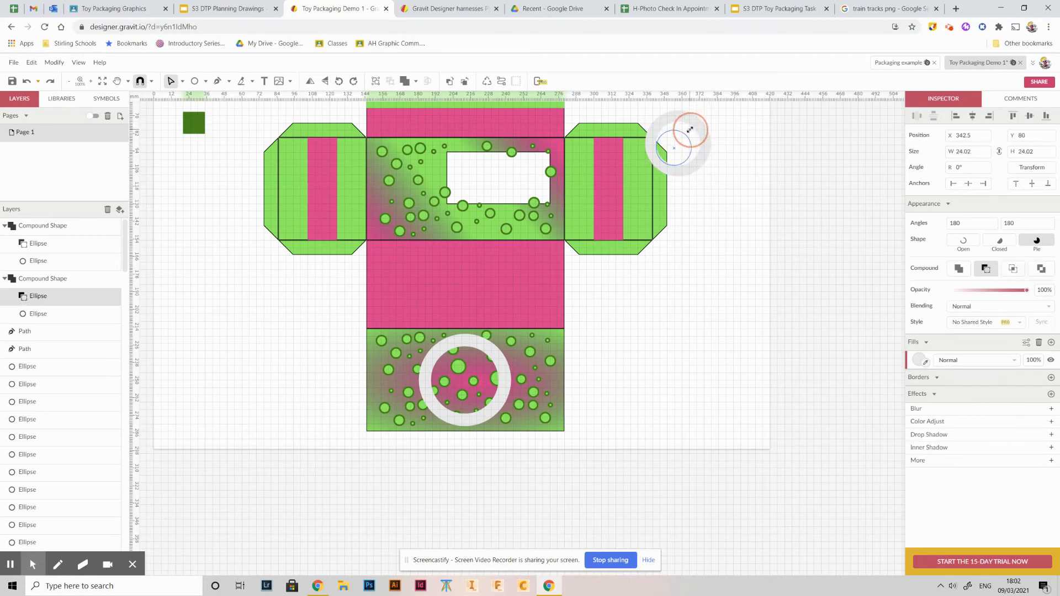
left_click(736, 145)
left_click_drag(738, 181, 635, 106)
left_click(756, 169)
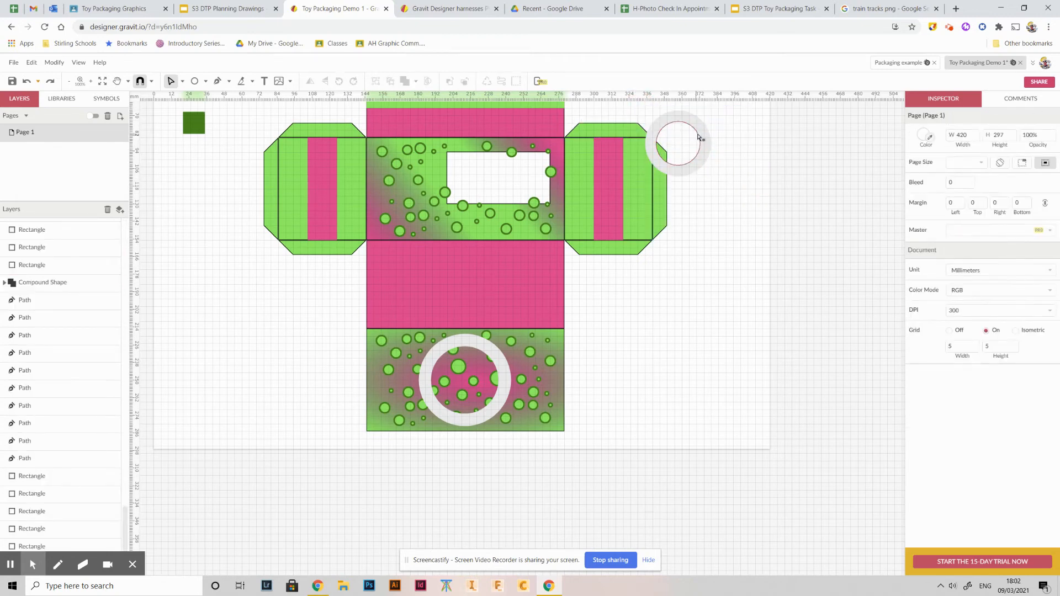
scroll(677, 162, "up", 3)
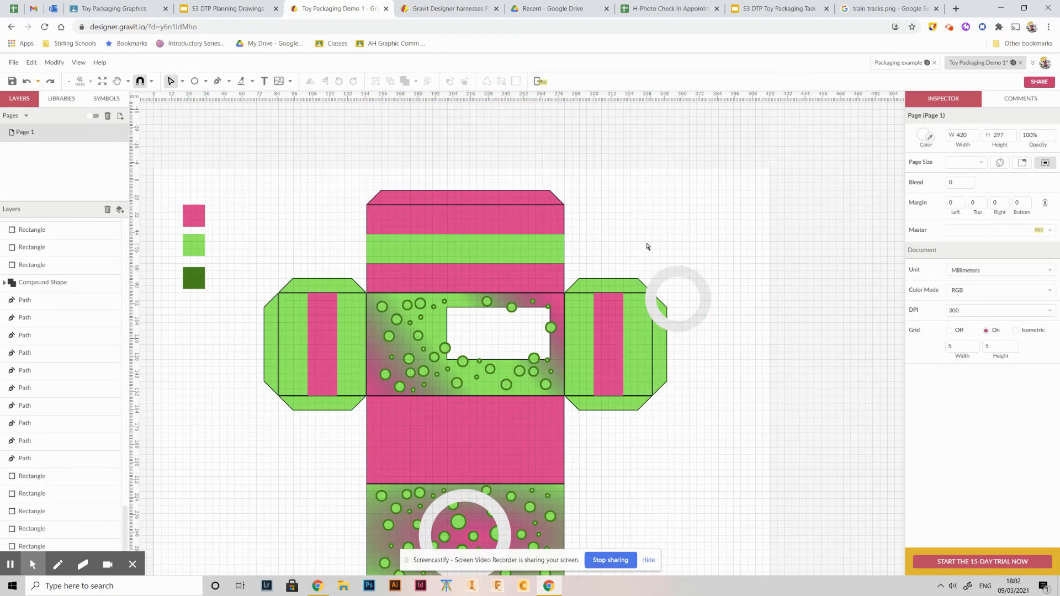
left_click_drag(645, 243, 739, 327)
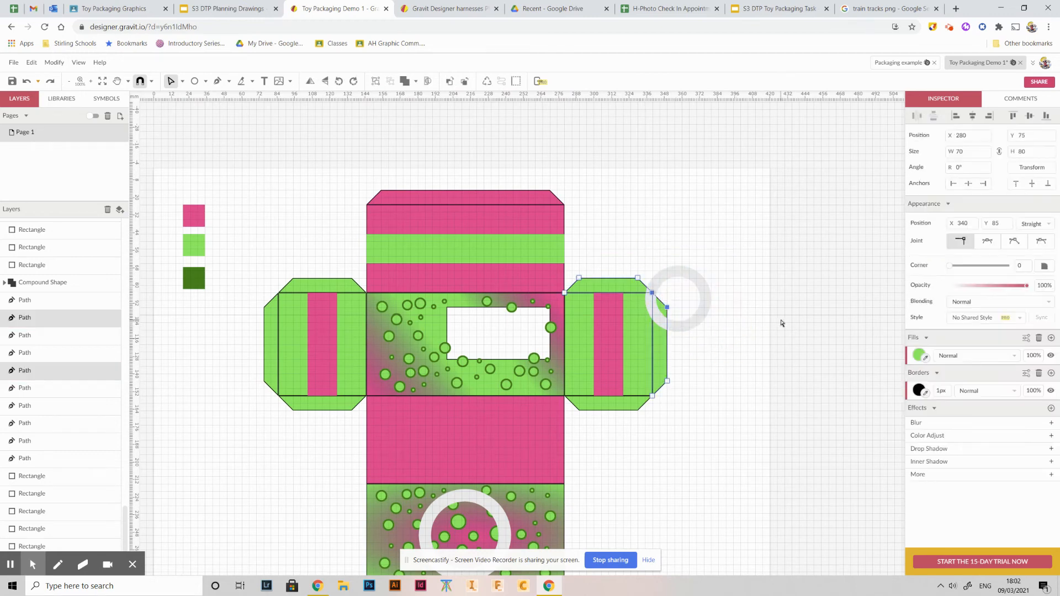
left_click(751, 314)
left_click(707, 283)
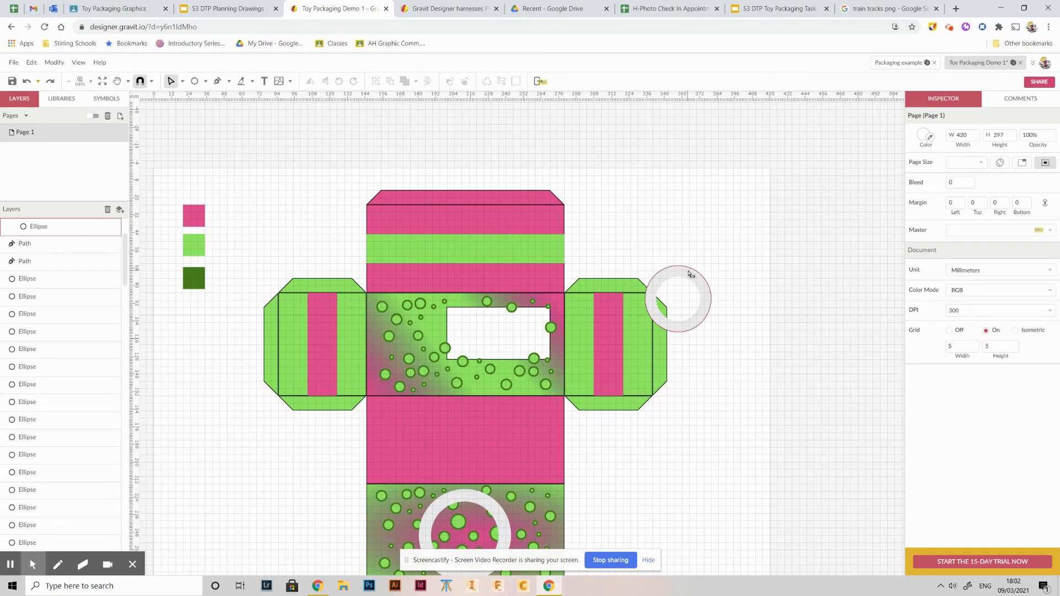
Move the small ring clear of the net, placing its outer circle at X 350, Y 35 and its inner circle at X 357.5, Y 42.5.
left_click_drag(692, 271, 712, 224)
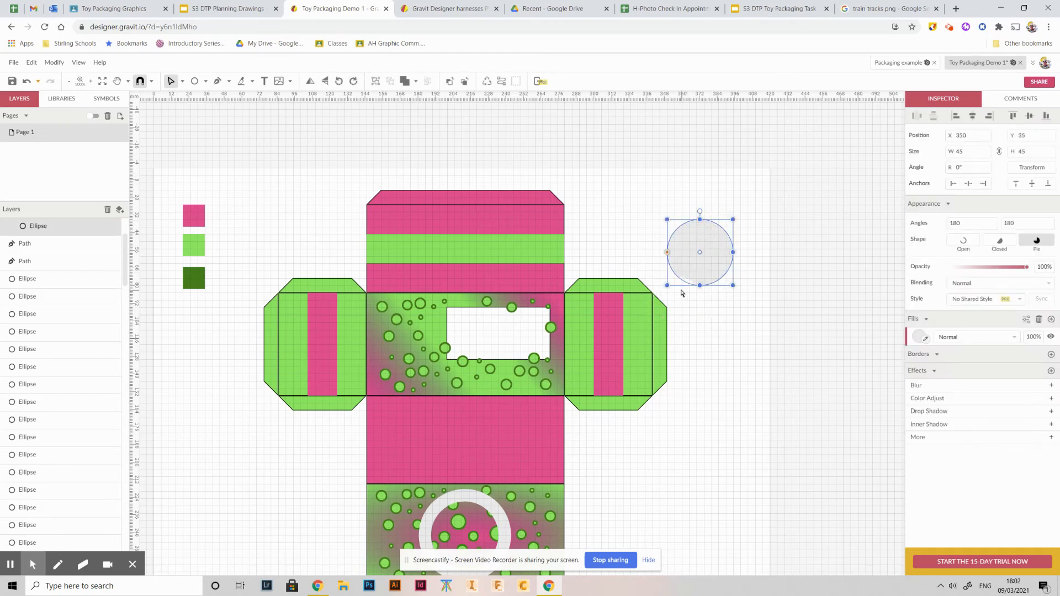
left_click_drag(689, 280, 712, 236)
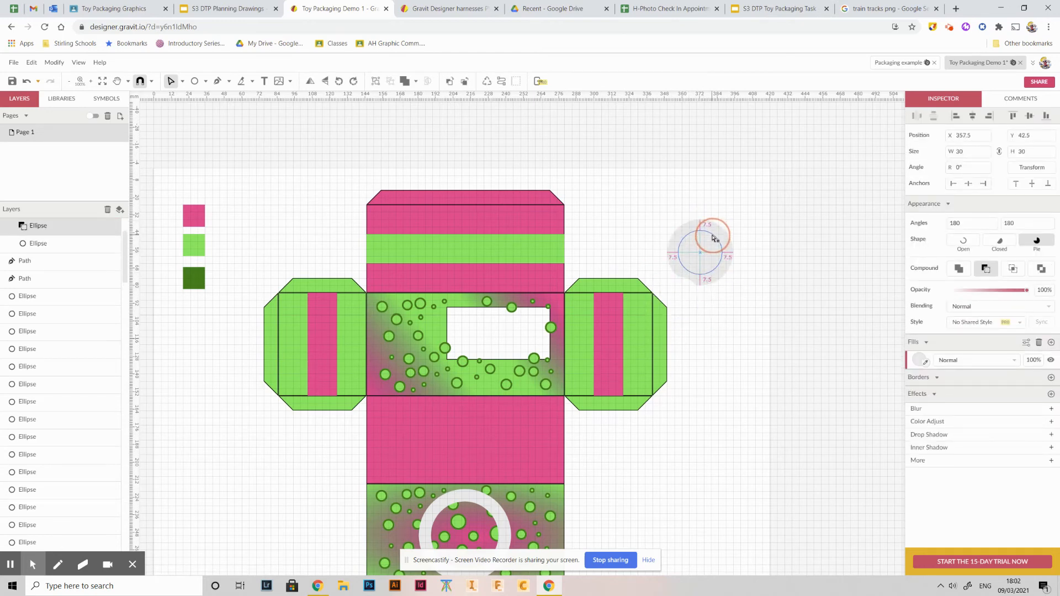
left_click(797, 243)
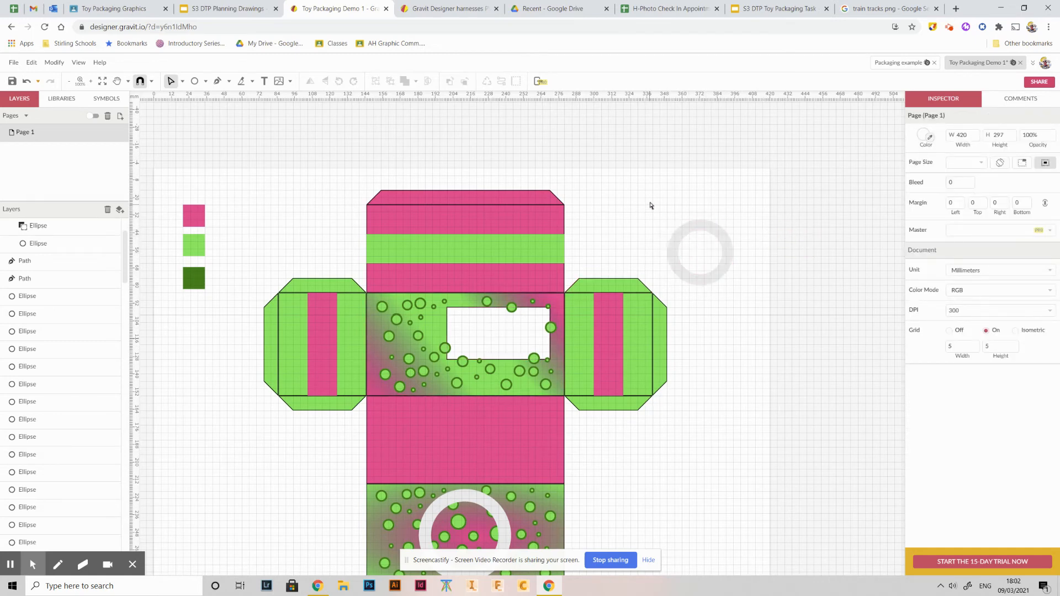
Select the whole small ring without the side flap paths and set its size to 35 × 35 mm.
left_click_drag(669, 195, 752, 296)
left_click_drag(651, 189, 759, 296)
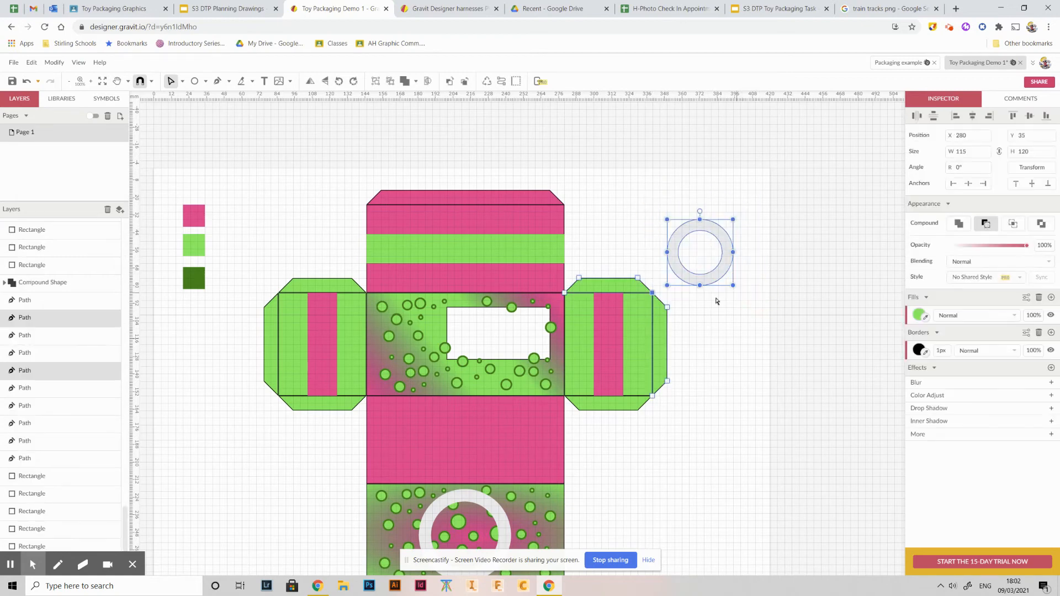
left_click(662, 328, "shift")
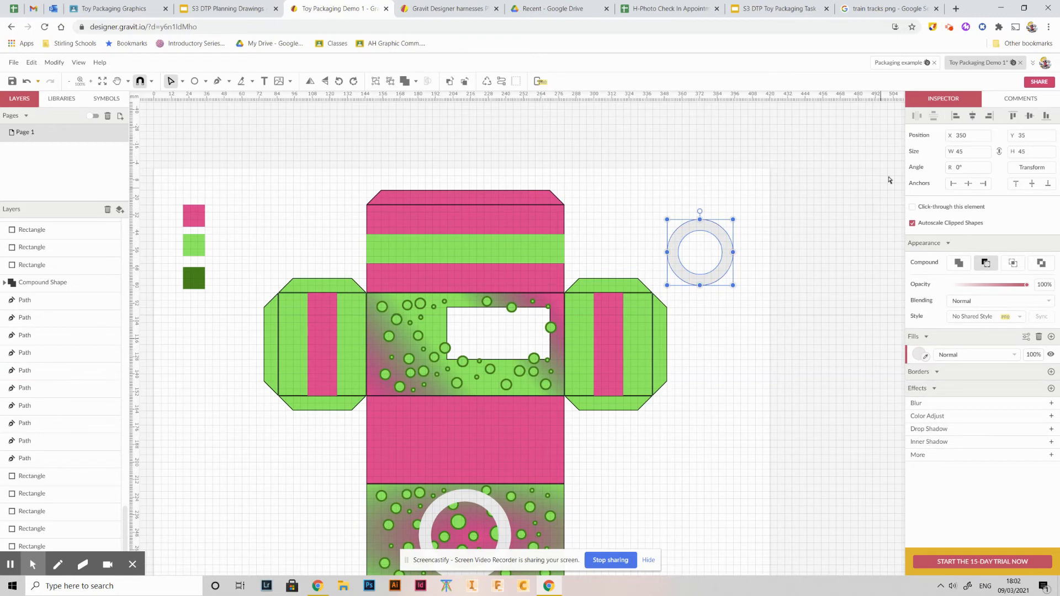
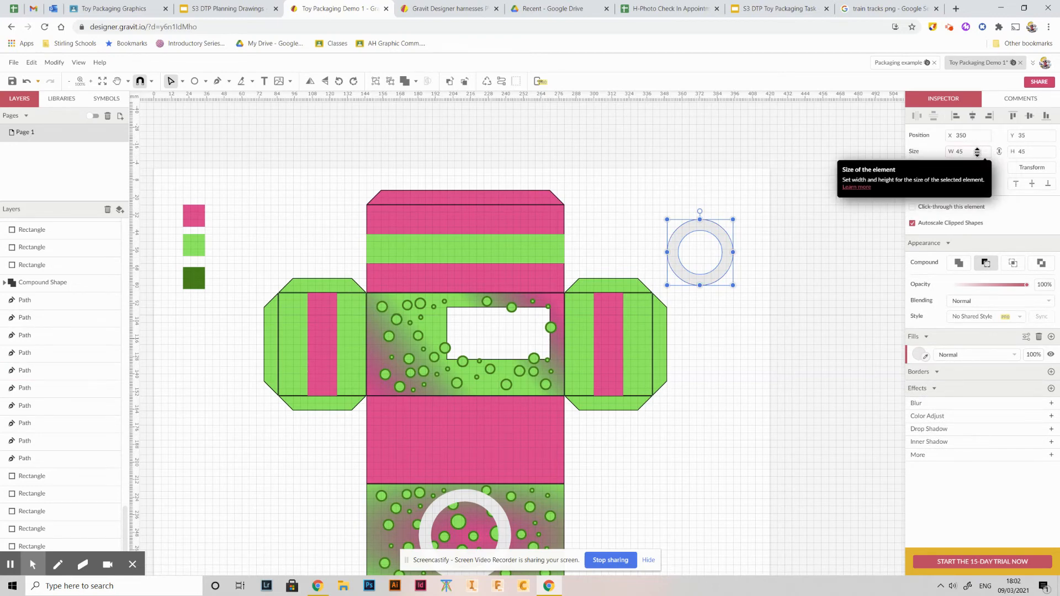
mouse_move(973, 152)
left_mouse_down()
mouse_move(976, 164)
mouse_move(972, 156)
left_mouse_up()
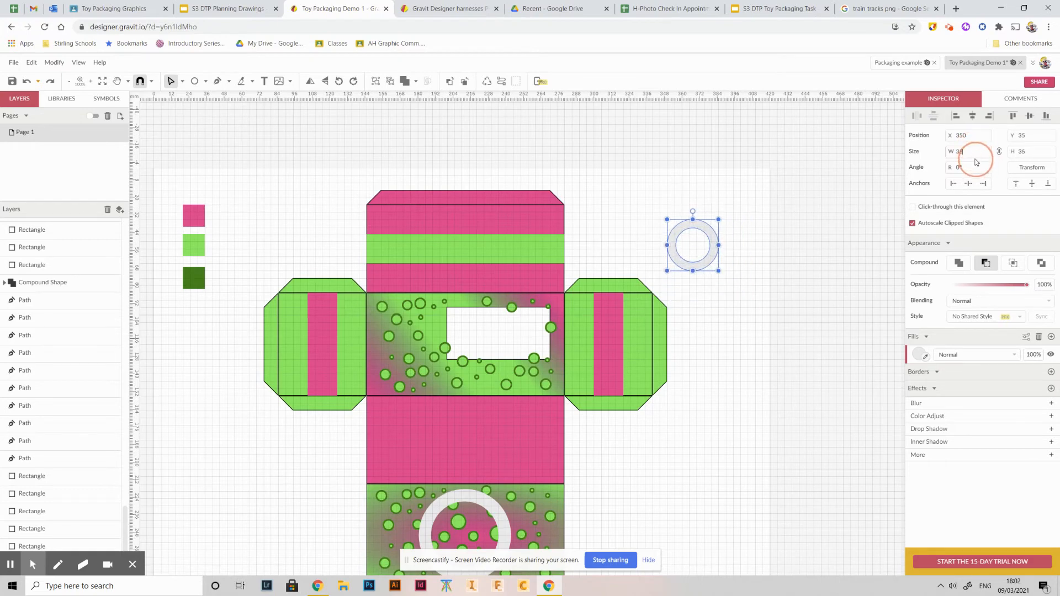
left_click(769, 248)
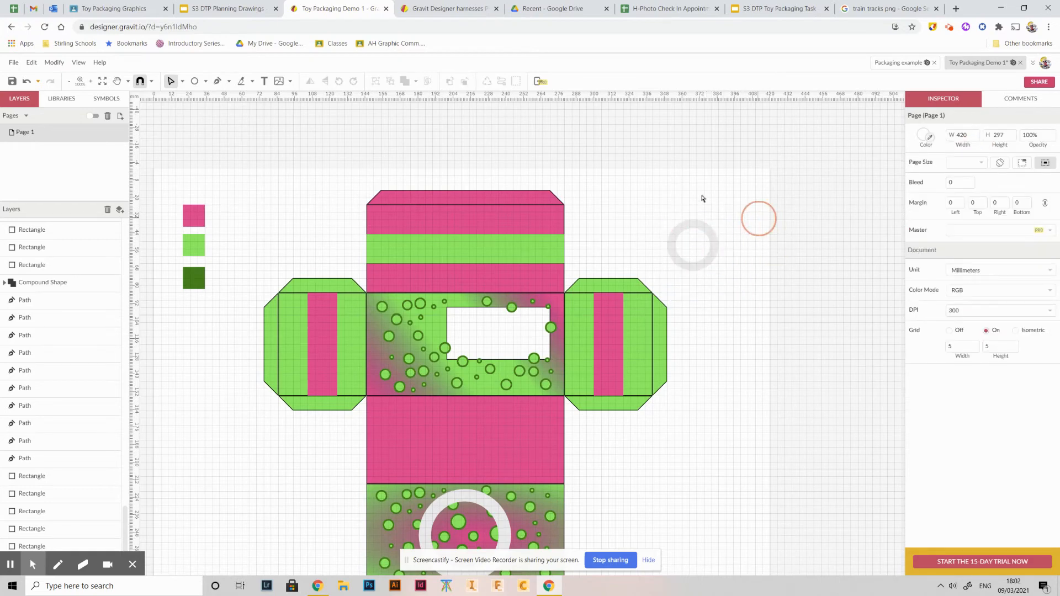
Try moving the small ring onto the front panel over the window's lower corner, and undo the move.
left_click_drag(650, 188, 725, 249)
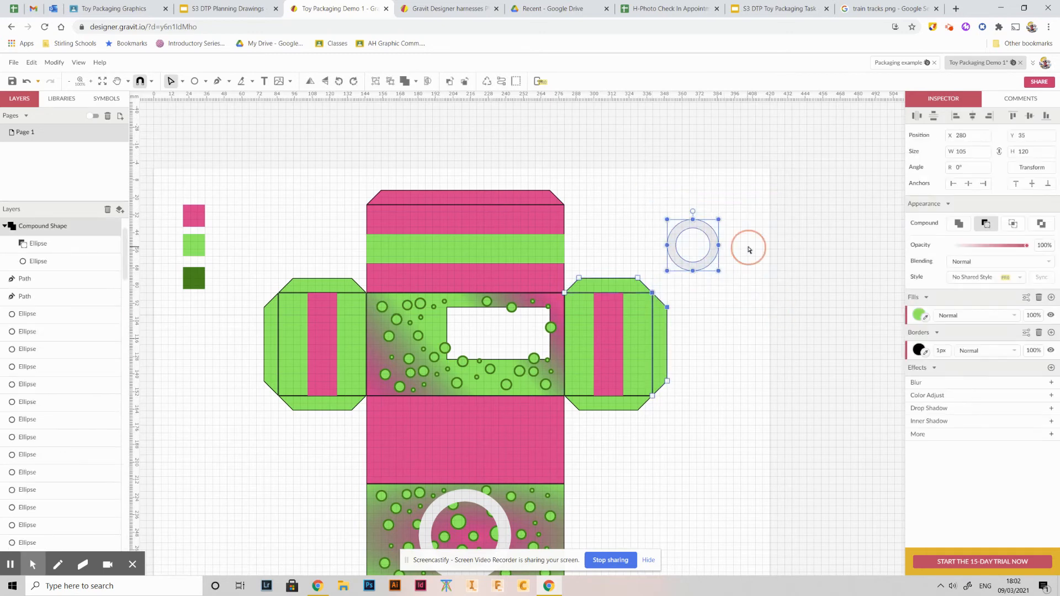
left_click(749, 250)
left_click_drag(659, 201, 725, 258)
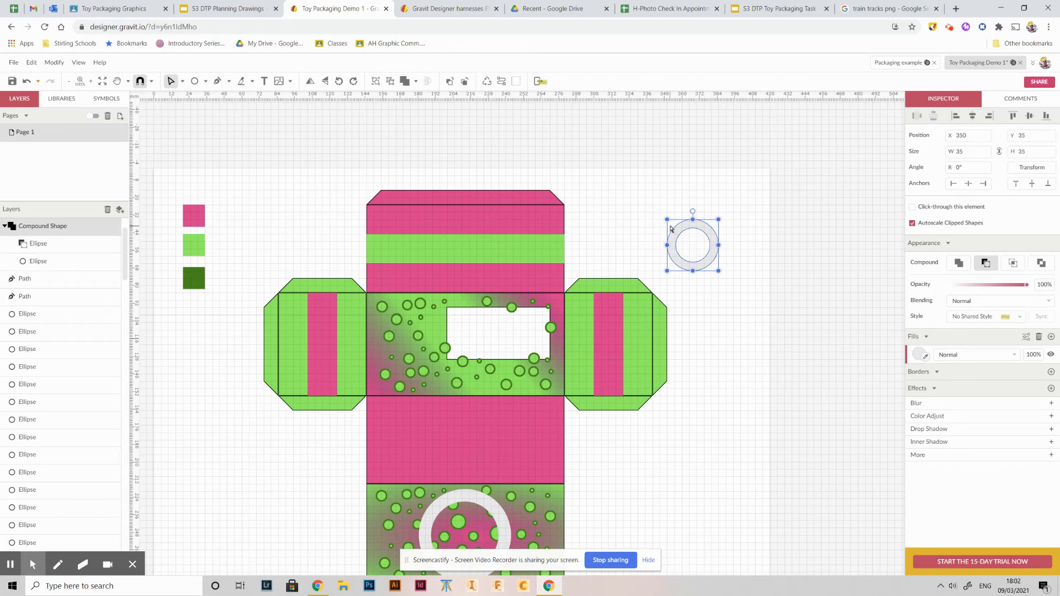
left_click_drag(670, 226, 622, 259)
left_click_drag(654, 207, 458, 374)
left_click(686, 245)
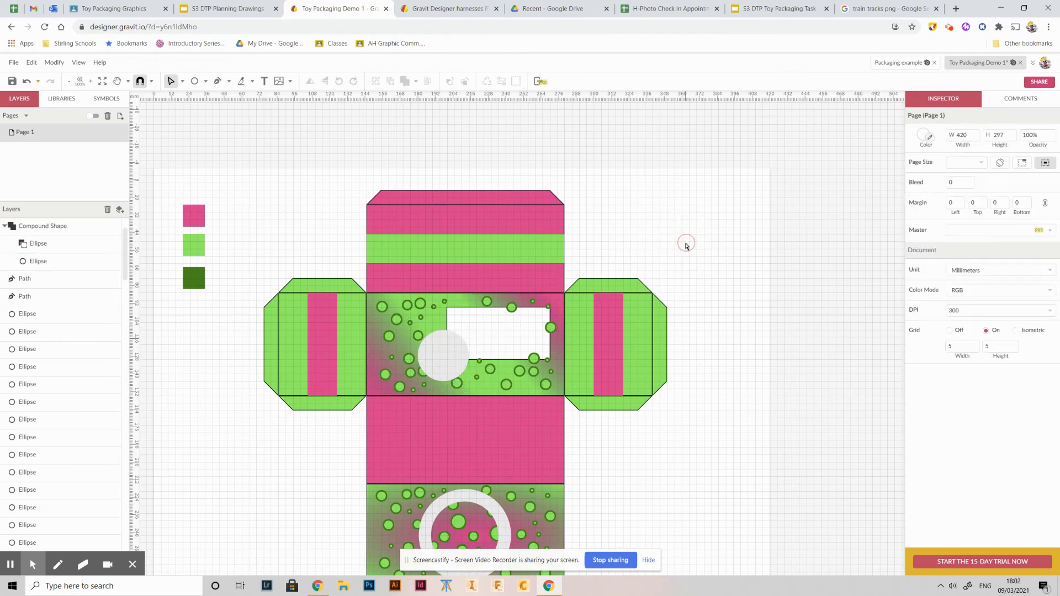
key("ctrl+z")
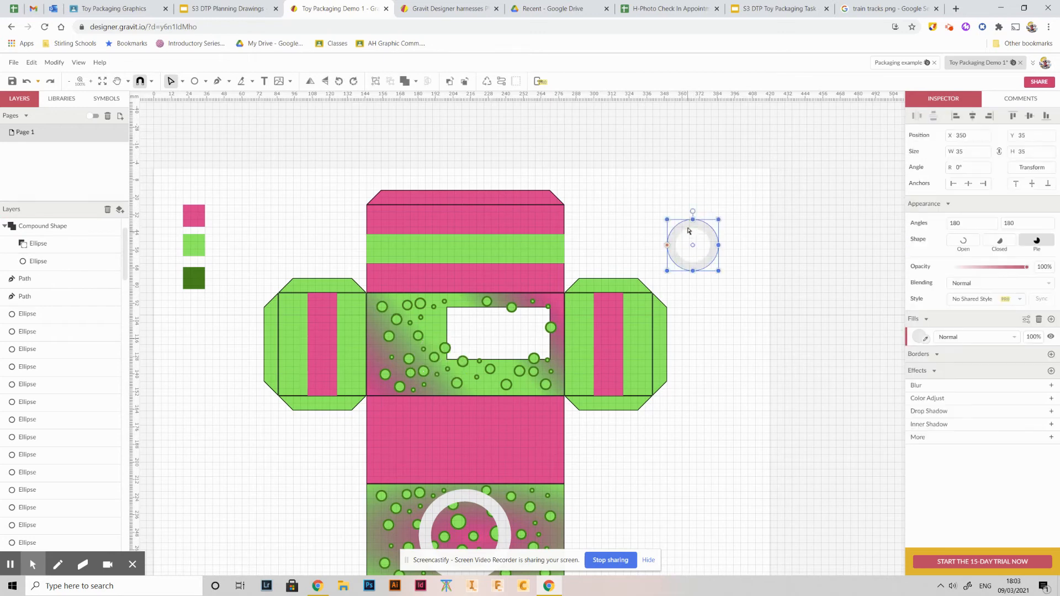
Enlarge the small ring beside the net to 36 × 36 mm.
left_click(710, 255)
left_click(745, 285)
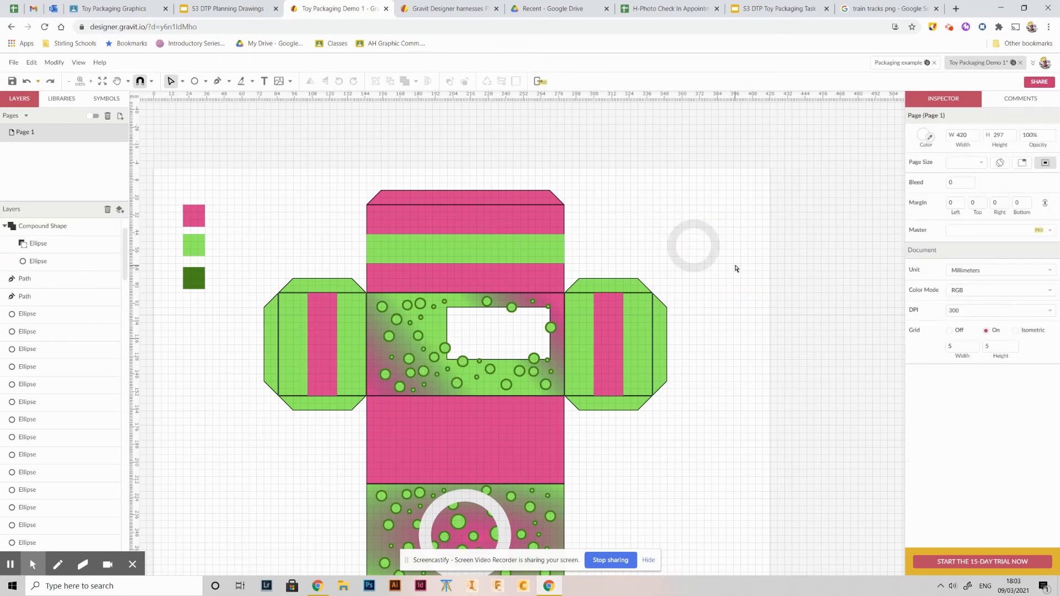
left_click(716, 250)
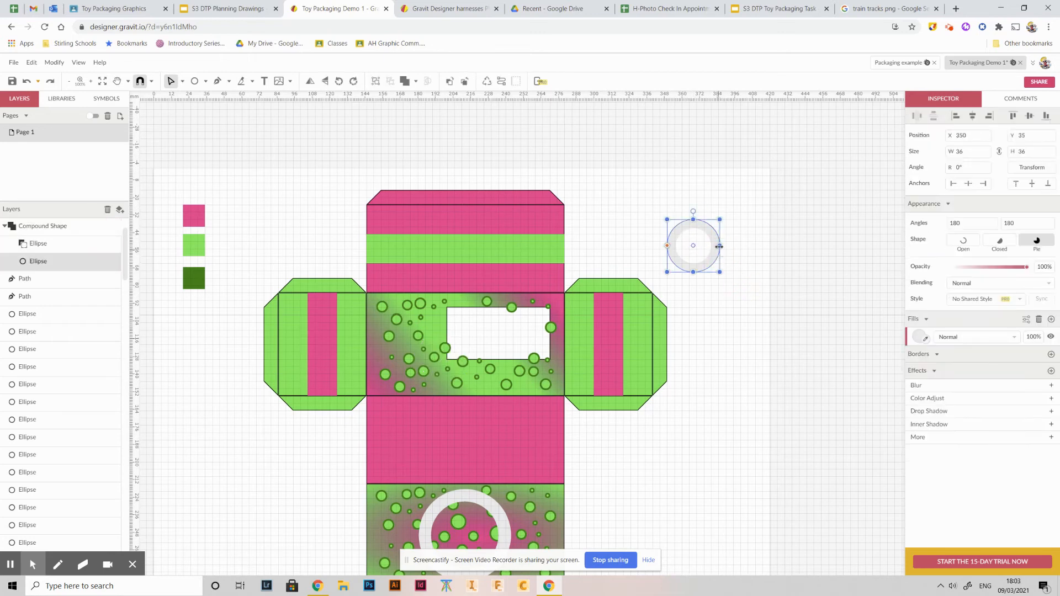
Select the whole small ring beside the net and group it.
left_click(749, 251)
left_click_drag(656, 203, 753, 272)
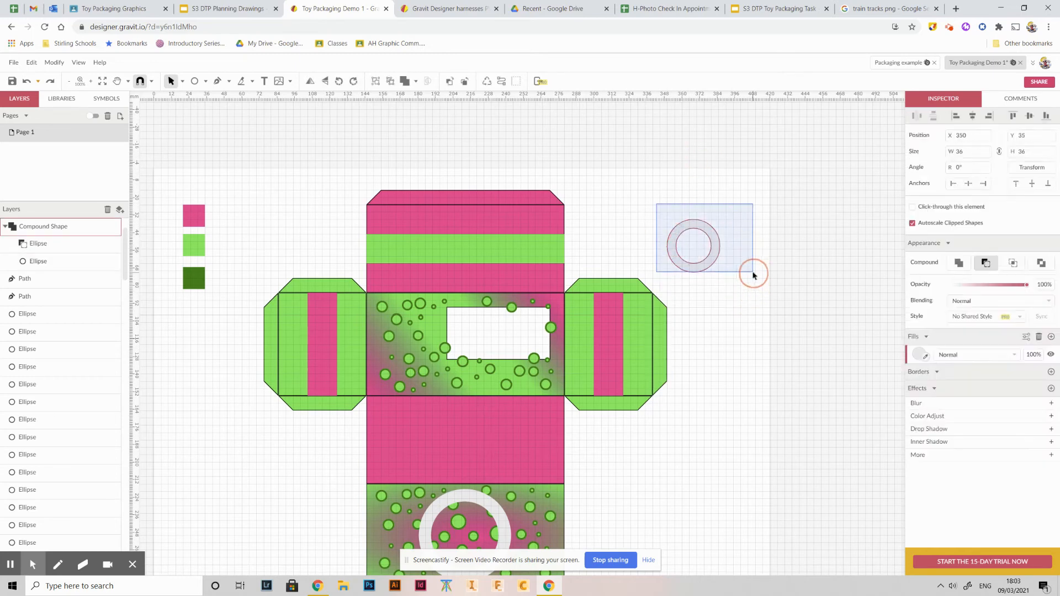
right_click(711, 232)
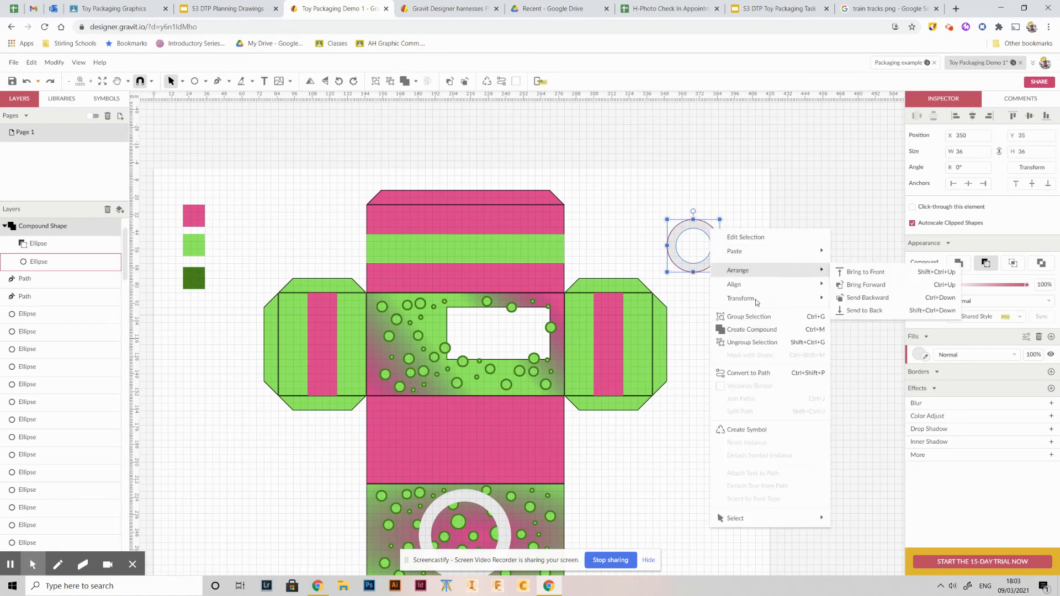
left_click(759, 317)
left_click(746, 275)
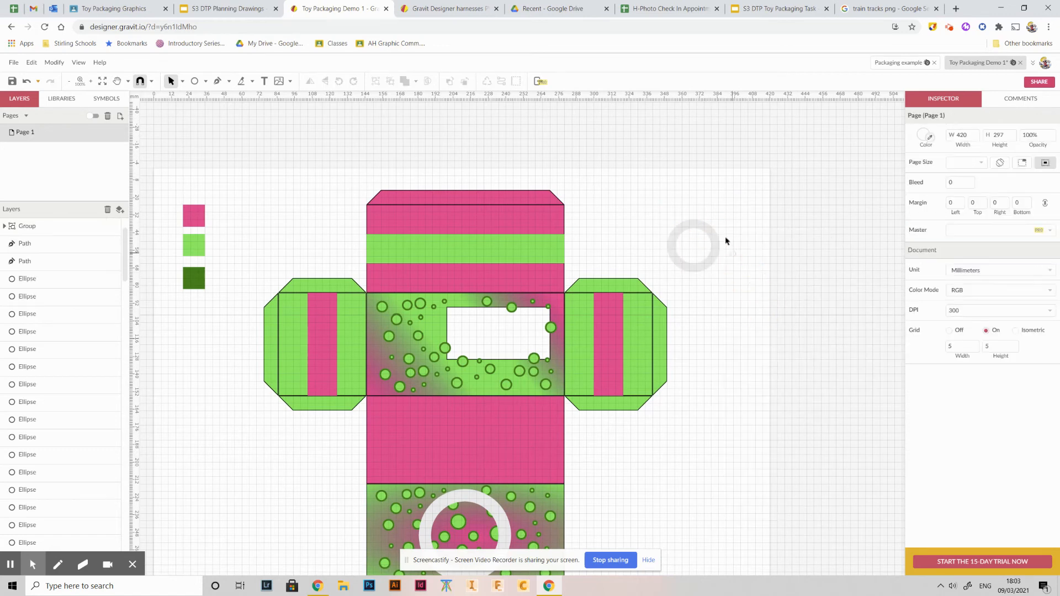
Move the grouped small ring onto the front panel so it overlaps the window's lower-left corner.
left_click_drag(713, 240, 459, 349)
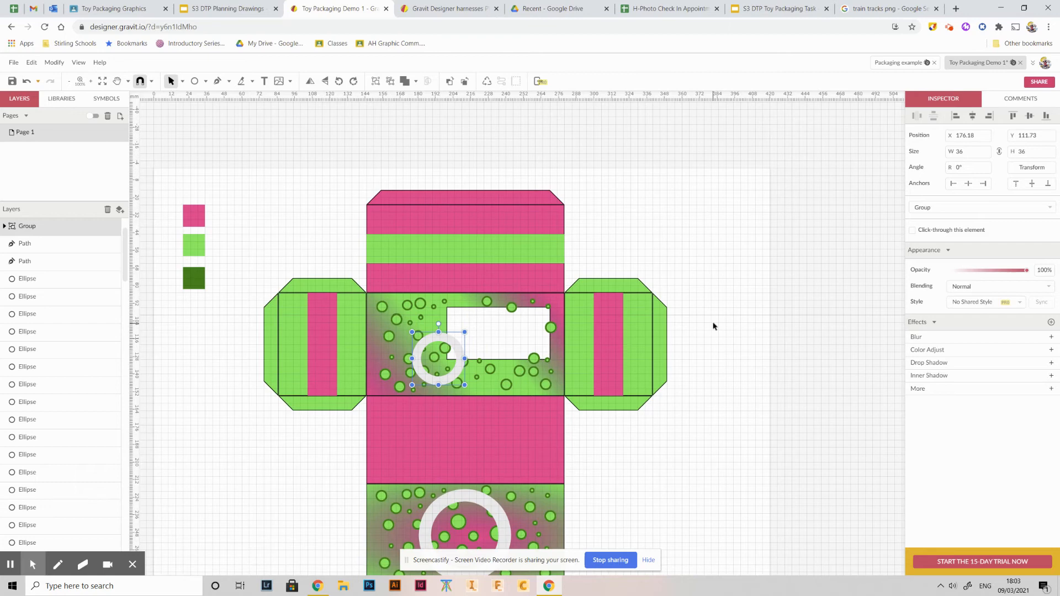
scroll(711, 354, "down", 2)
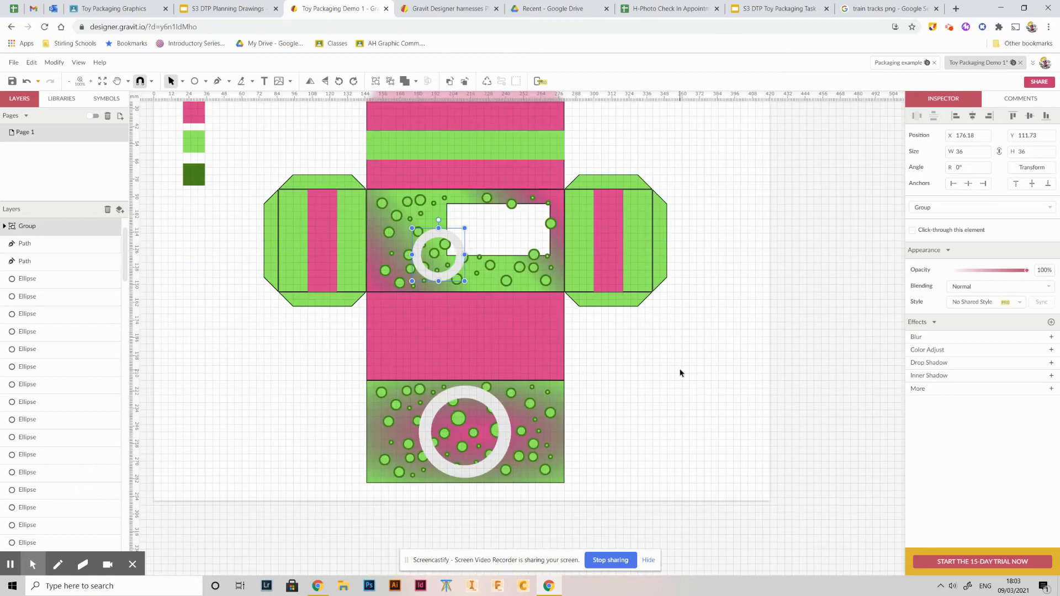
scroll(663, 373, "up", 1)
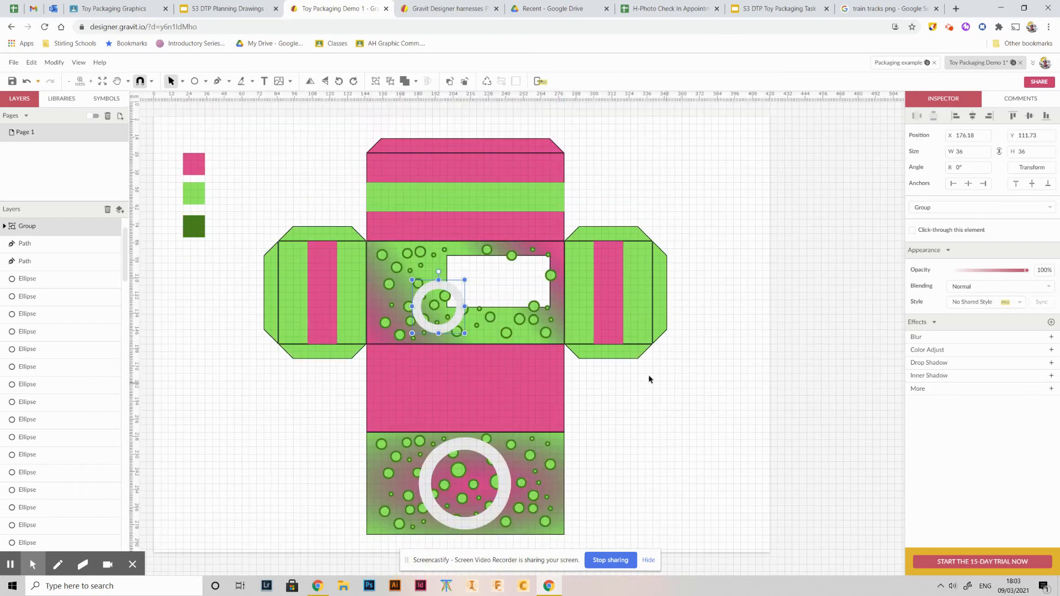
Draw a rectangle slightly larger than the front panel window, about 80 × 46 mm, and move it beside the net.
left_click(481, 450)
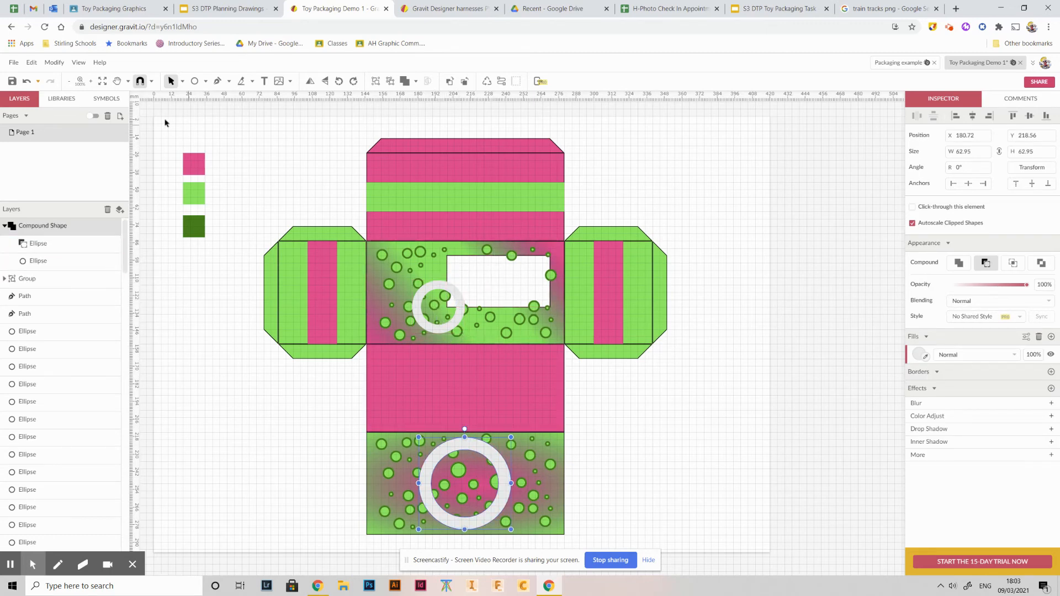
left_click(206, 82)
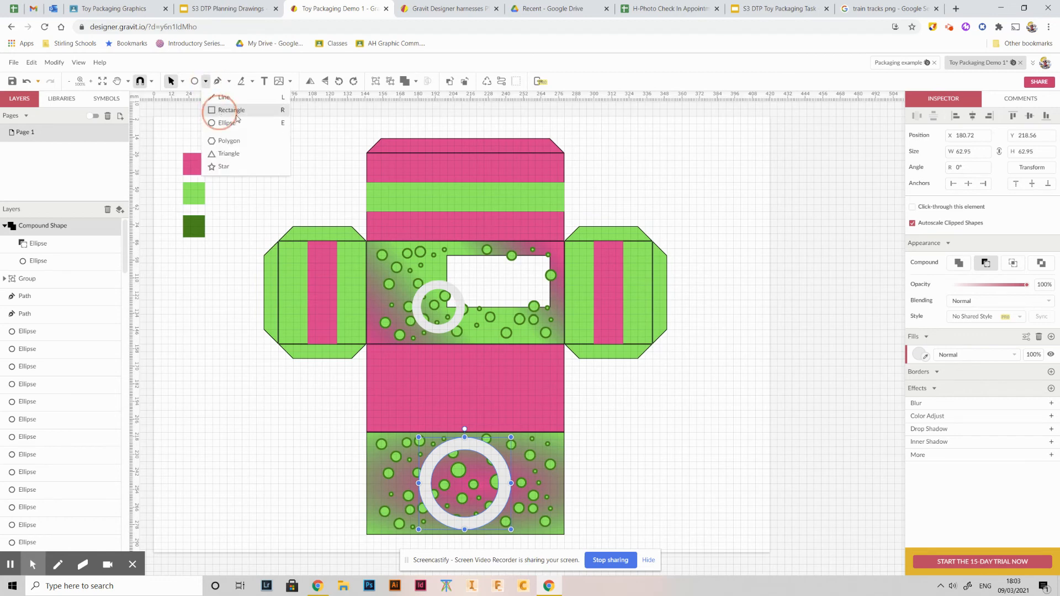
left_click(224, 107)
left_click_drag(645, 153, 777, 226)
left_click_drag(705, 190, 485, 283)
left_click_drag(424, 321, 498, 315)
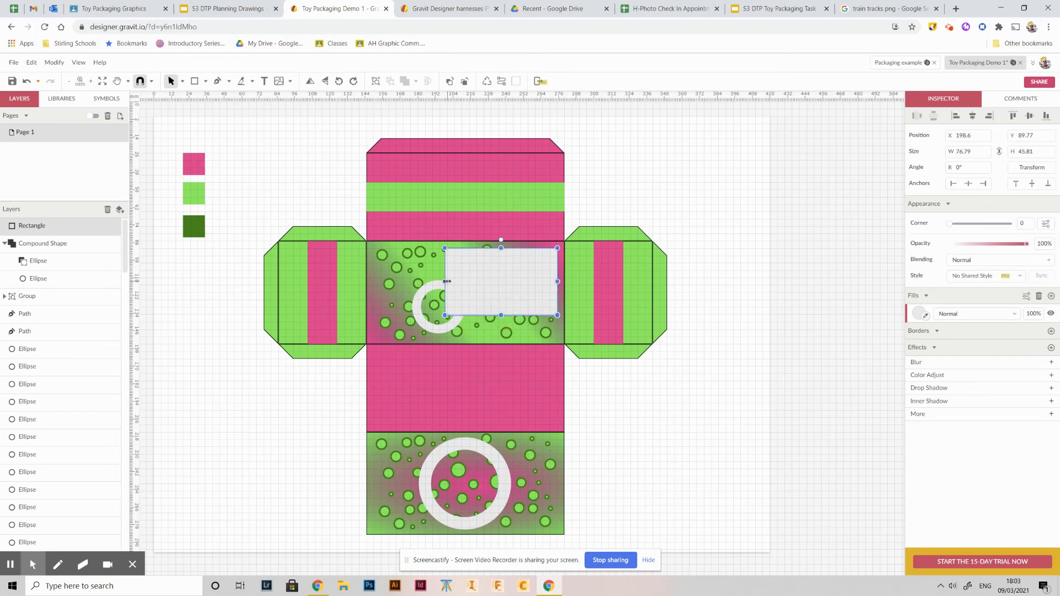
left_click_drag(452, 282, 698, 175)
left_click(716, 304)
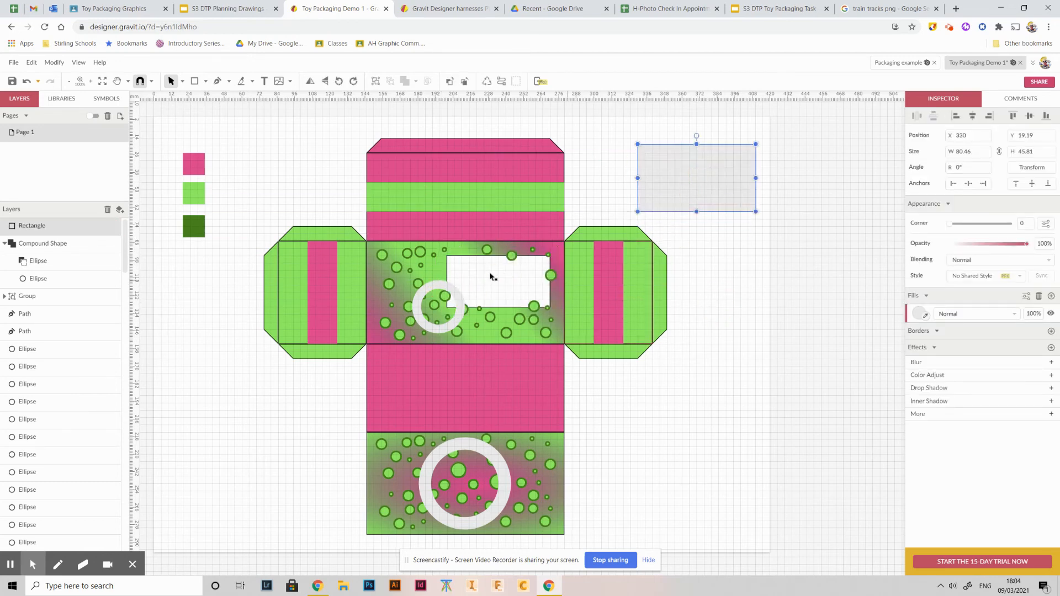
Draw a second rectangle exactly covering the front panel window, about 71 × 36 mm.
left_click(194, 81)
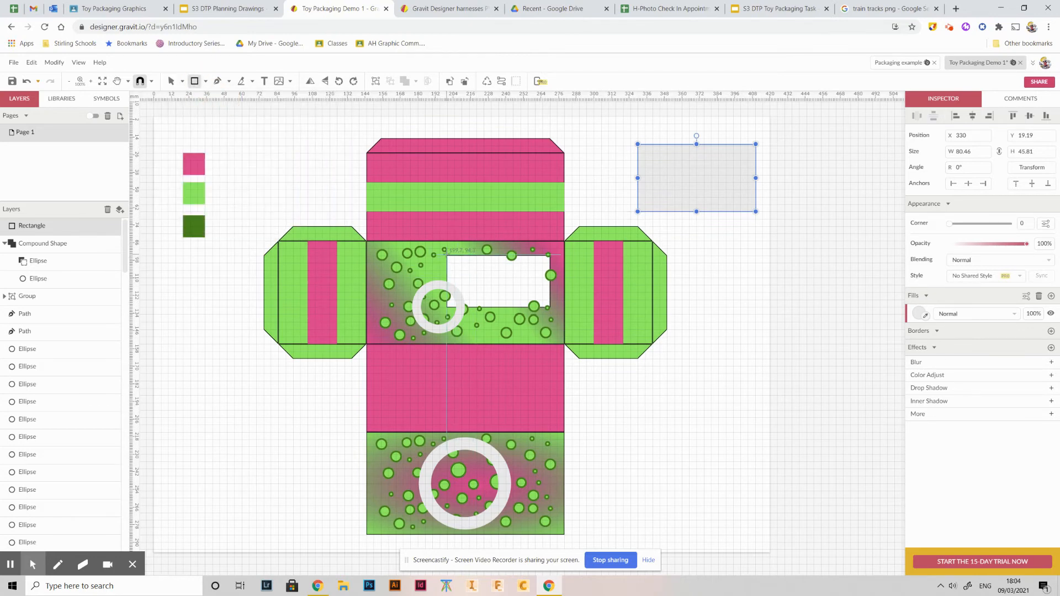
left_click_drag(445, 254, 491, 289)
left_click_drag(543, 303, 549, 307)
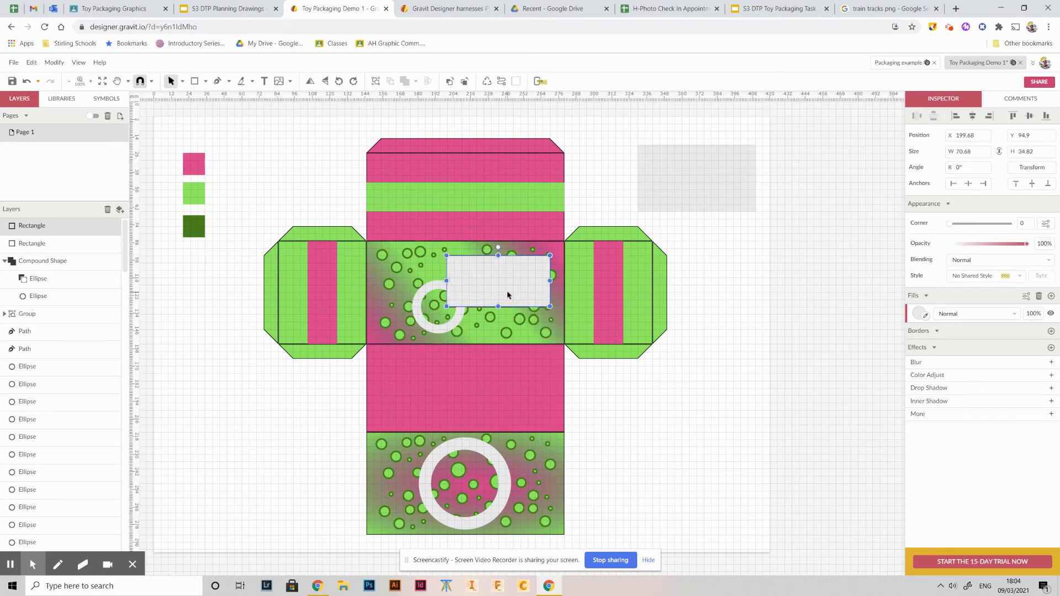
scroll(508, 294, "up", 3)
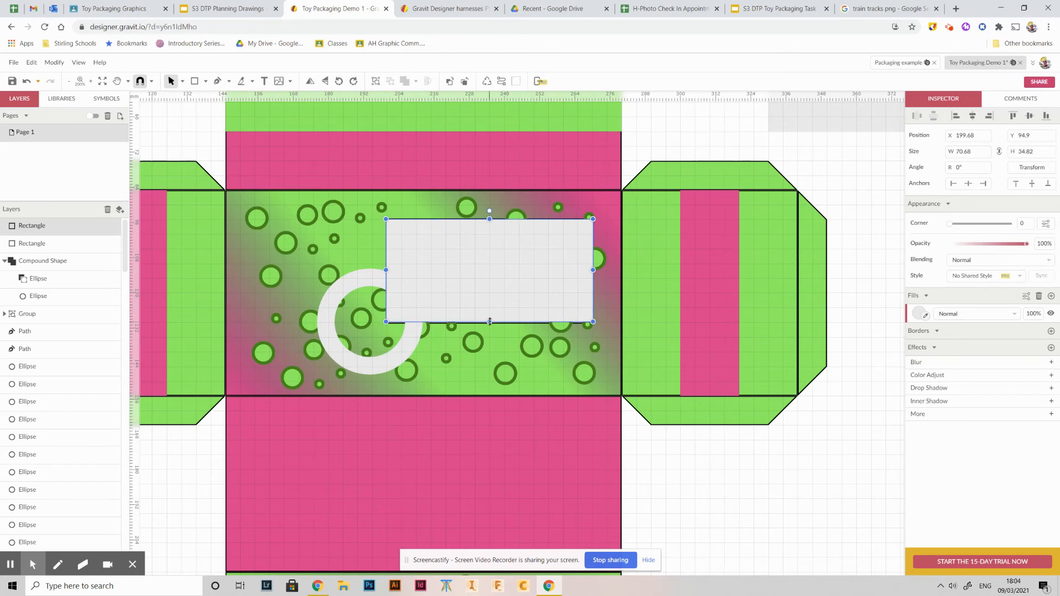
left_click_drag(490, 321, 489, 323)
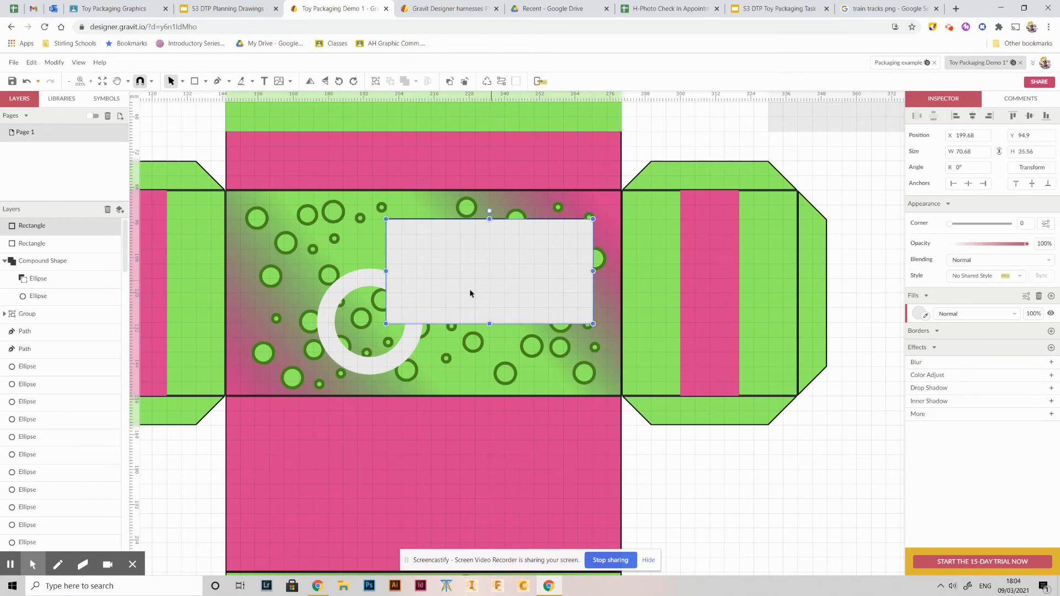
Centre the window-sized rectangle inside the larger one and subtract it from the larger one as a compound shape.
scroll(334, 282, "down", 3)
left_click_drag(452, 271, 631, 179)
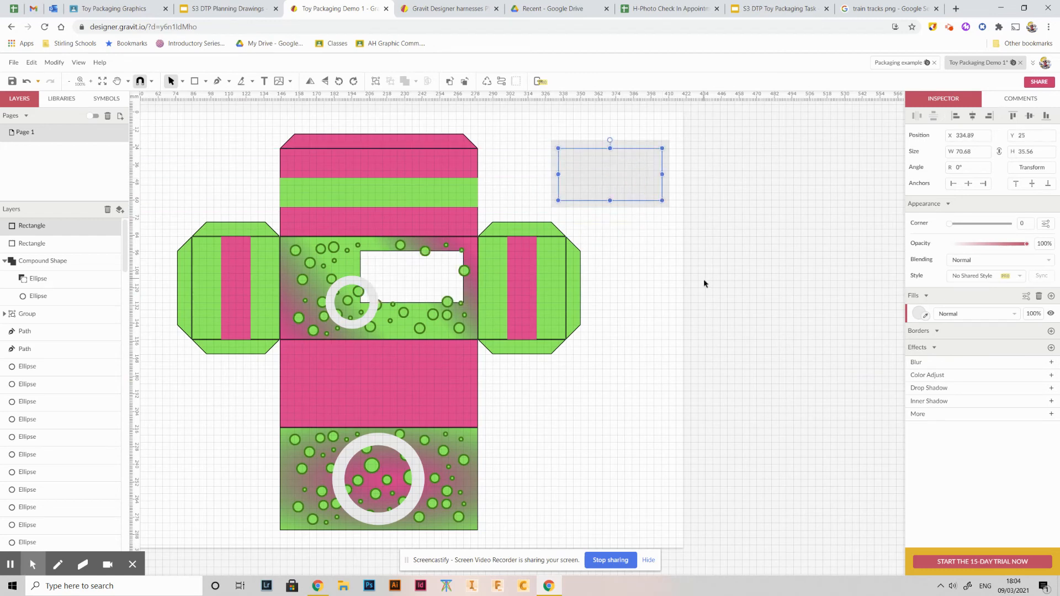
left_click(644, 147)
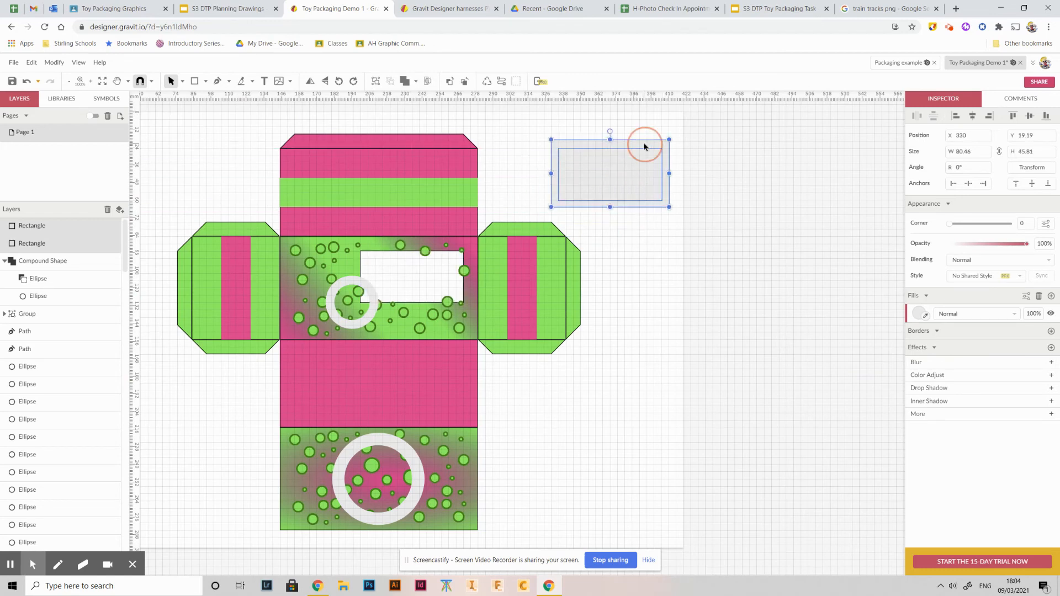
right_click(644, 146)
left_click(687, 246)
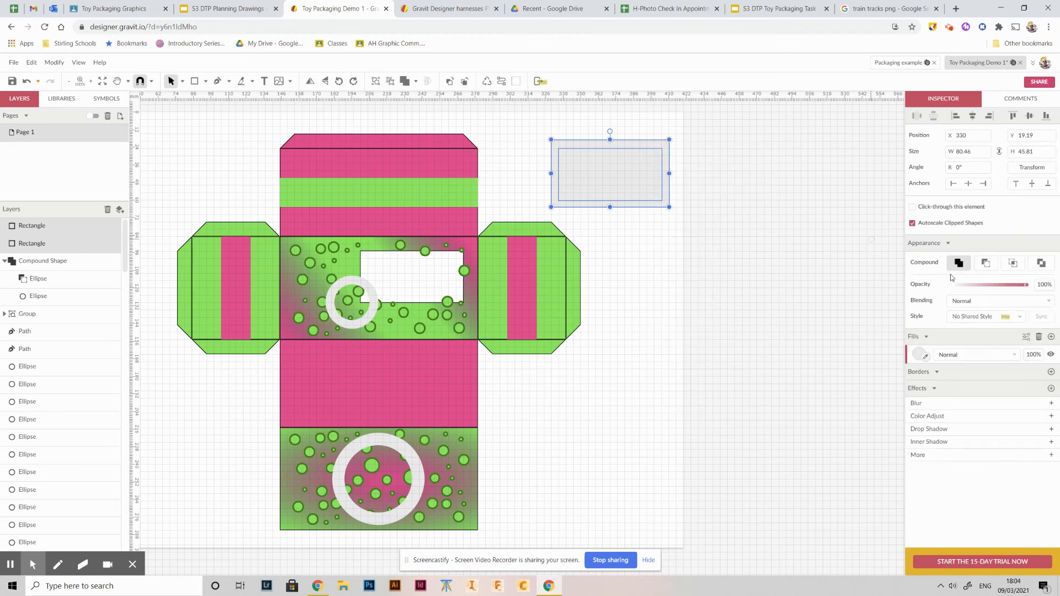
left_click(985, 263)
left_click(744, 274)
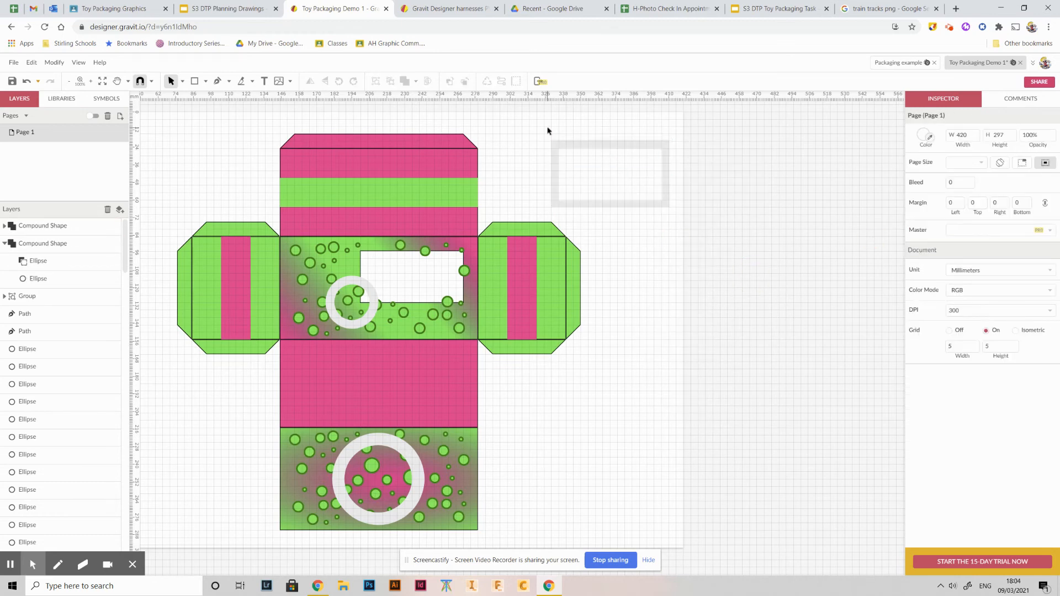
Group the rectangular frame and place it around the window on the front panel.
left_click_drag(526, 127, 696, 215)
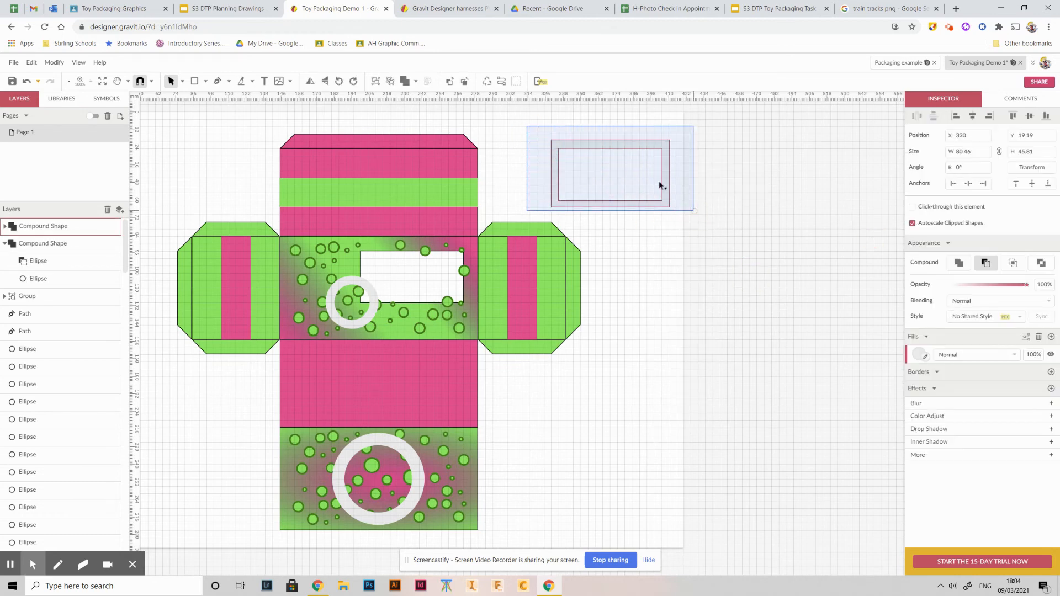
right_click(666, 191)
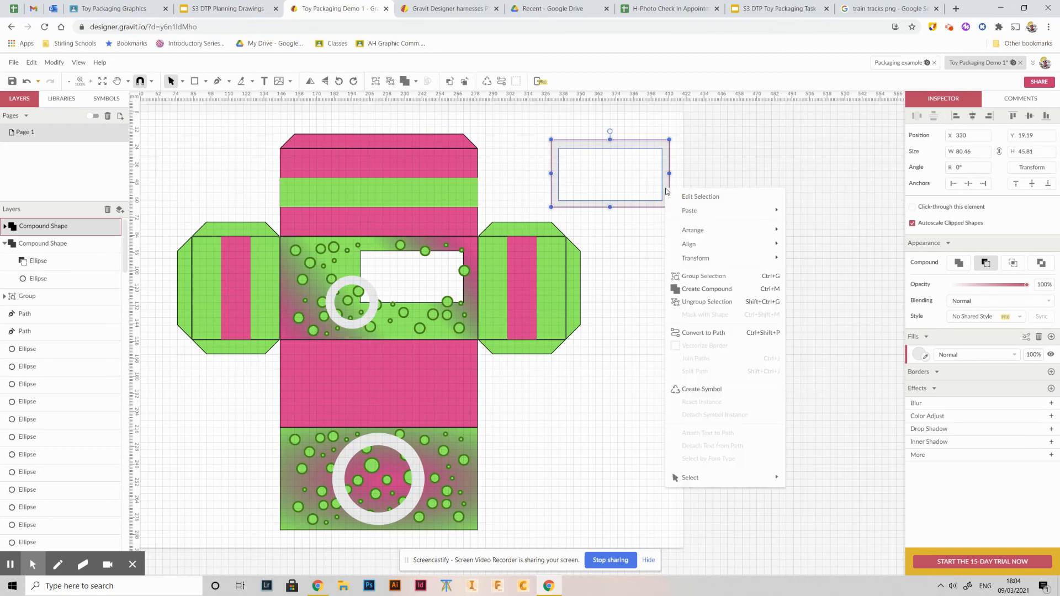
left_click(707, 275)
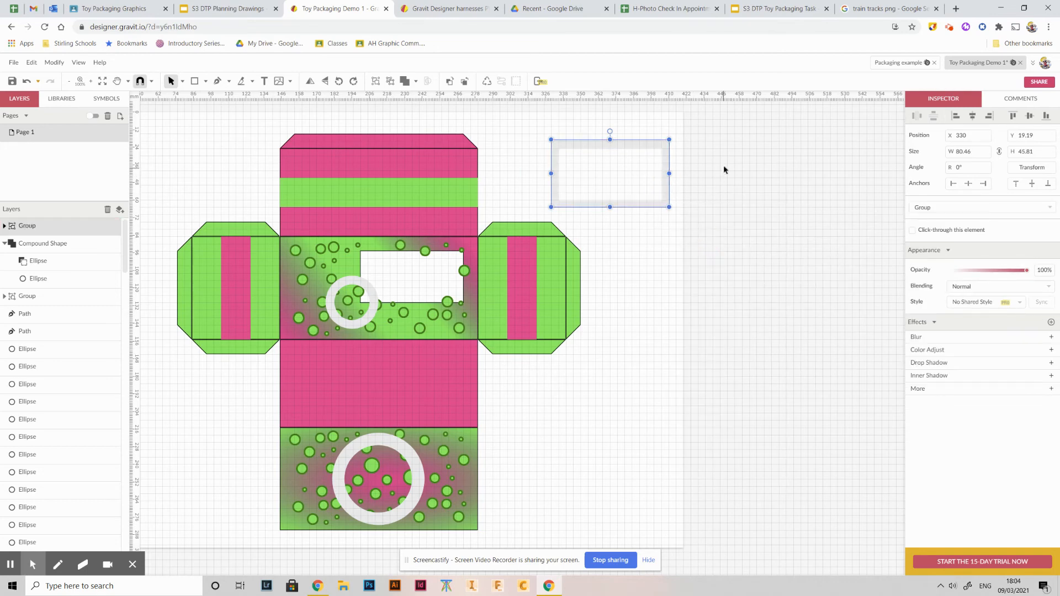
left_click(724, 169)
left_click_drag(643, 152, 445, 255)
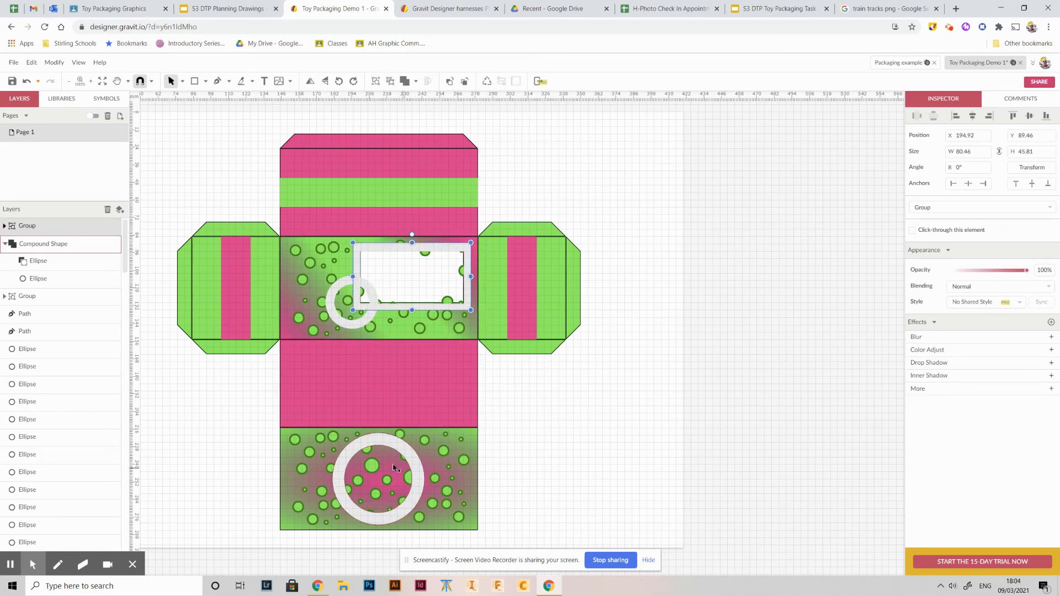
Bring the small ring on the front panel to the front, above the window frame.
left_click(373, 301)
left_click(344, 284)
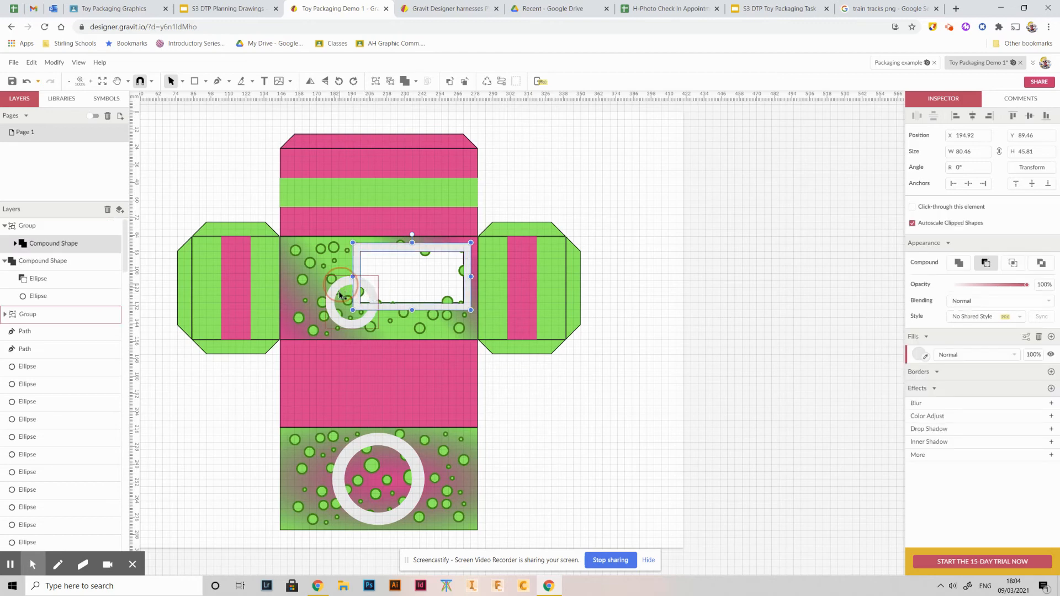
right_click(348, 285)
mouse_move(399, 300)
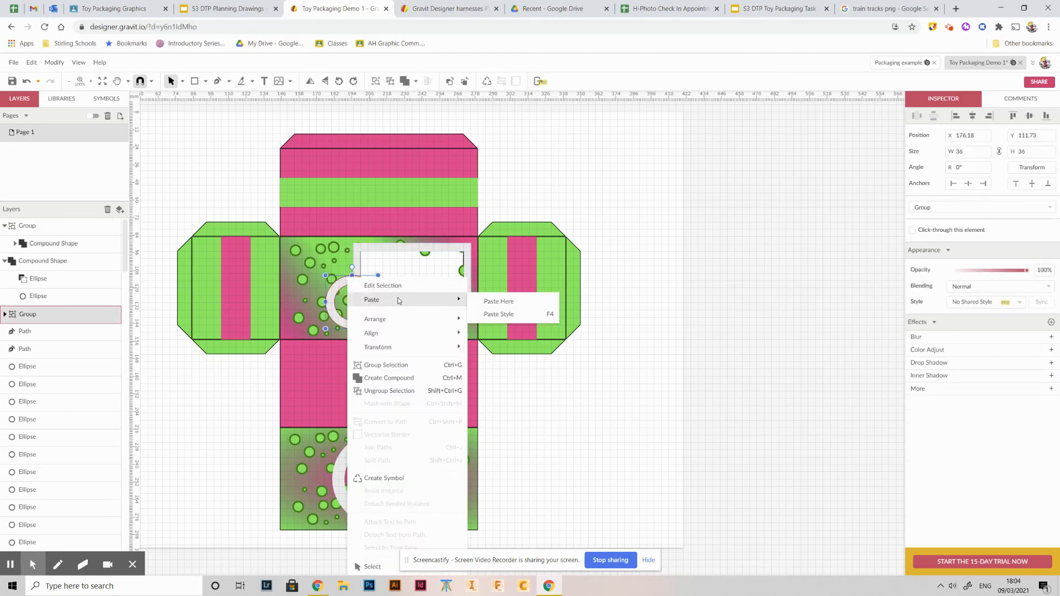
mouse_move(432, 323)
left_click(518, 326)
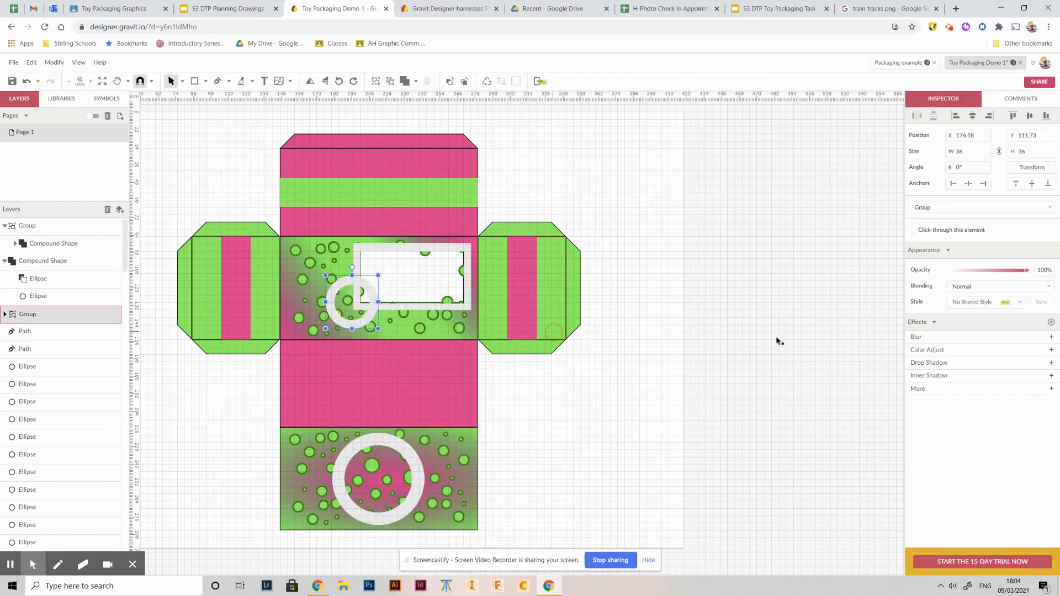
left_click(749, 335)
Select the small ring, window frame and large ring together and fill them with the light green sampled from the side panel.
left_click(345, 284)
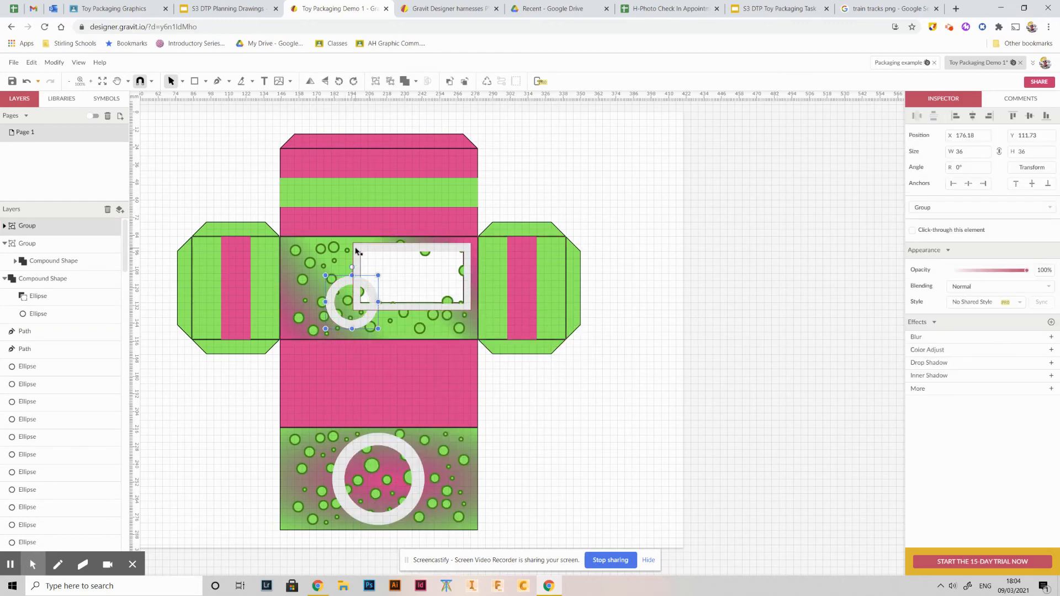
left_click(362, 249, "shift")
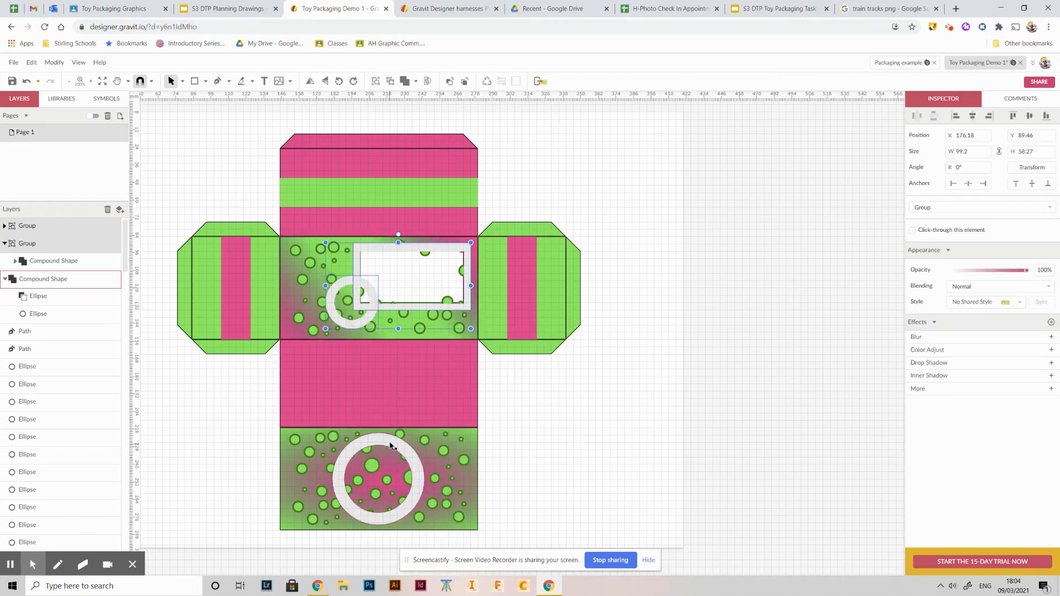
left_click(390, 441, "shift")
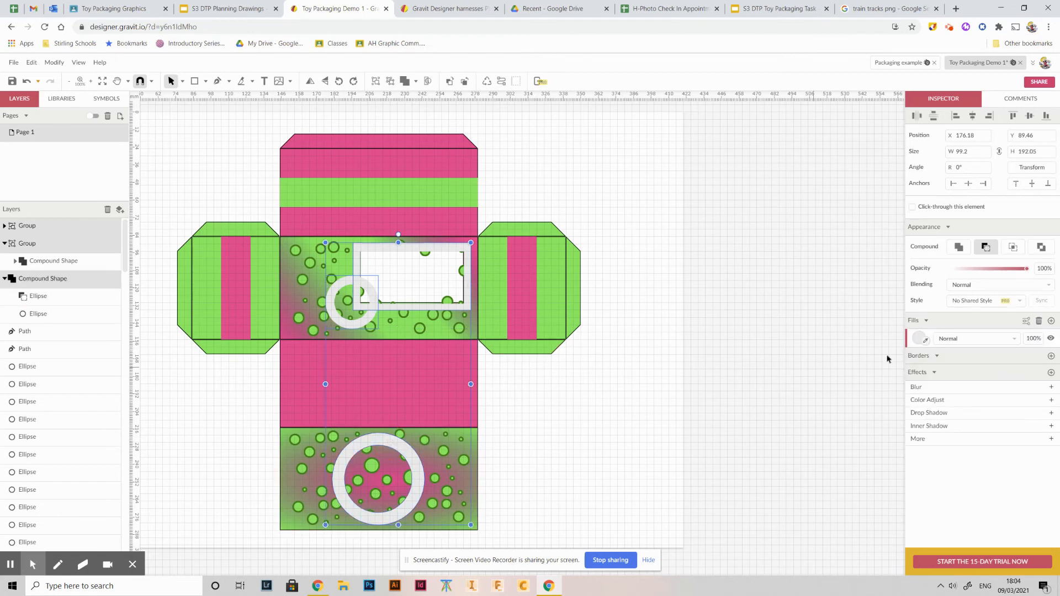
left_click(925, 340)
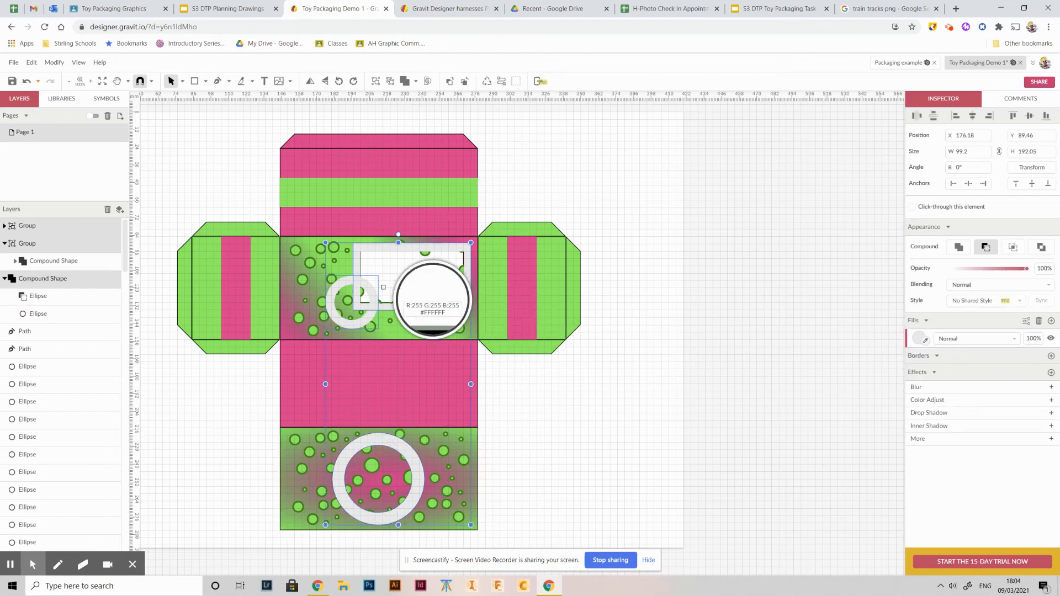
left_click(272, 257)
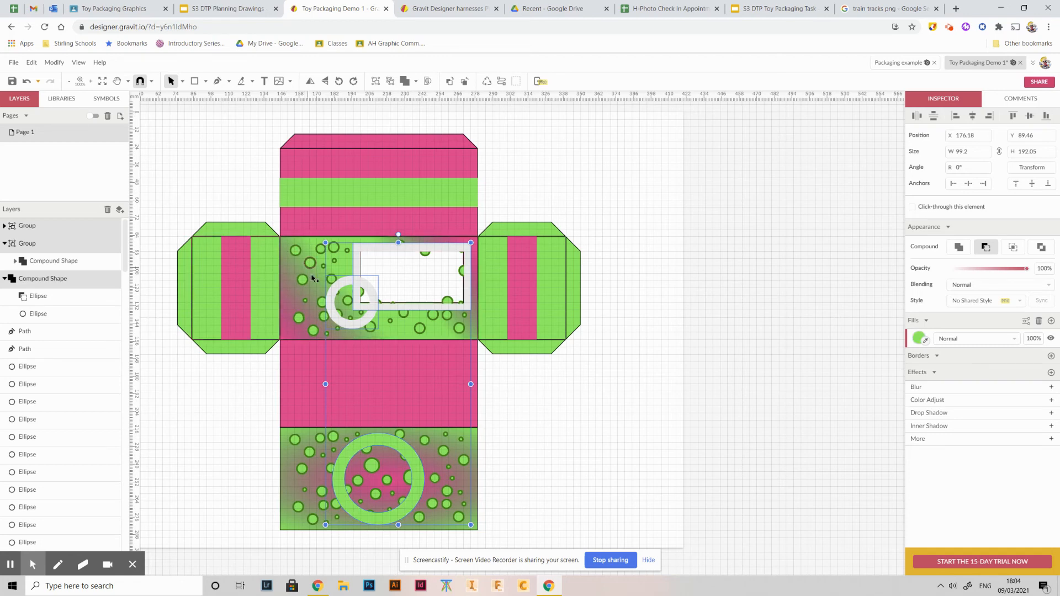
Select the window frame's compound shape together with the small ring and apply the side panel's light green fill.
left_click(357, 262)
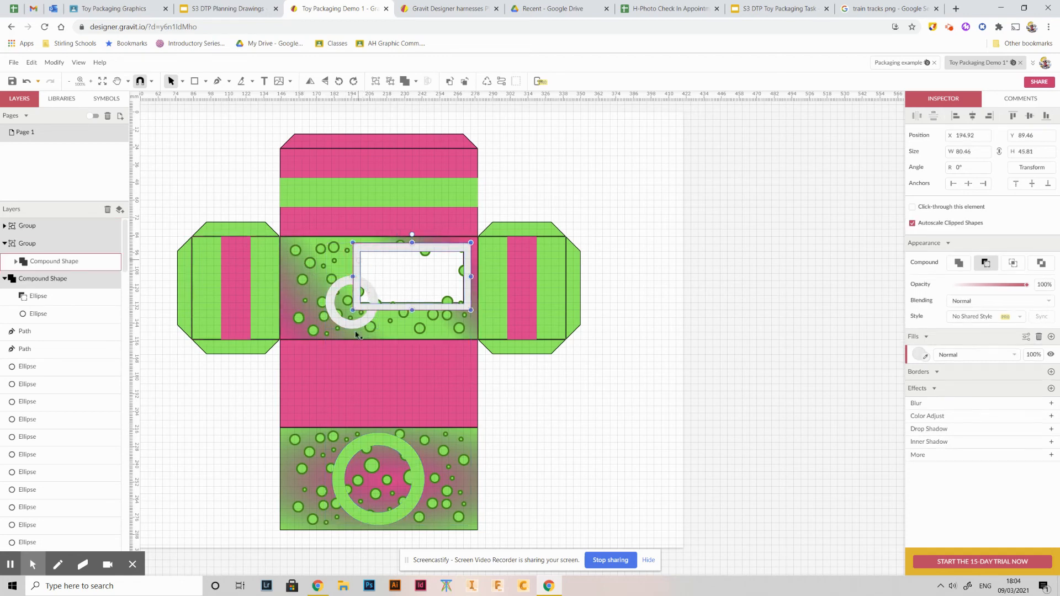
left_click(329, 301, "shift")
left_click(927, 358)
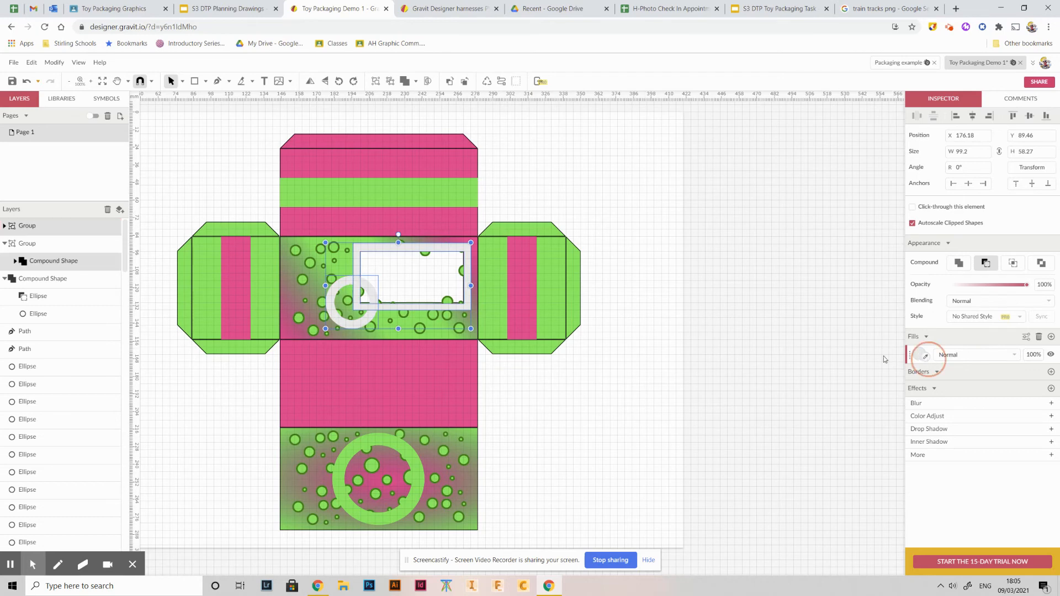
left_click(209, 261)
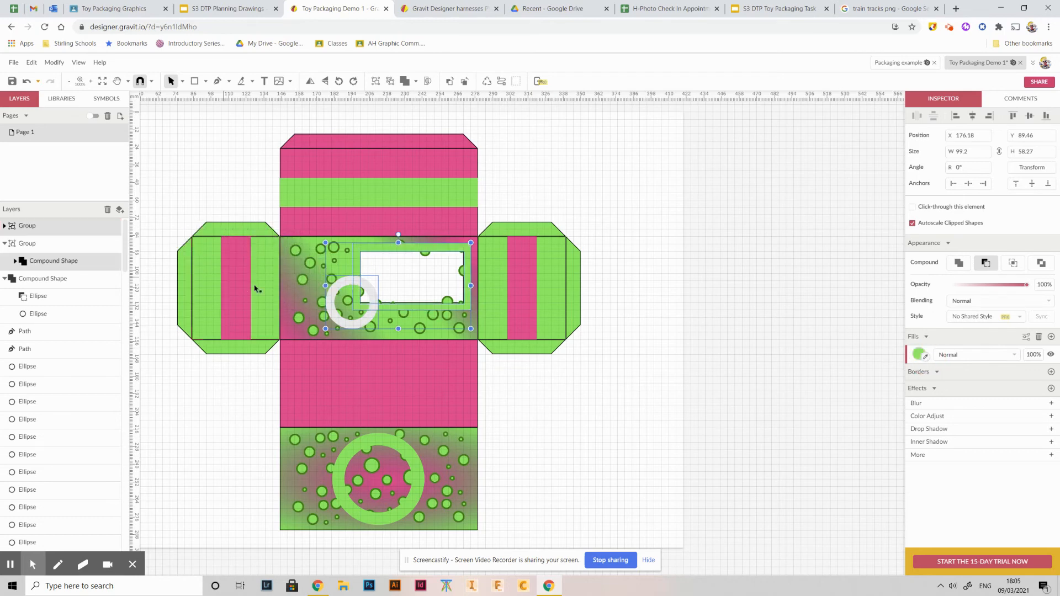
Select the small ring's compound shape inside its group and fill it with the side panel's light green.
left_click(335, 291)
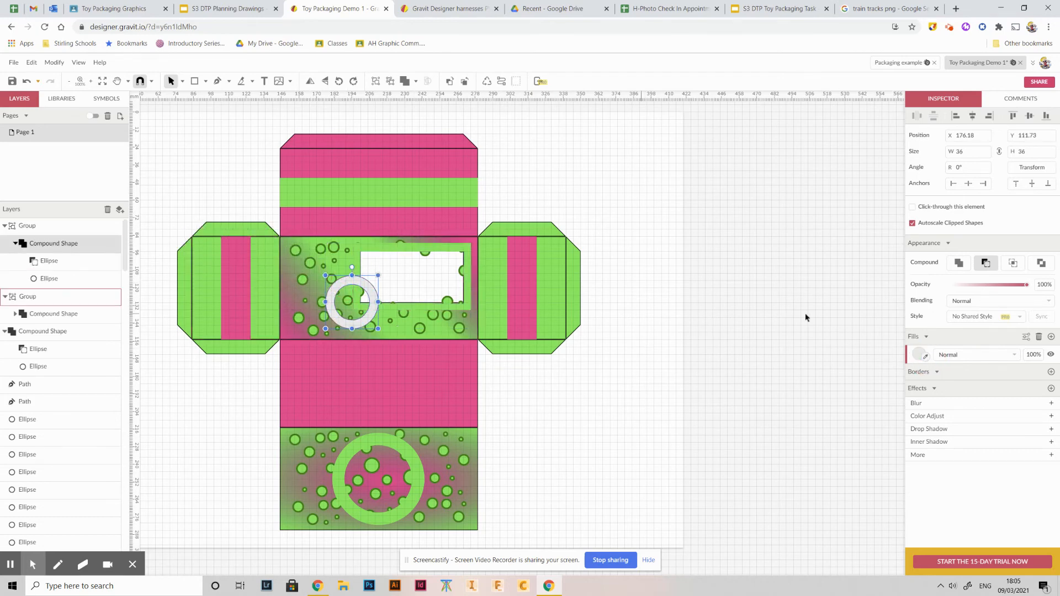
left_click(928, 359)
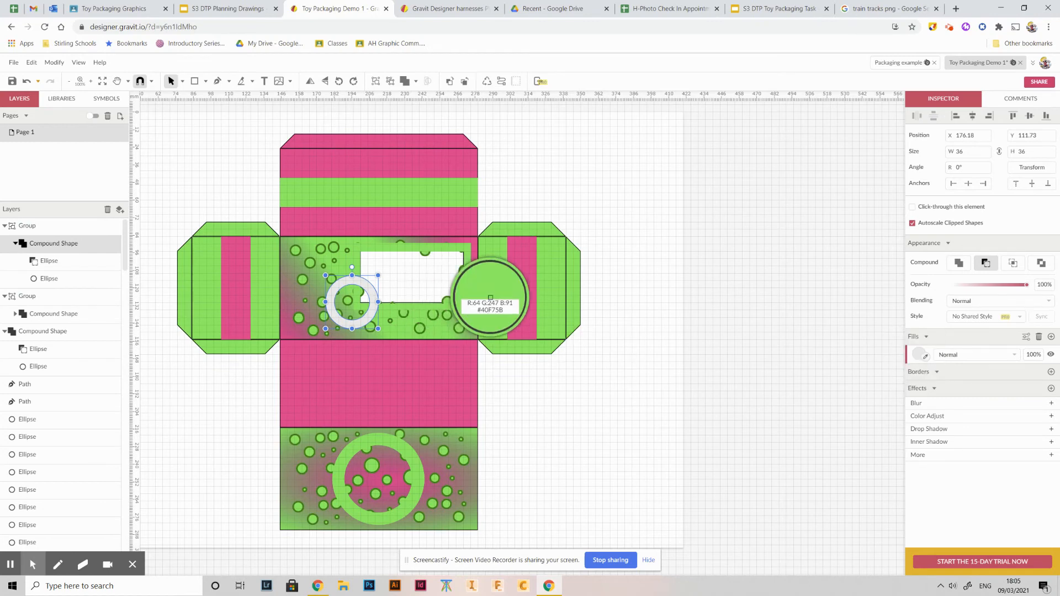
left_click(504, 305)
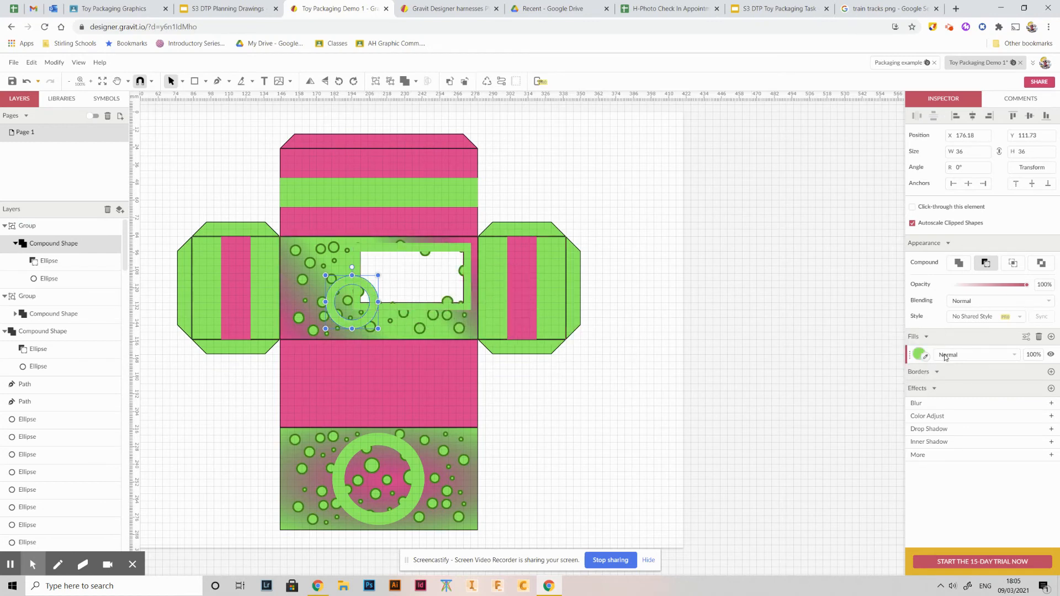
Add a 2 px border to the small ring's compound shape and colour it with the light green palette swatch.
left_click(1051, 372)
left_click_drag(942, 389, 940, 392)
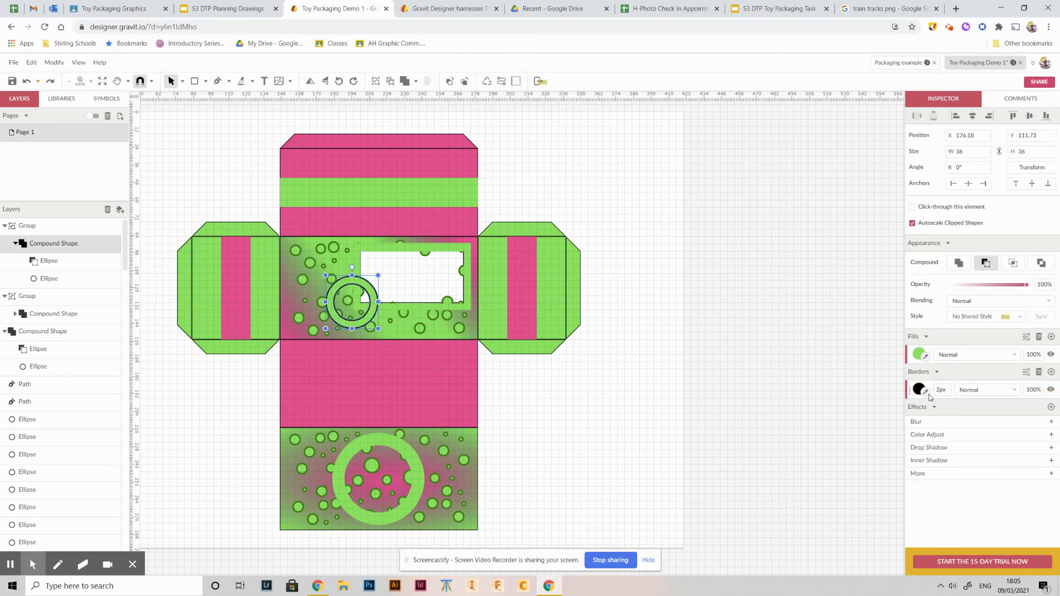
left_click(926, 392)
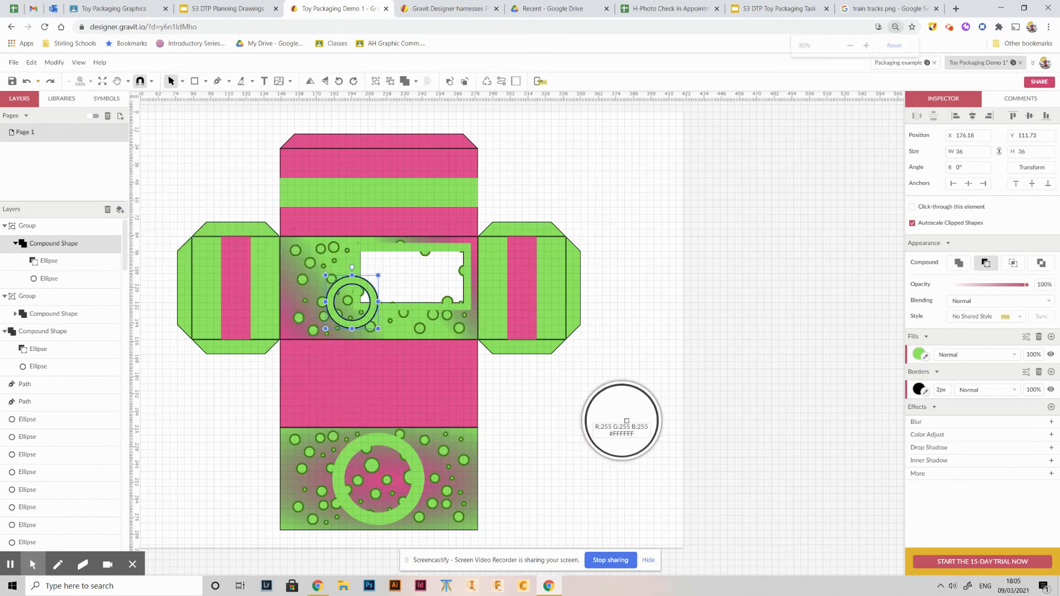
key("ctrl+minus")
key("ctrl+minus")
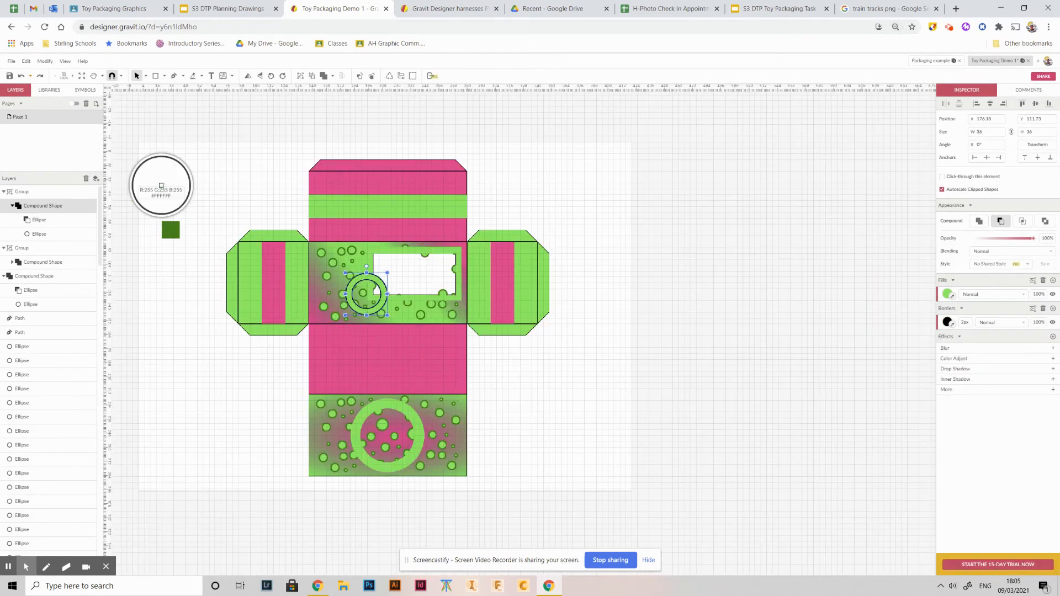
left_click(171, 212)
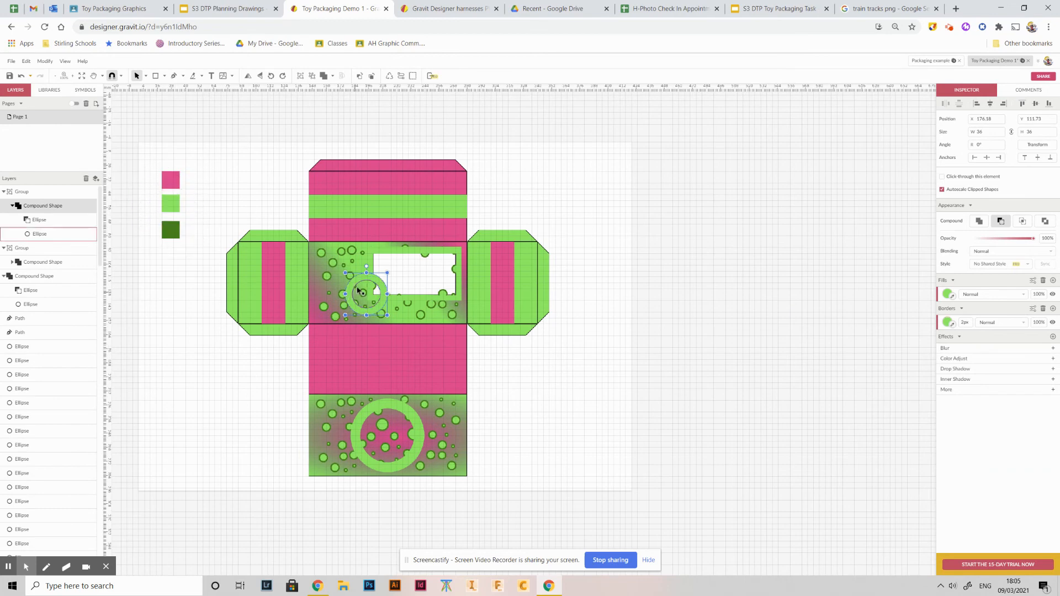
Reselect the small ring's compound shape and recolour its border with the dark green palette swatch.
scroll(357, 287, "up", 1)
left_click(584, 412)
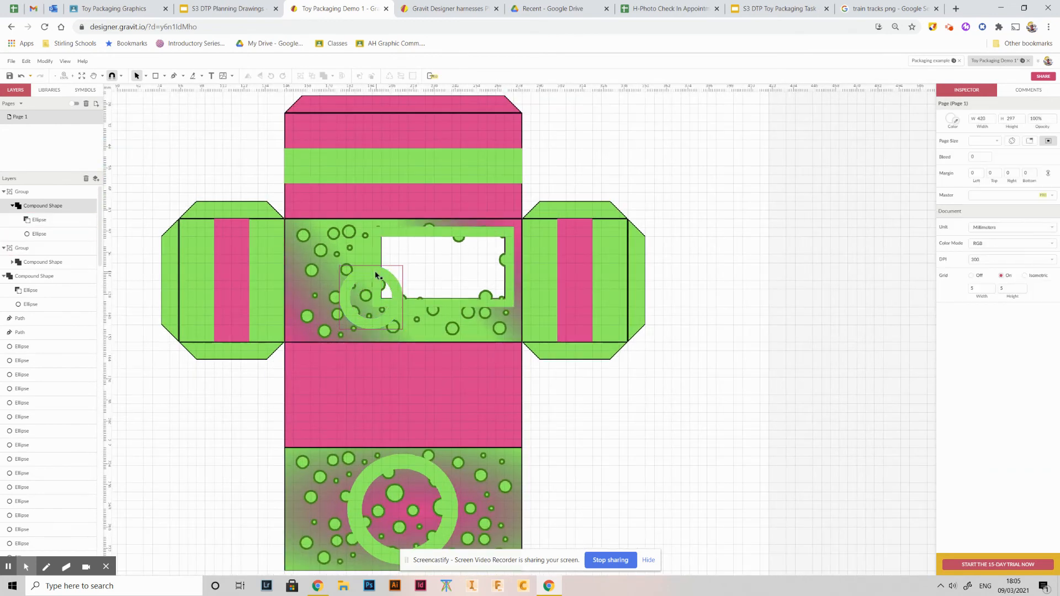
left_click(377, 276)
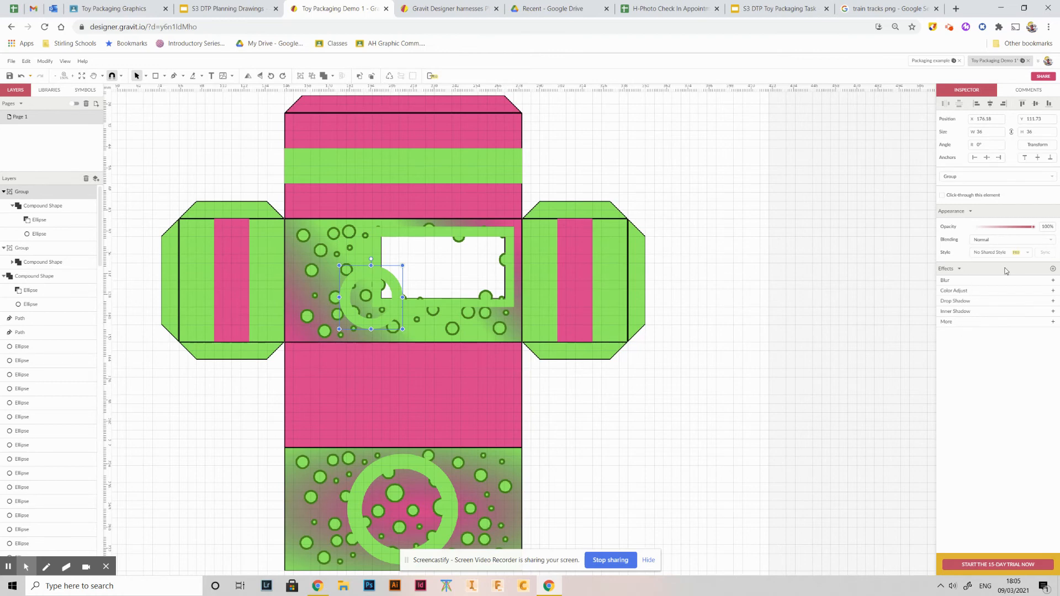
key("ctrl+0")
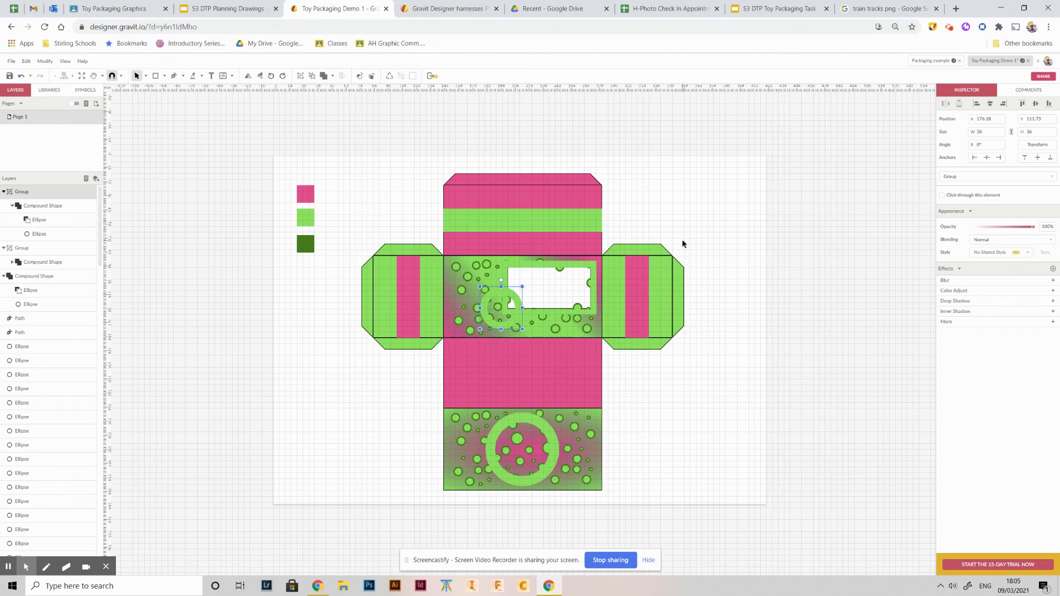
scroll(687, 289, "up", 2)
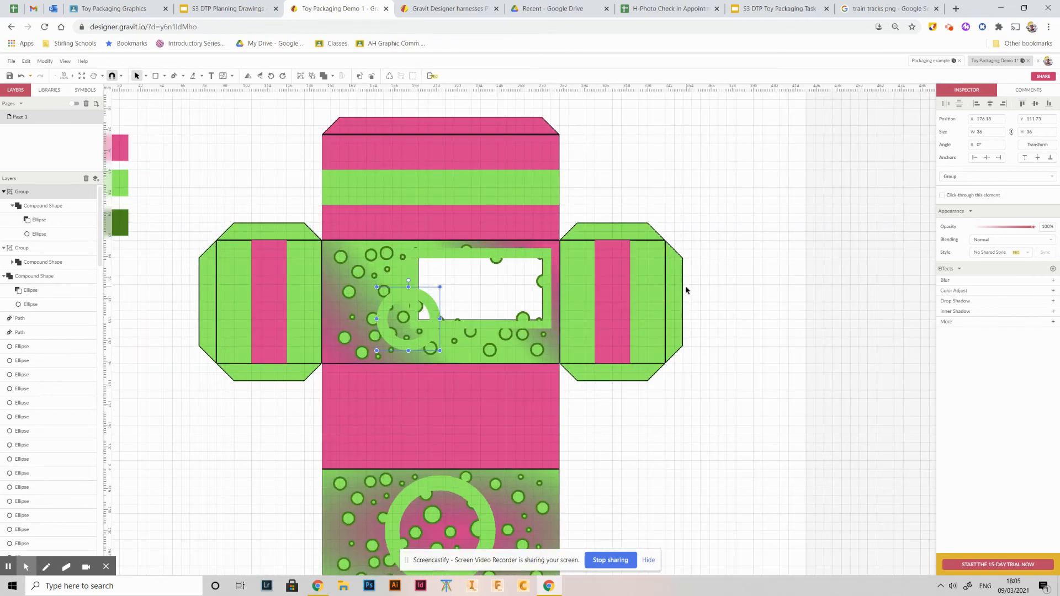
left_click(436, 301)
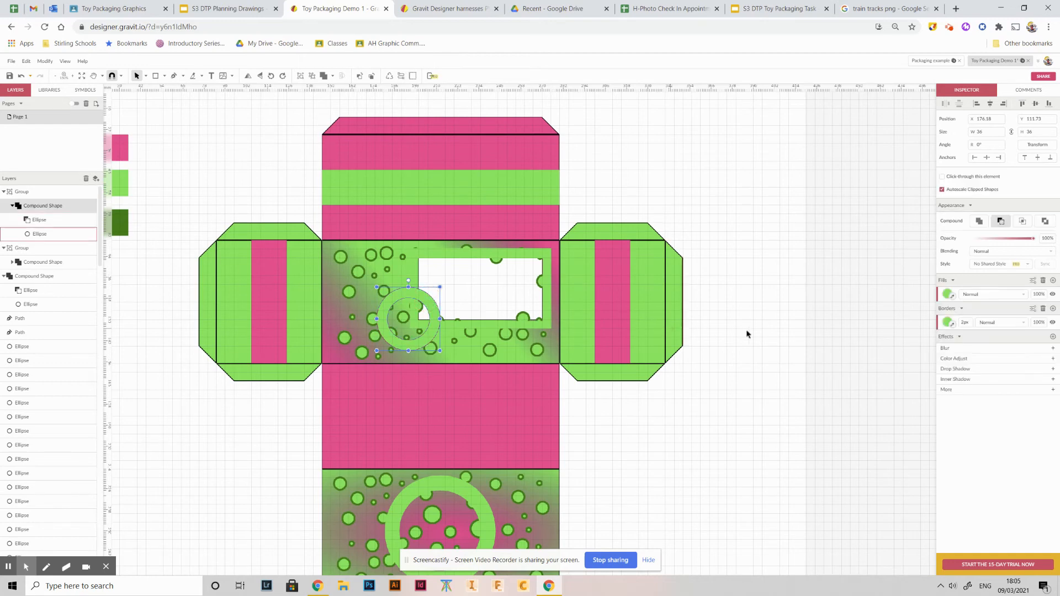
left_click(947, 322)
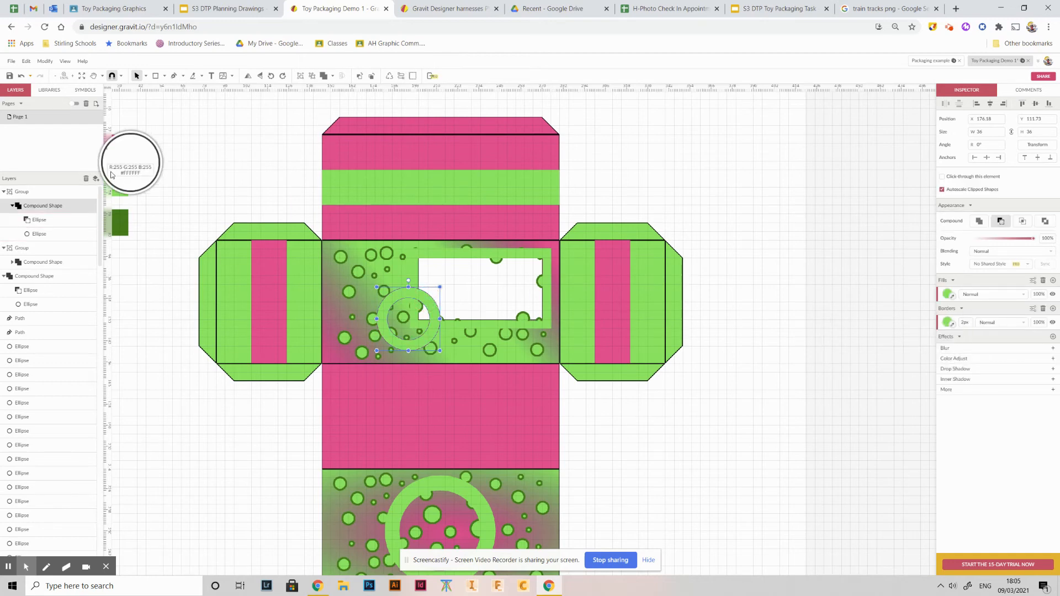
left_click(121, 225)
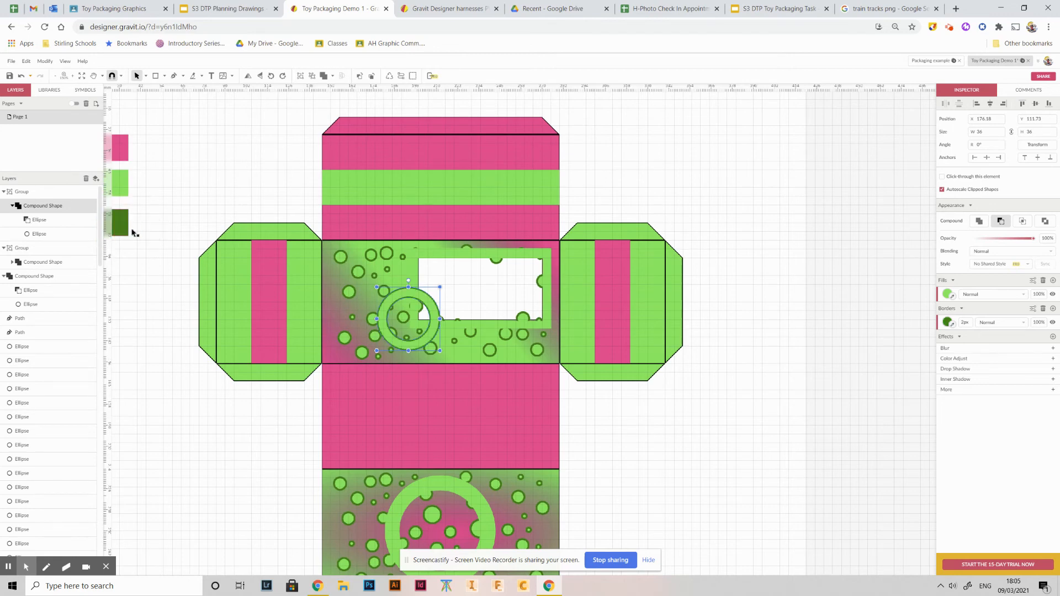
Add a border to the window frame's compound shape and colour it with the dark green palette swatch.
left_click(557, 291)
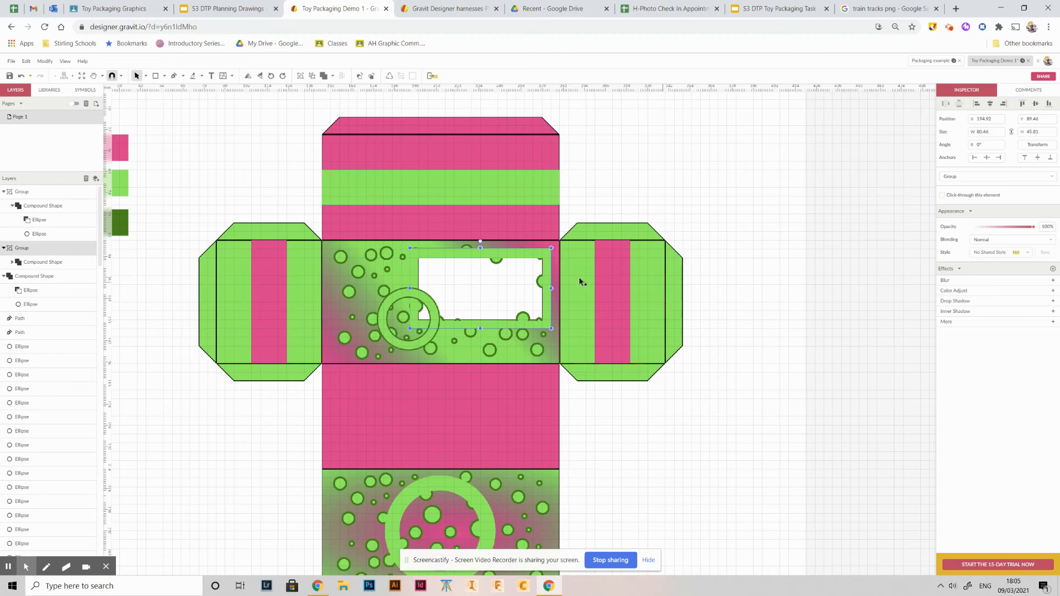
left_click(546, 271)
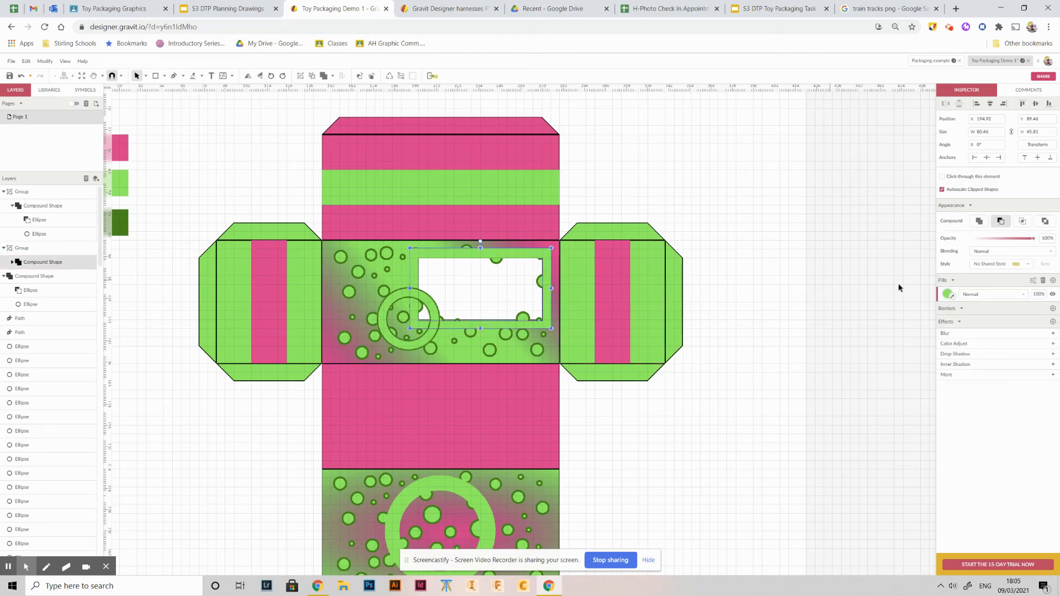
left_click(1052, 309)
left_click_drag(962, 323, 964, 322)
left_click(952, 327)
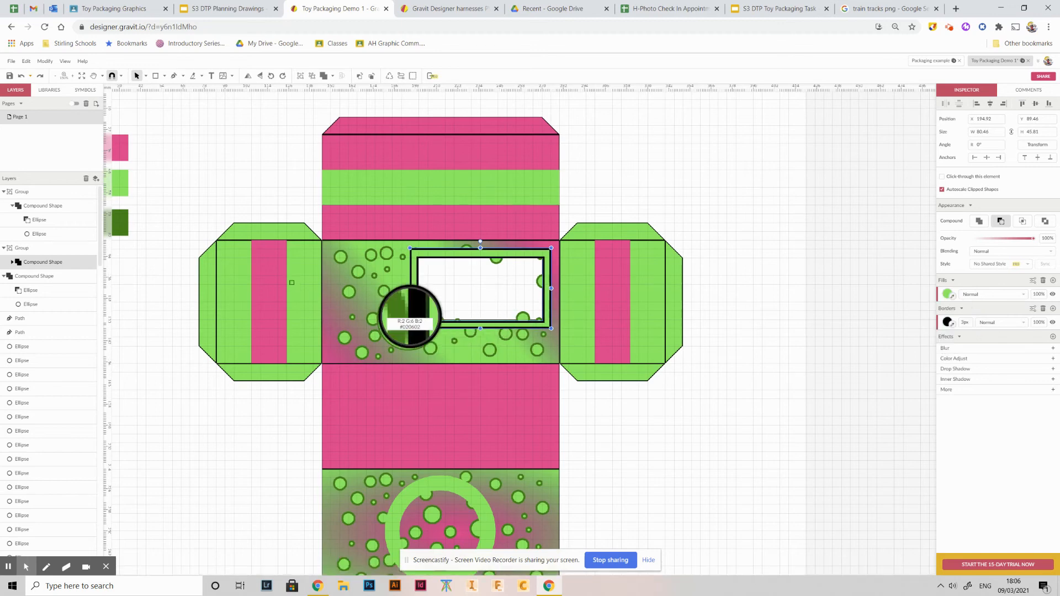
left_click(121, 223)
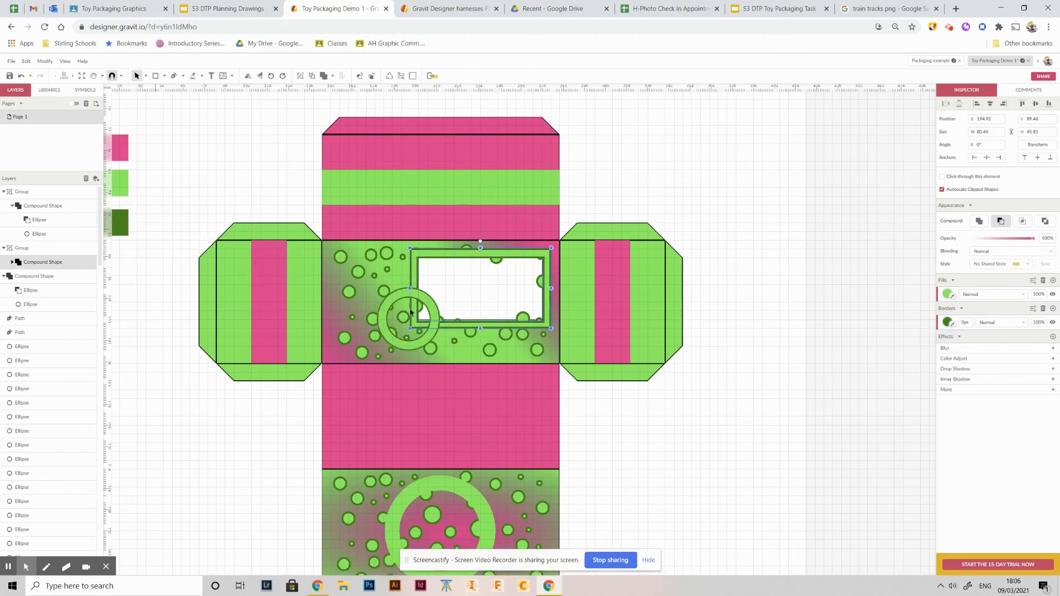
left_click(597, 383)
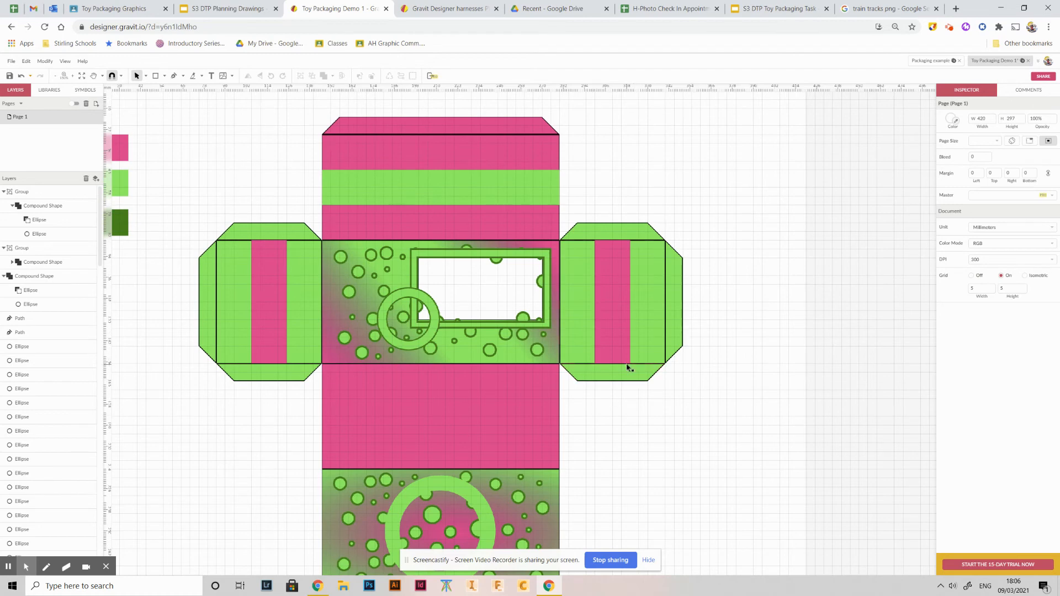
Switch to the Google Images results for "train tracks png", open the first railroad tracks image and copy it.
scroll(628, 368, "down", 3)
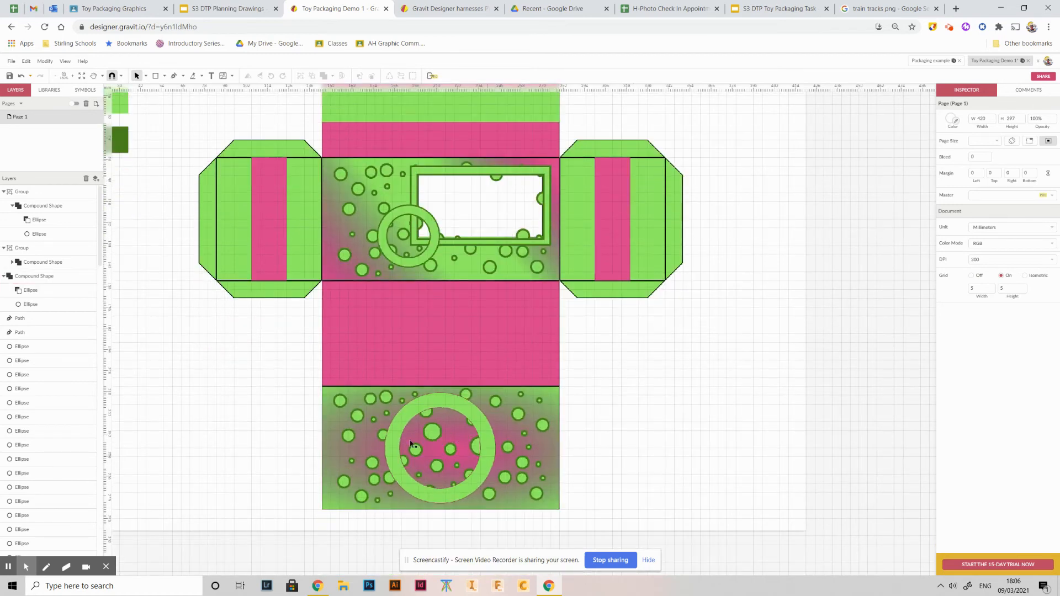
scroll(381, 362, "up", 1)
scroll(381, 362, "down", 1)
left_click(879, 9)
scroll(165, 78, "up", 2)
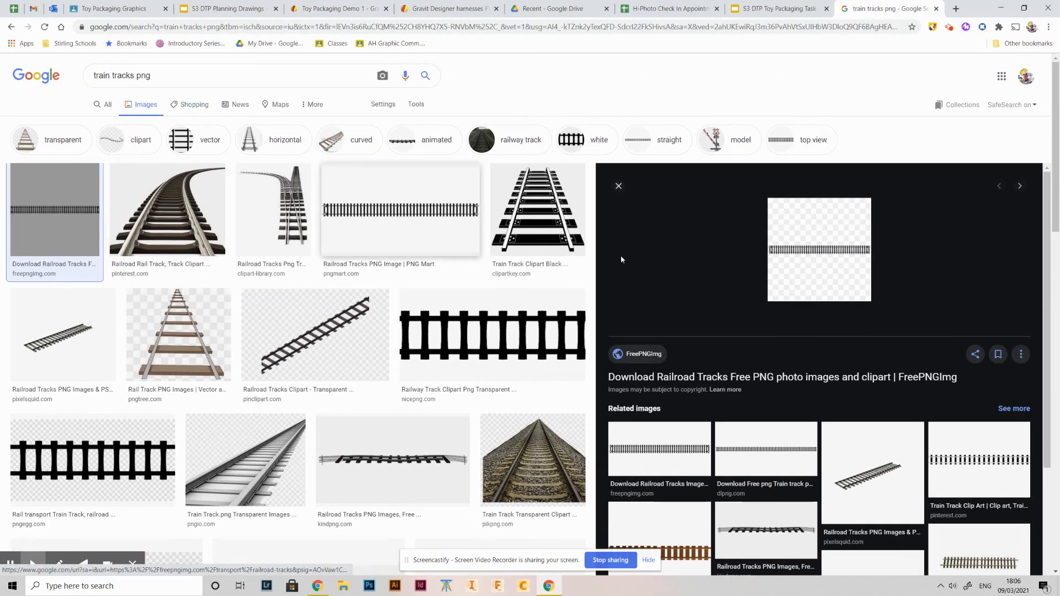
left_click(40, 209)
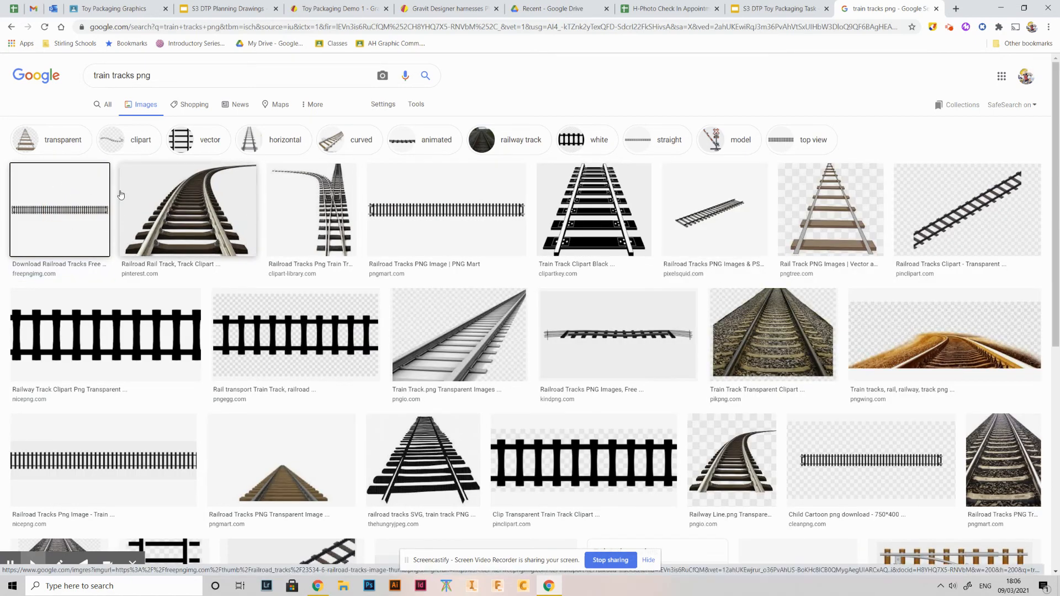
left_click(42, 197)
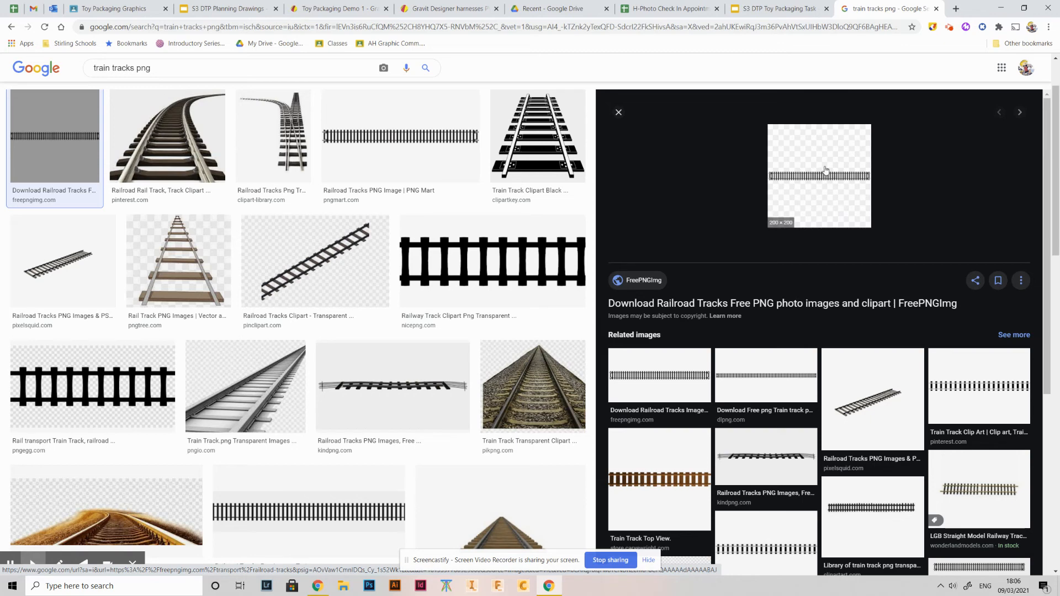
right_click(827, 179)
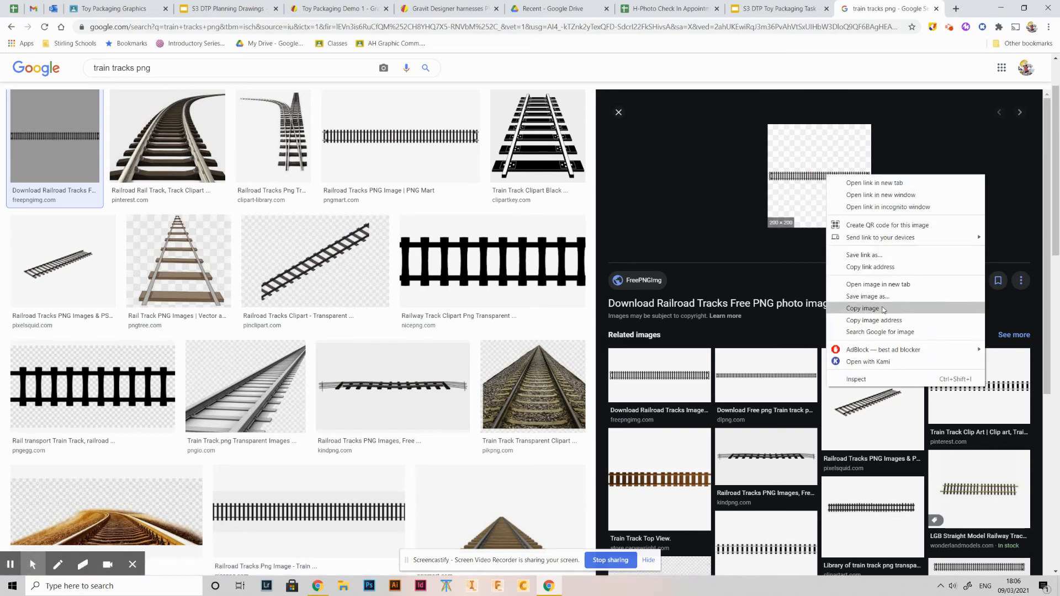
left_click(863, 308)
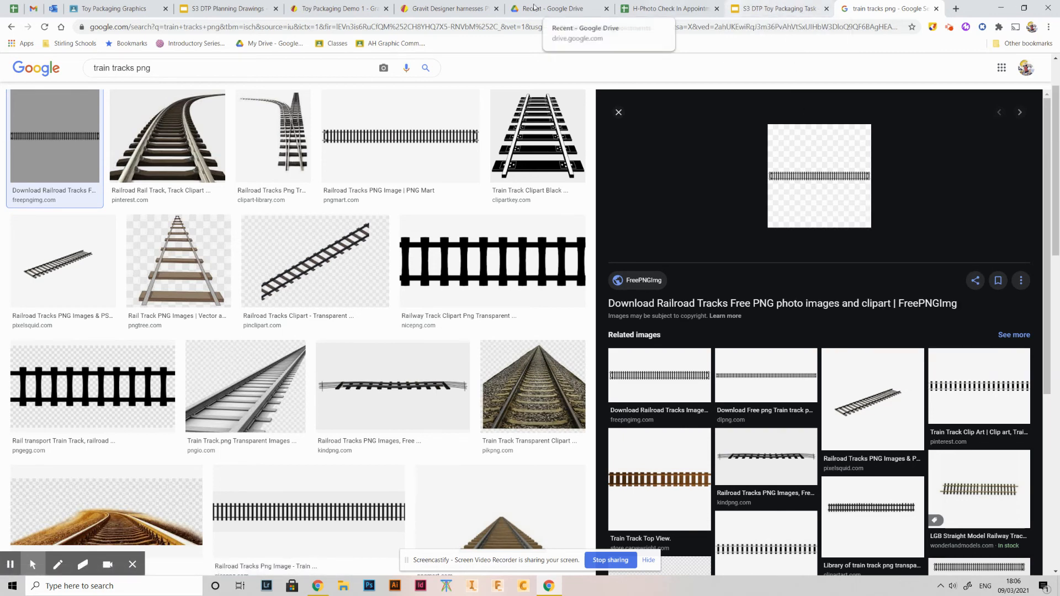
Return to Toy Packaging Demo 1 in Gravit Designer, paste the railroad tracks image, move it clear of the net and delete it.
left_click(336, 8)
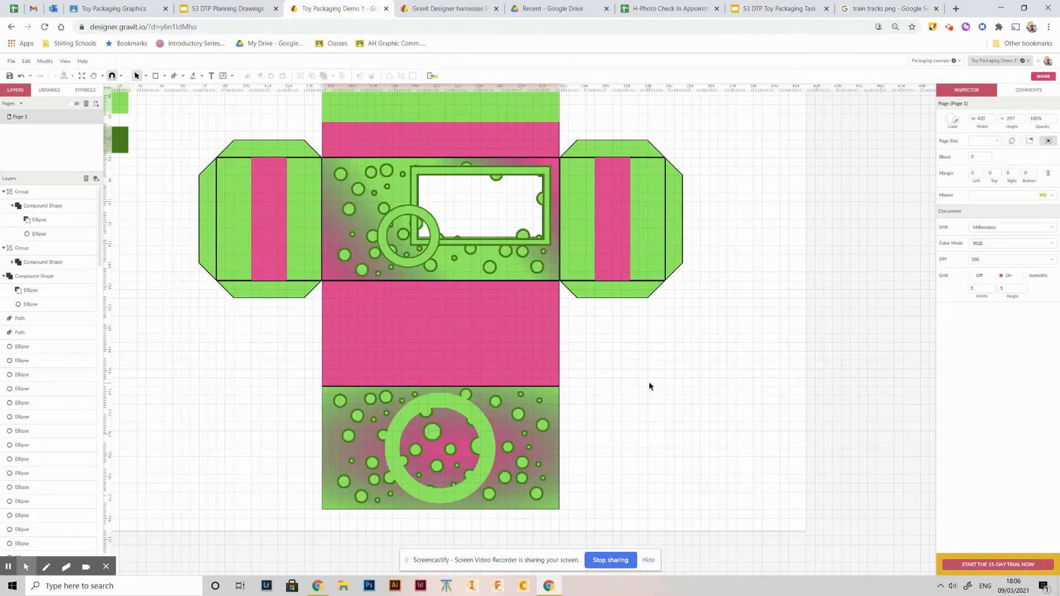
key("ctrl+v")
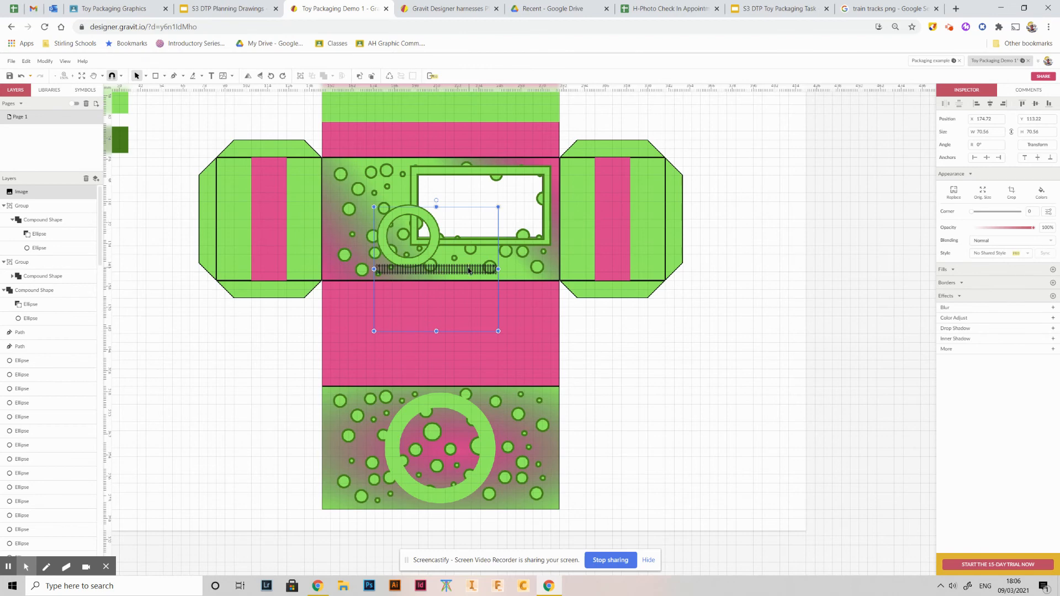
left_click_drag(469, 271, 696, 361)
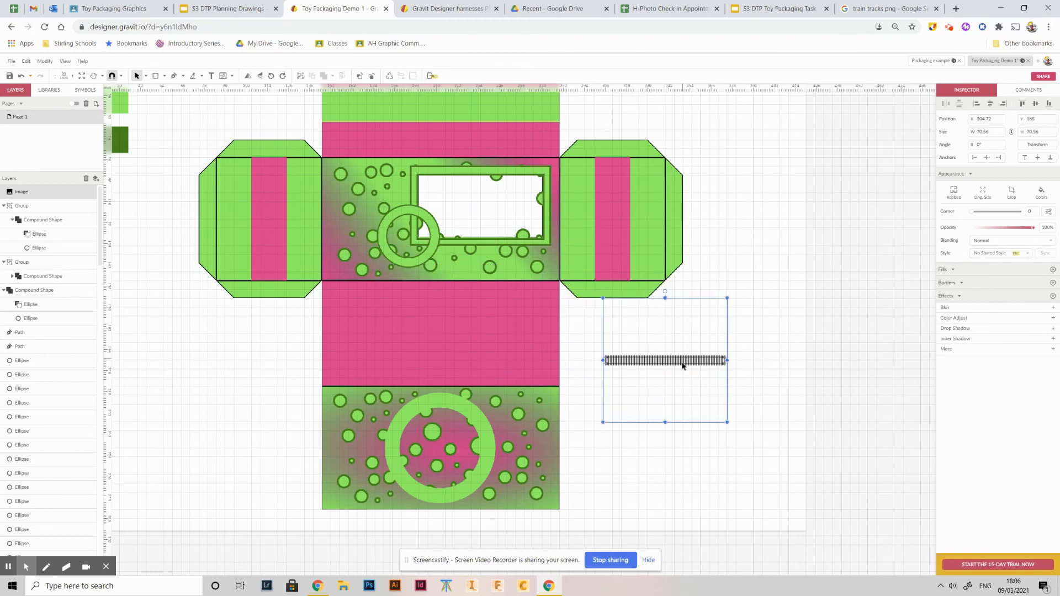
key("Delete")
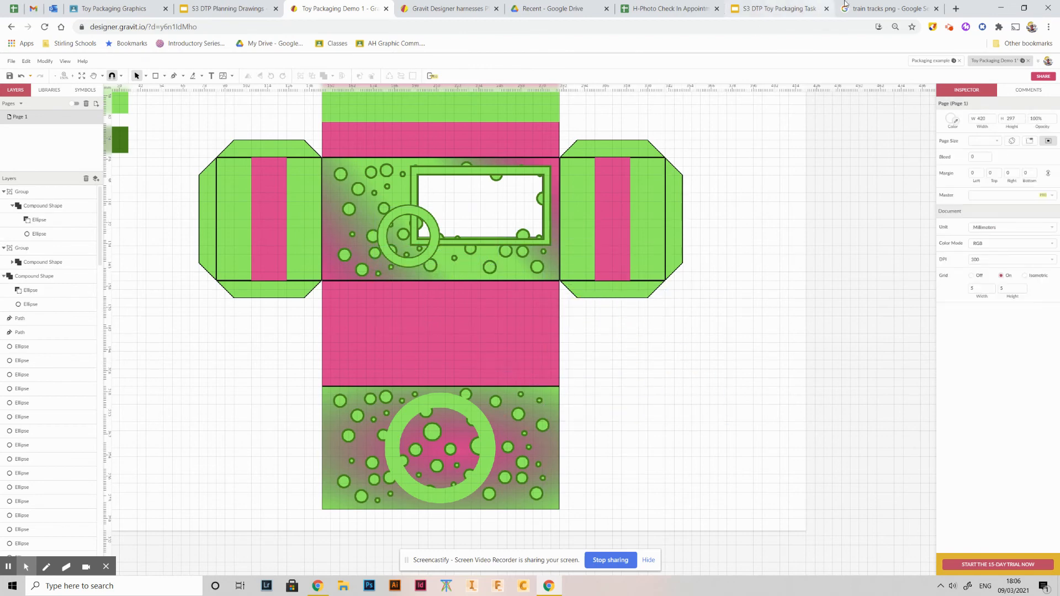
Switch to Google Images, search for "fire png" and copy the "Fire PNG Transparent Images" picture from PNG All.
left_click(886, 9)
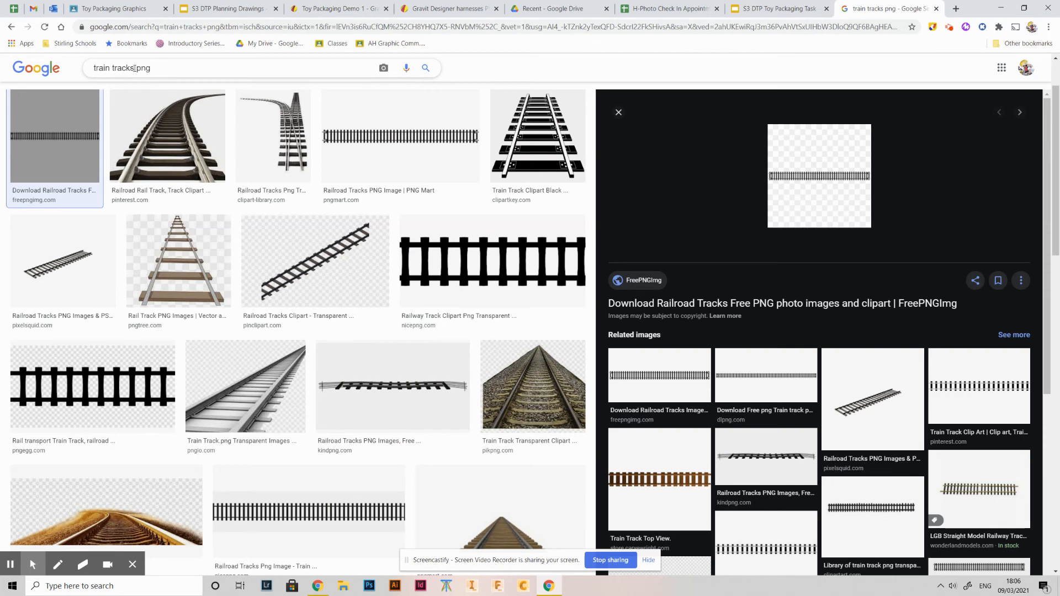
left_click_drag(134, 68, 2, 73)
type("fire")
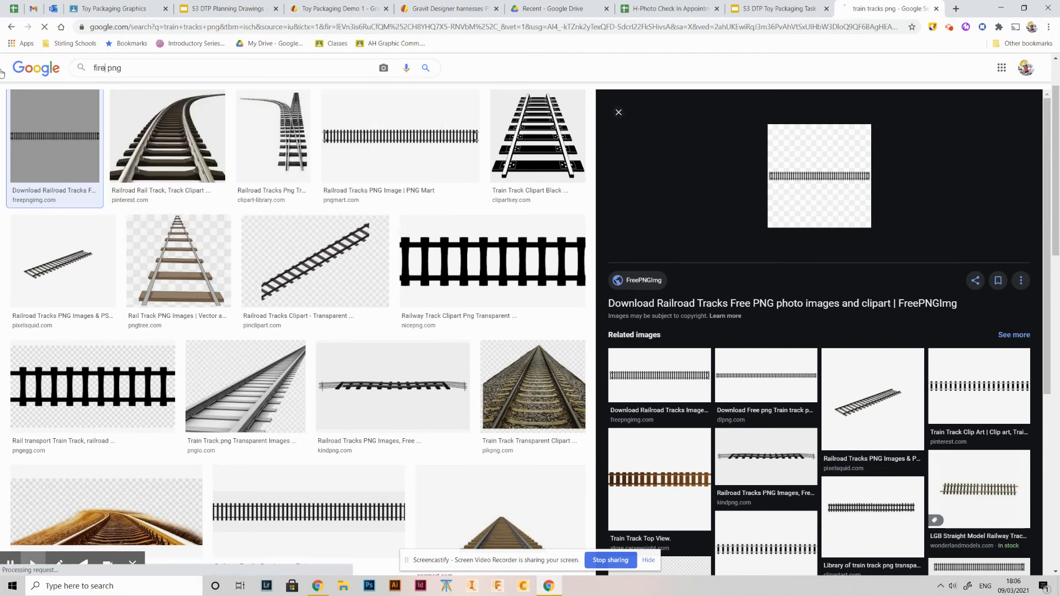
key("Return")
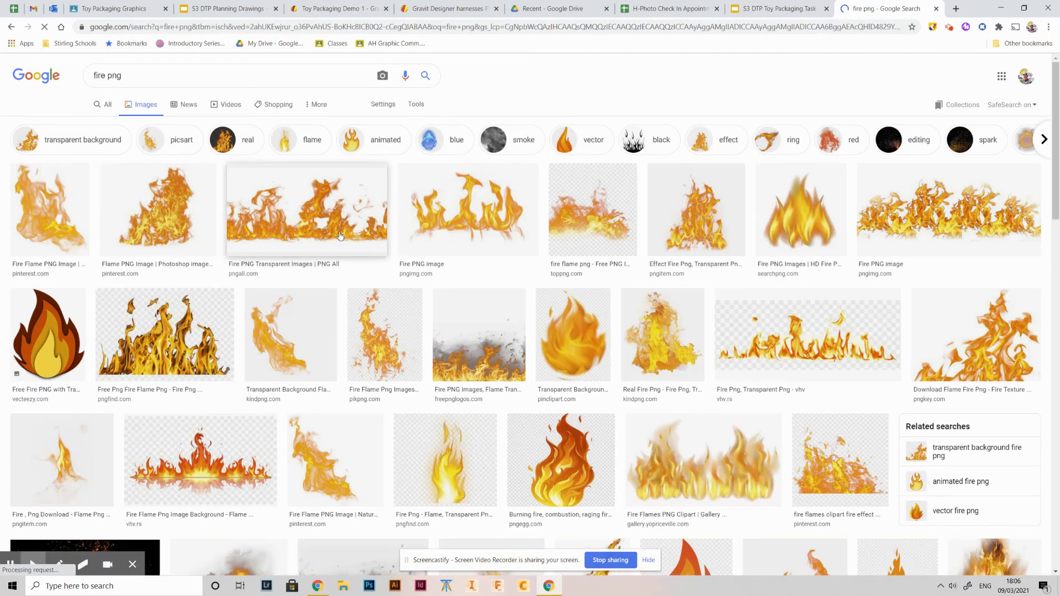
left_click(376, 220)
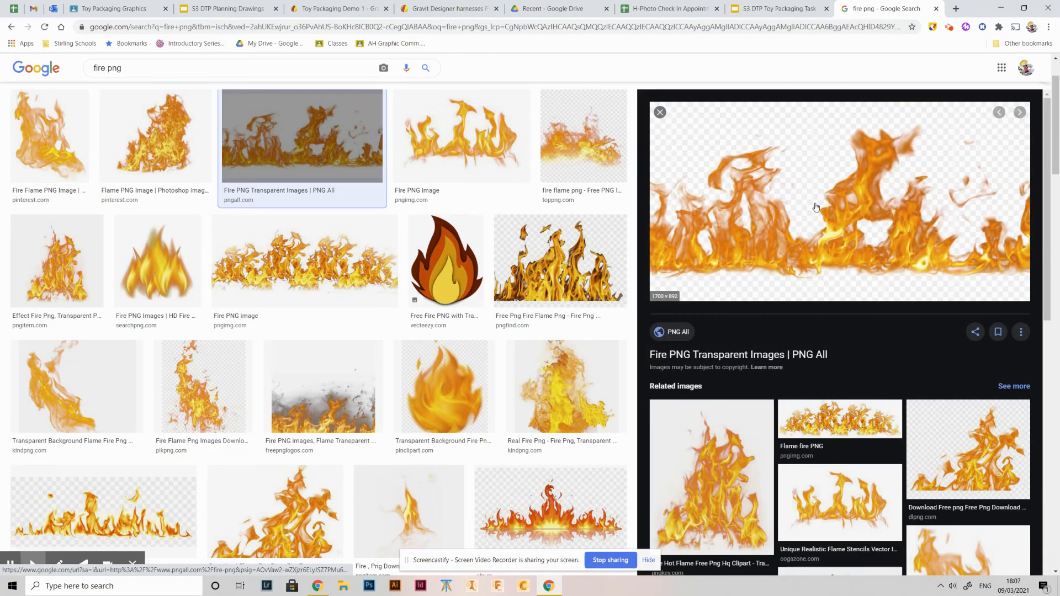
right_click(865, 218)
left_click(900, 349)
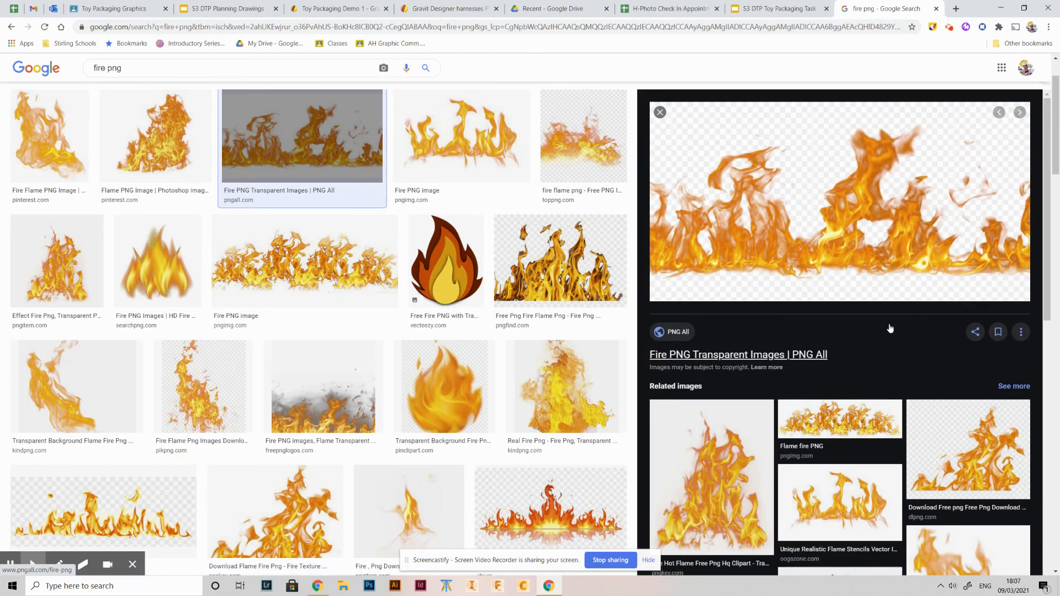
Check the planning and packaging task slides, and paste the copied fire image into Toy Packaging Demo 1 in Gravit Designer.
left_click(243, 9)
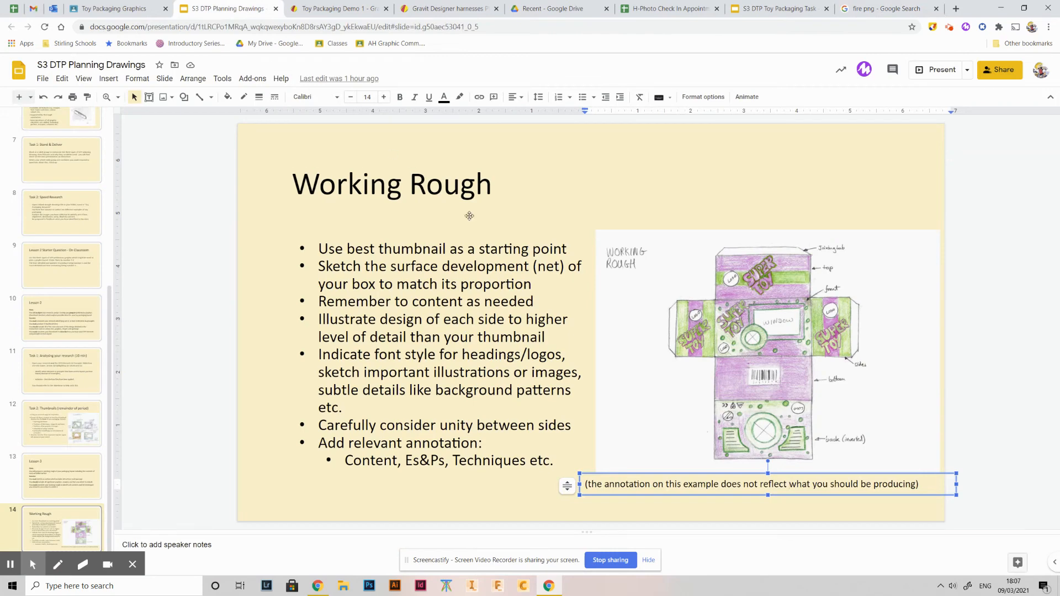
left_click(778, 8)
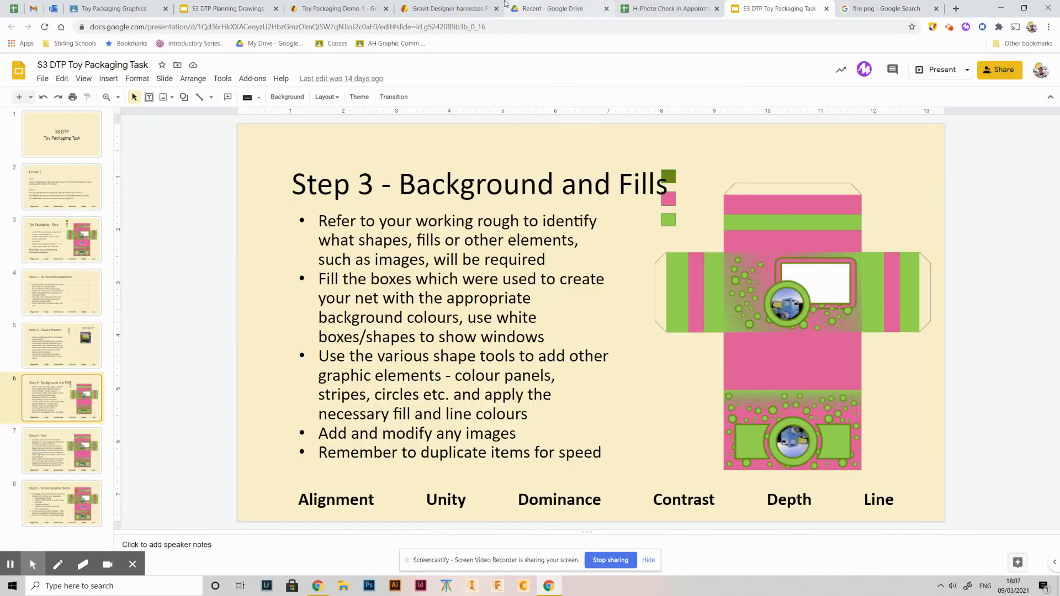
left_click(338, 8)
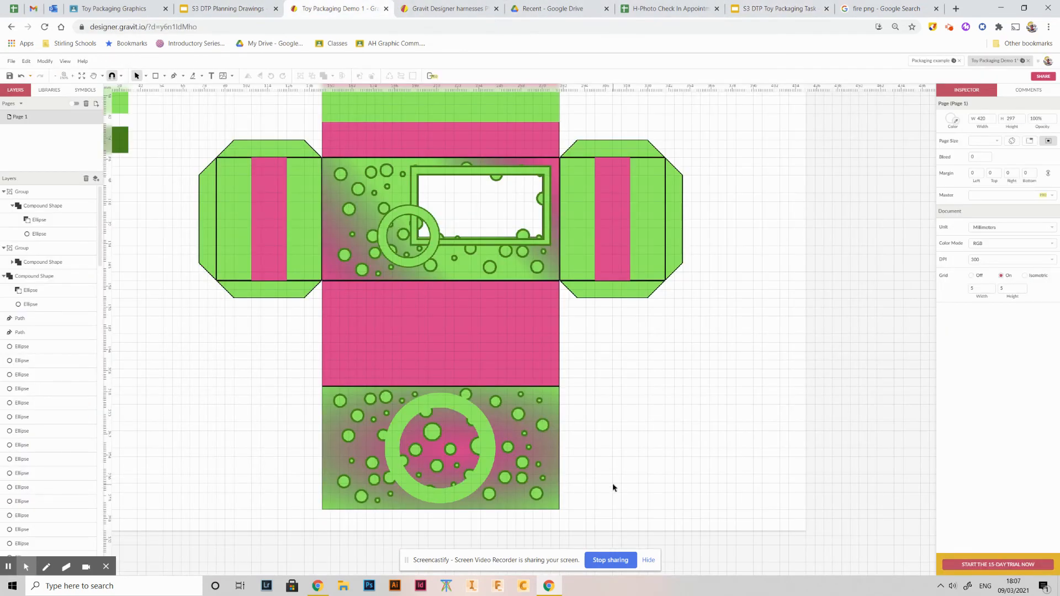
key("ctrl+v")
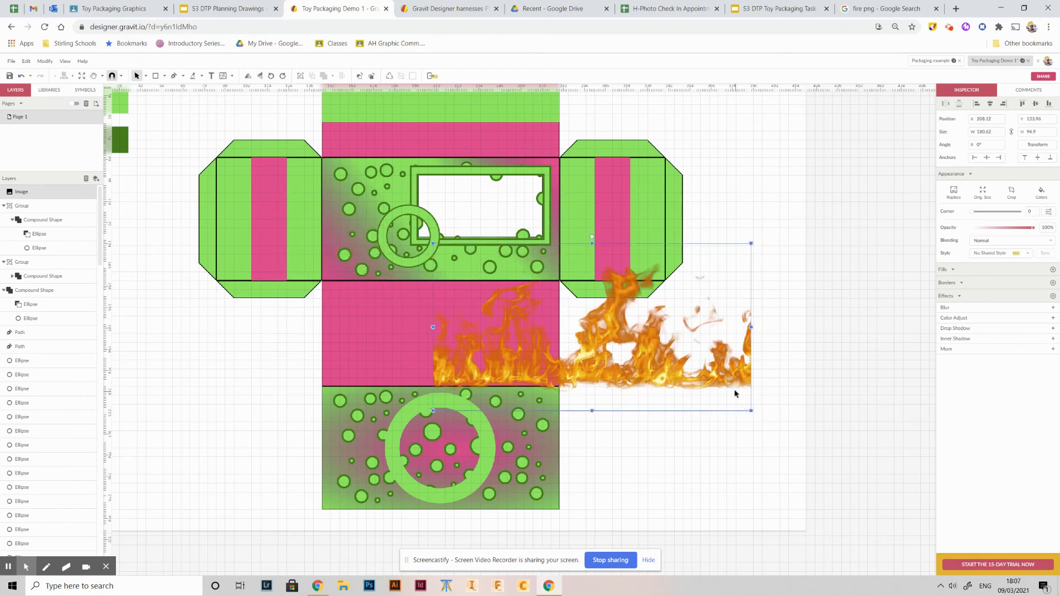
Scale the fire image to about 163 by 86 mm and position it across the pink panel below the window panel.
left_click_drag(751, 411, 647, 356)
left_click_drag(468, 362, 333, 368)
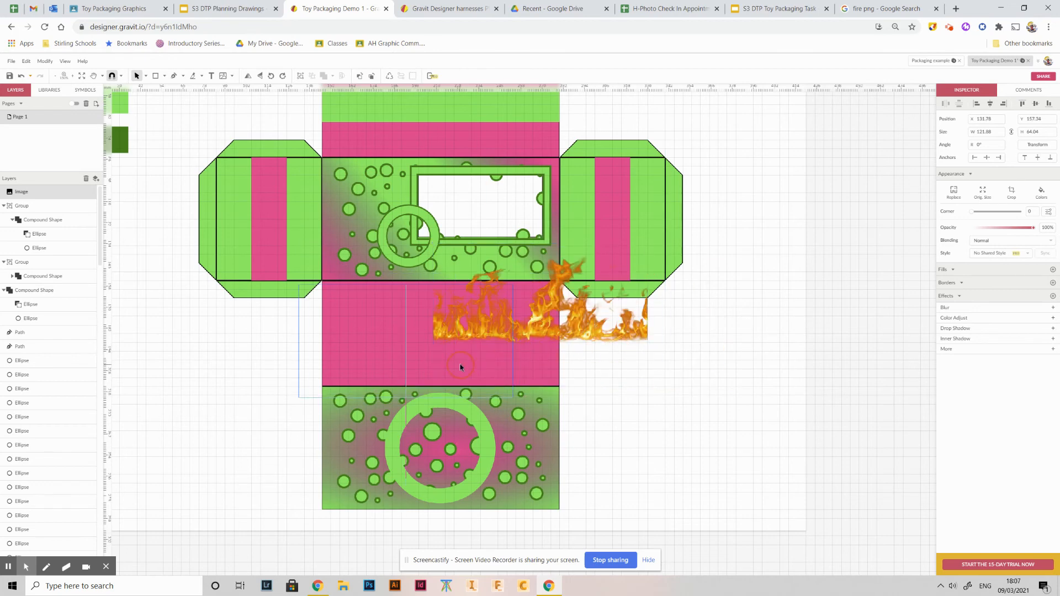
left_click_drag(513, 397, 585, 436)
left_click_drag(477, 396, 488, 399)
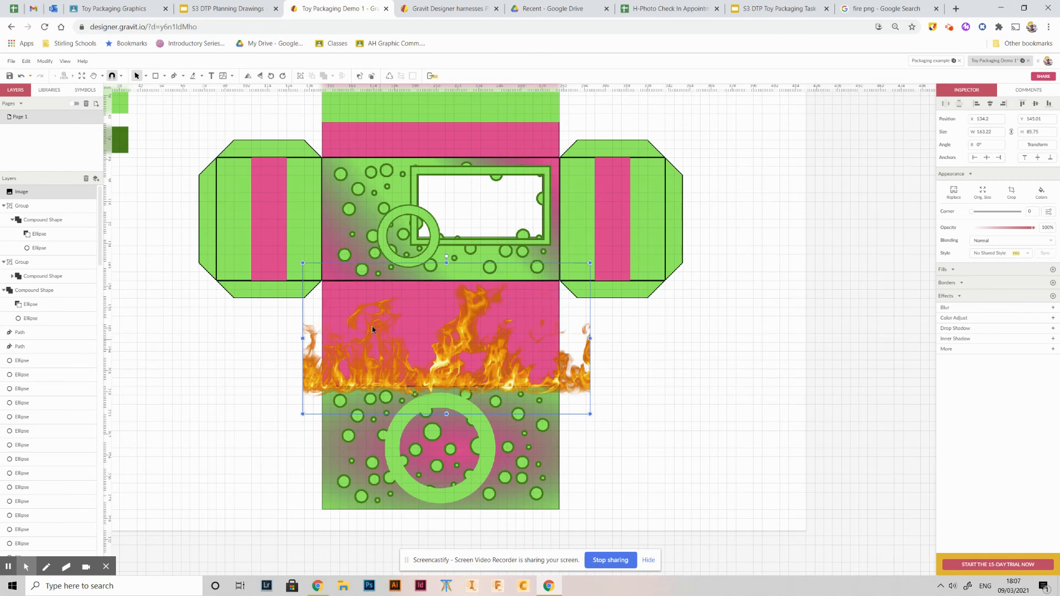
Select the pink panel rectangle behind the flames and reset the browser zoom to 100%.
left_click(419, 297)
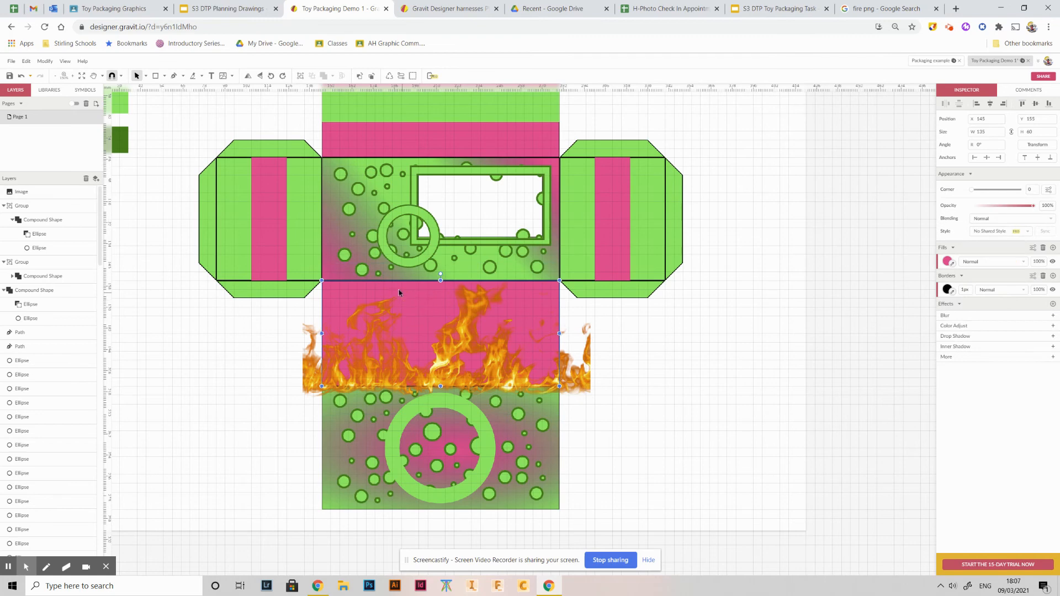
right_click(431, 301)
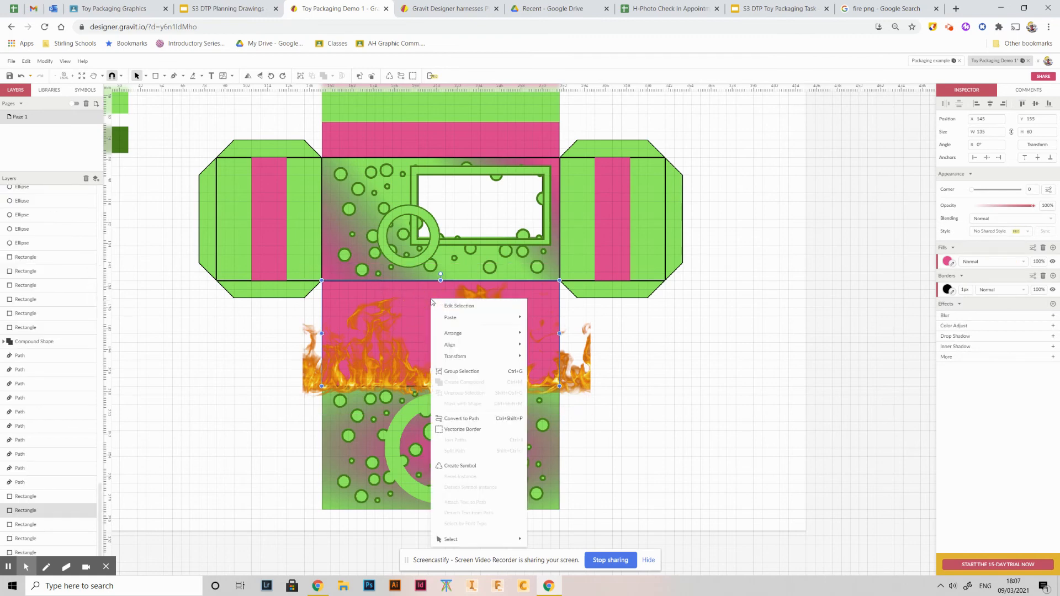
mouse_move(476, 347)
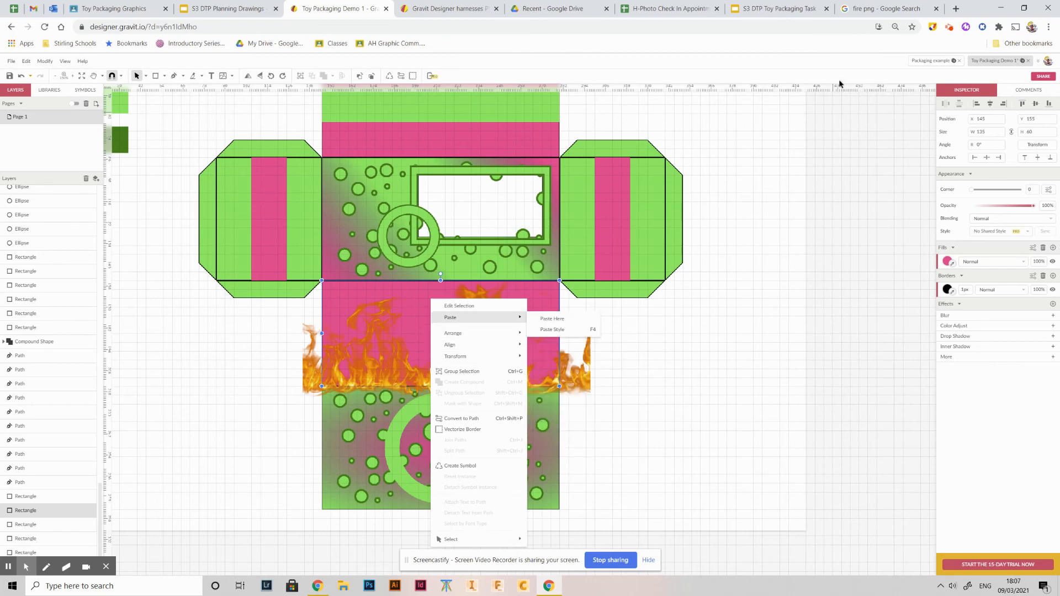
left_click(895, 28)
left_click(885, 46)
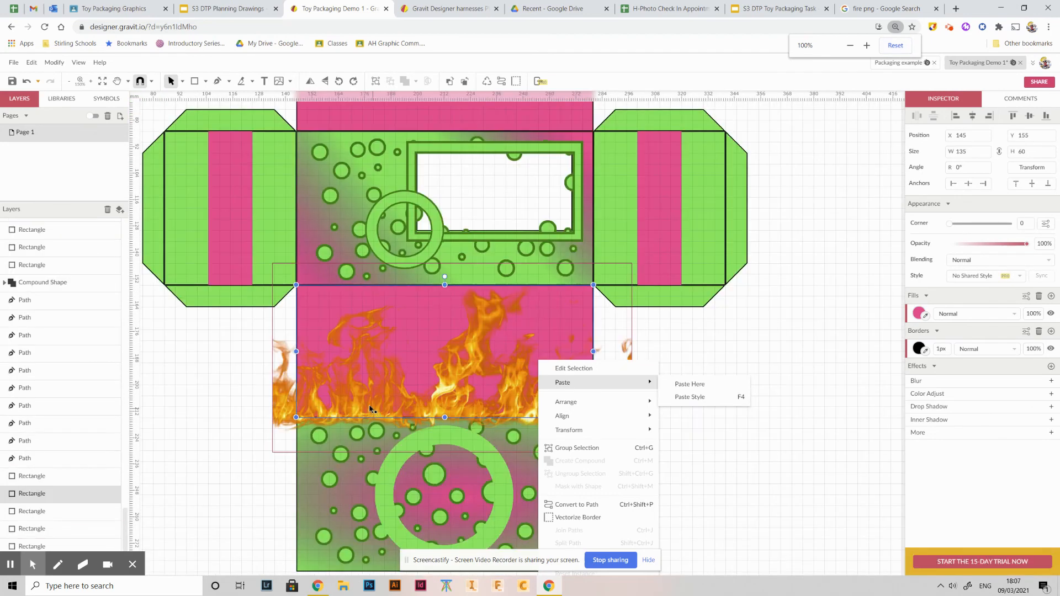
Bring the pink panel rectangle to the front, above the fire image.
left_click(208, 376)
left_click(433, 315)
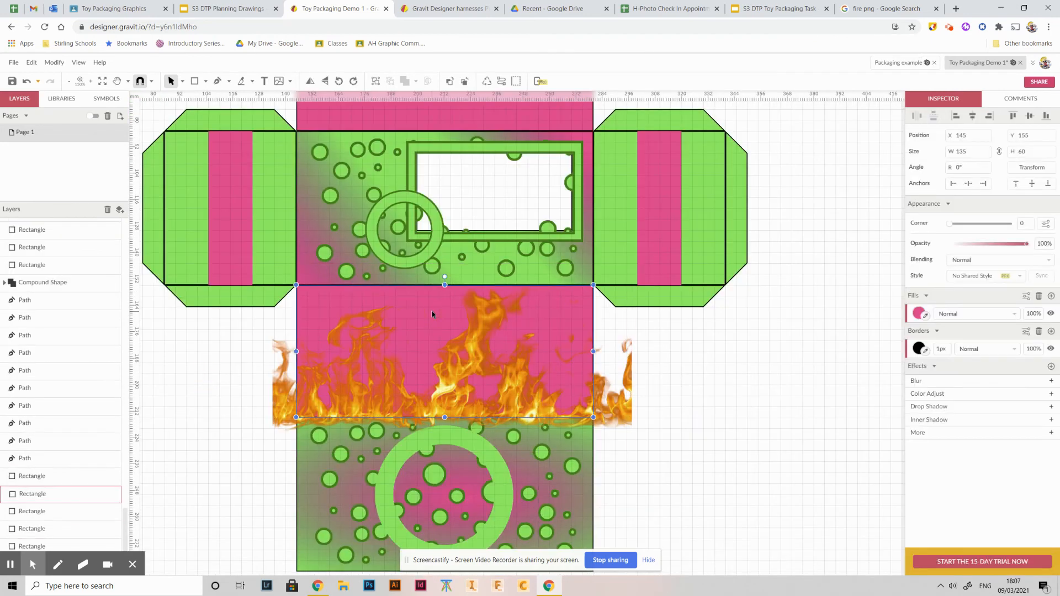
right_click(433, 314)
mouse_move(477, 327)
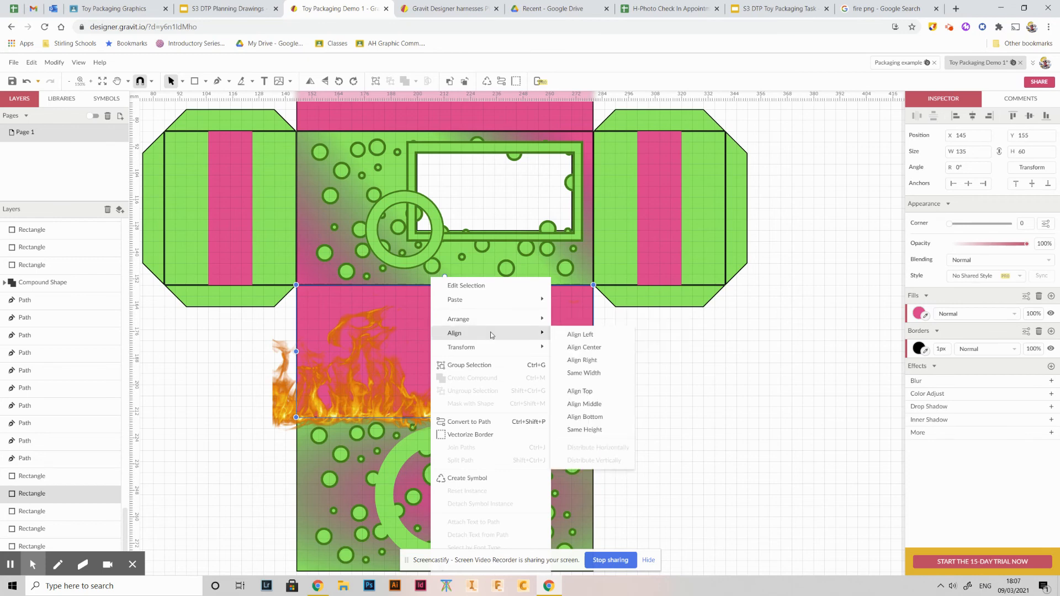
left_click(614, 323)
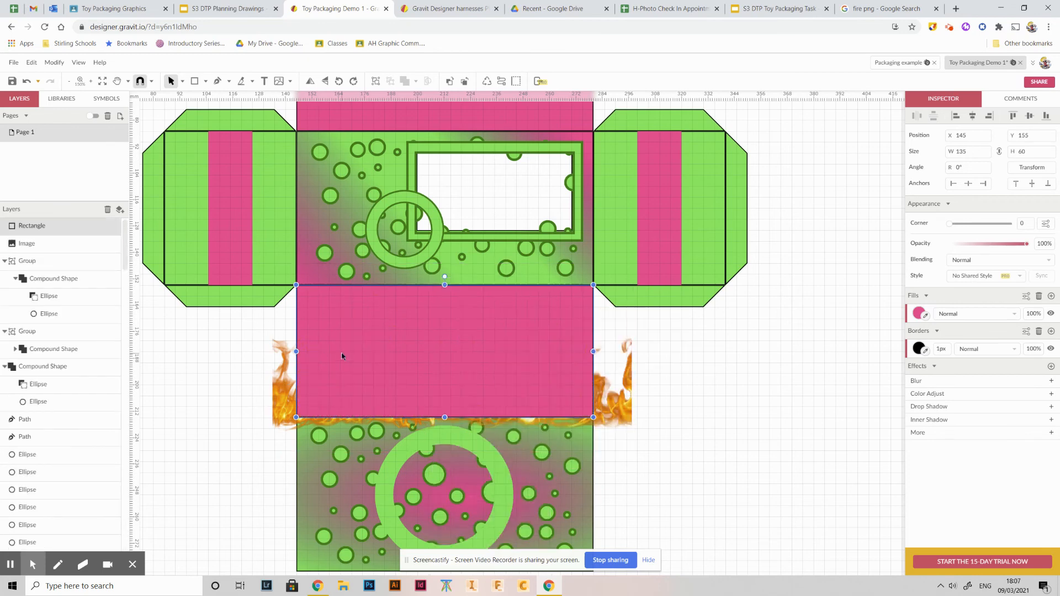
Select the fire image together with the pink rectangle and mask the image with the rectangle's shape.
left_click(277, 379)
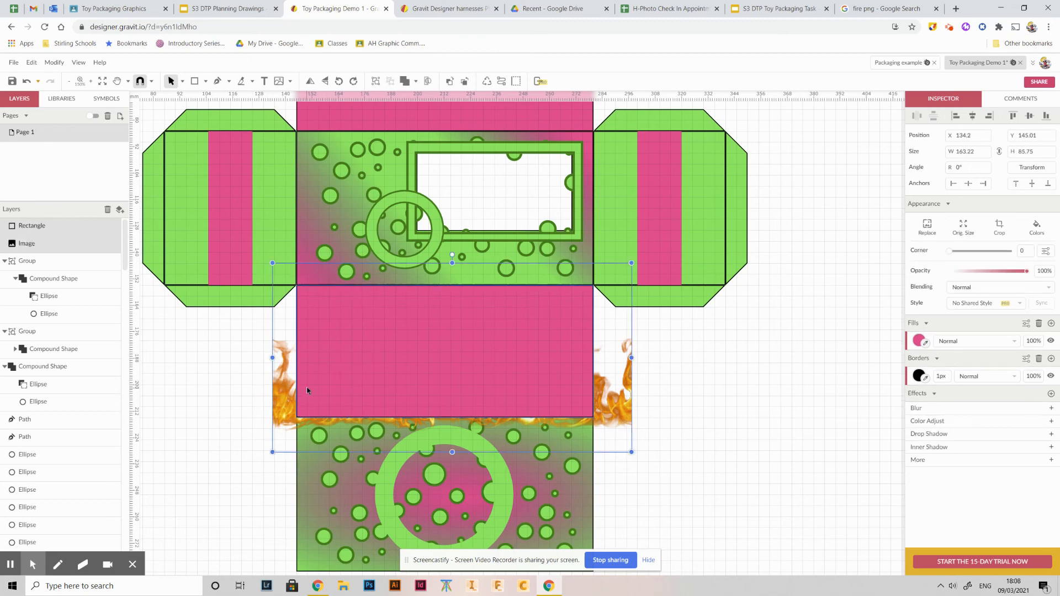
right_click(307, 390)
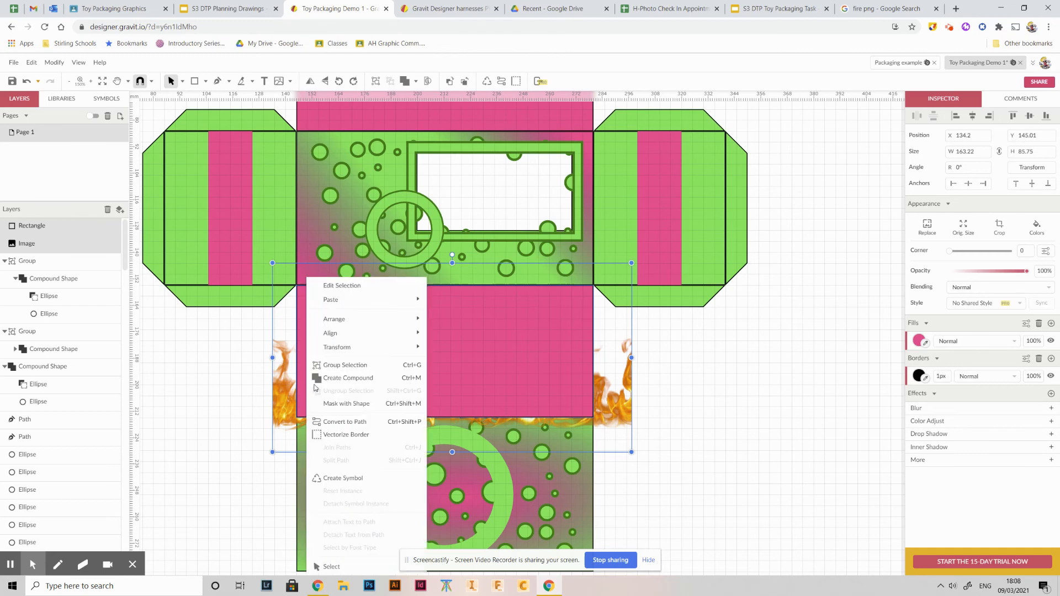
left_click(368, 404)
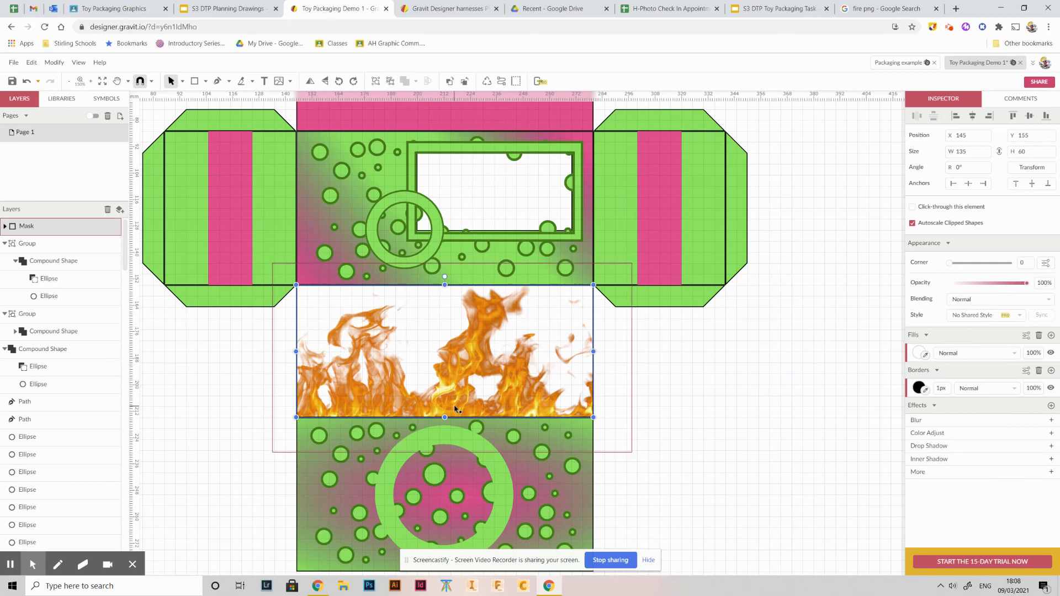
left_click(285, 388)
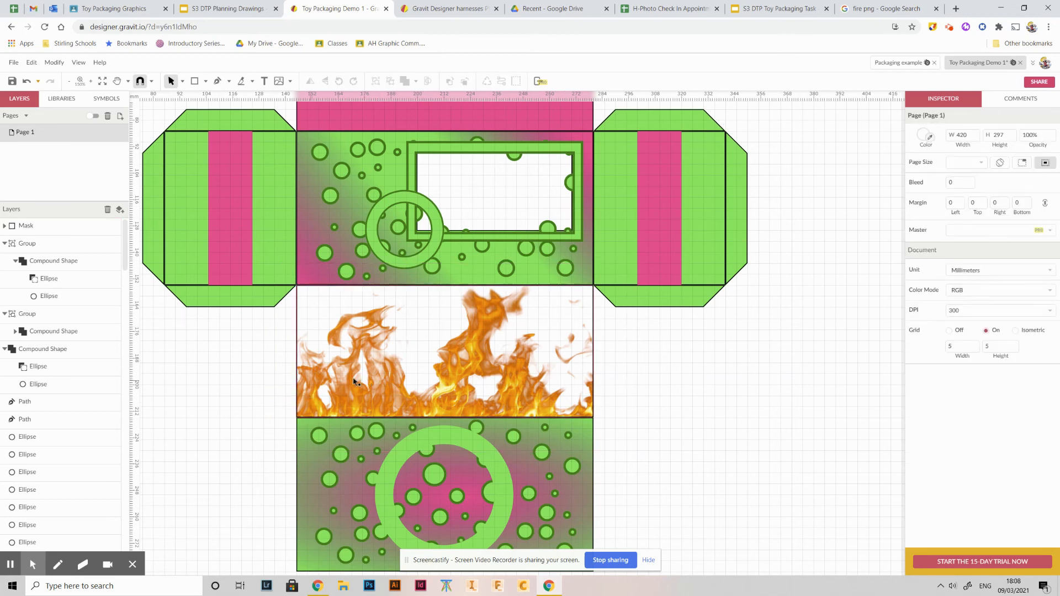
double_click(294, 391)
mouse_move(294, 391)
left_mouse_down()
mouse_move(296, 400)
mouse_move(283, 384)
left_mouse_up()
left_click(687, 416)
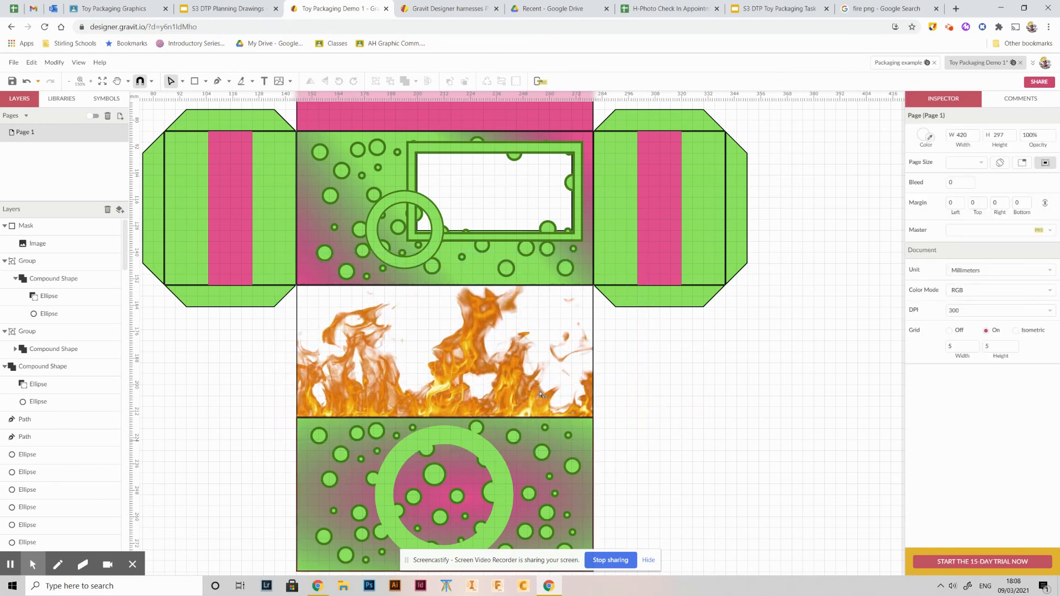
Fill the fire mask's background with the pink sampled from a side panel's stripe.
left_click(522, 326)
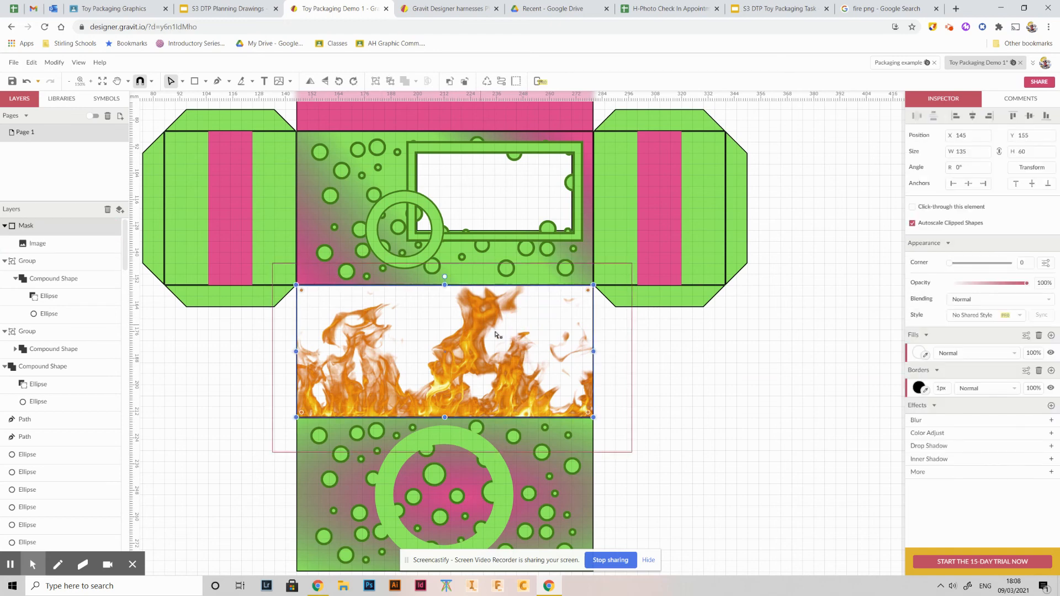
left_click(927, 356)
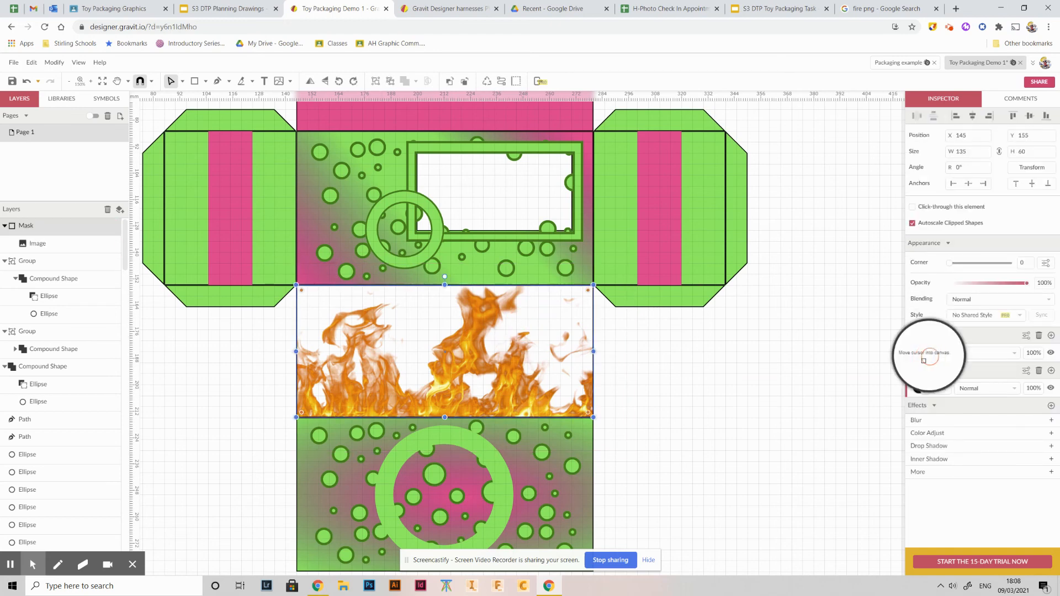
left_click(668, 232)
left_click(733, 386)
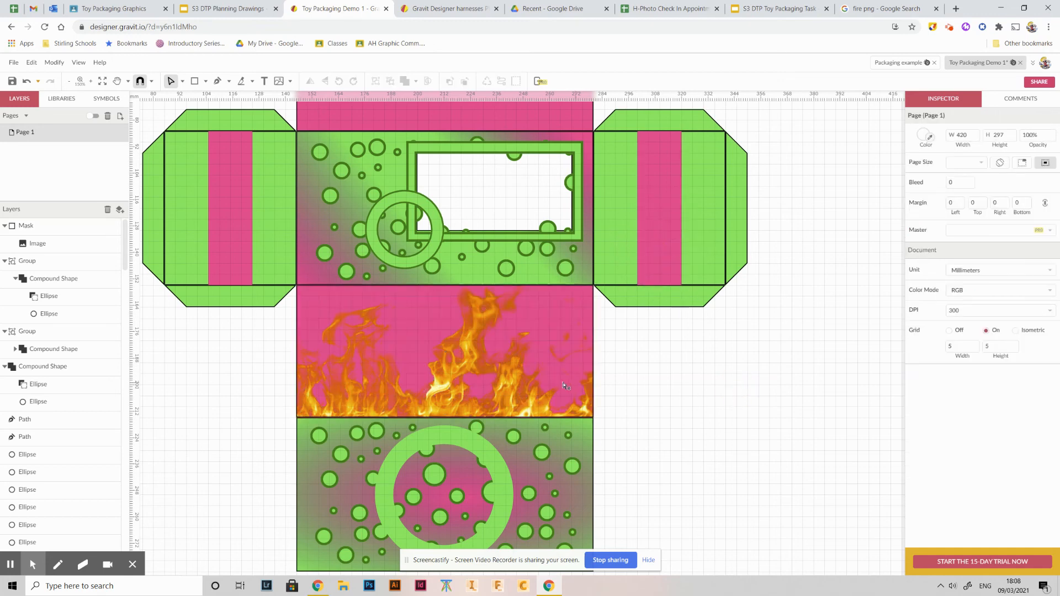
scroll(655, 426, "up", 2)
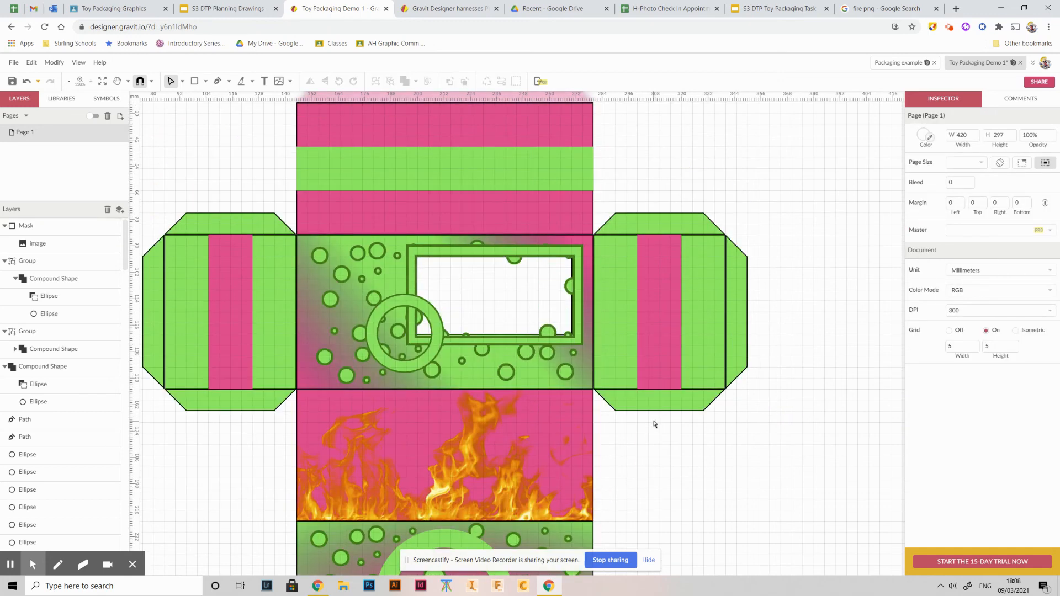
scroll(652, 403, "down", 2)
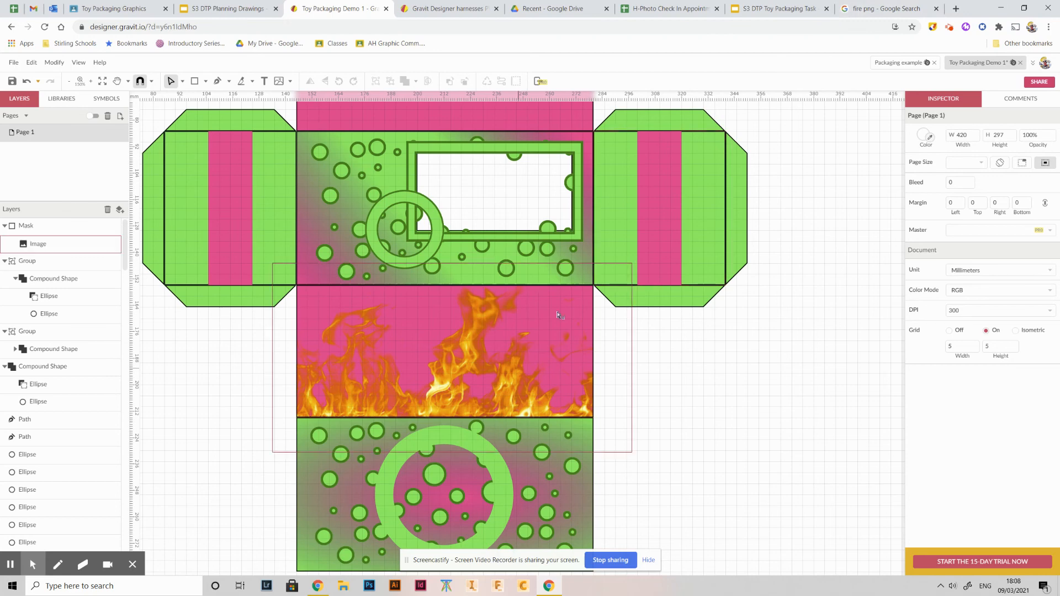
Switch to Google Images and search for "toy car".
left_click(880, 8)
scroll(461, 135, "up", 2)
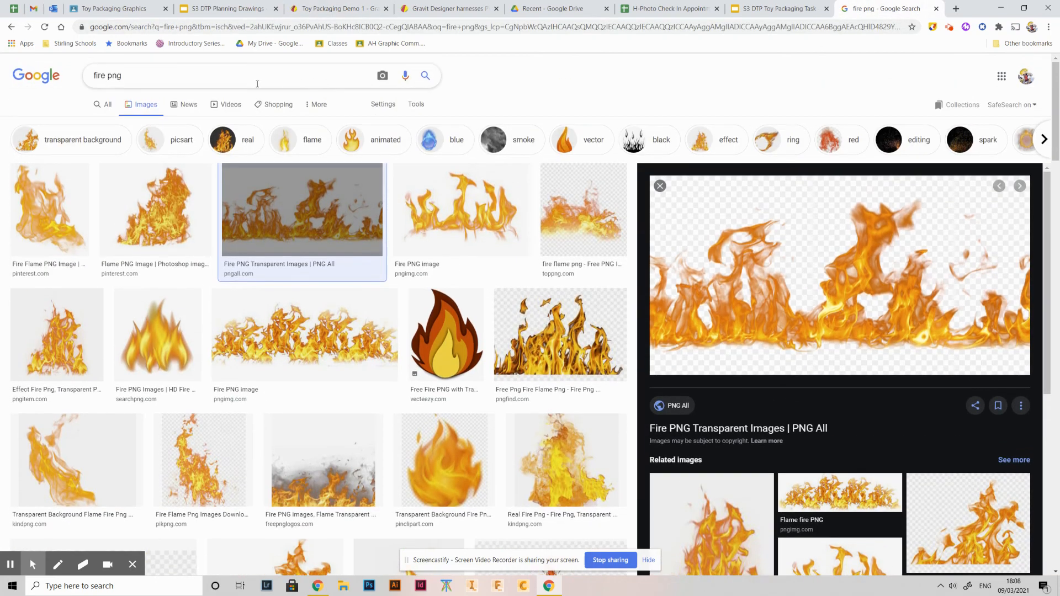
left_click_drag(256, 81, 5, 84)
type("to")
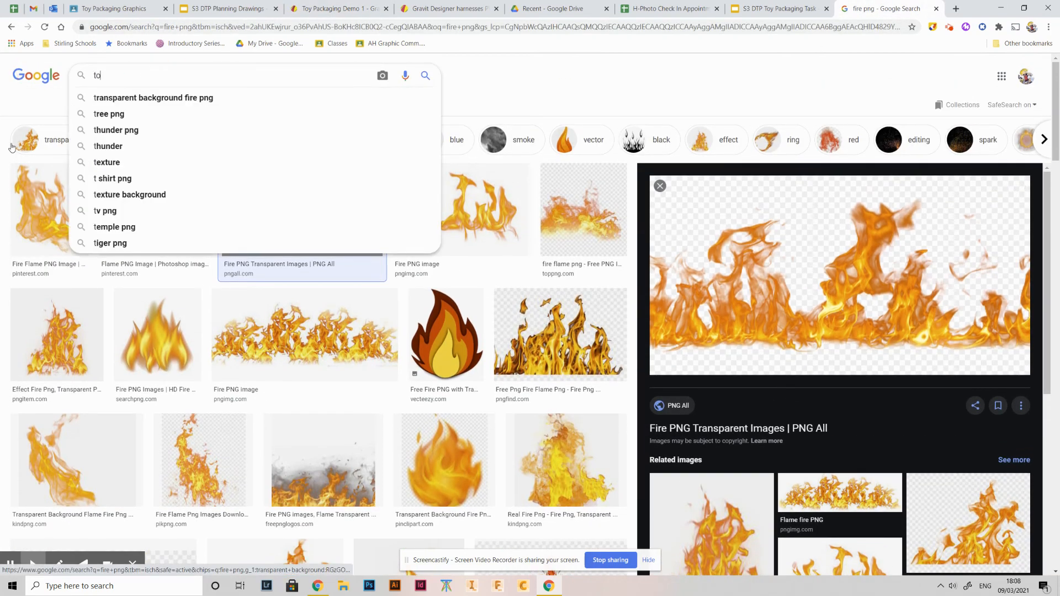
type("y ")
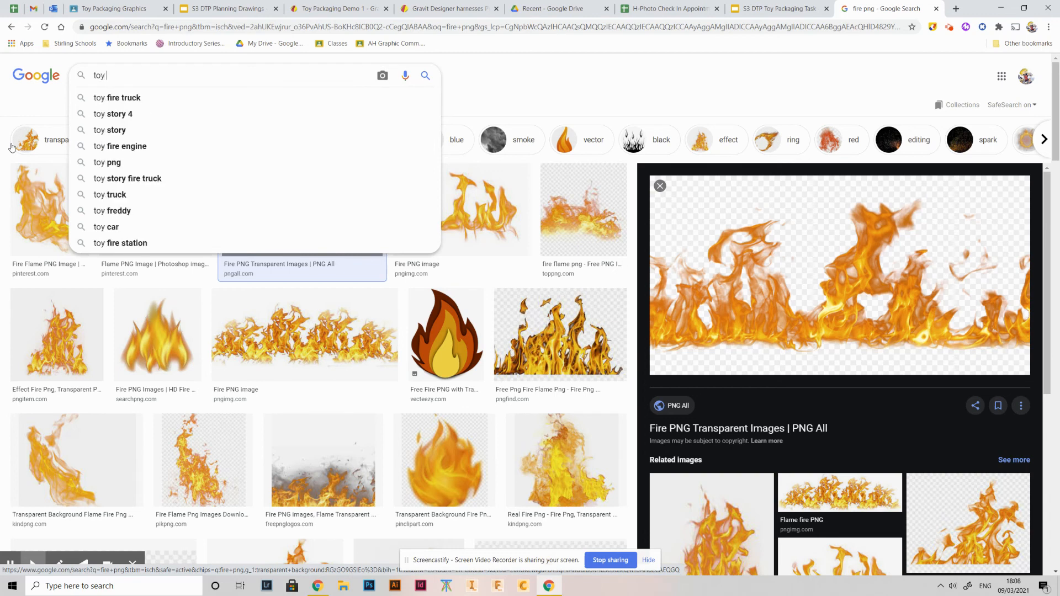
type("car")
key("Return")
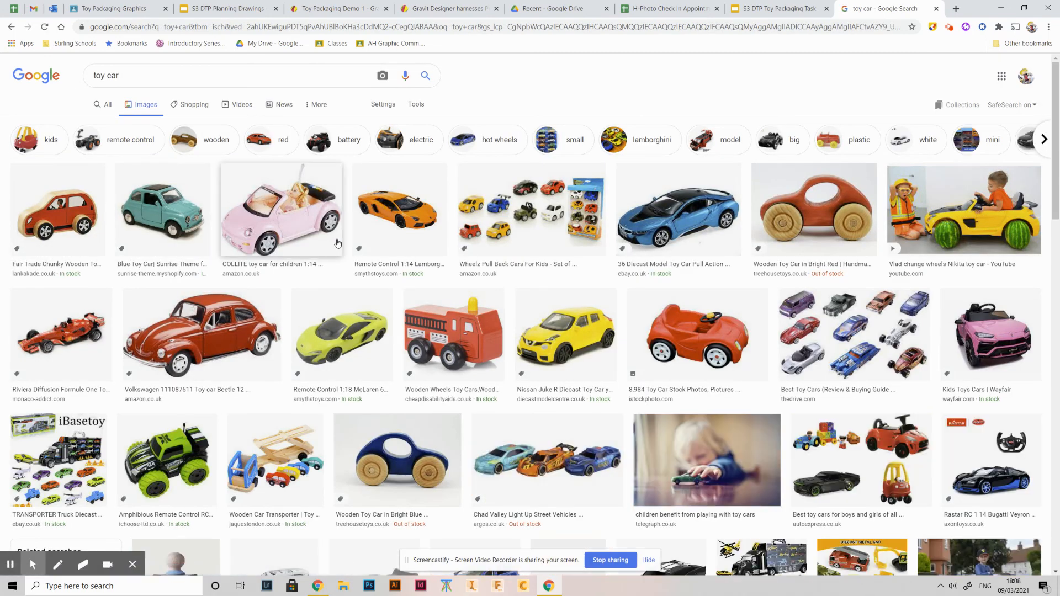
Open the "Wooden Toy Car in Bright Blue" result and copy its image.
left_click(385, 468)
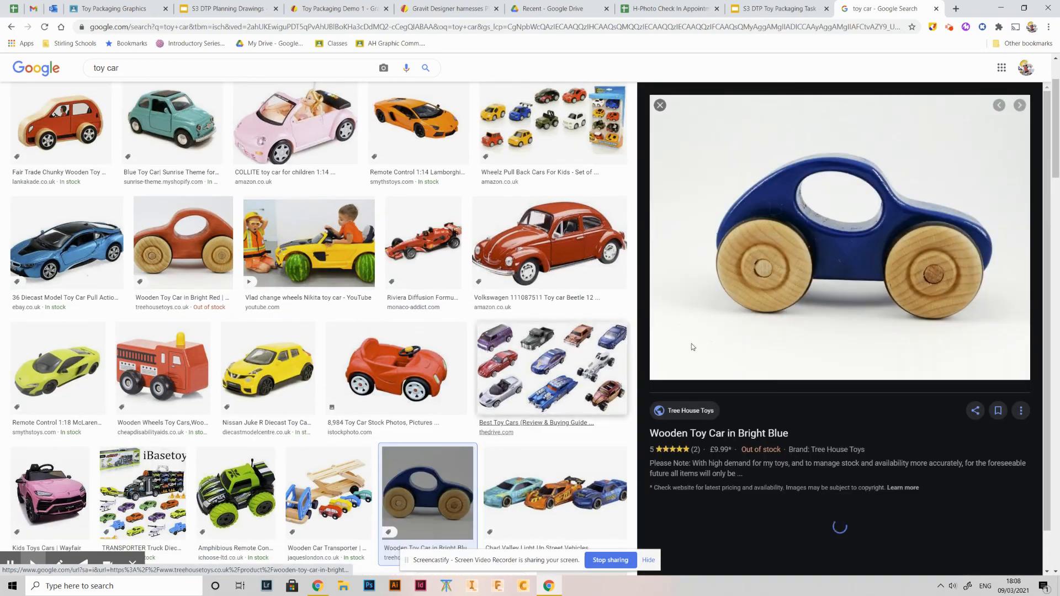
right_click(845, 249)
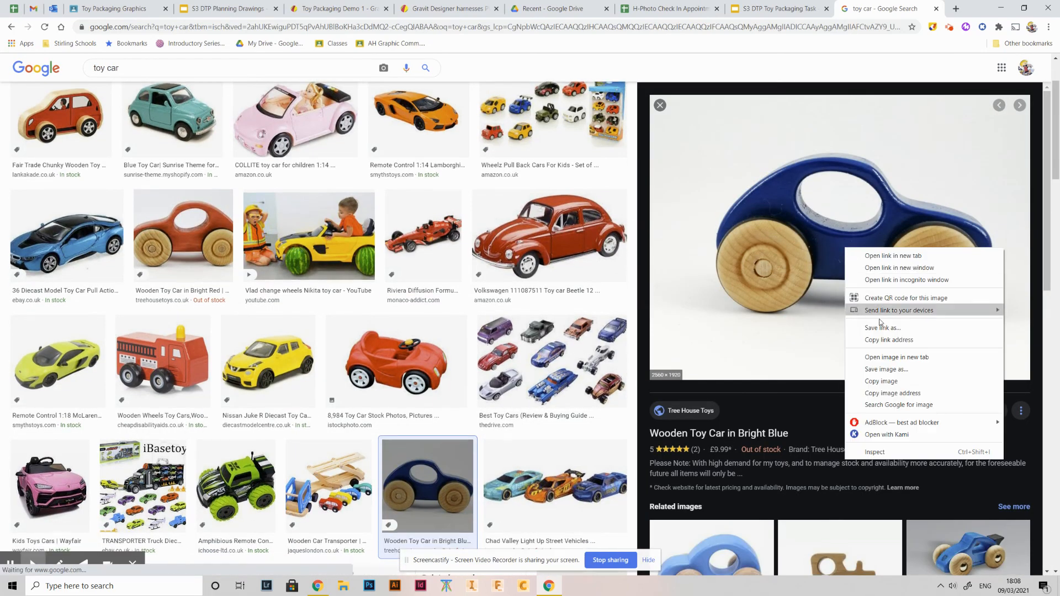
left_click(894, 381)
Return to Toy Packaging Demo 1 in Gravit Designer, undo the fire image's masking and placement, and delete the image.
left_click(447, 8)
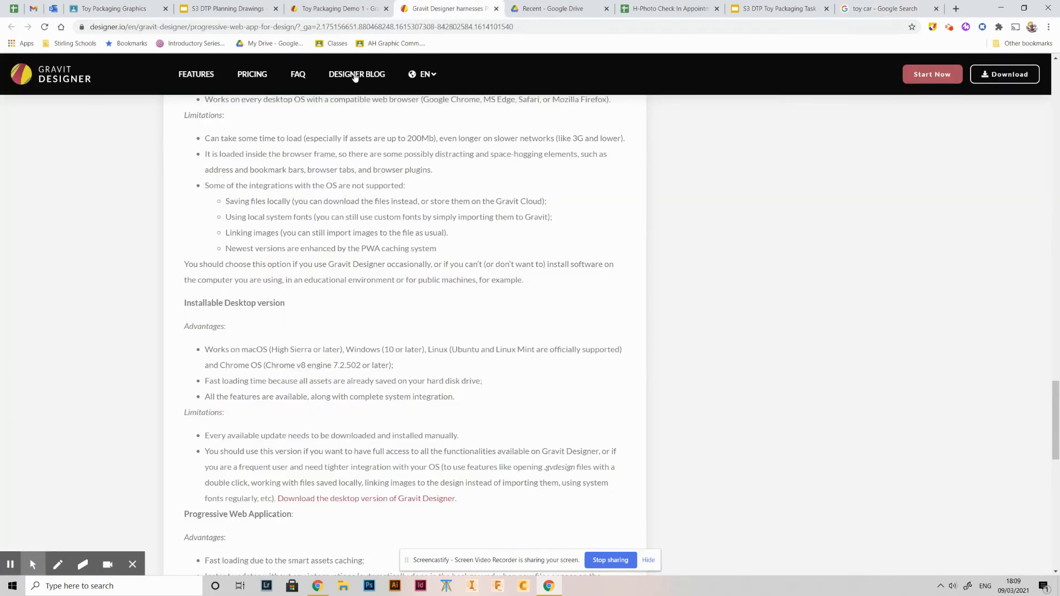
left_click(316, 7)
left_click(715, 407)
left_click(517, 404)
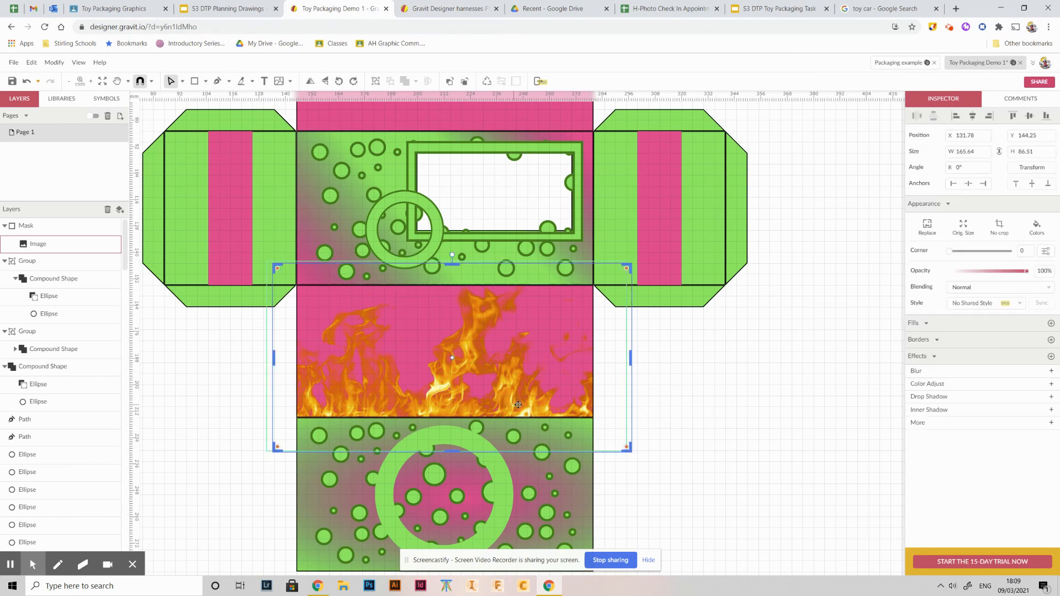
left_click(27, 81)
left_click(26, 81)
left_click(27, 81)
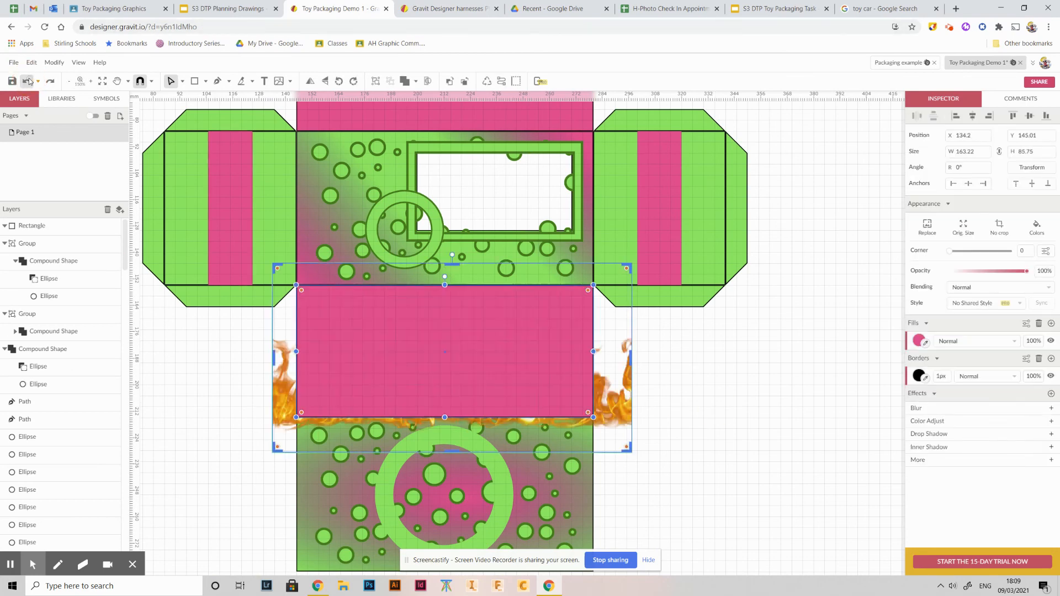
left_click(27, 81)
left_click(26, 82)
left_click(27, 81)
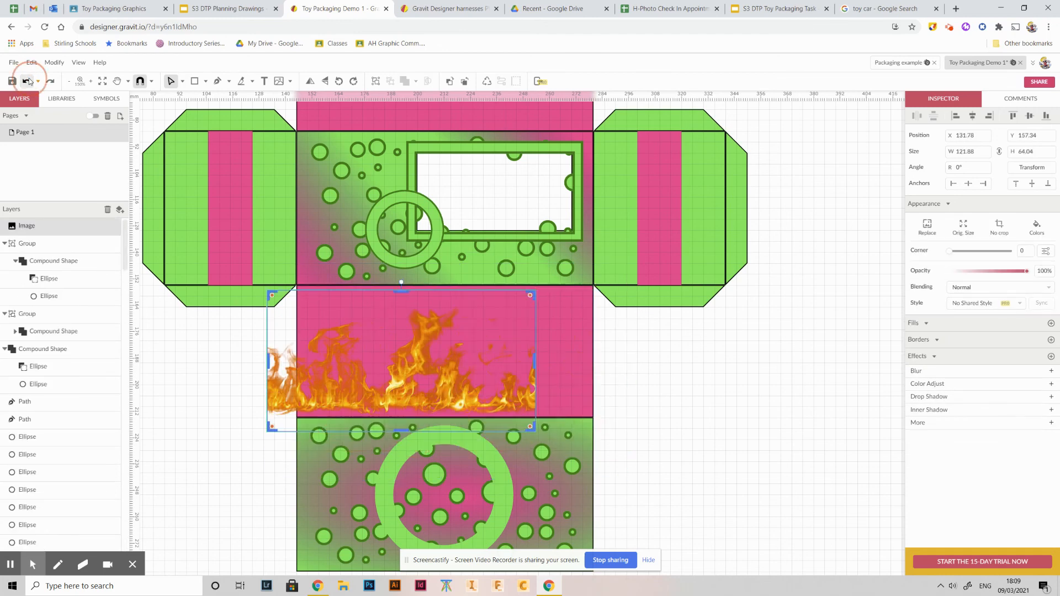
left_click(27, 81)
key("Delete")
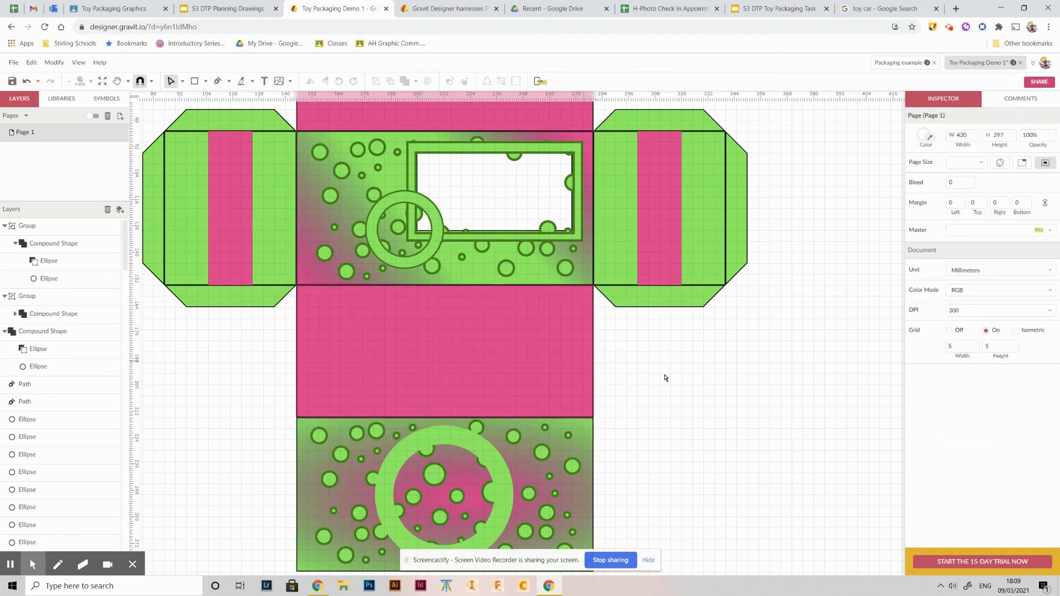
Paste the copied blue wooden toy car image into the box net drawing.
scroll(561, 443, "down", 2)
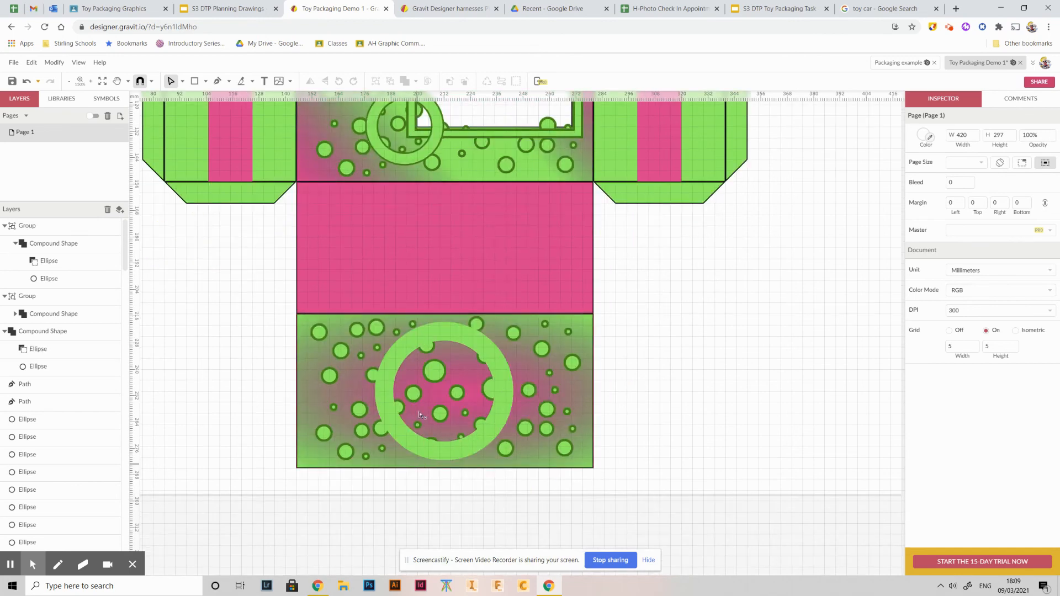
scroll(727, 385, "up", 2)
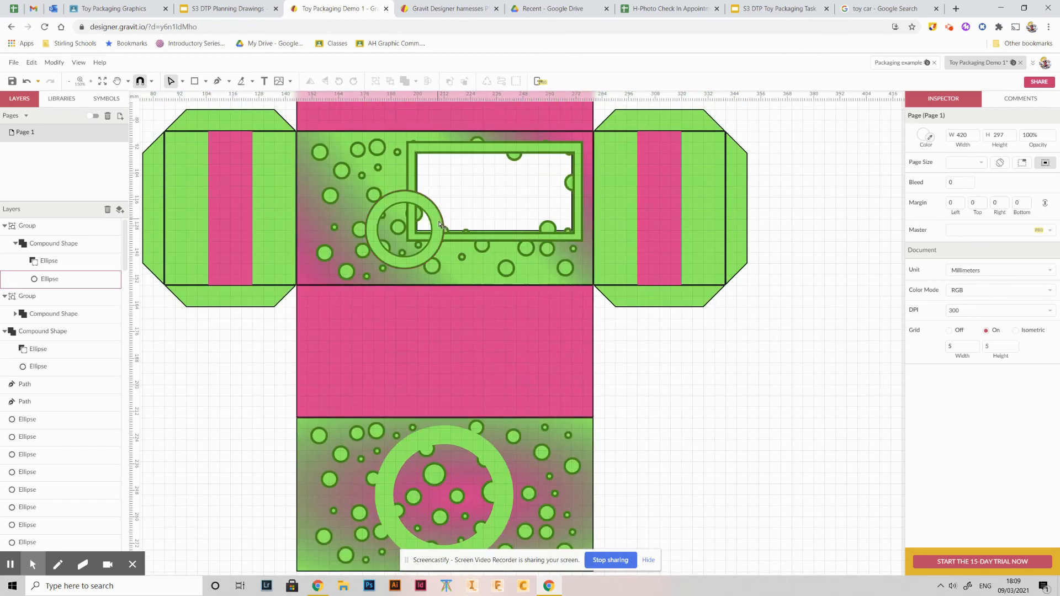
left_click(727, 464)
scroll(726, 411, "down", 2)
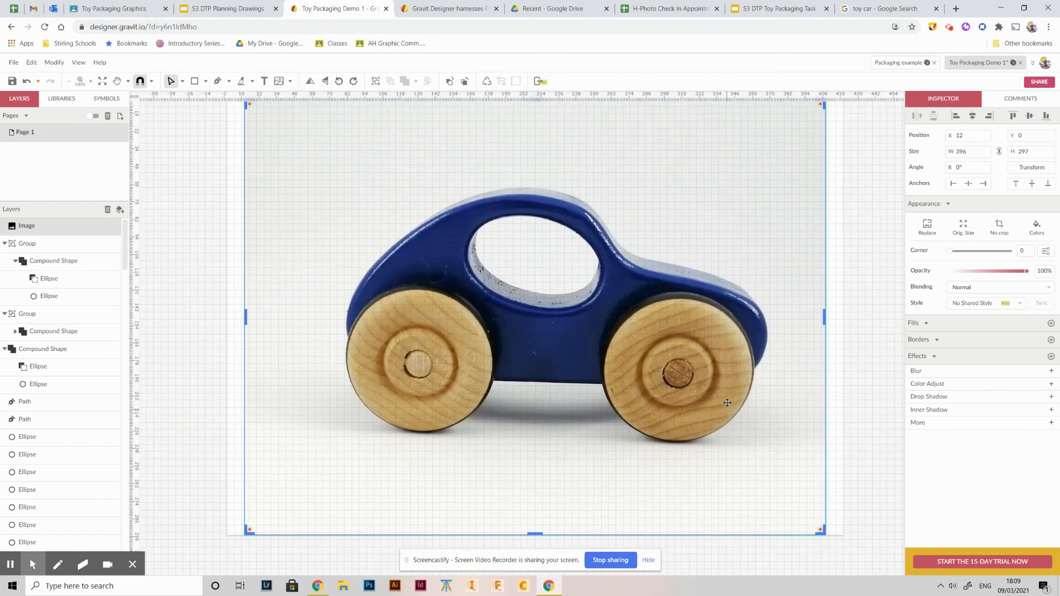
Draw a circle about 290 mm in diameter over the blue toy car image and position it to surround the car.
left_click(206, 83)
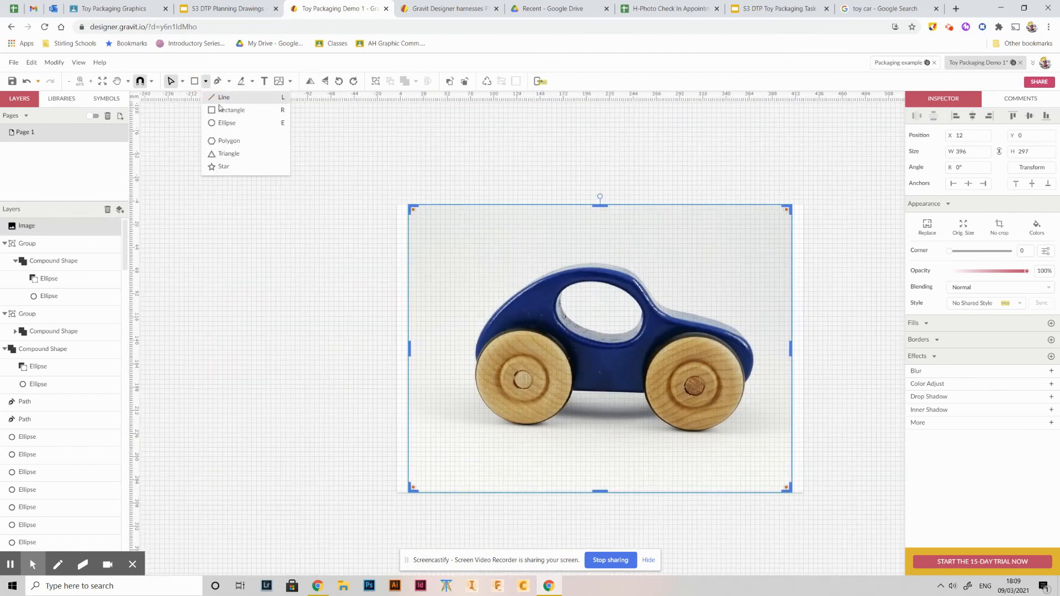
left_click(229, 123)
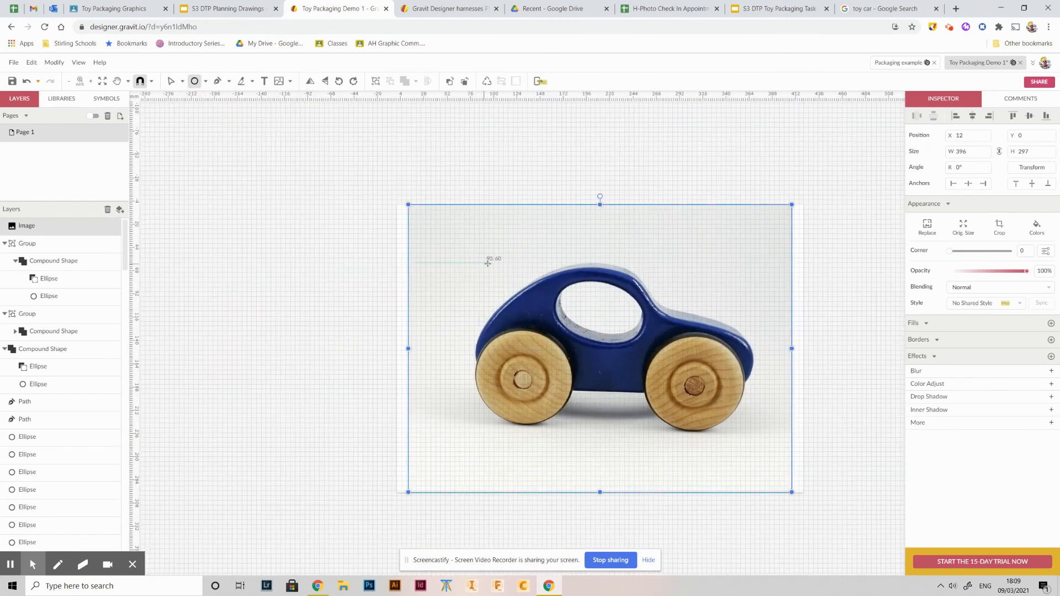
left_click_drag(475, 238, 774, 470)
left_click_drag(628, 379, 625, 343)
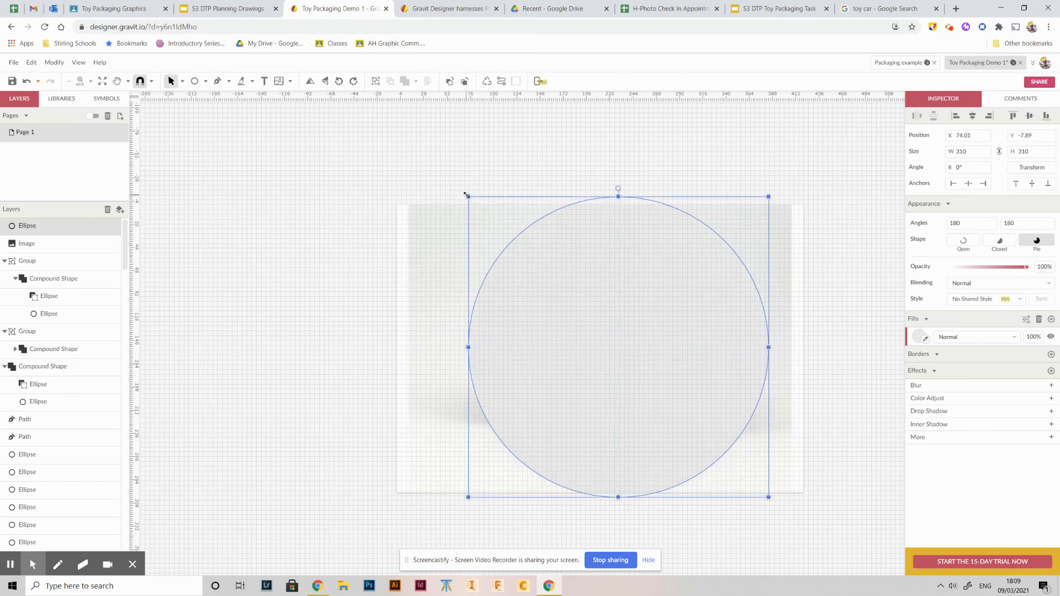
left_click_drag(467, 196, 480, 216)
left_click_drag(627, 336, 613, 324)
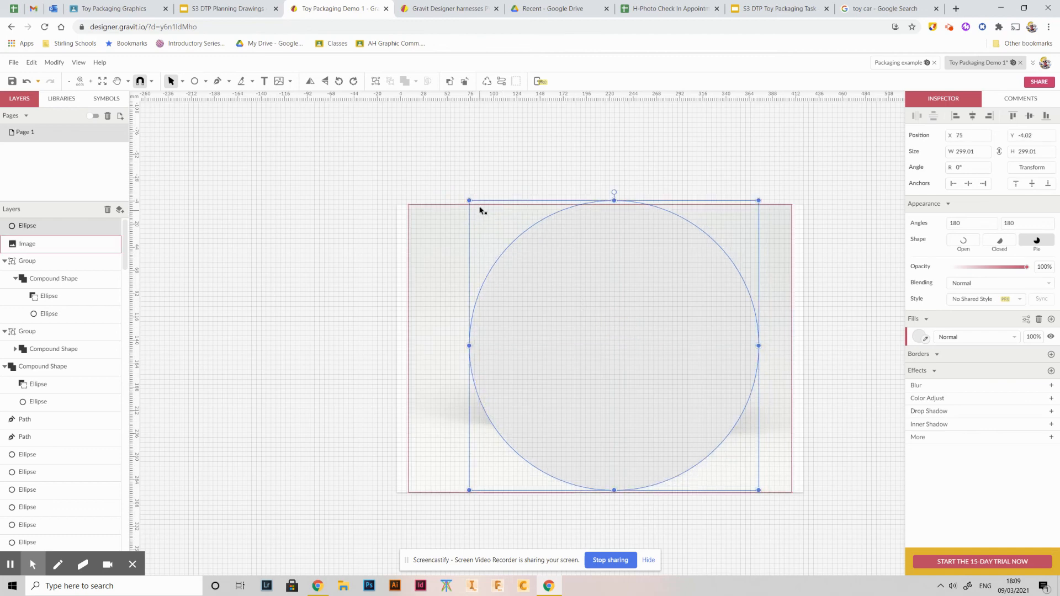
left_click_drag(469, 201, 478, 209)
mouse_move(589, 300)
left_mouse_down()
mouse_move(581, 294)
mouse_move(592, 306)
left_mouse_up()
left_click(587, 305)
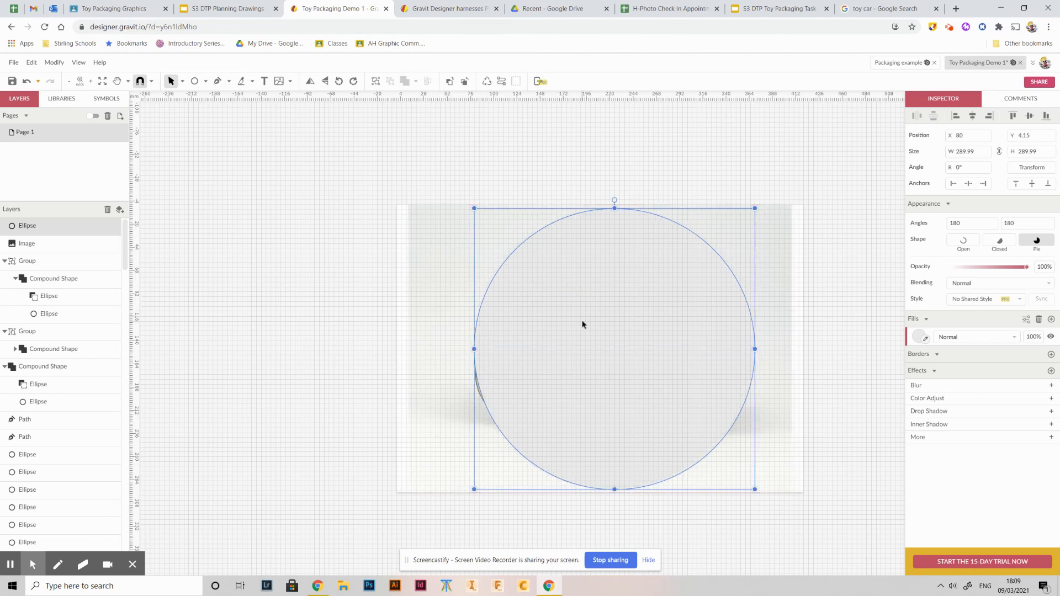
Mask the toy car image with the circle using Mask with Shape.
left_click(428, 271, "shift")
right_click(428, 272)
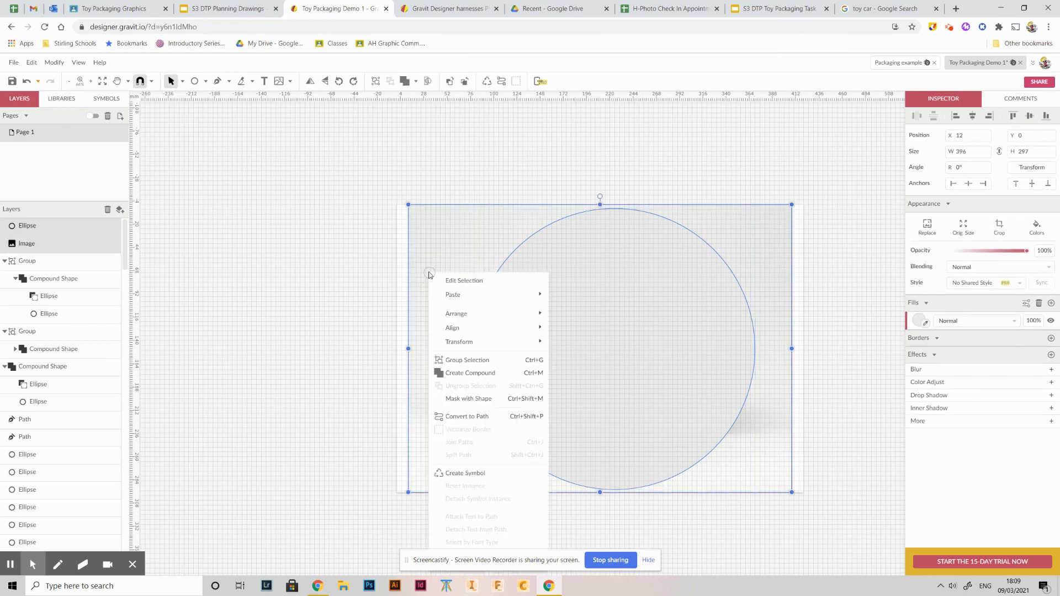
left_click(521, 401)
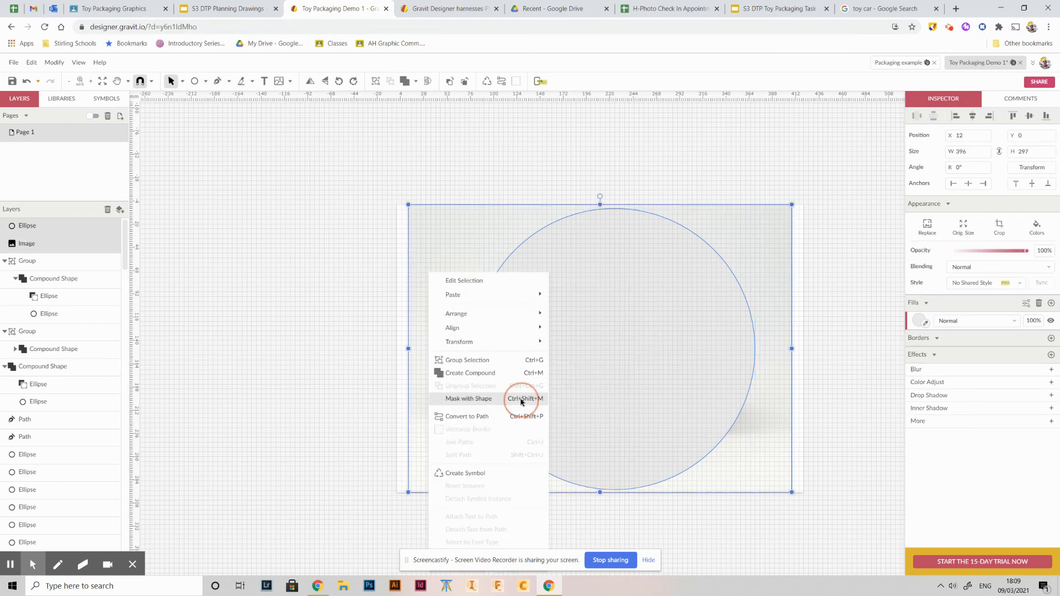
left_click(857, 273)
left_click(604, 323)
left_click(836, 360)
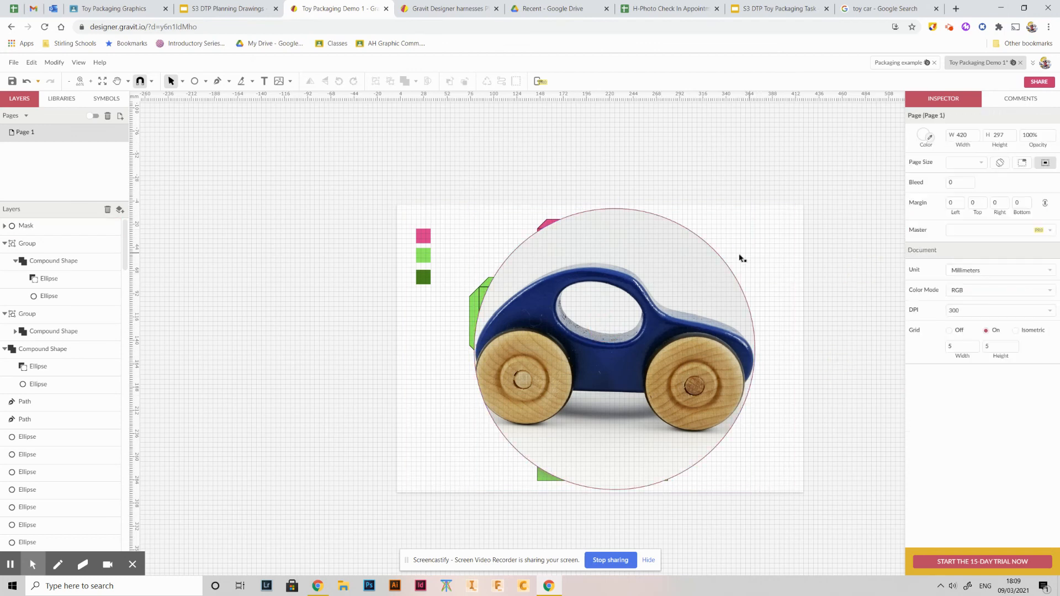
Scale the masked car down to about 27 mm and centre it inside the green ring beside the window frame.
left_click(698, 272)
left_click_drag(752, 212, 546, 417)
left_click_drag(509, 463, 593, 338)
scroll(599, 341, "up", 3)
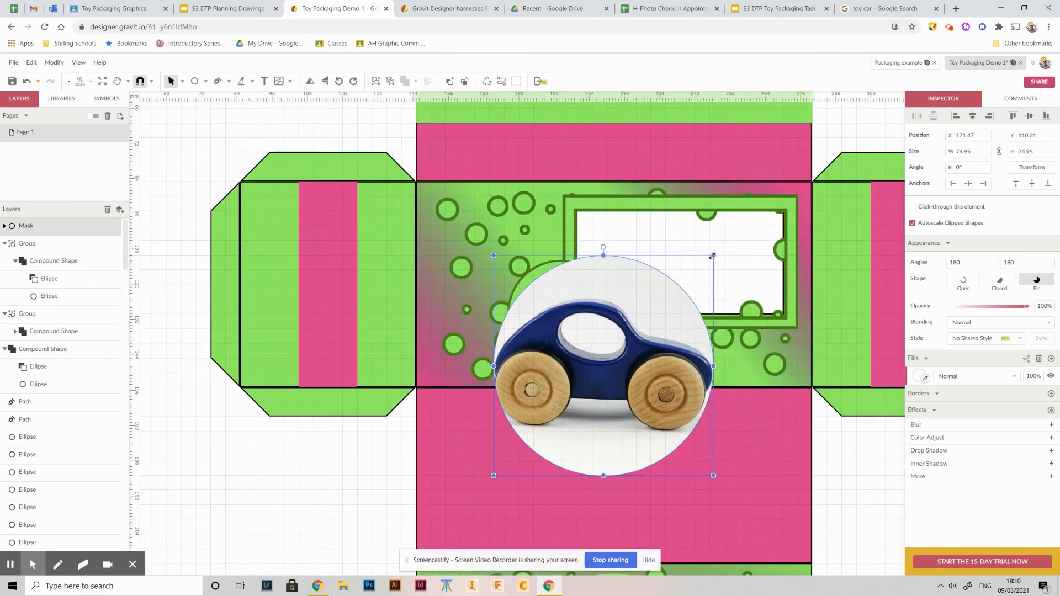
left_click_drag(713, 257, 585, 304)
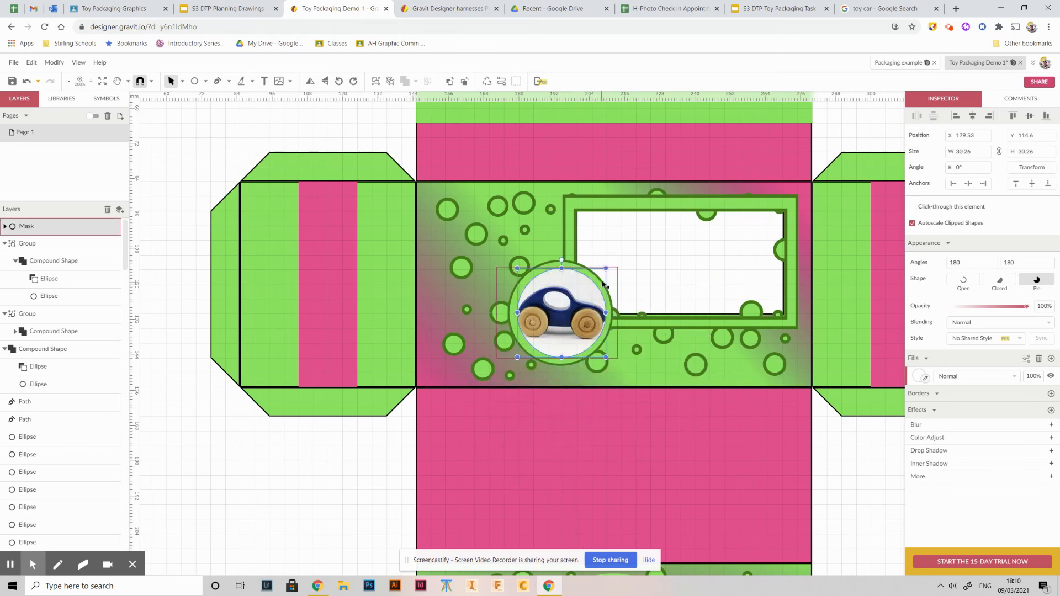
left_click_drag(605, 268, 596, 276)
left_click_drag(573, 316, 579, 310)
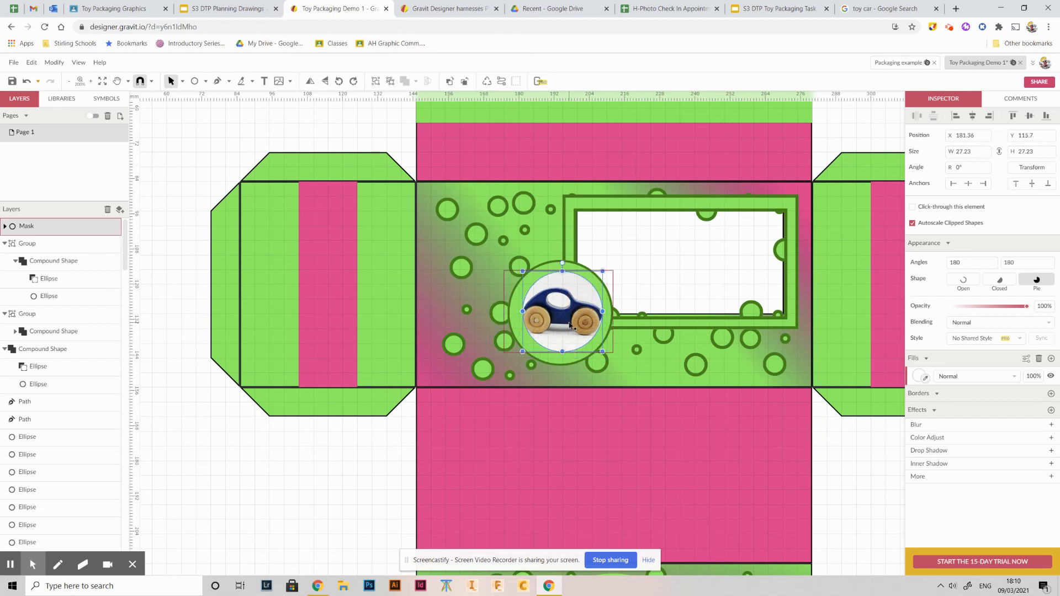
Bring the green ring group forward so it overlaps the edge of the masked car image.
left_click(549, 361)
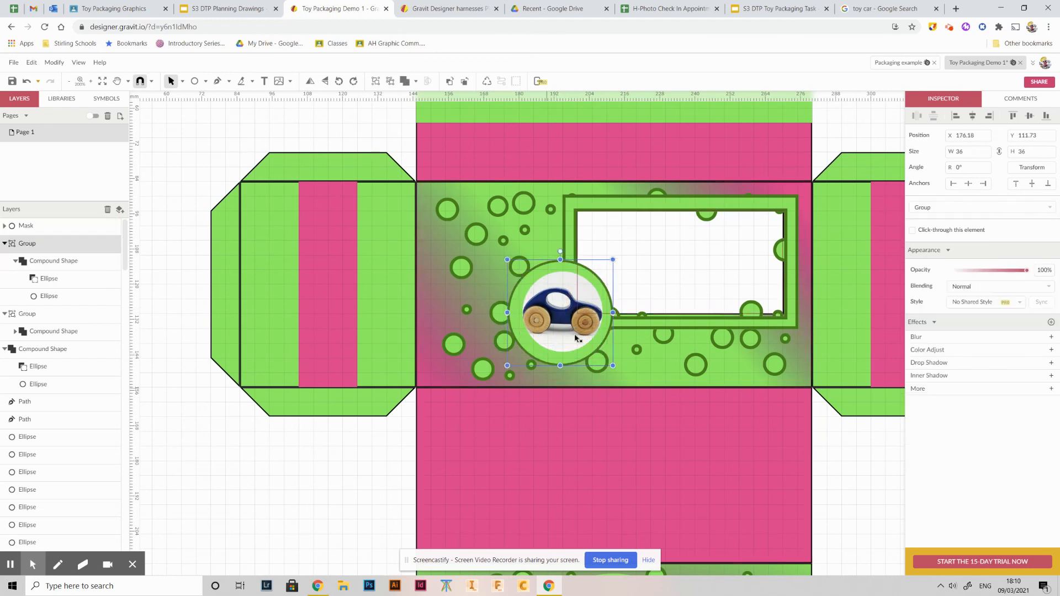
right_click(554, 353)
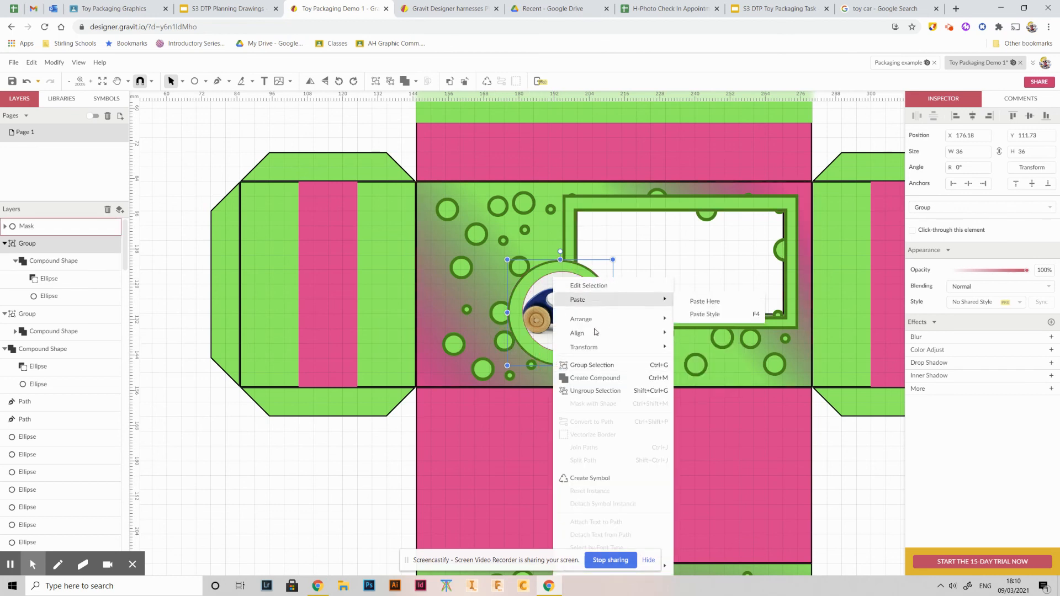
mouse_move(609, 333)
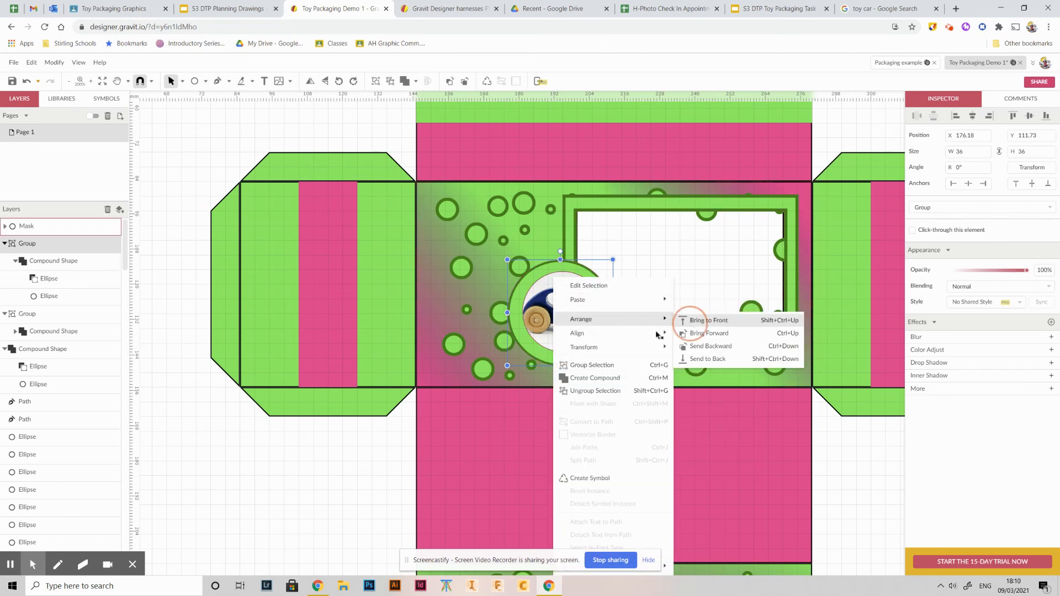
left_click(695, 334)
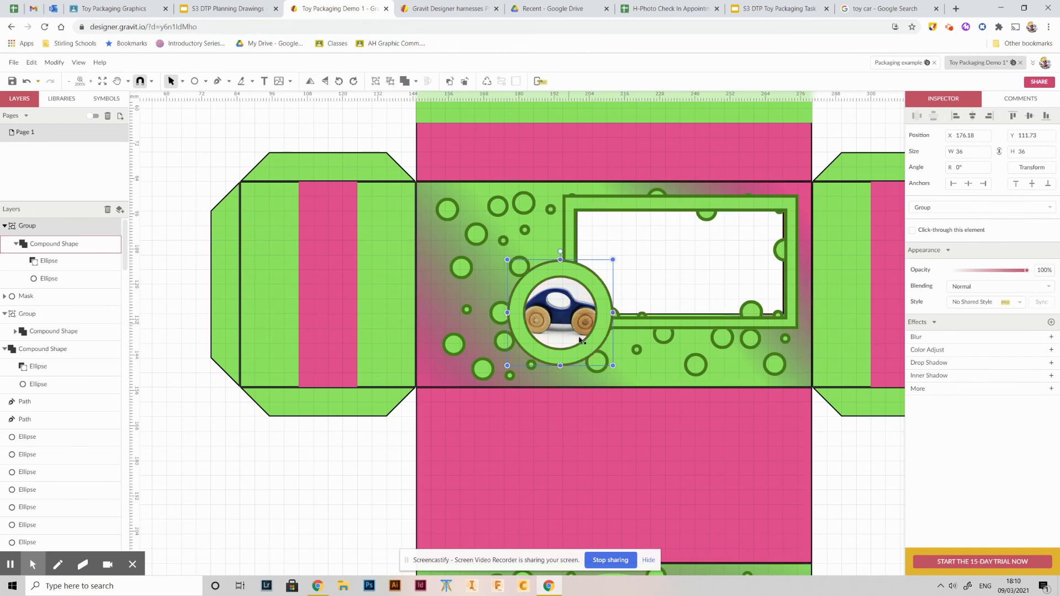
left_click(851, 473)
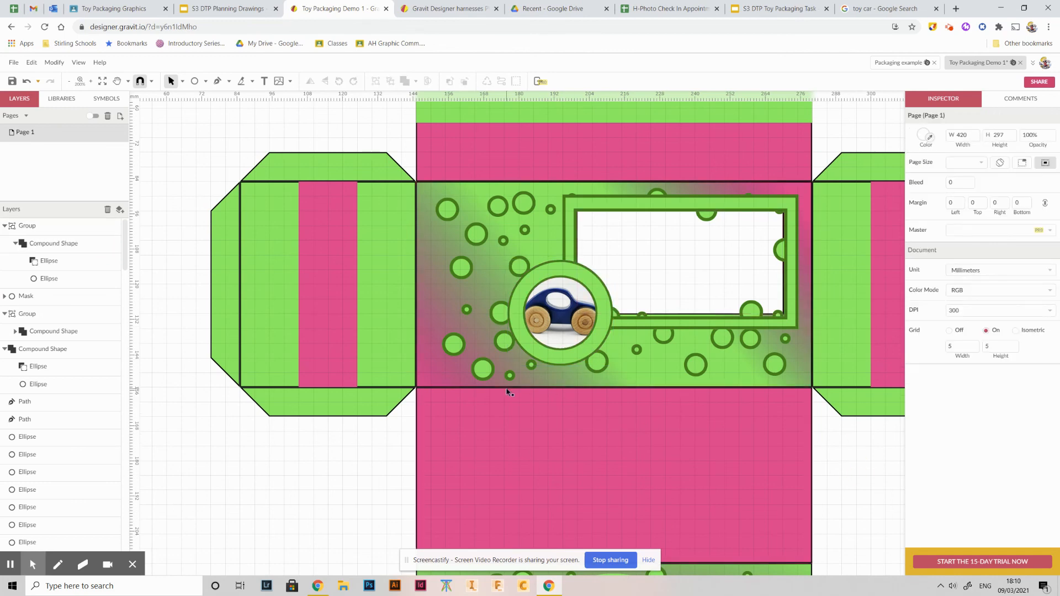
scroll(486, 346, "down", 1)
scroll(499, 314, "down", 2)
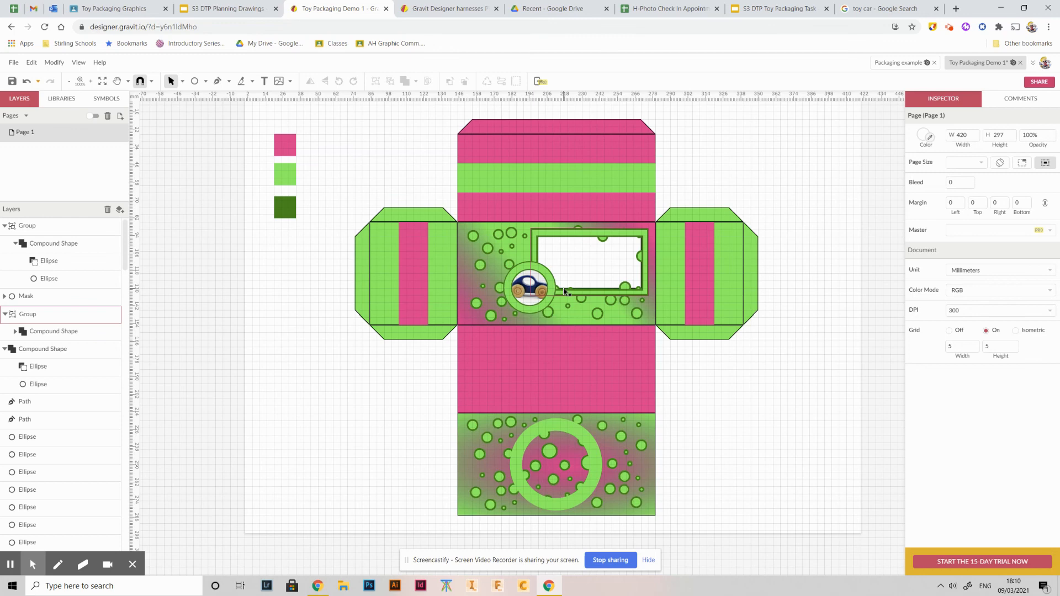
Switch to Google Images and search for "leaves png".
left_click(889, 8)
scroll(180, 73, "up", 5)
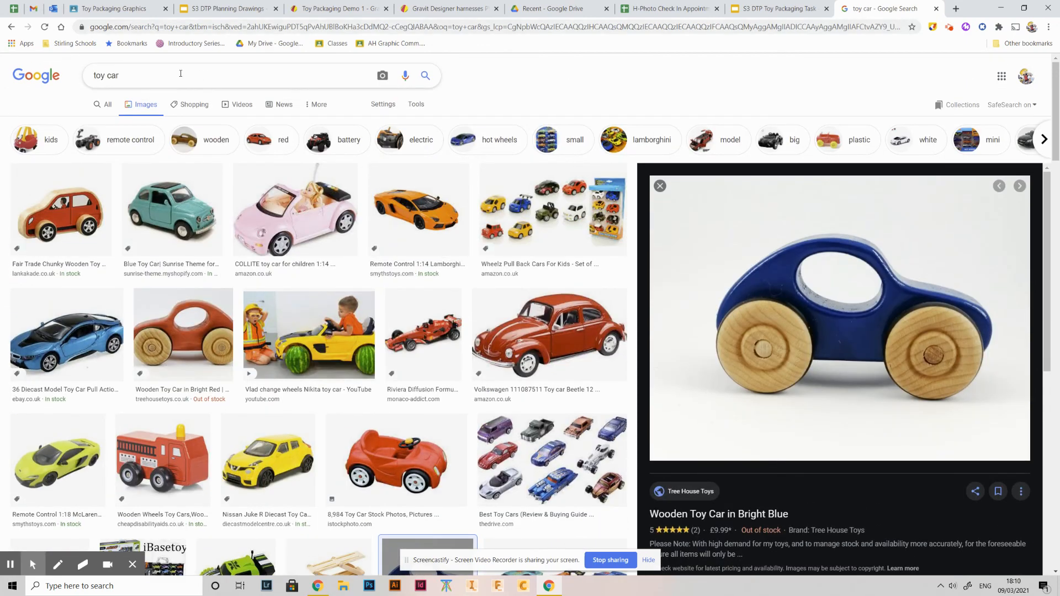
left_click(181, 73)
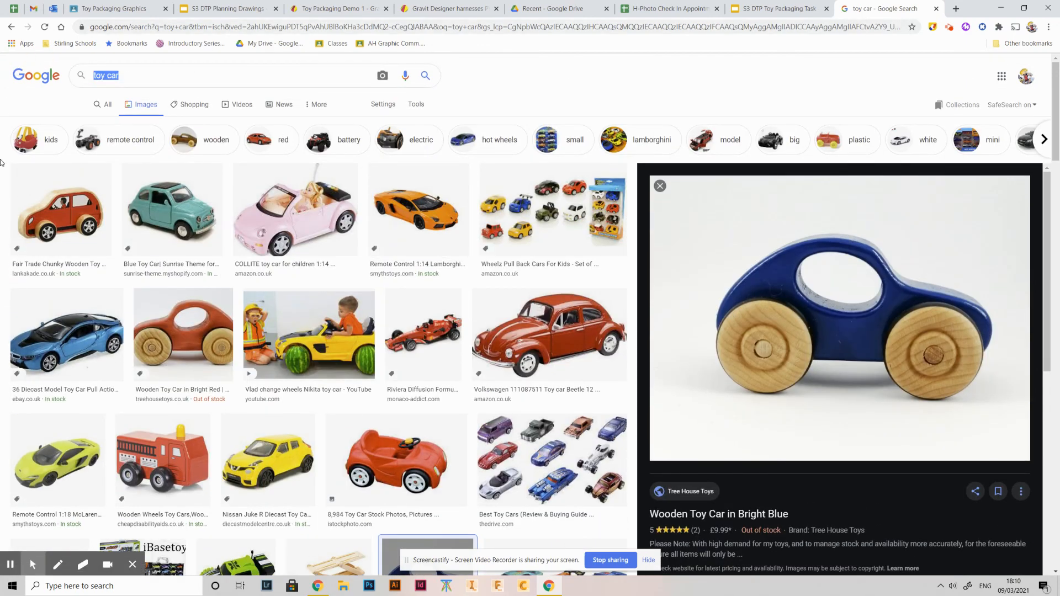
type("lea")
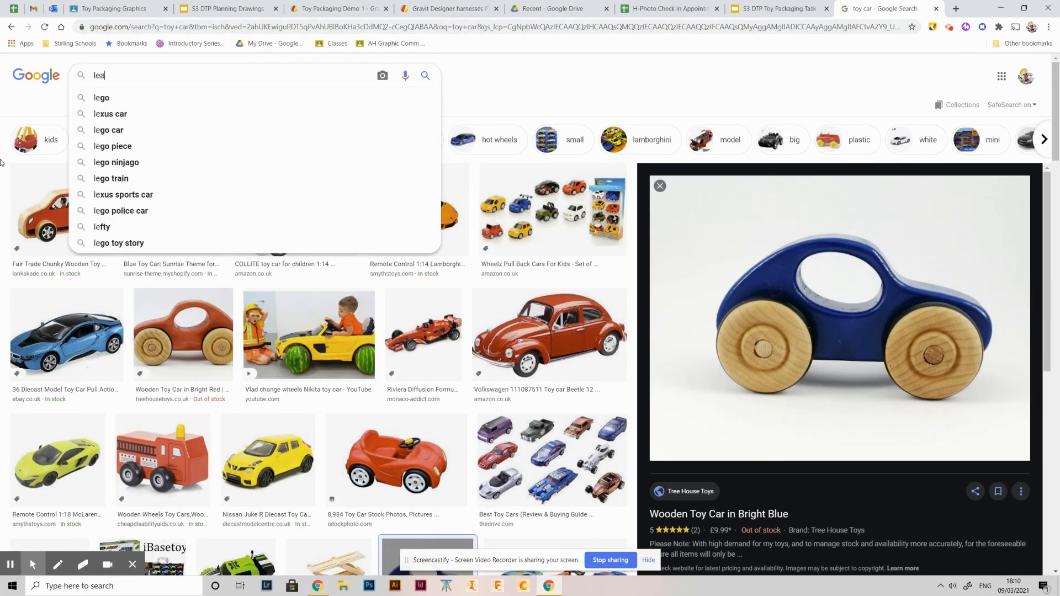
type("ves png")
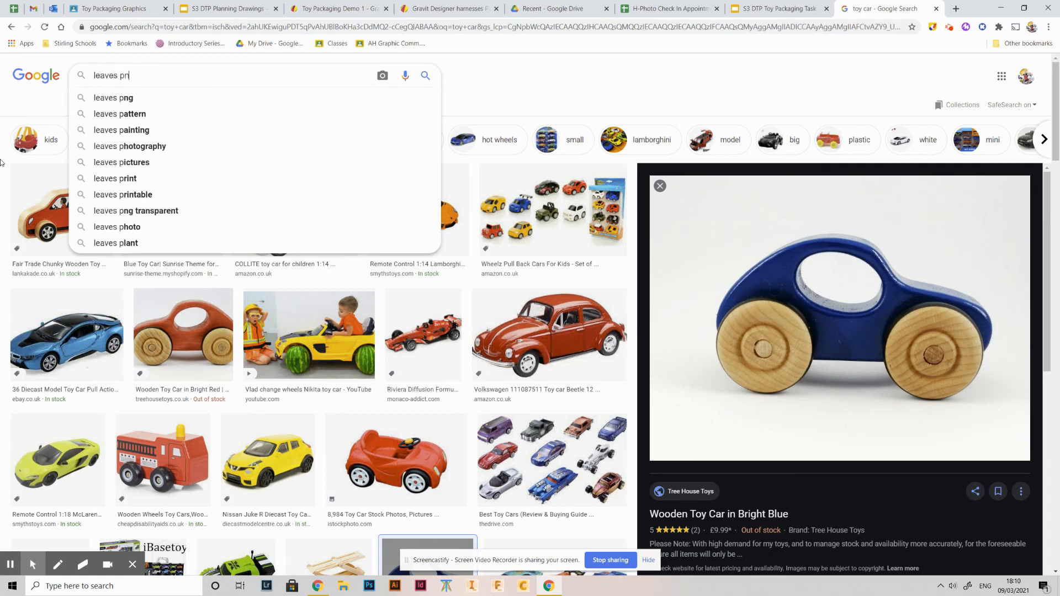
key("Return")
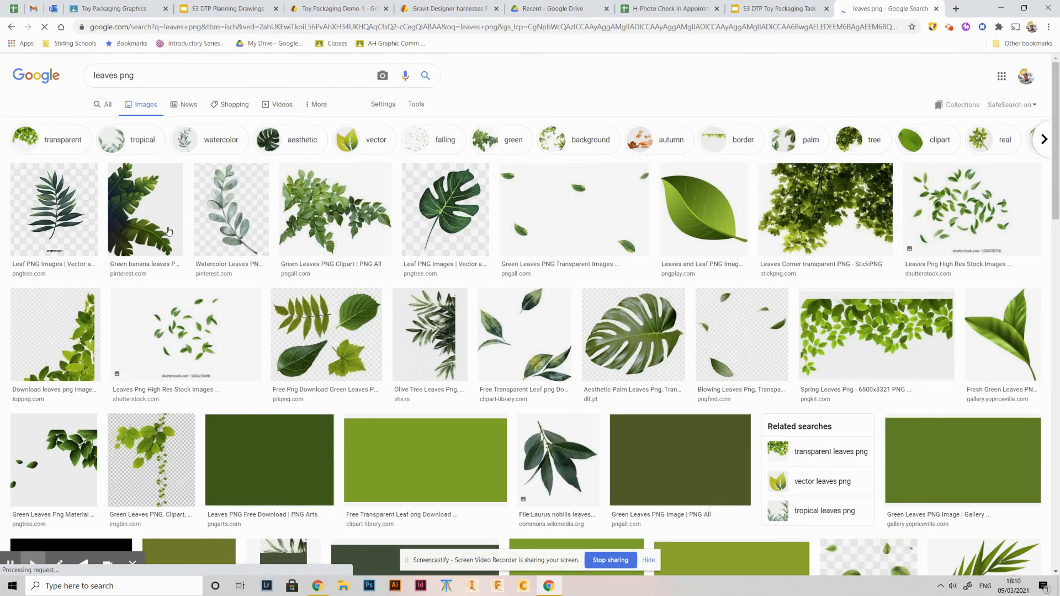
Open the "Green Leaves PNG Clipart" result from PNG All and copy its image.
left_click(346, 244)
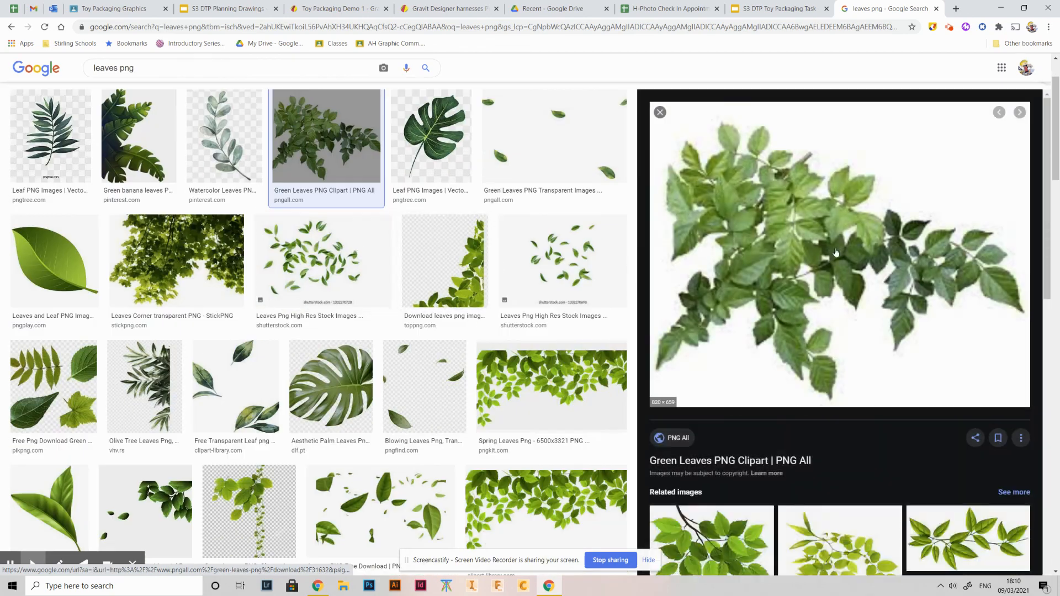
right_click(836, 220)
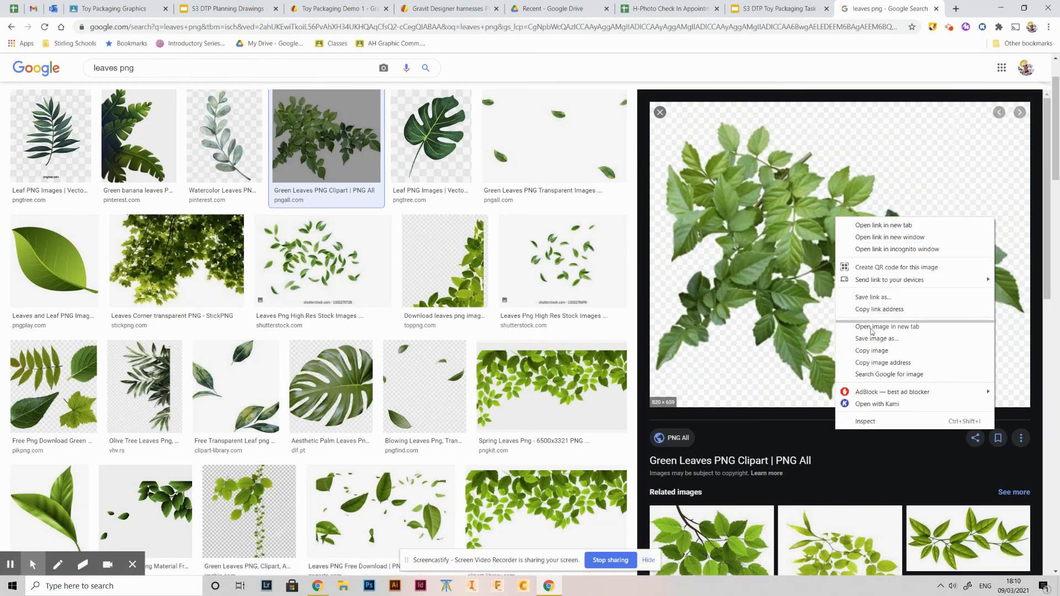
left_click(872, 351)
Return to Toy Packaging Demo 1 in Gravit Designer, try the copied leaves image over the lower box panels, and delete it.
left_click(447, 8)
left_click(331, 9)
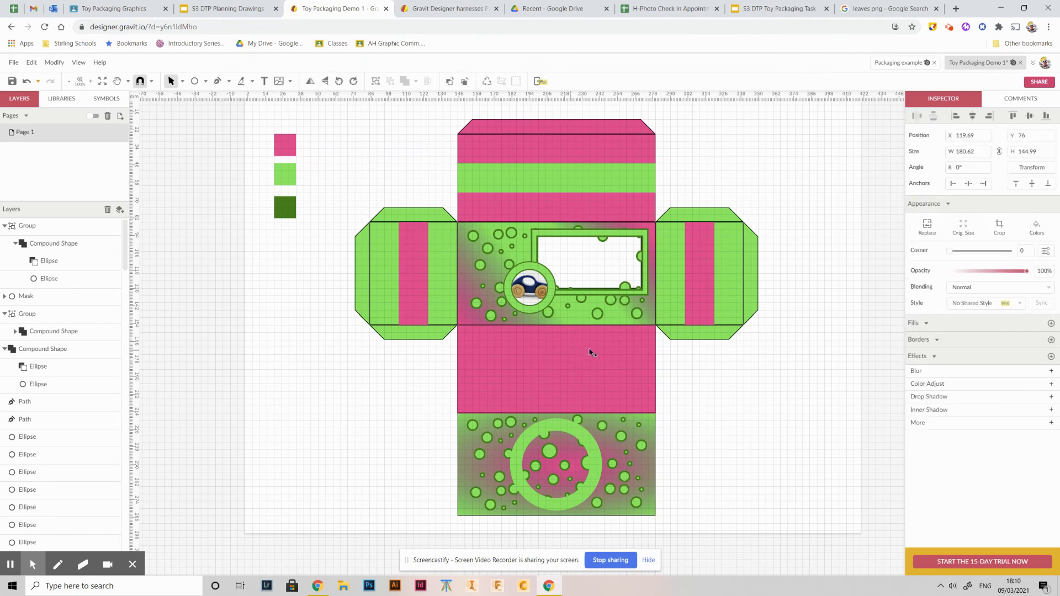
key("ctrl+v")
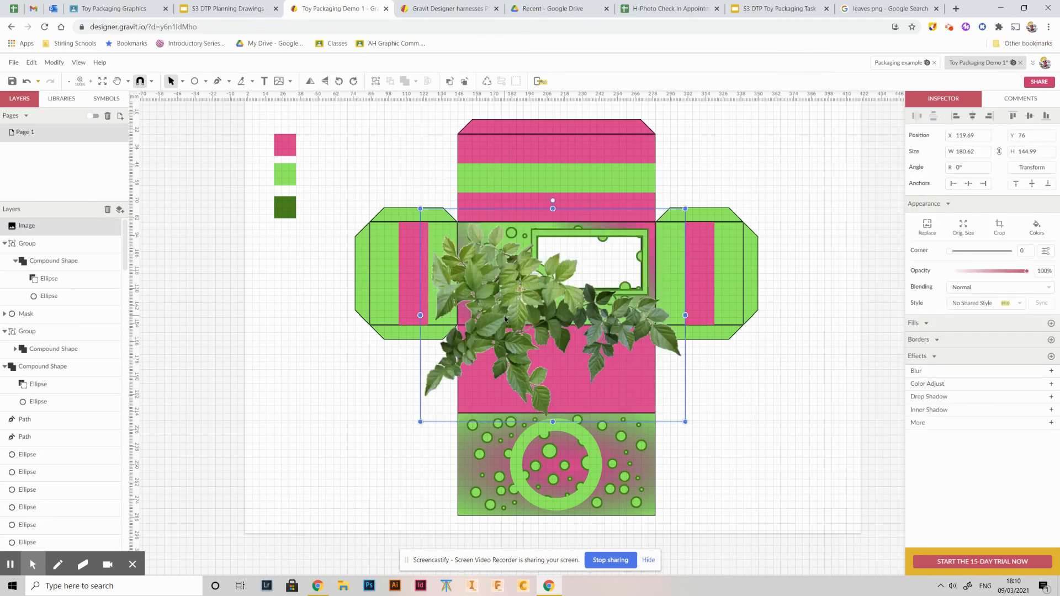
left_click_drag(480, 319, 478, 398)
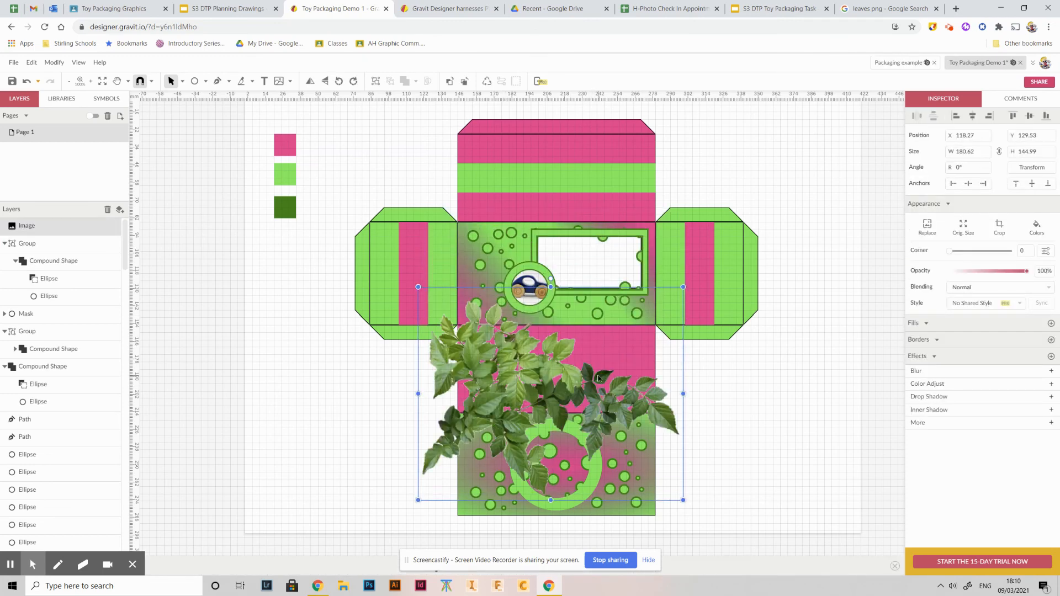
key("Delete")
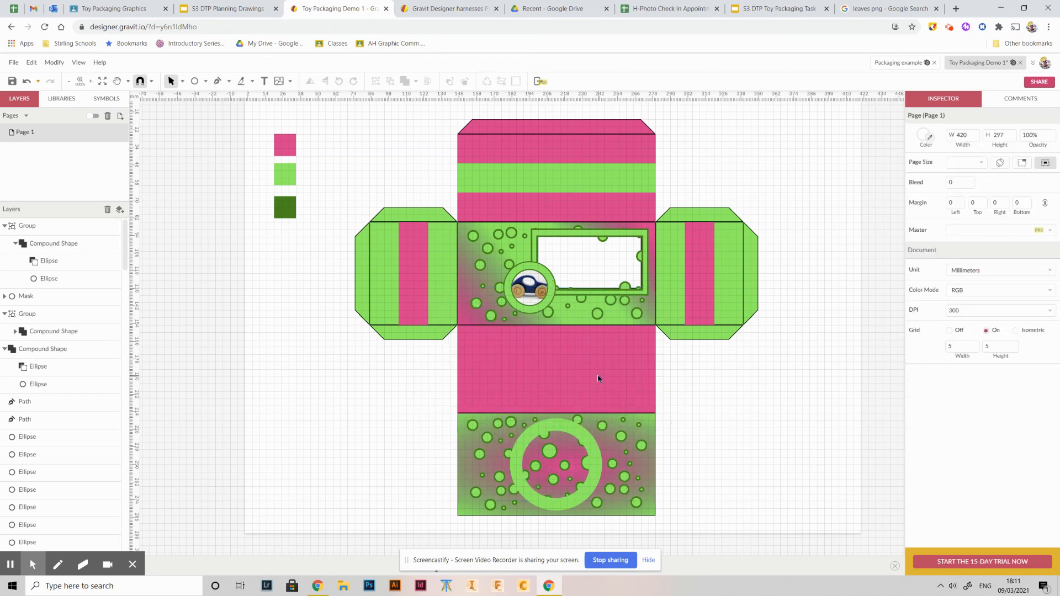